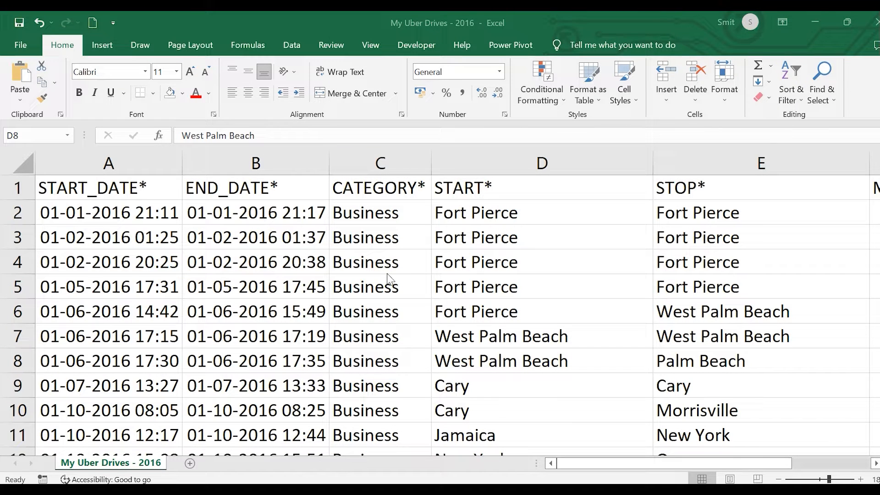
- Review the Uber drives data across all columns through PURPOSE* and down the rows to the Totals row
{"action": "left_click", "coordinate": [843, 468]}
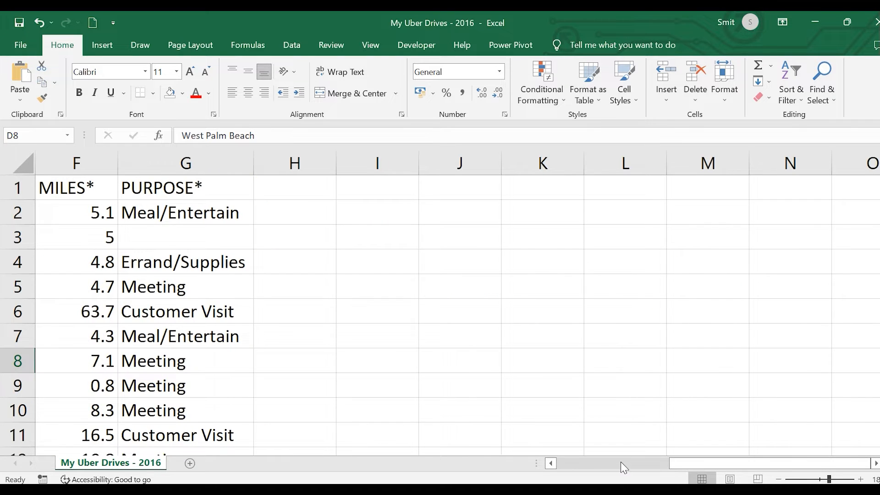
{"action": "left_click", "coordinate": [618, 462]}
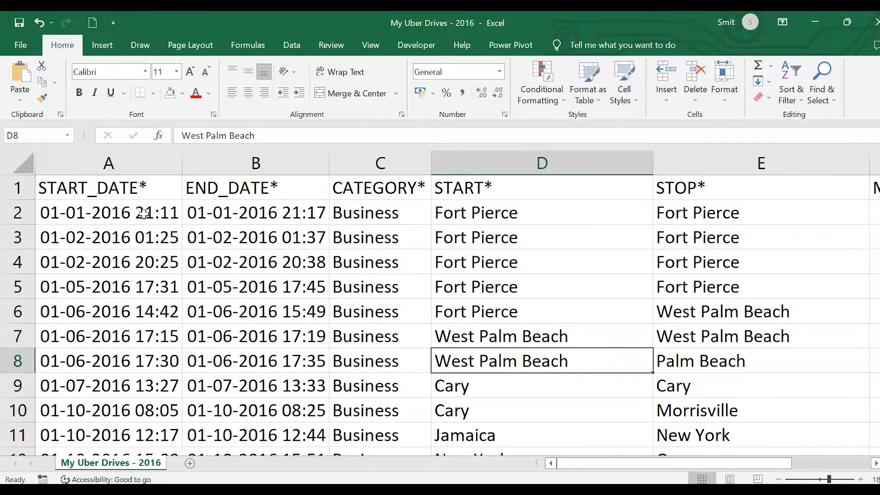
{"action": "scroll", "coordinate": [169, 221], "scroll_direction": "up", "scroll_amount": 2}
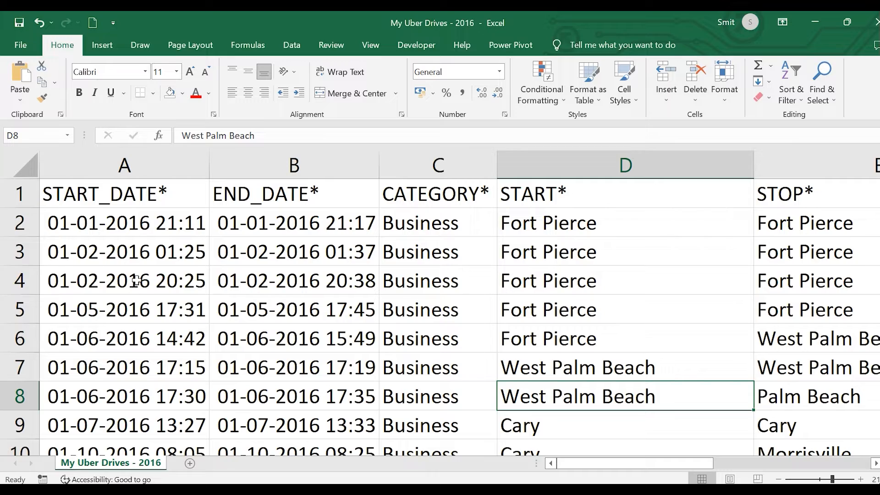
{"action": "scroll", "coordinate": [136, 280], "scroll_direction": "down", "scroll_amount": 12}
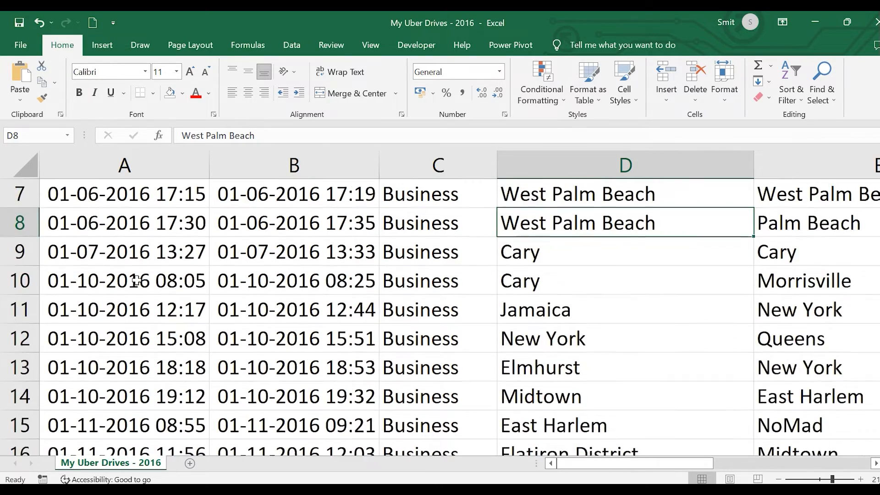
{"action": "scroll", "coordinate": [136, 280], "scroll_direction": "down", "scroll_amount": 7}
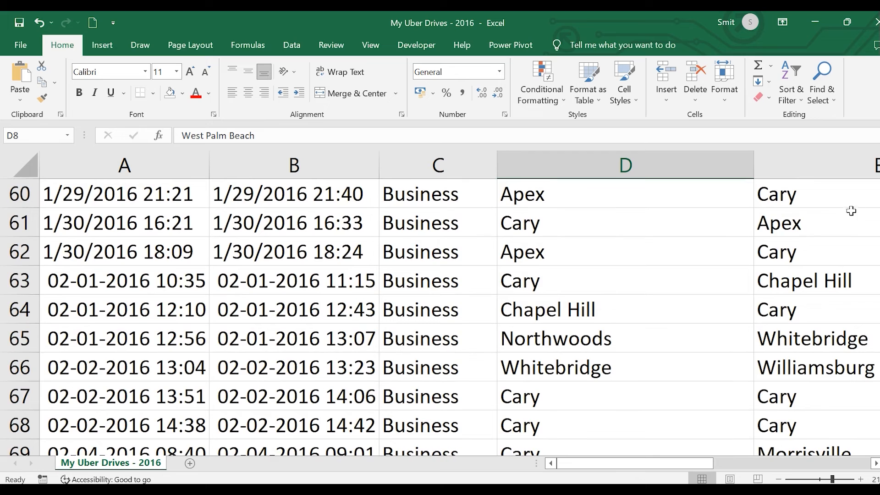
{"action": "scroll", "coordinate": [440, 316], "scroll_direction": "down", "scroll_amount": 20}
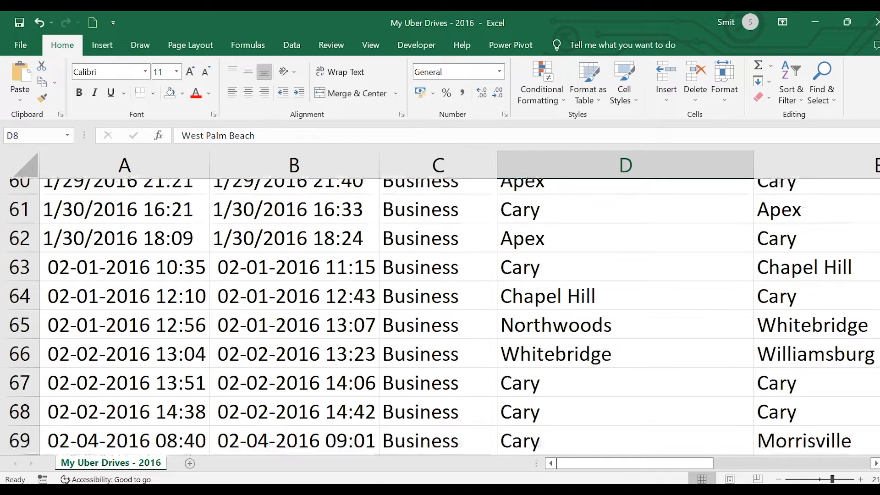
{"action": "scroll", "coordinate": [440, 316], "scroll_direction": "down", "scroll_amount": 20}
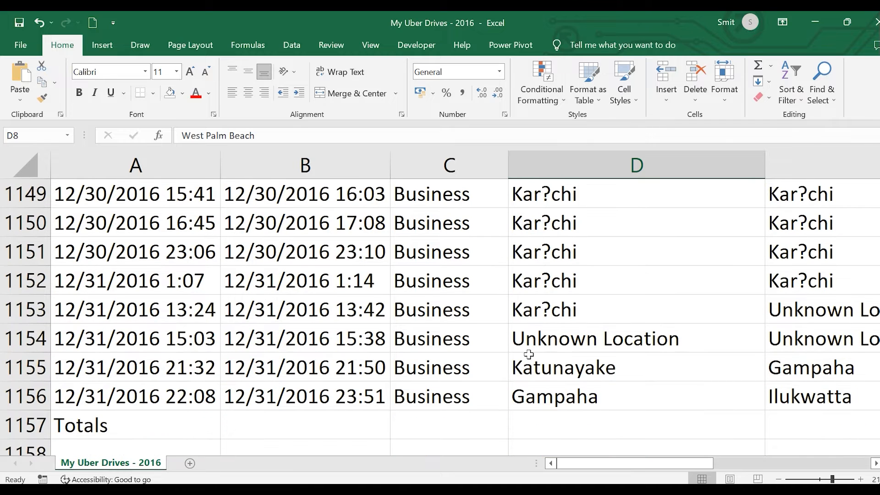
{"action": "scroll", "coordinate": [530, 355], "scroll_direction": "down", "scroll_amount": 1}
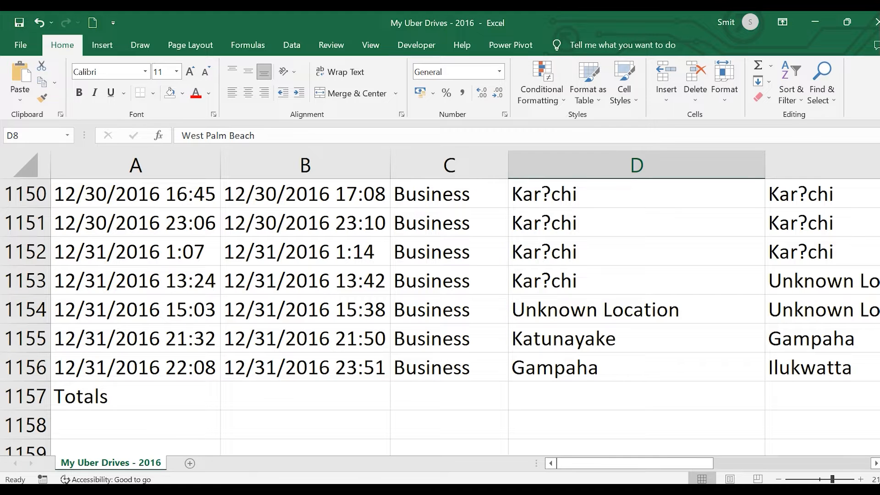
{"action": "left_click_drag", "start_coordinate": [879, 435], "coordinate": [877, 163]}
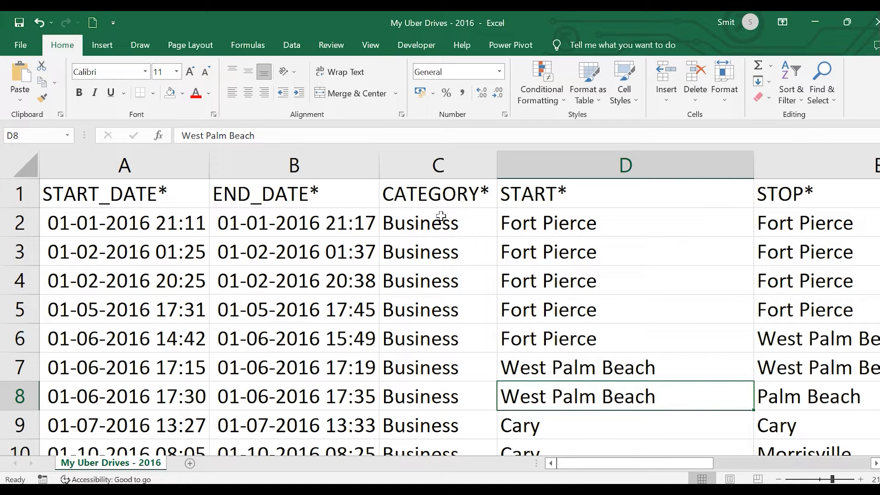
{"action": "scroll", "coordinate": [445, 244], "scroll_direction": "up", "scroll_amount": 3, "text": "ctrl"}
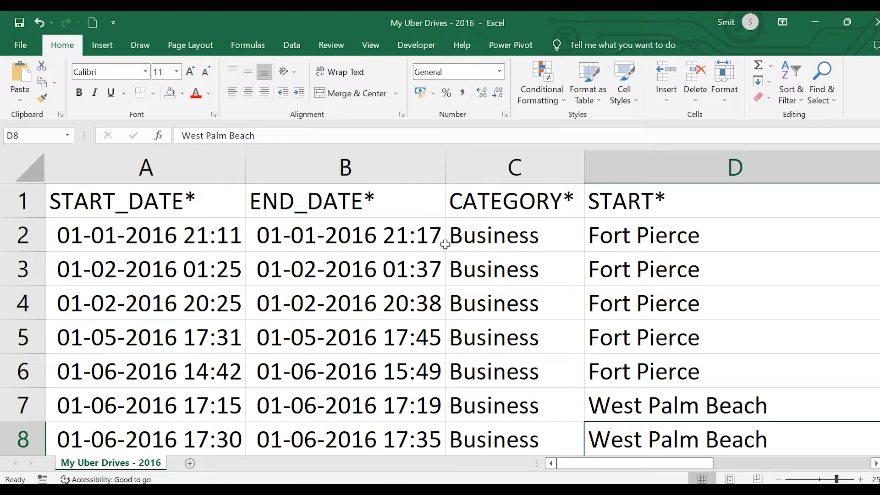
{"action": "scroll", "coordinate": [445, 244], "scroll_direction": "down", "scroll_amount": 3, "text": "ctrl"}
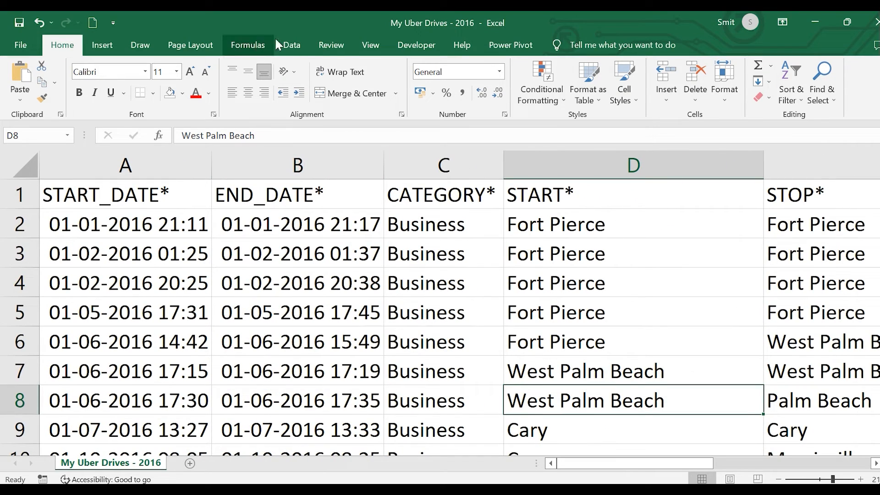
- Turn on filtering for the header row and check the values offered by the CATEGORY* filter, keeping all of them selected
{"action": "left_click", "coordinate": [298, 51]}
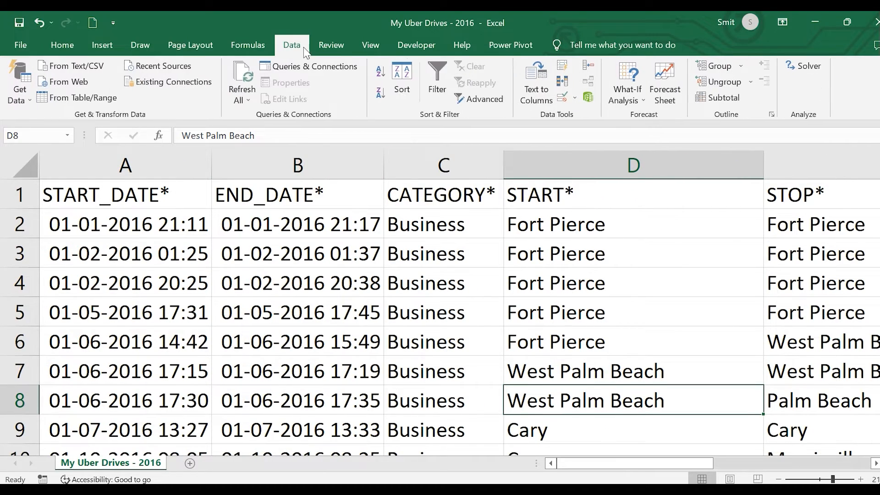
{"action": "left_click", "coordinate": [433, 85]}
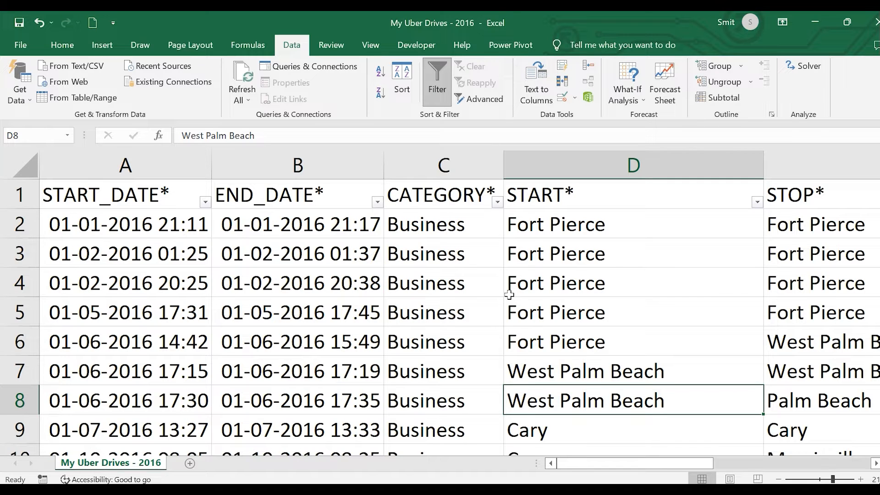
{"action": "left_click", "coordinate": [497, 202]}
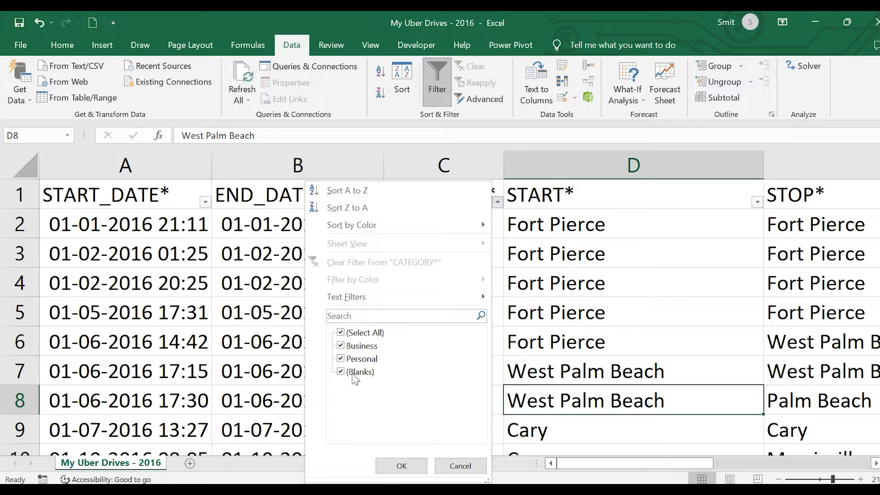
{"action": "left_click", "coordinate": [413, 465]}
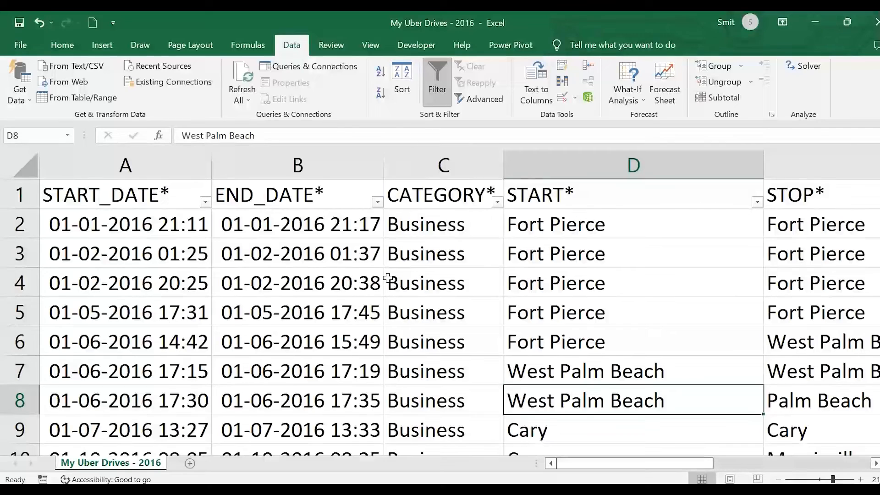
- Examine how the START_DATE* filter groups its values, from the months of 2016 to the separate date entries after December
{"action": "left_click", "coordinate": [192, 246]}
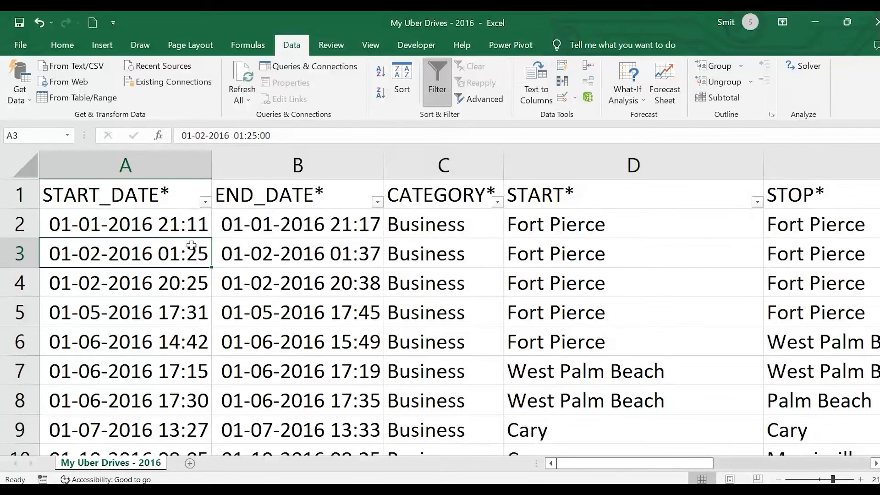
{"action": "left_click", "coordinate": [206, 202]}
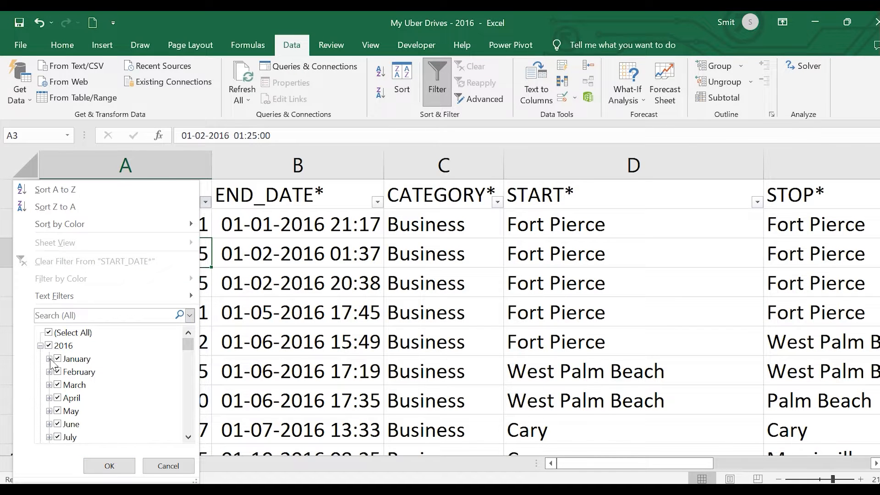
{"action": "left_click", "coordinate": [188, 438]}
{"action": "left_click", "coordinate": [188, 438]}
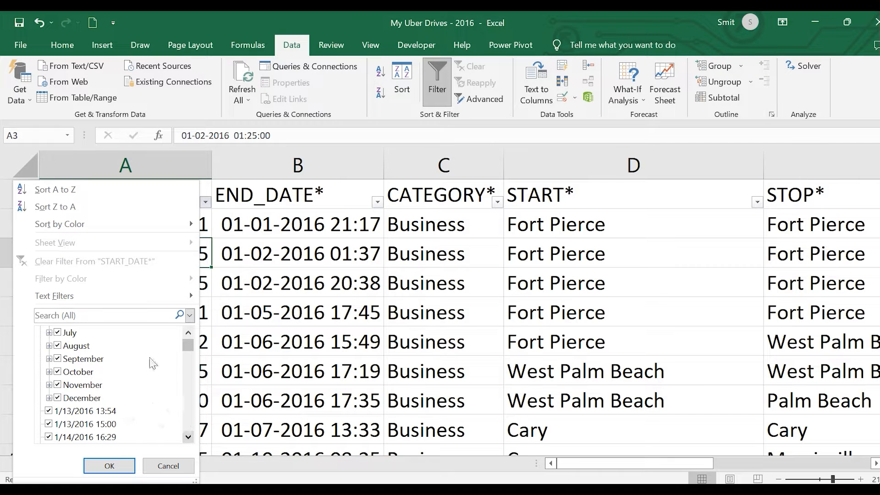
{"action": "left_click", "coordinate": [131, 357]}
{"action": "scroll", "coordinate": [188, 339], "scroll_direction": "up", "scroll_amount": 1}
{"action": "scroll", "coordinate": [187, 339], "scroll_direction": "up", "scroll_amount": 2}
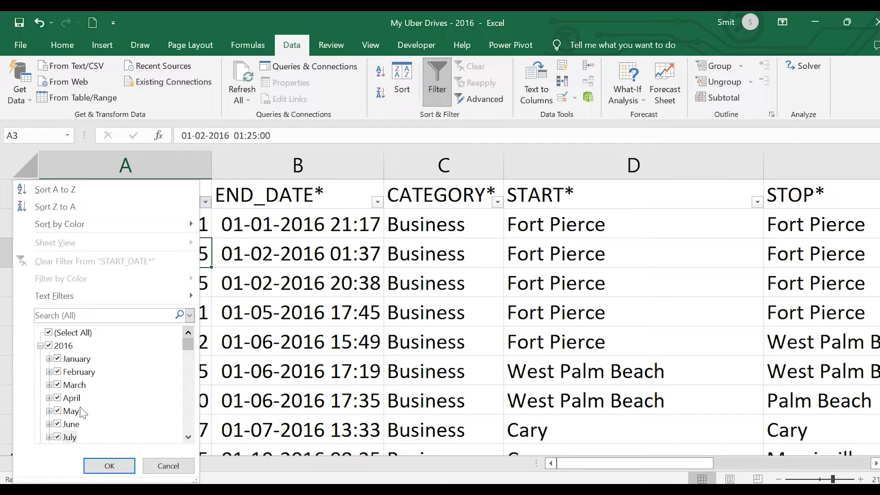
{"action": "left_click", "coordinate": [188, 438]}
{"action": "left_click", "coordinate": [189, 438]}
{"action": "left_click", "coordinate": [189, 438]}
{"action": "left_click", "coordinate": [188, 439]}
{"action": "left_click", "coordinate": [188, 438]}
{"action": "left_click", "coordinate": [188, 438]}
{"action": "left_click", "coordinate": [189, 439]}
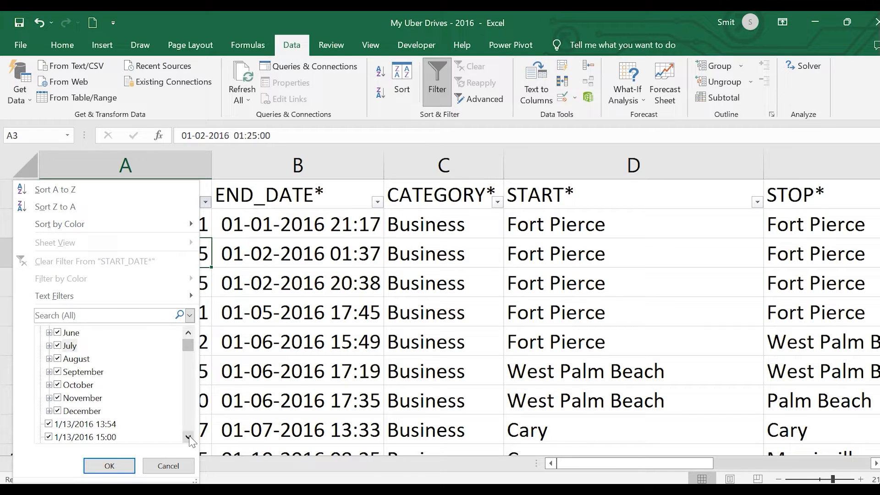
{"action": "left_click", "coordinate": [188, 438]}
{"action": "left_click", "coordinate": [189, 438]}
{"action": "left_click", "coordinate": [189, 438]}
{"action": "left_click", "coordinate": [189, 438]}
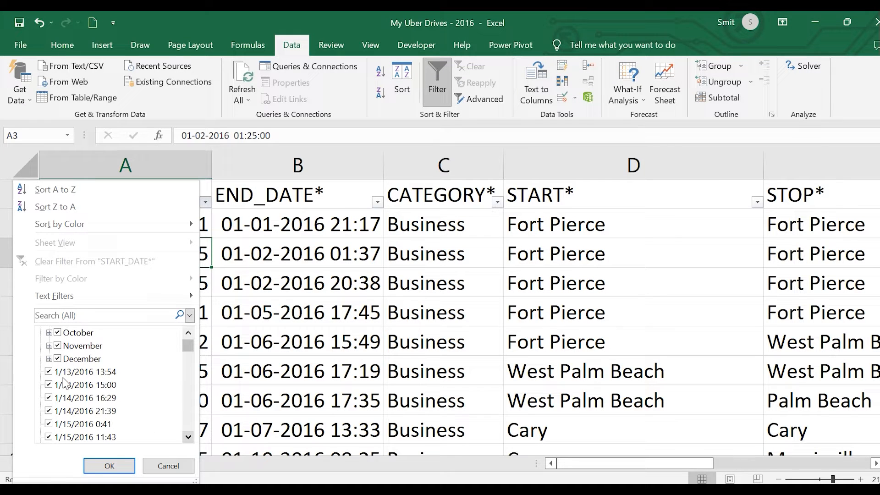
{"action": "left_click_drag", "start_coordinate": [189, 440], "coordinate": [189, 442]}
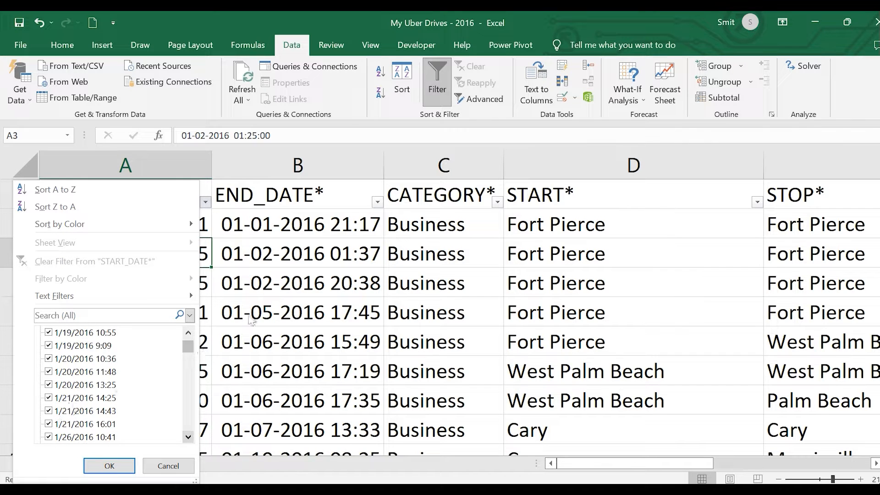
{"action": "left_click", "coordinate": [295, 310]}
- Compare the date formats in the START_DATE* and END_DATE* columns from row 2 to the 1/13/2016 entries in row 25
{"action": "left_click", "coordinate": [62, 223]}
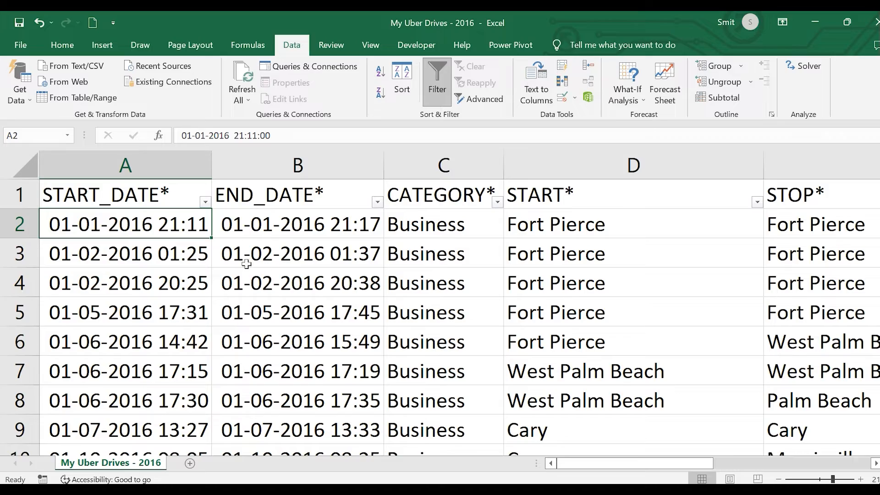
{"action": "scroll", "coordinate": [231, 298], "scroll_direction": "down", "scroll_amount": 2}
{"action": "scroll", "coordinate": [231, 297], "scroll_direction": "down", "scroll_amount": 2}
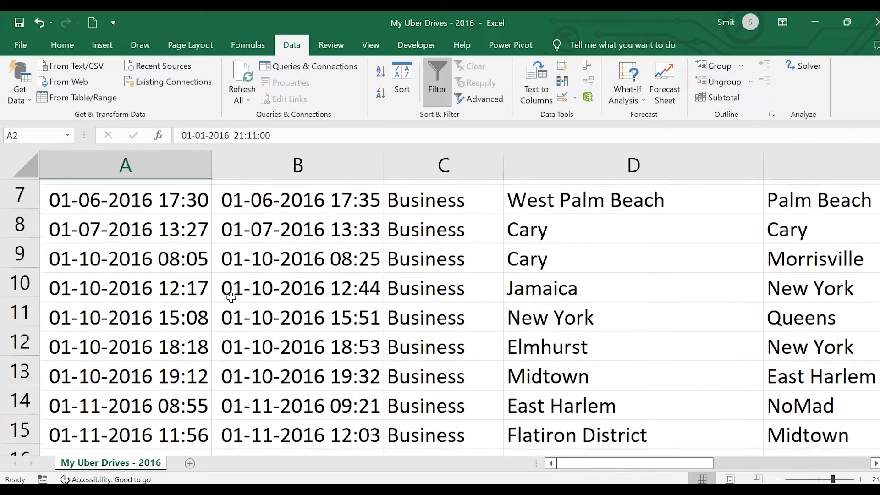
{"action": "scroll", "coordinate": [231, 298], "scroll_direction": "down", "scroll_amount": 2}
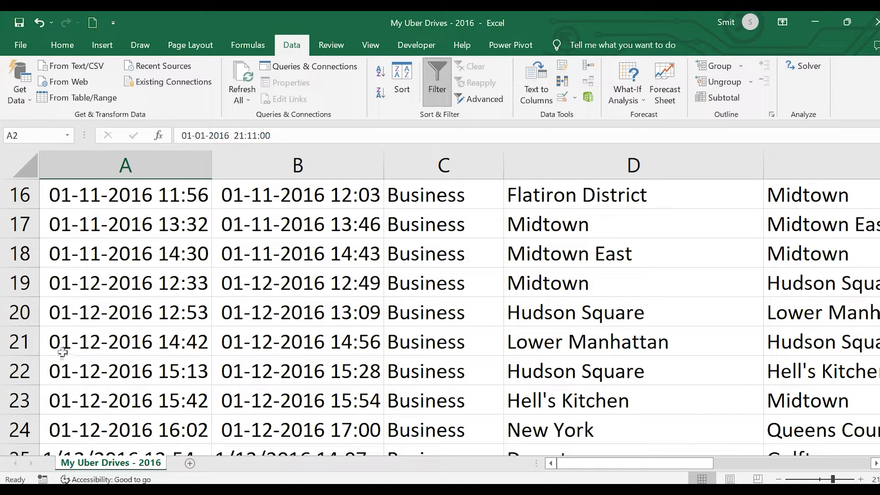
{"action": "scroll", "coordinate": [147, 359], "scroll_direction": "down", "scroll_amount": 1}
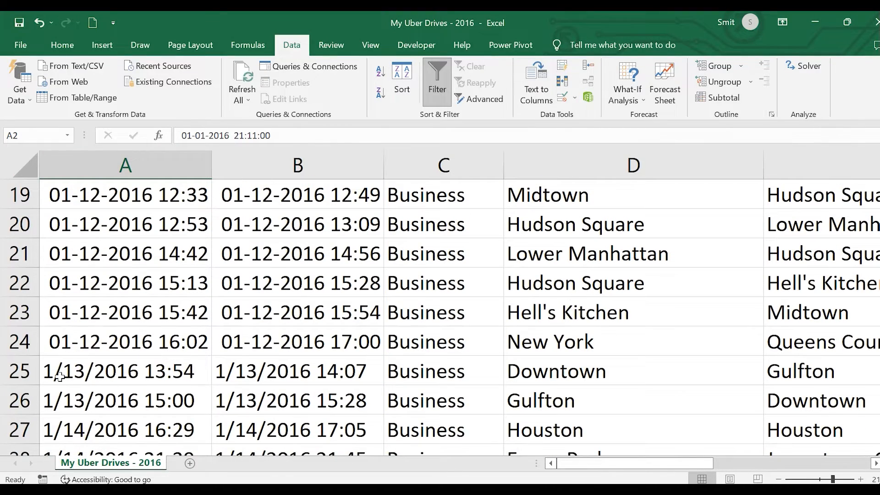
{"action": "left_click_drag", "start_coordinate": [58, 376], "coordinate": [166, 388]}
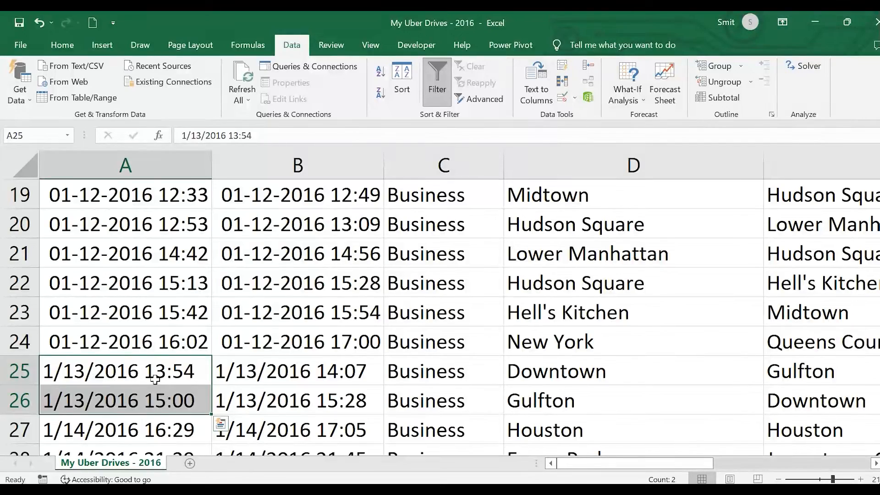
{"action": "left_click", "coordinate": [297, 366]}
{"action": "scroll", "coordinate": [245, 376], "scroll_direction": "down", "scroll_amount": 1}
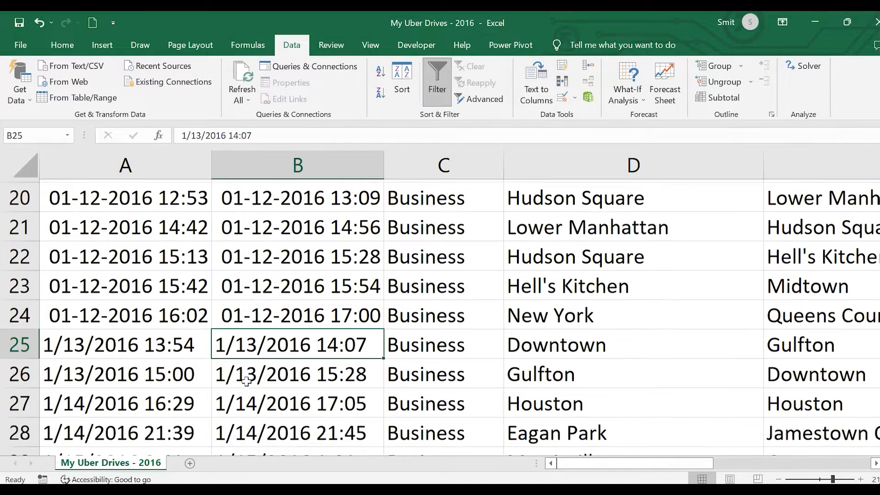
- Inspect the date formats where January changes to February at rows 62 and 63, and on through mid-February around row 103
{"action": "scroll", "coordinate": [246, 381], "scroll_direction": "down", "scroll_amount": 12}
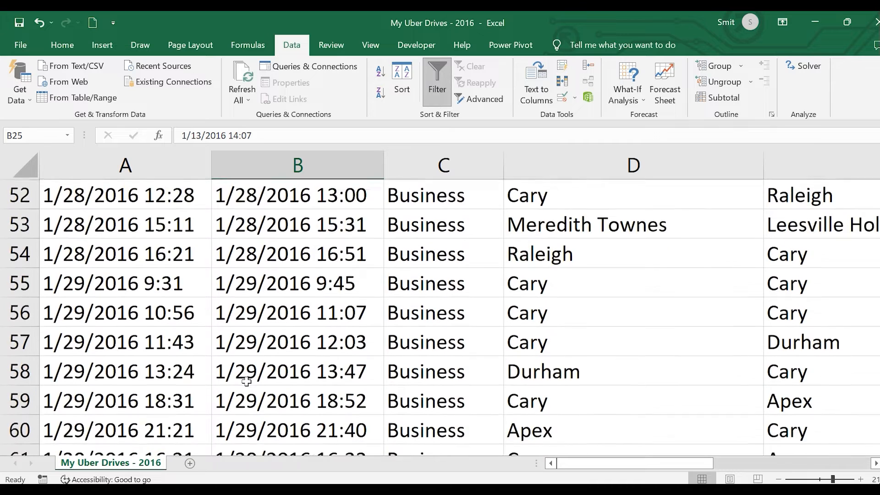
{"action": "scroll", "coordinate": [246, 380], "scroll_direction": "down", "scroll_amount": 1}
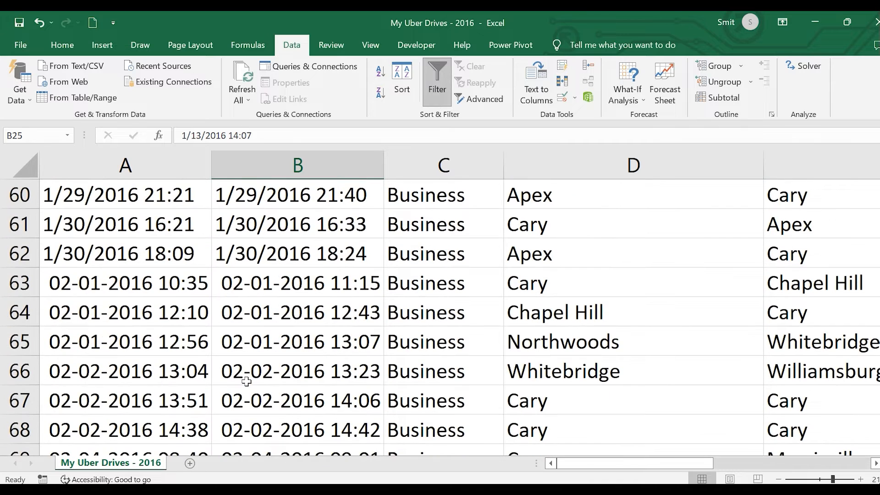
{"action": "left_click", "coordinate": [33, 251]}
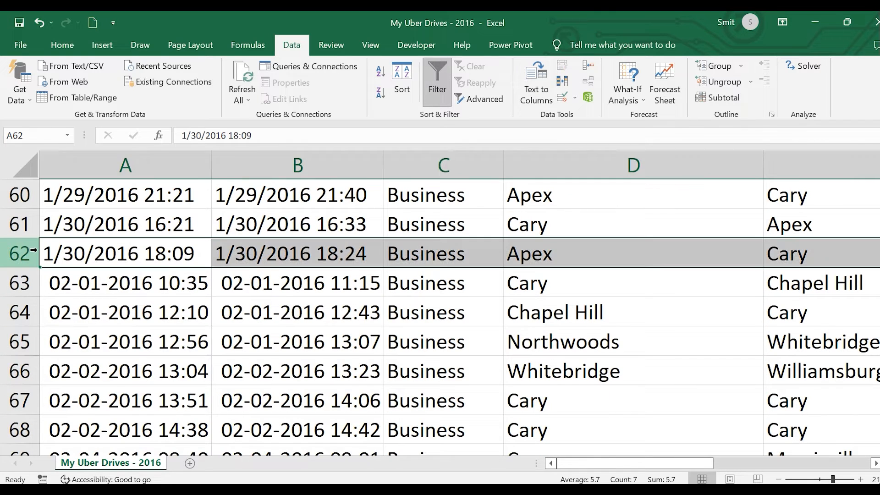
{"action": "left_click", "coordinate": [77, 287]}
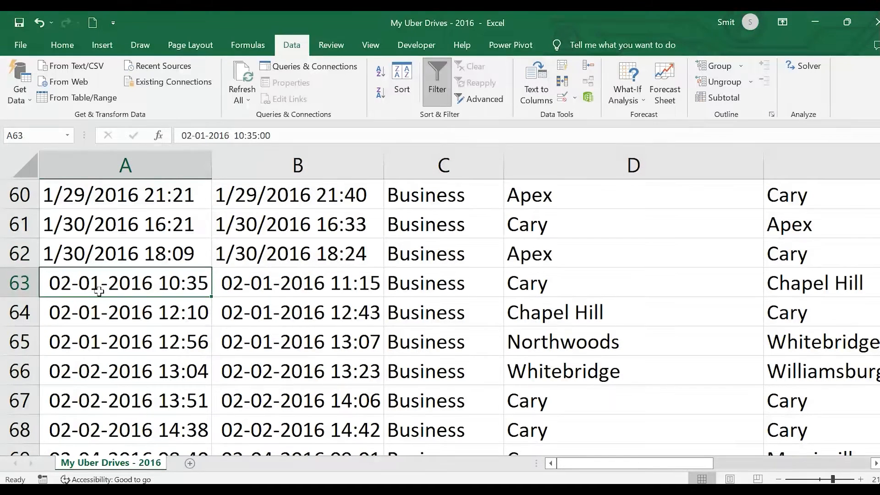
{"action": "scroll", "coordinate": [159, 314], "scroll_direction": "down", "scroll_amount": 10}
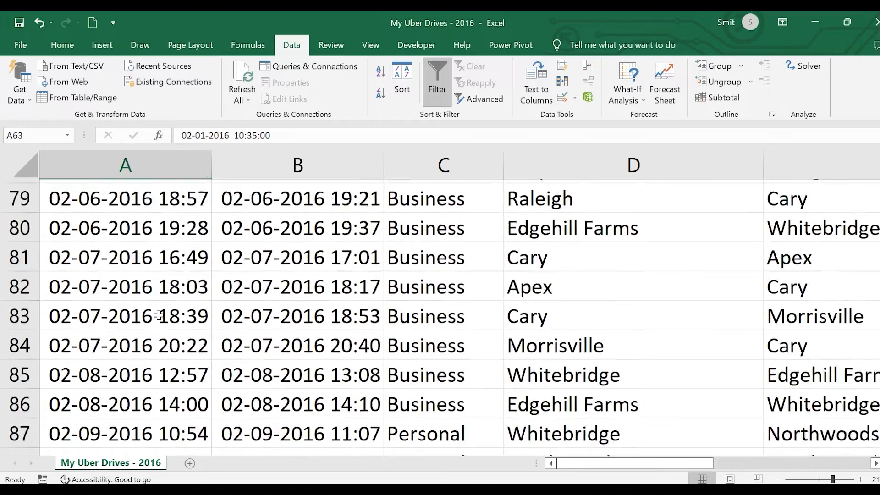
{"action": "scroll", "coordinate": [159, 314], "scroll_direction": "down", "scroll_amount": 1}
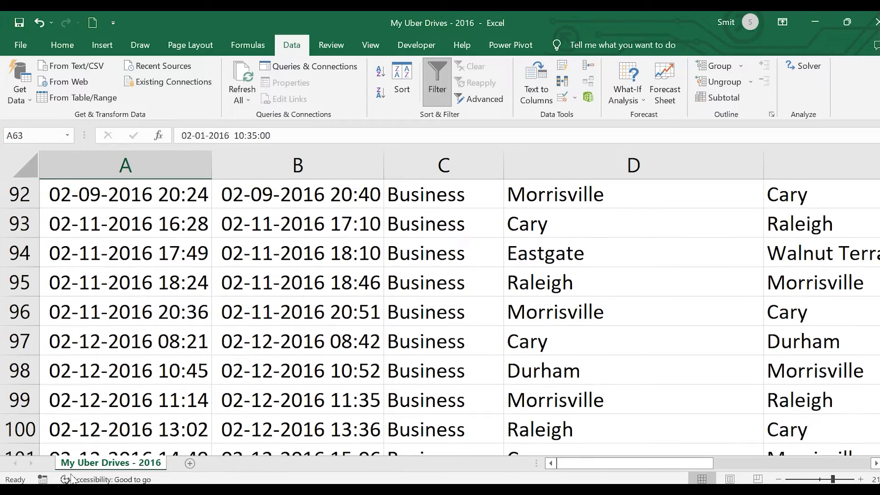
{"action": "scroll", "coordinate": [123, 412], "scroll_direction": "down", "scroll_amount": 2}
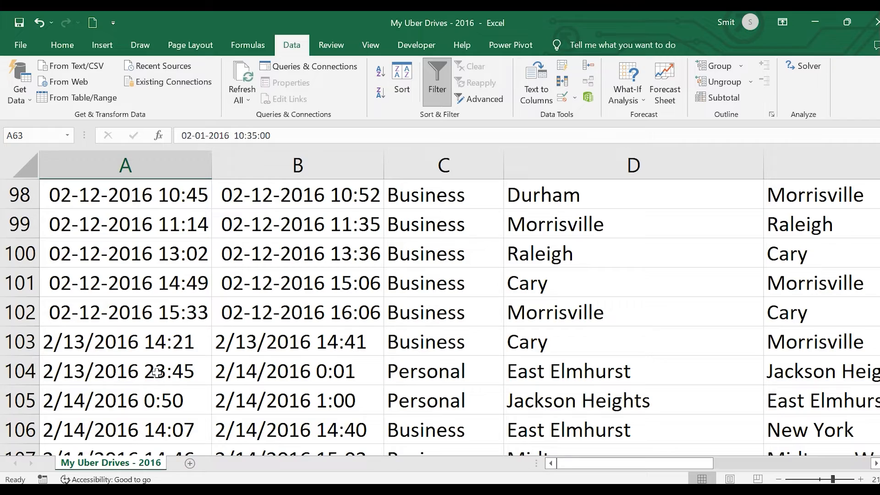
- Check the separate date entries in the START_DATE* filter through to the end of its list, leaving the filter unchanged
{"action": "scroll", "coordinate": [275, 365], "scroll_direction": "up", "scroll_amount": 20}
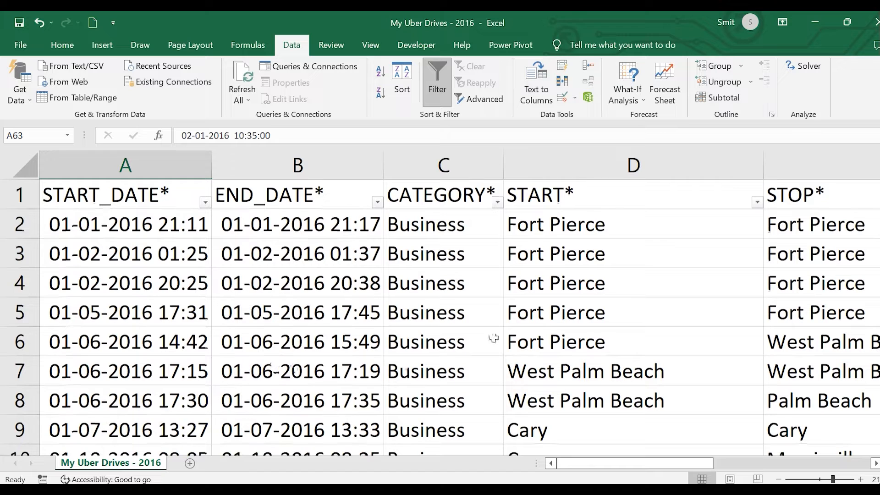
{"action": "left_click", "coordinate": [205, 202]}
{"action": "scroll", "coordinate": [116, 383], "scroll_direction": "down", "scroll_amount": 20}
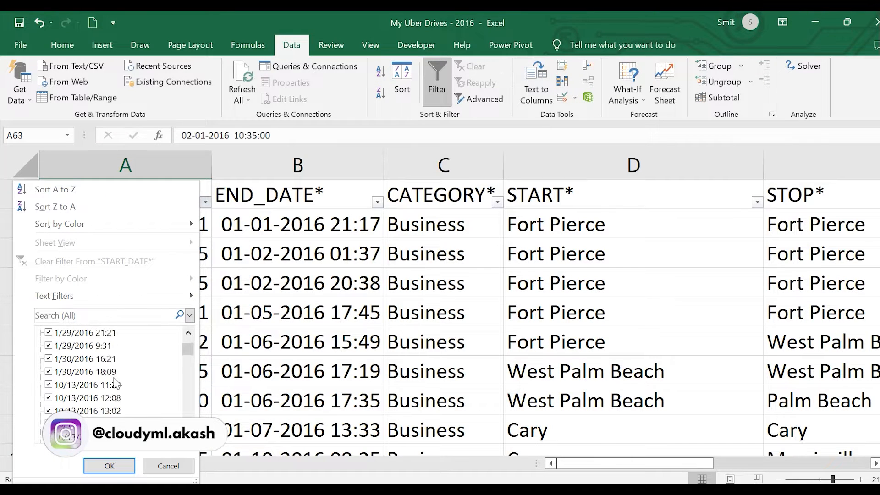
{"action": "scroll", "coordinate": [116, 383], "scroll_direction": "down", "scroll_amount": 15}
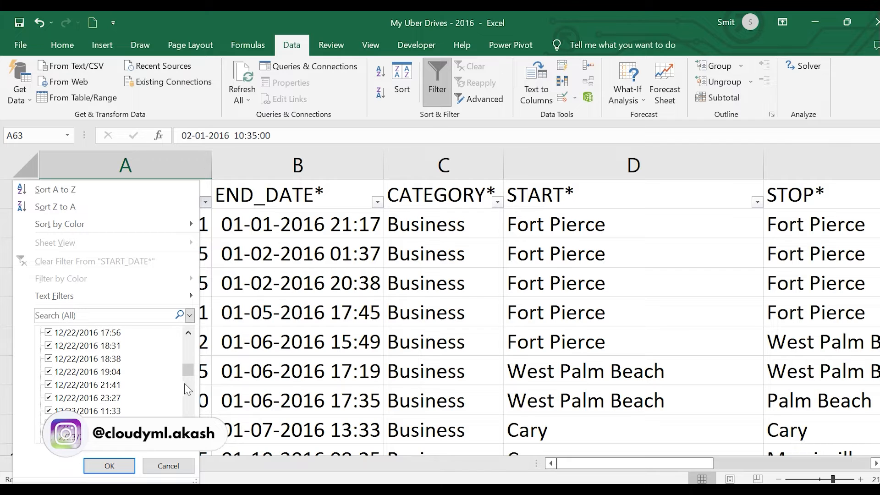
{"action": "left_click", "coordinate": [180, 372]}
{"action": "left_click_drag", "start_coordinate": [189, 376], "coordinate": [185, 437]}
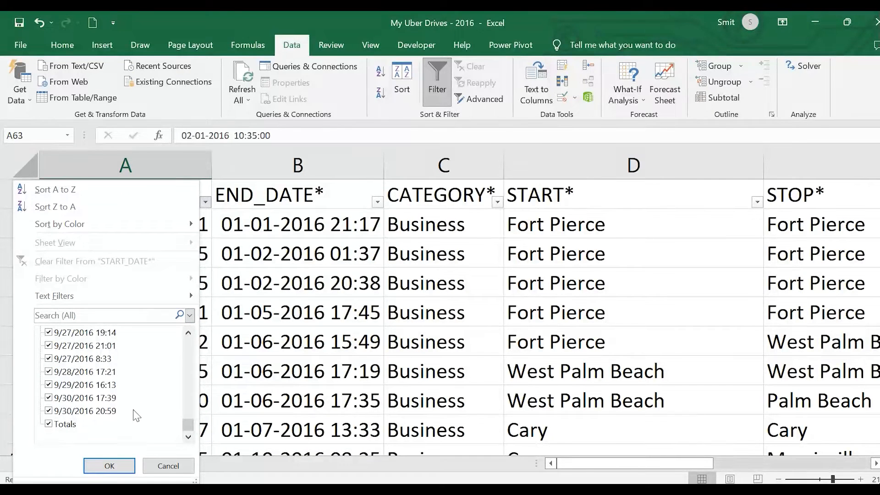
{"action": "left_click", "coordinate": [339, 332]}
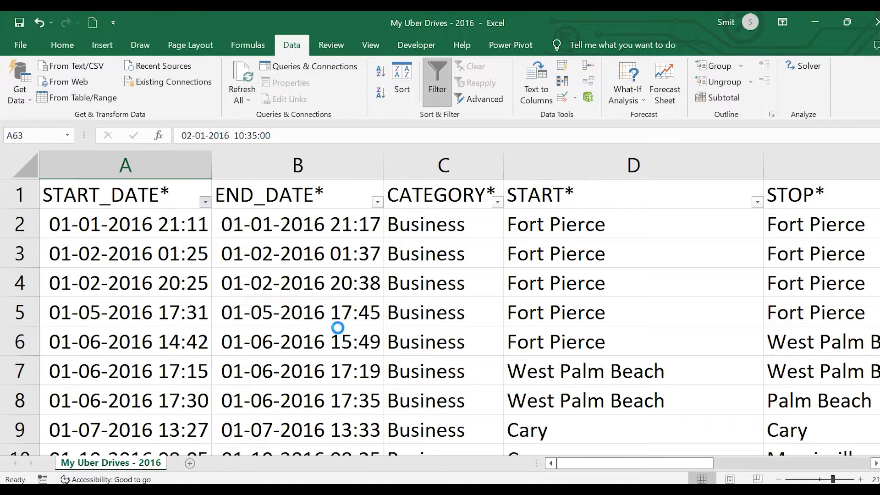
- Check the END_DATE* filter values from the 2016 months to the last entry, leaving all of them selected
{"action": "left_click", "coordinate": [377, 201]}
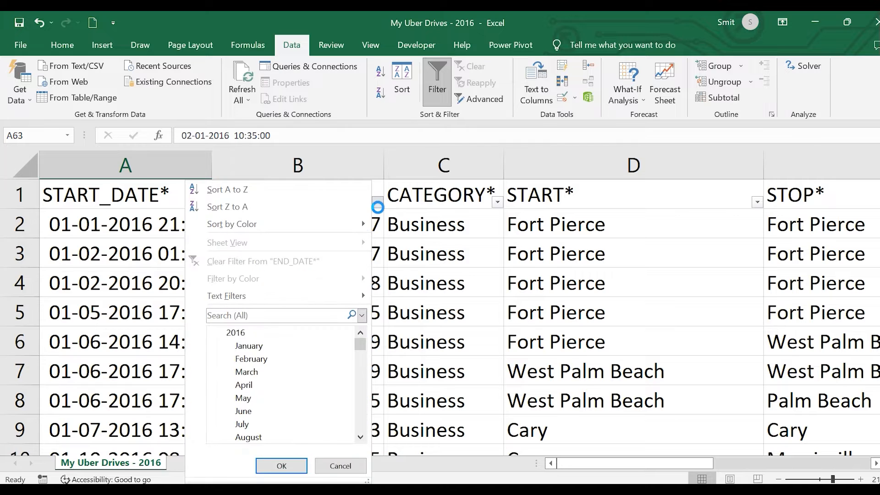
{"action": "scroll", "coordinate": [302, 427], "scroll_direction": "down", "scroll_amount": 5}
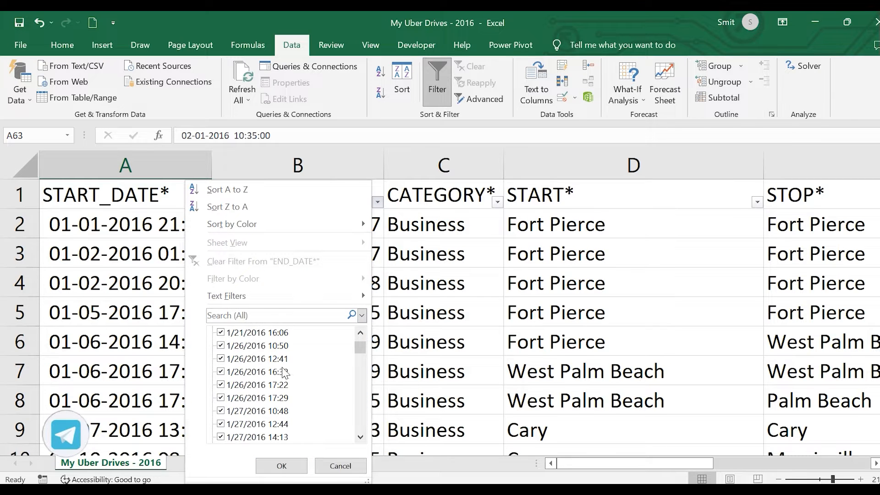
{"action": "scroll", "coordinate": [317, 399], "scroll_direction": "down", "scroll_amount": 1}
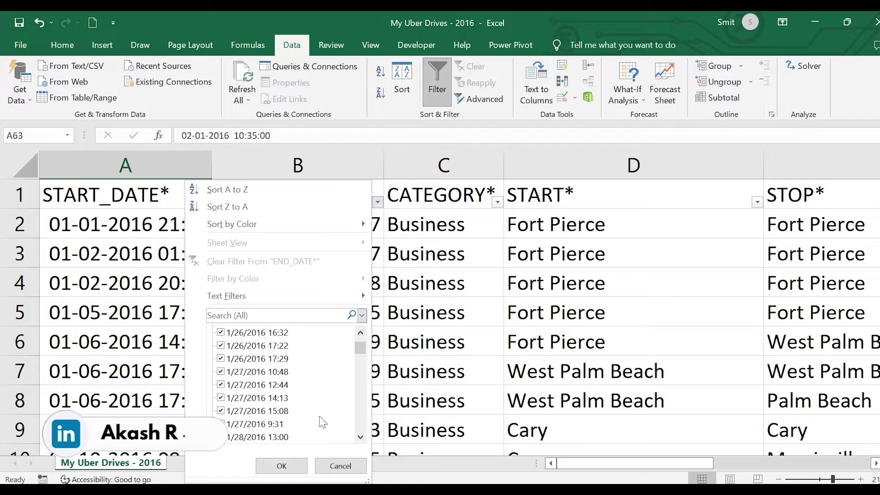
{"action": "left_click", "coordinate": [358, 423]}
{"action": "left_click", "coordinate": [358, 422]}
{"action": "left_click", "coordinate": [358, 421]}
{"action": "left_click", "coordinate": [358, 422]}
{"action": "left_click", "coordinate": [358, 421]}
{"action": "left_click_drag", "start_coordinate": [359, 355], "coordinate": [363, 444]}
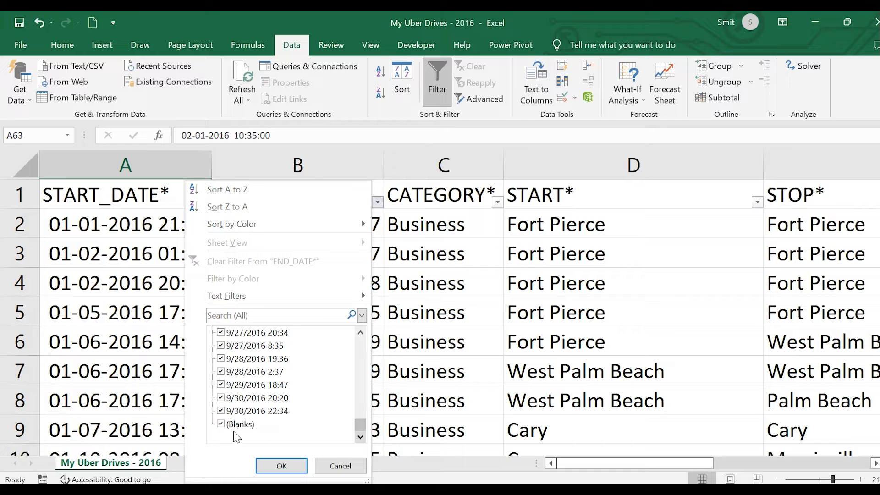
{"action": "left_click", "coordinate": [522, 373]}
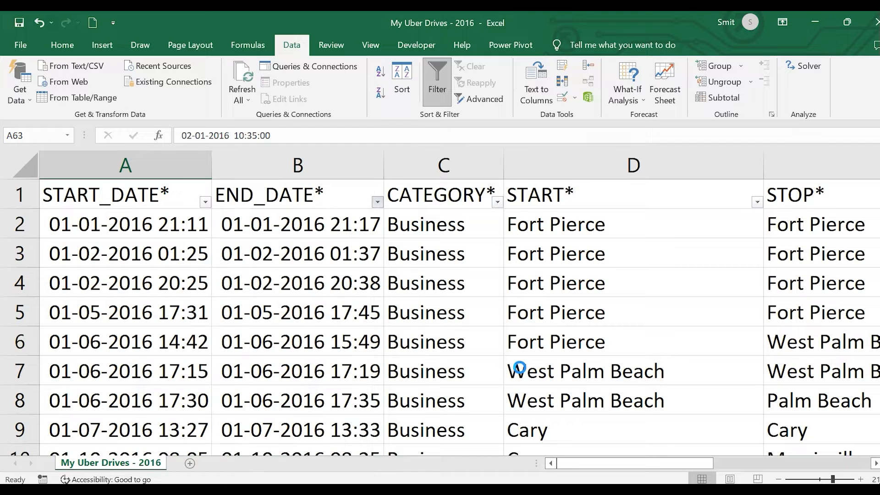
- Insert an empty column between END_DATE* and CATEGORY*
{"action": "left_click", "coordinate": [416, 166]}
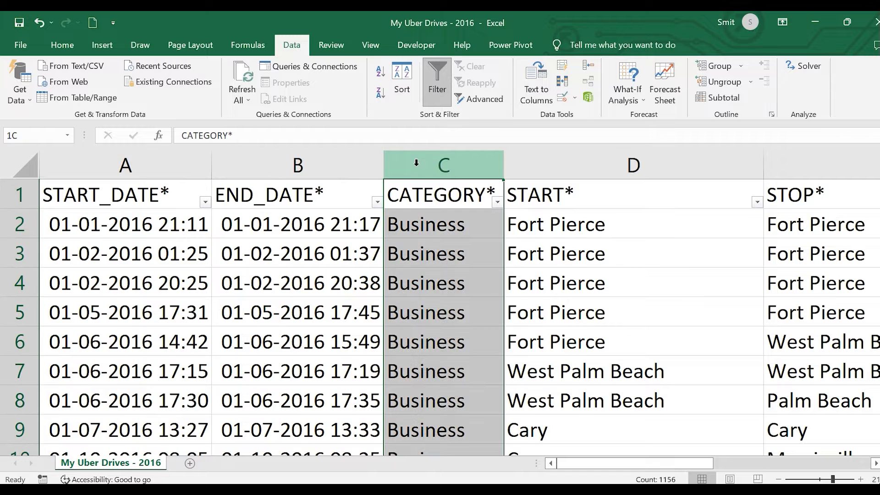
{"action": "right_click", "coordinate": [416, 163]}
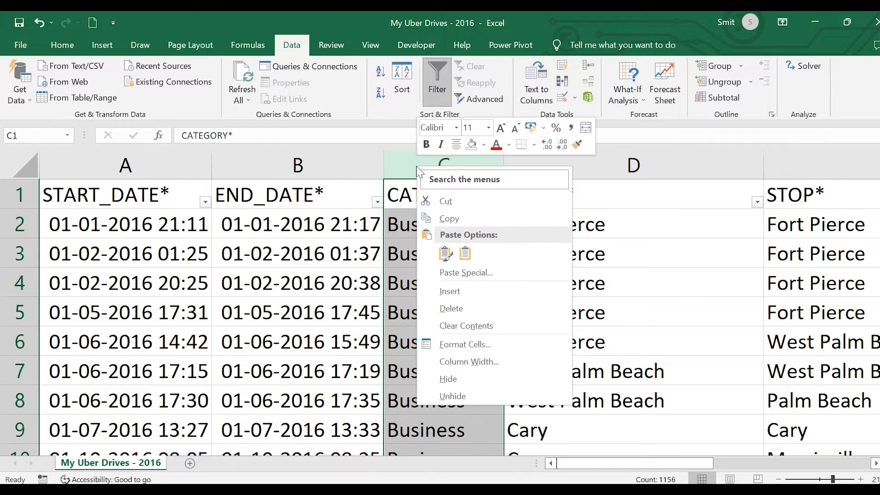
{"action": "left_click", "coordinate": [459, 298]}
- Enter =ISBLANK(B2) in cell C2 to test whether the first END_DATE* value is empty
{"action": "left_click", "coordinate": [424, 232]}
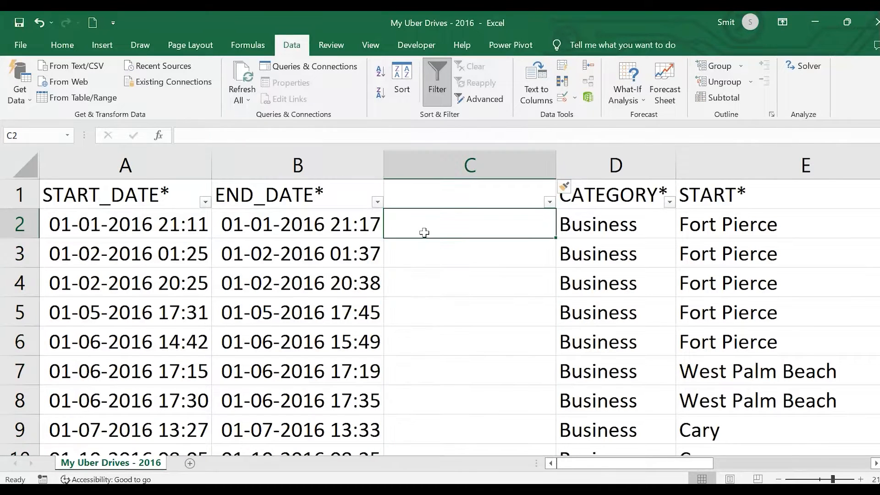
{"action": "type", "text": "="}
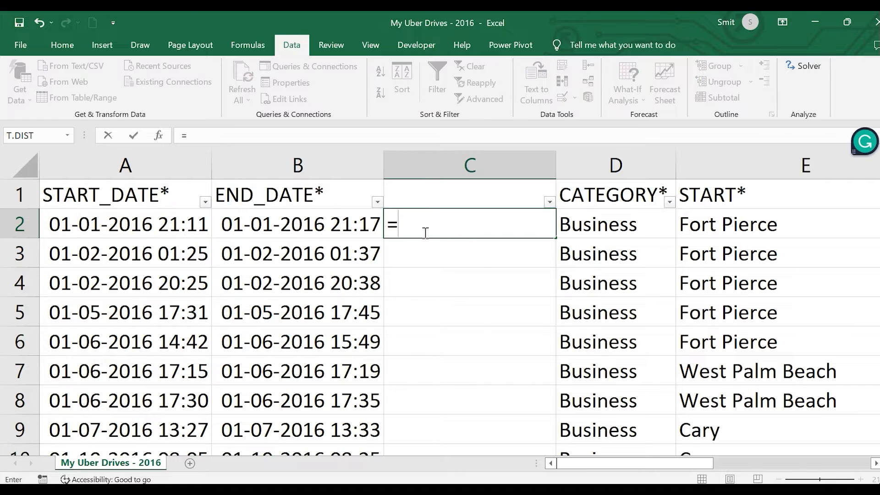
{"action": "type", "text": "ISBLA"}
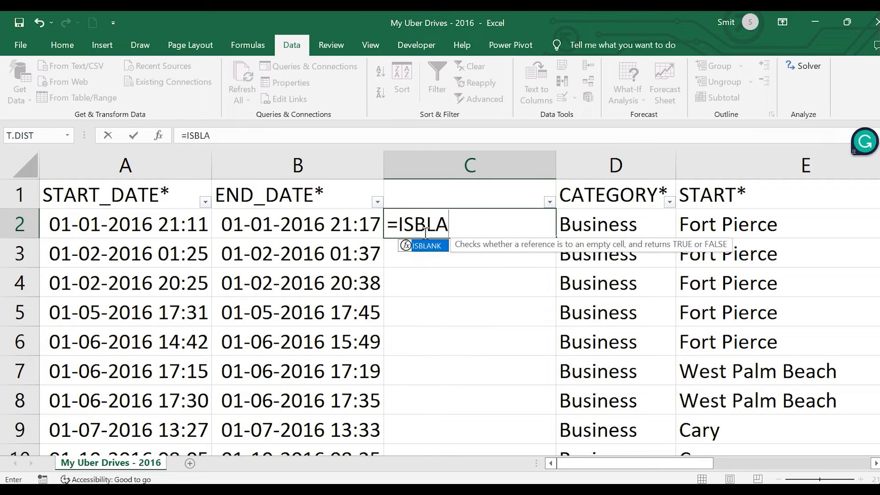
{"action": "double_click", "coordinate": [438, 246]}
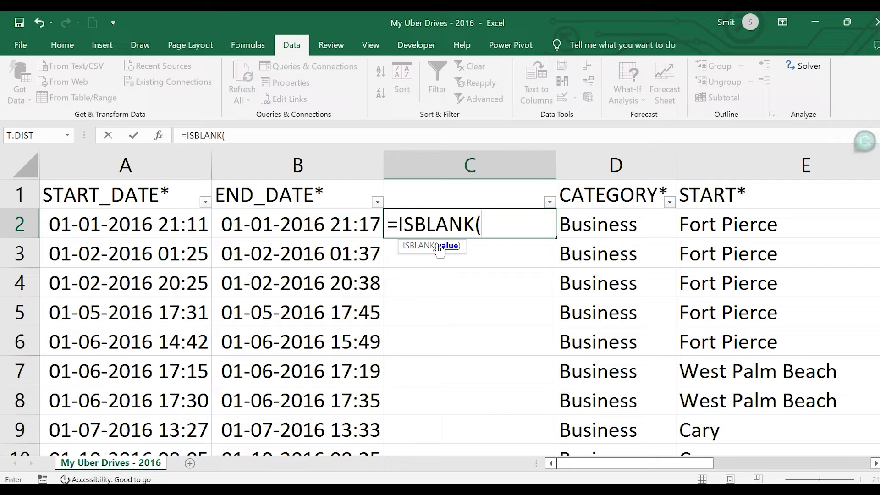
{"action": "left_click", "coordinate": [267, 226]}
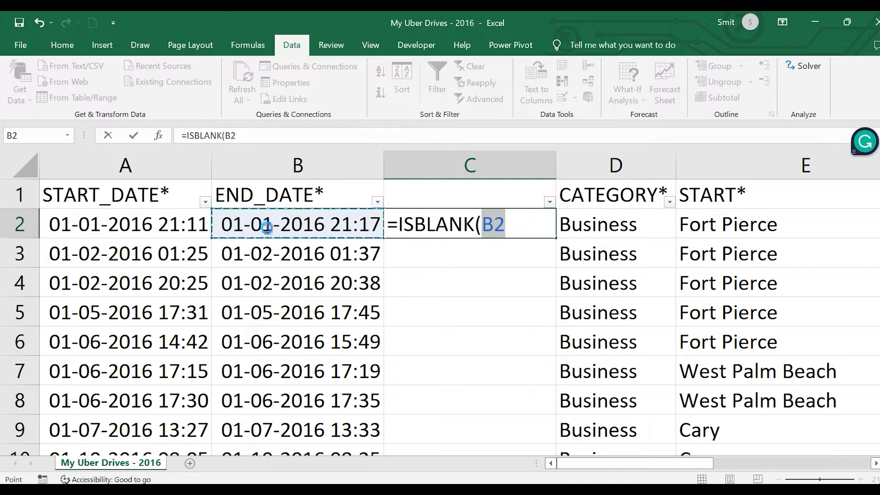
{"action": "key", "text": "Return"}
- Fill the ISBLANK formula from C2 down to row 1156 and go back to the first data row
{"action": "left_click", "coordinate": [468, 231]}
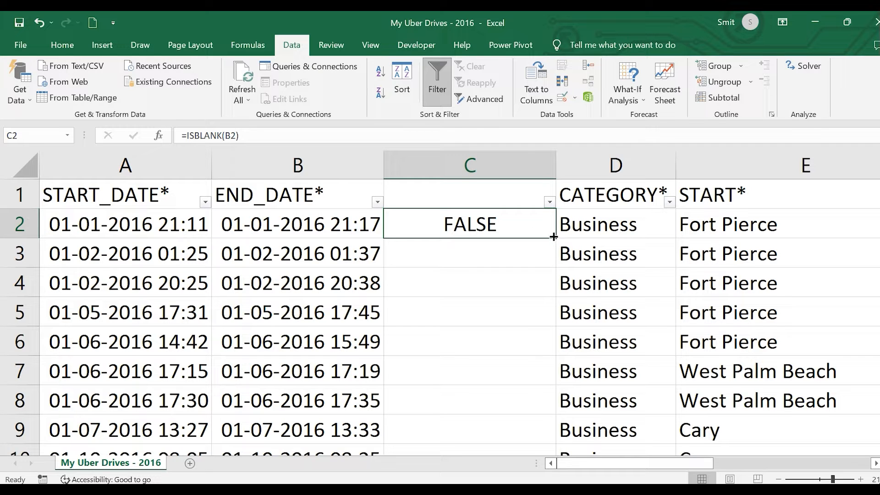
{"action": "left_click_drag", "start_coordinate": [554, 236], "coordinate": [562, 388]}
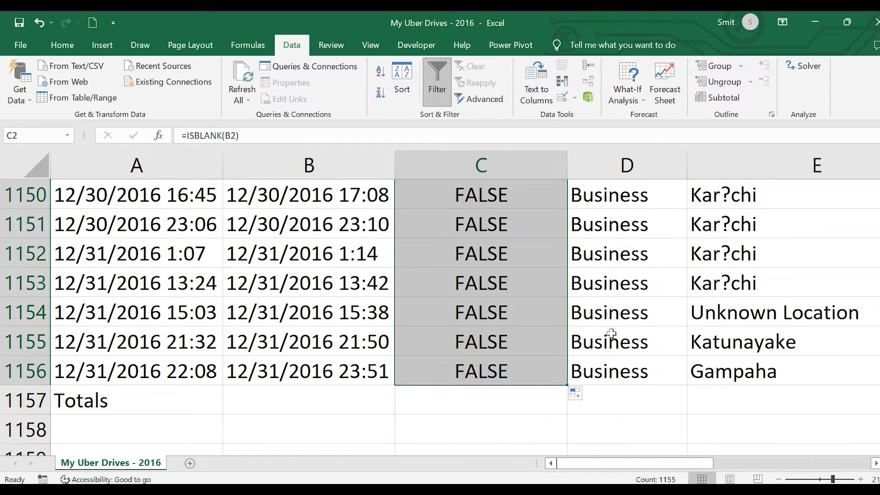
{"action": "scroll", "coordinate": [611, 333], "scroll_direction": "up", "scroll_amount": 2}
{"action": "scroll", "coordinate": [612, 333], "scroll_direction": "up", "scroll_amount": 20}
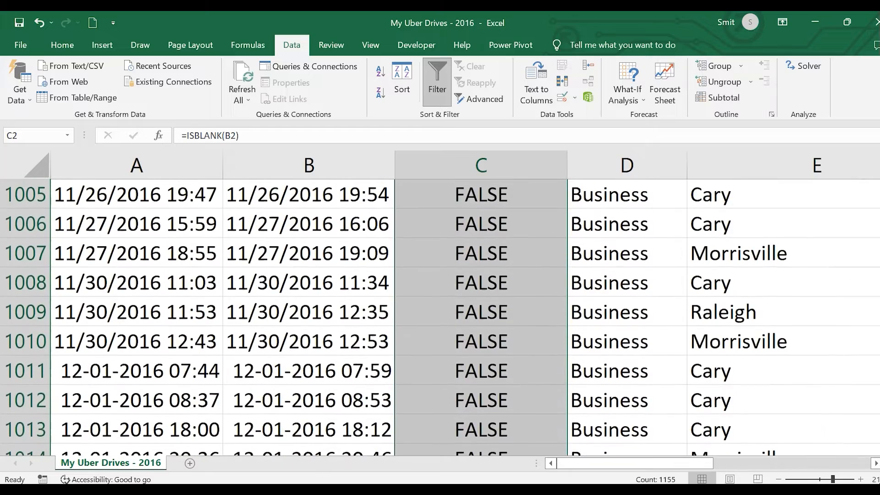
{"action": "left_click_drag", "start_coordinate": [876, 284], "coordinate": [866, 133]}
{"action": "left_click", "coordinate": [513, 223]}
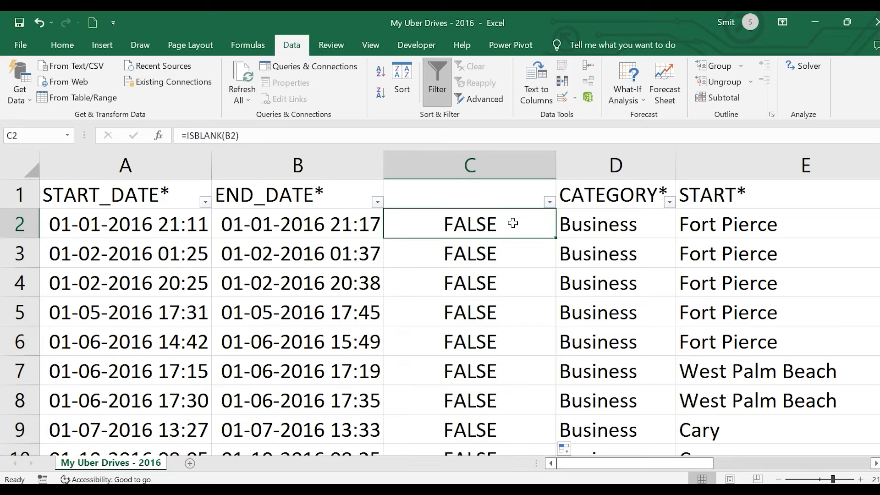
- Filter the ISBLANK column C to show only its (Blanks) entries
{"action": "left_click", "coordinate": [550, 204]}
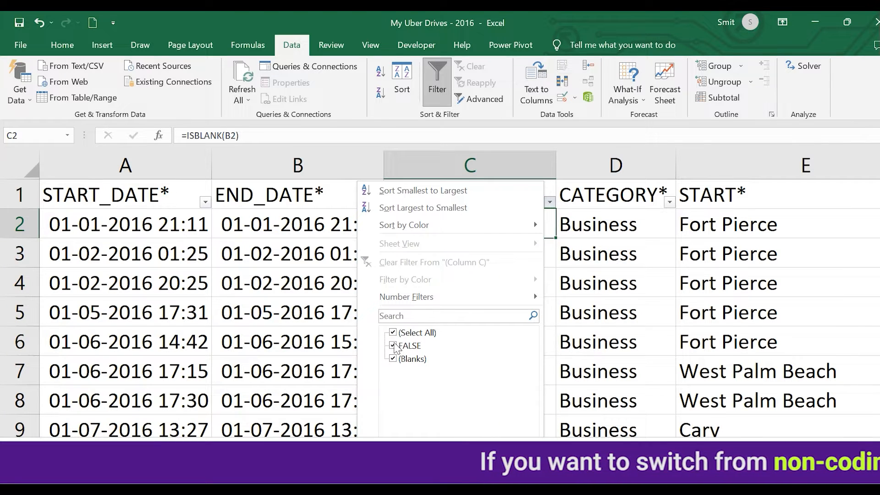
{"action": "left_click", "coordinate": [393, 333]}
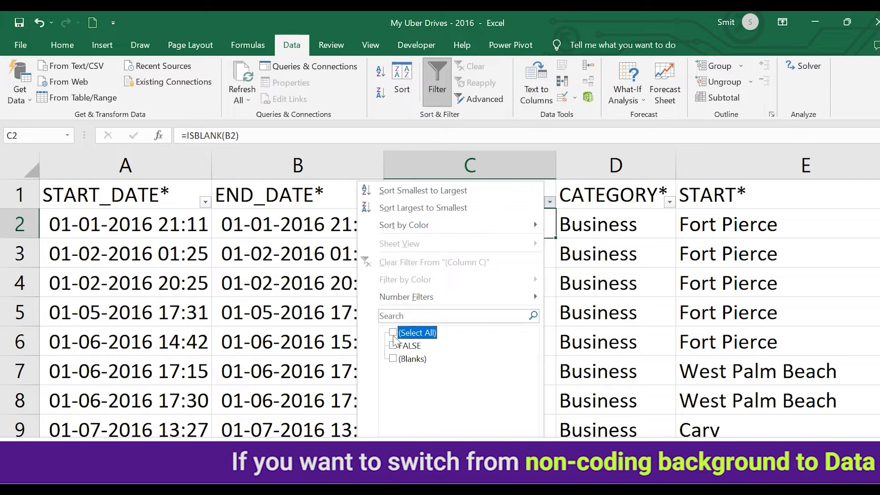
{"action": "left_click", "coordinate": [393, 360]}
{"action": "key", "text": "Return"}
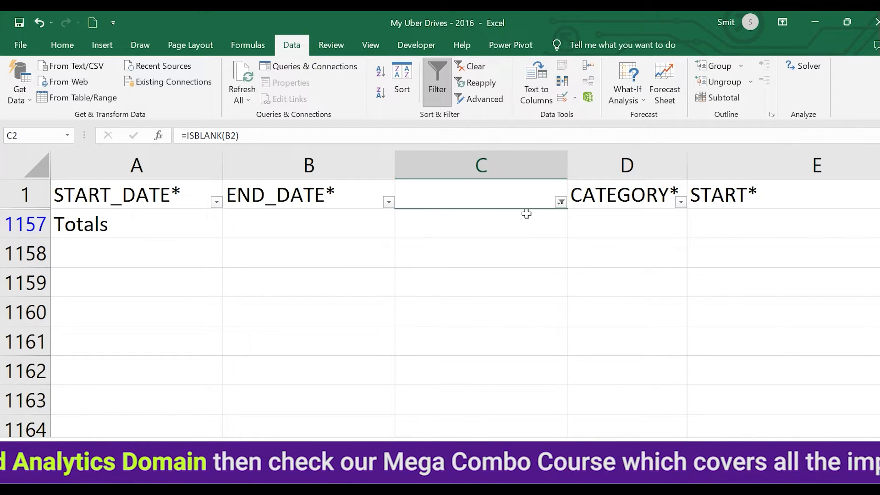
- Reselect all values in the column C filter to bring back every row
{"action": "left_click", "coordinate": [561, 202]}
{"action": "left_click", "coordinate": [415, 332]}
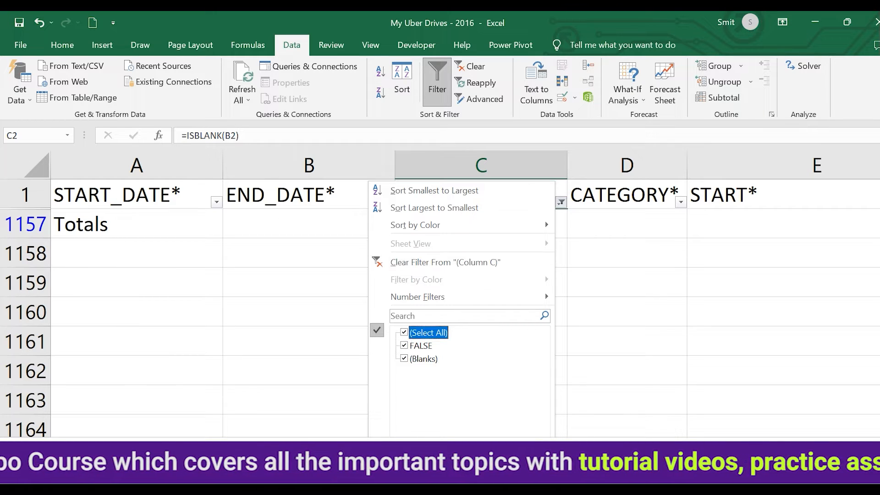
{"action": "key", "text": "Return"}
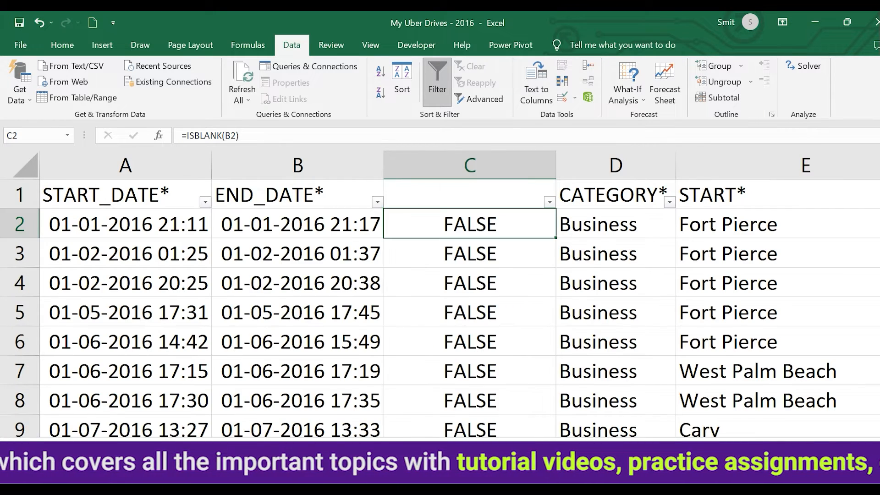
- Look through the END_DATE* filter values and filter the column to show only (Blanks)
{"action": "left_click", "coordinate": [478, 191]}
{"action": "left_click", "coordinate": [377, 202]}
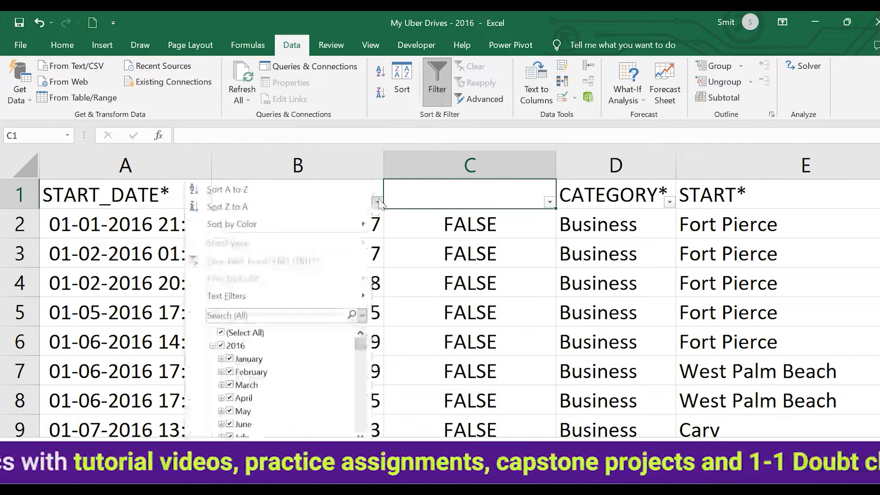
{"action": "scroll", "coordinate": [281, 390], "scroll_direction": "down", "scroll_amount": 15}
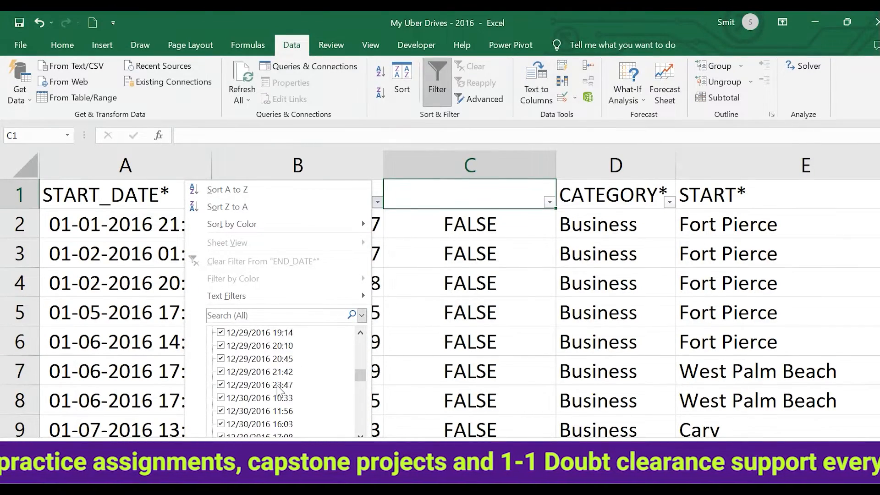
{"action": "scroll", "coordinate": [280, 391], "scroll_direction": "down", "scroll_amount": 20}
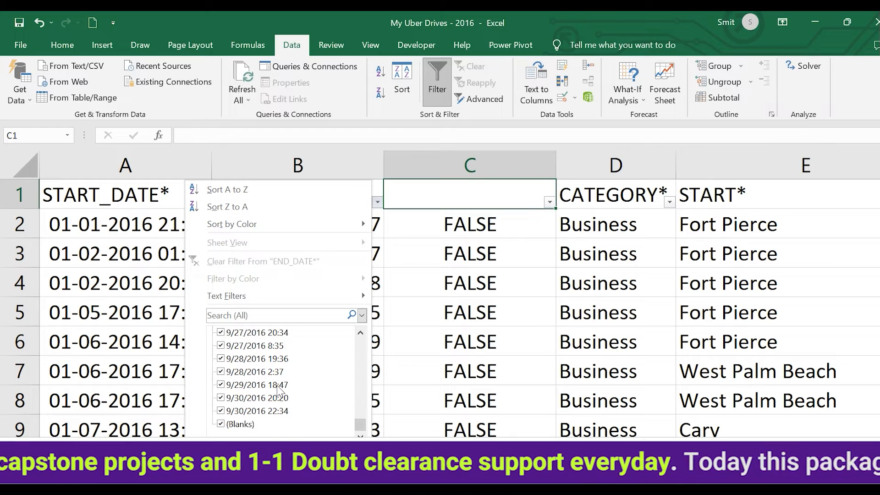
{"action": "scroll", "coordinate": [362, 425], "scroll_direction": "up", "scroll_amount": 10}
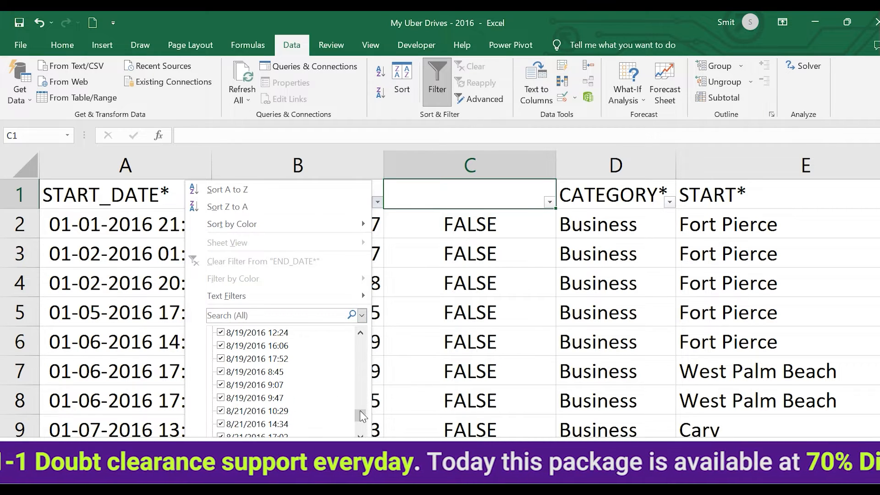
{"action": "scroll", "coordinate": [362, 425], "scroll_direction": "up", "scroll_amount": 1}
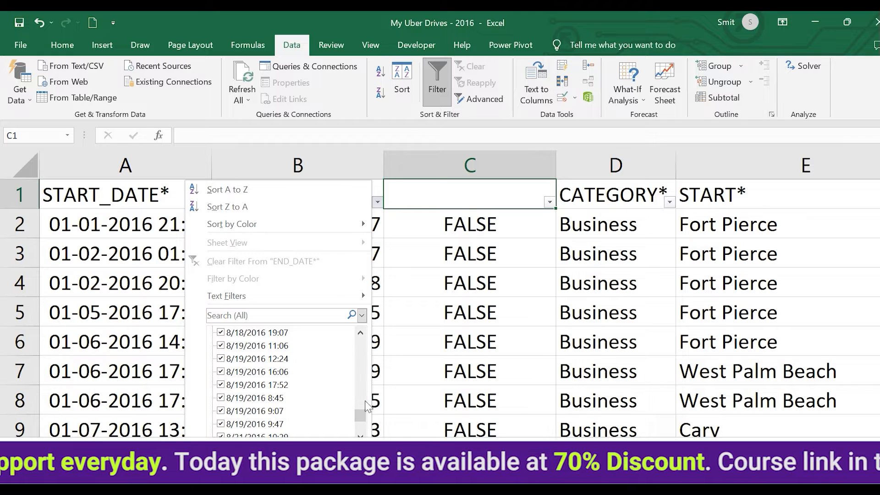
{"action": "left_click_drag", "start_coordinate": [362, 422], "coordinate": [361, 348]}
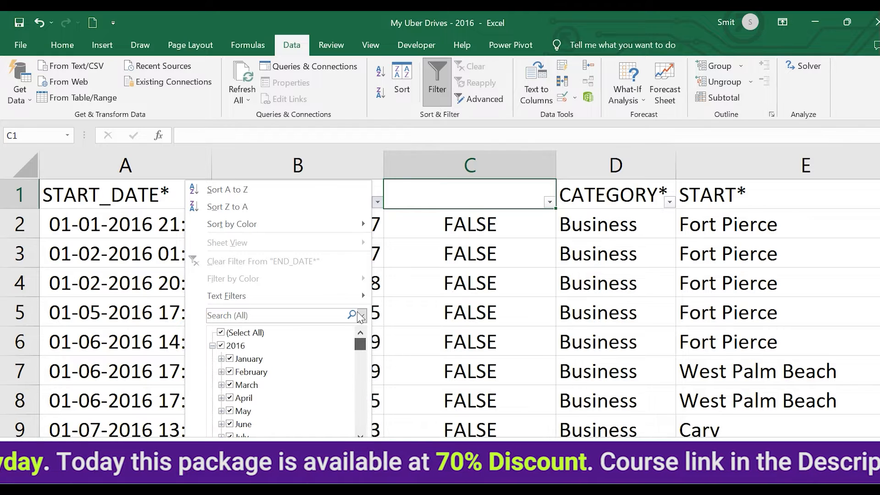
{"action": "left_click", "coordinate": [221, 332]}
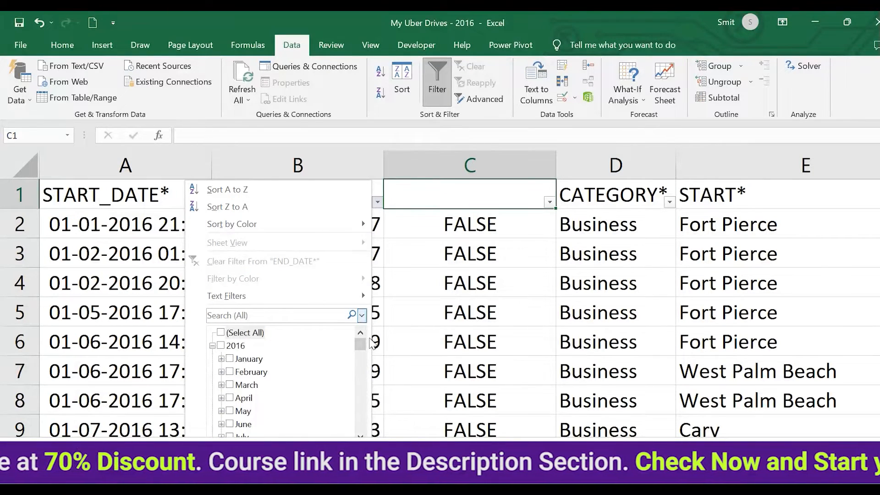
{"action": "left_click_drag", "start_coordinate": [362, 348], "coordinate": [361, 426]}
{"action": "left_click", "coordinate": [221, 424]}
{"action": "left_click", "coordinate": [295, 453]}
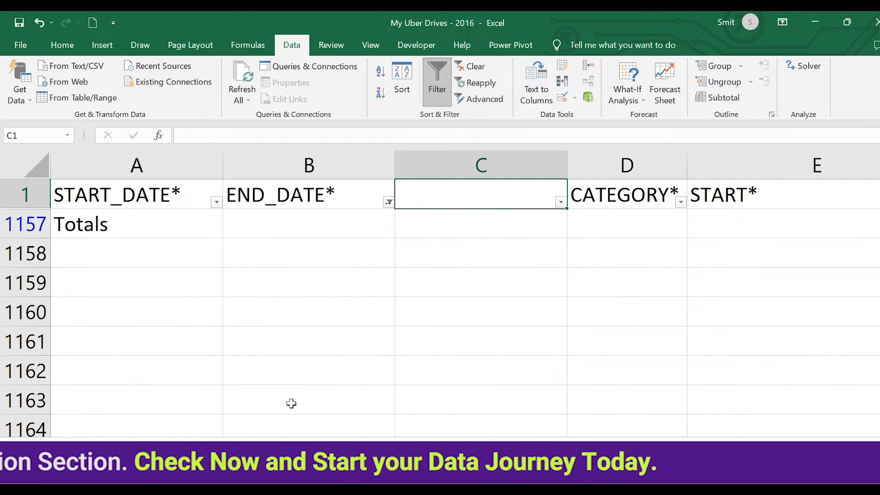
{"action": "left_click", "coordinate": [262, 203]}
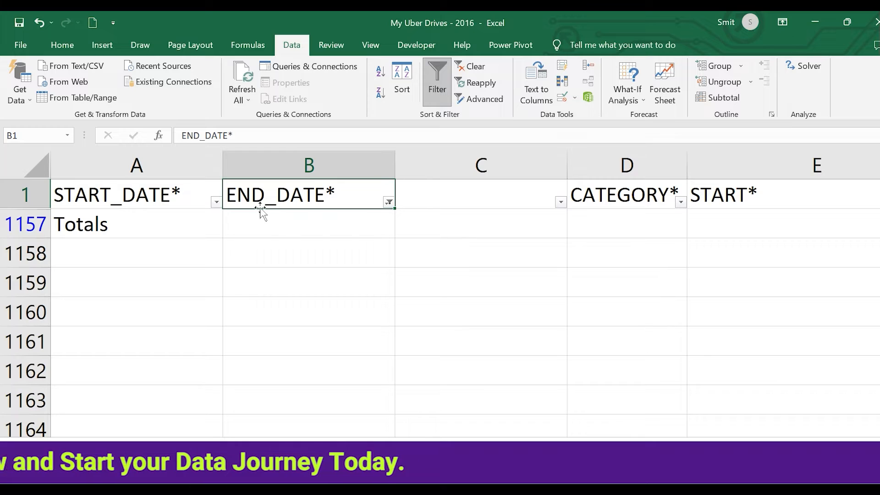
- Reselect all values in the END_DATE* filter to bring back every row
{"action": "left_click", "coordinate": [257, 223]}
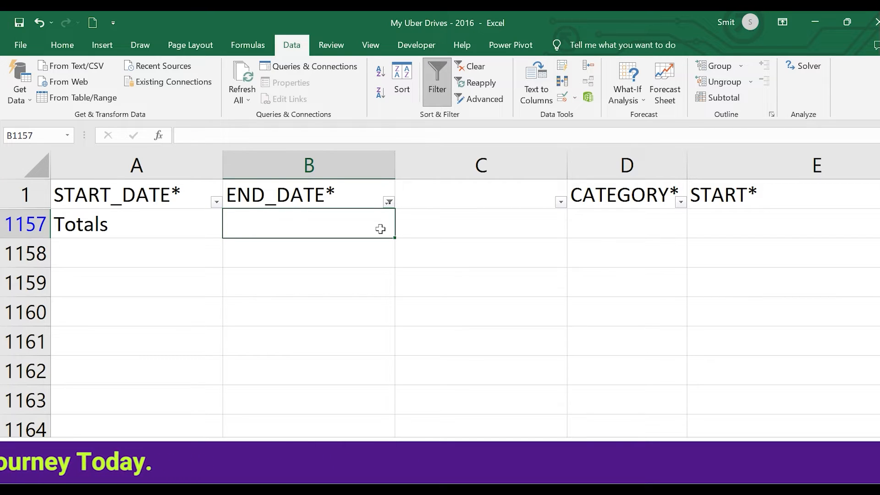
{"action": "left_click", "coordinate": [388, 202]}
{"action": "left_click", "coordinate": [232, 333]}
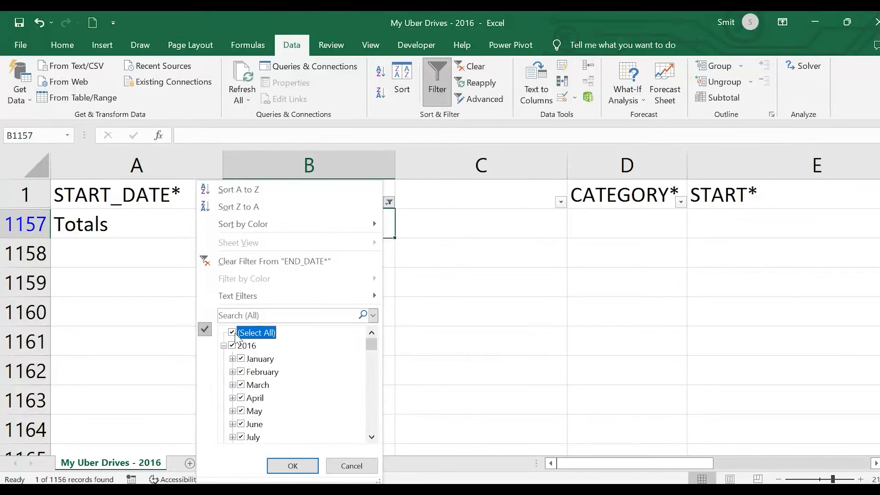
{"action": "left_click", "coordinate": [371, 437]}
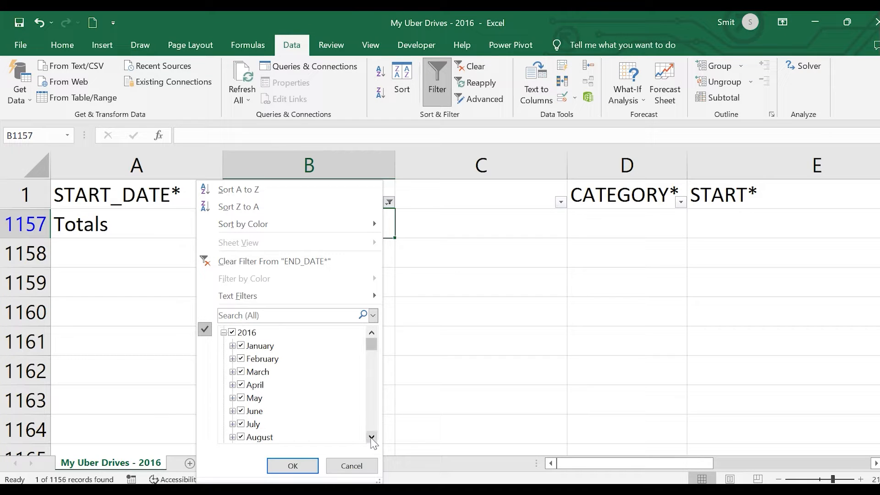
{"action": "left_click", "coordinate": [293, 466]}
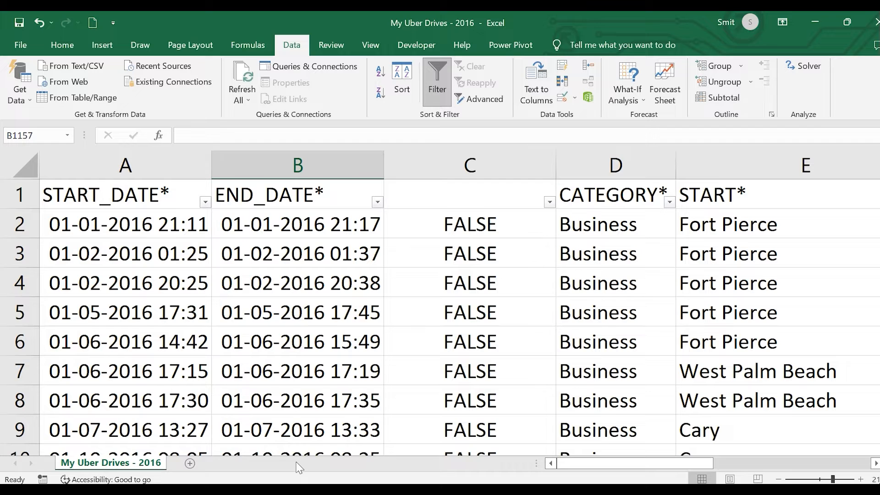
- Go to the end of the data and check the cells of the Totals row in columns A to D
{"action": "scroll", "coordinate": [315, 312], "scroll_direction": "down", "scroll_amount": 6}
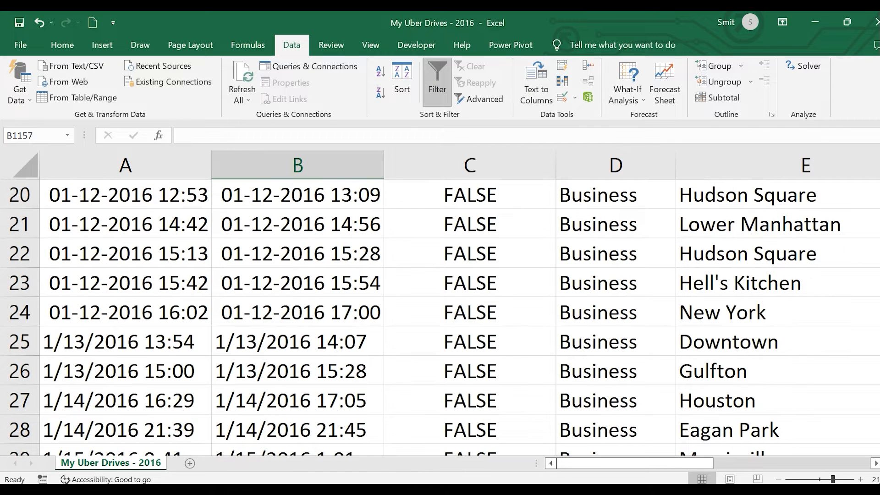
{"action": "left_click_drag", "start_coordinate": [878, 176], "coordinate": [859, 447]}
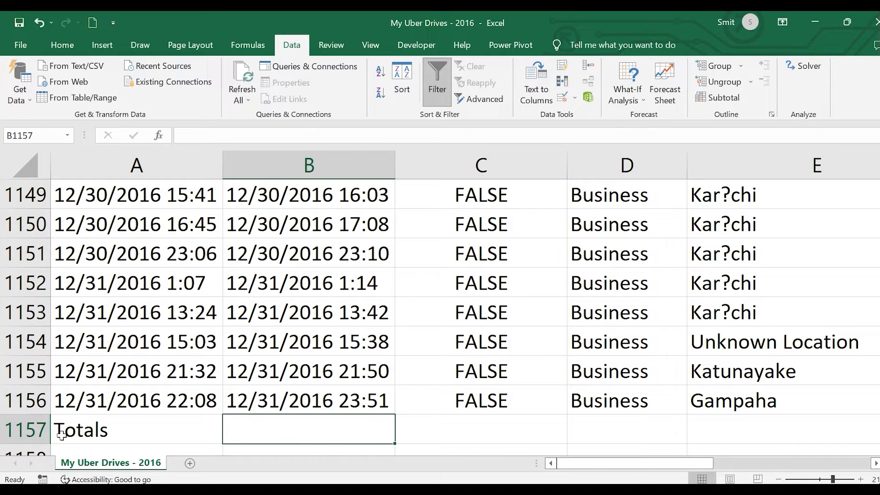
{"action": "left_click", "coordinate": [92, 430]}
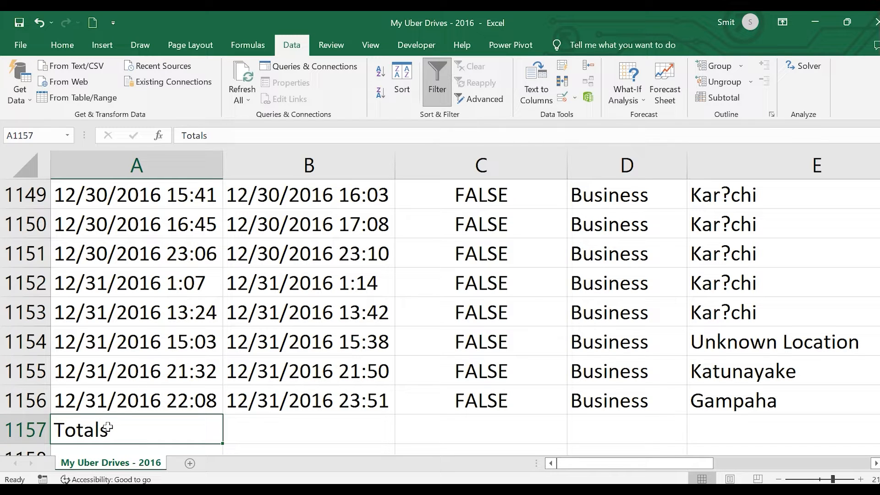
{"action": "left_click", "coordinate": [291, 424]}
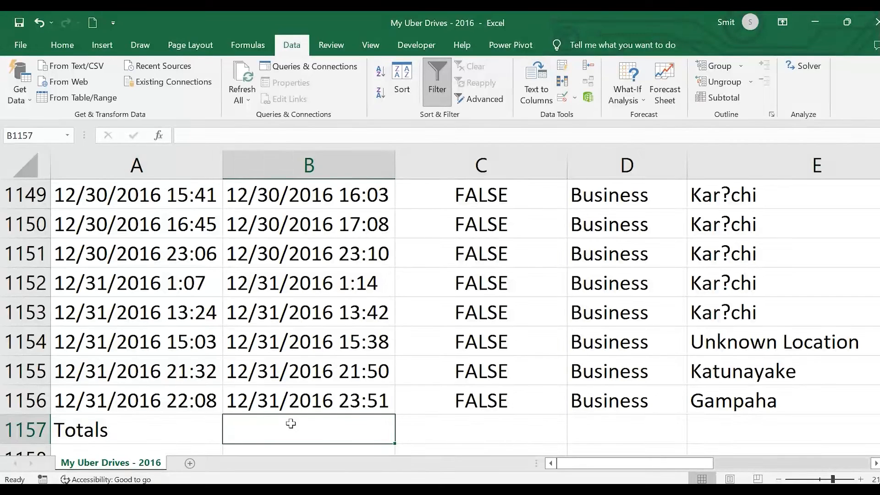
{"action": "left_click", "coordinate": [459, 440]}
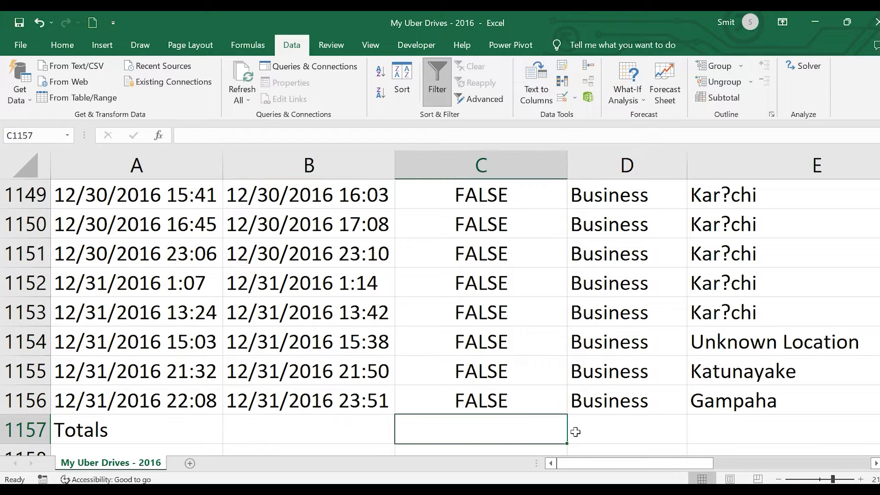
{"action": "left_click", "coordinate": [602, 433]}
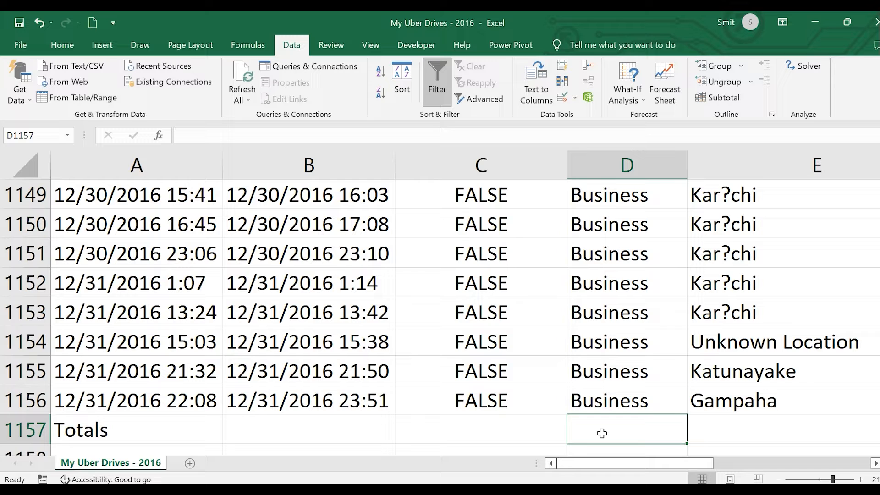
- Delete the ISBLANK helper column C
{"action": "left_click_drag", "start_coordinate": [878, 424], "coordinate": [878, 126]}
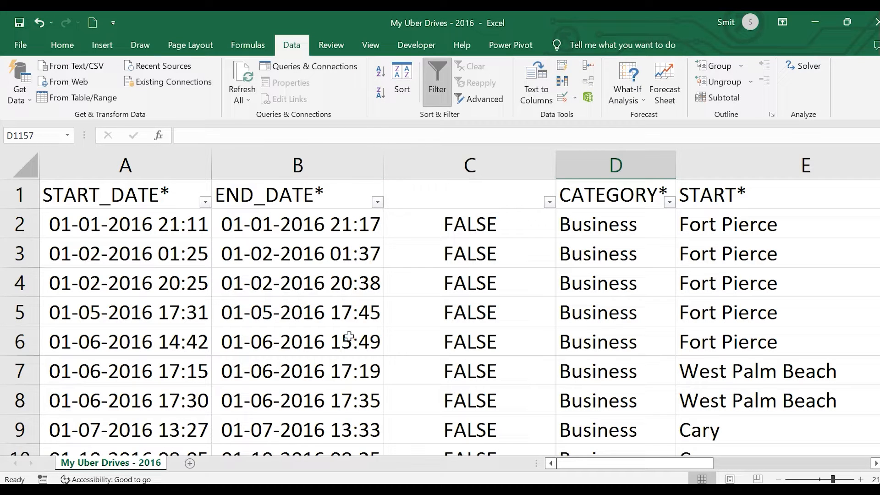
{"action": "left_click", "coordinate": [459, 171]}
{"action": "right_click", "coordinate": [459, 171]}
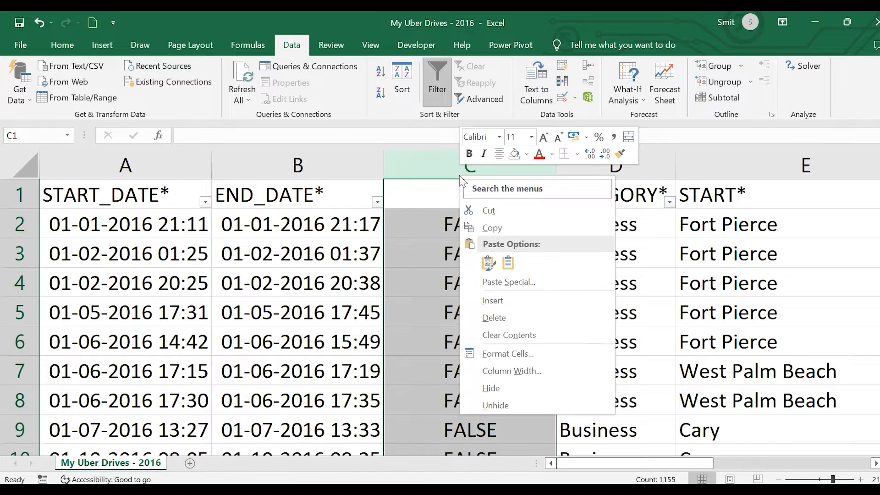
{"action": "left_click", "coordinate": [500, 321]}
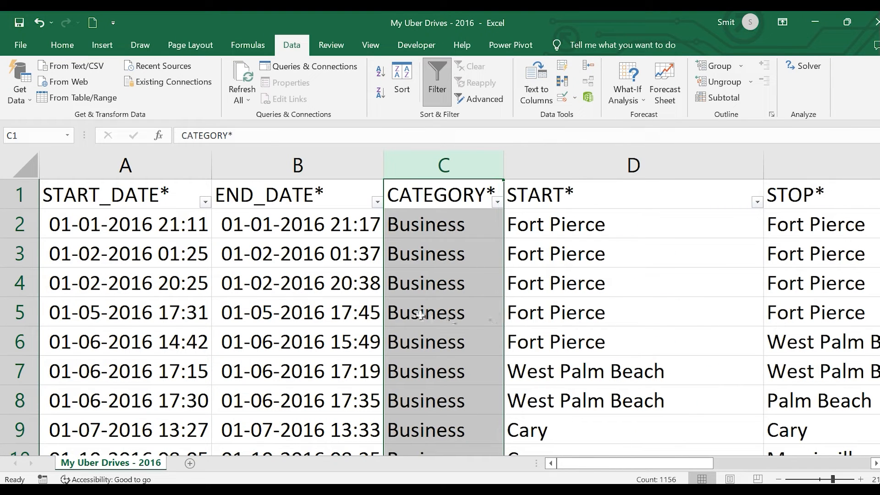
{"action": "left_click", "coordinate": [648, 346]}
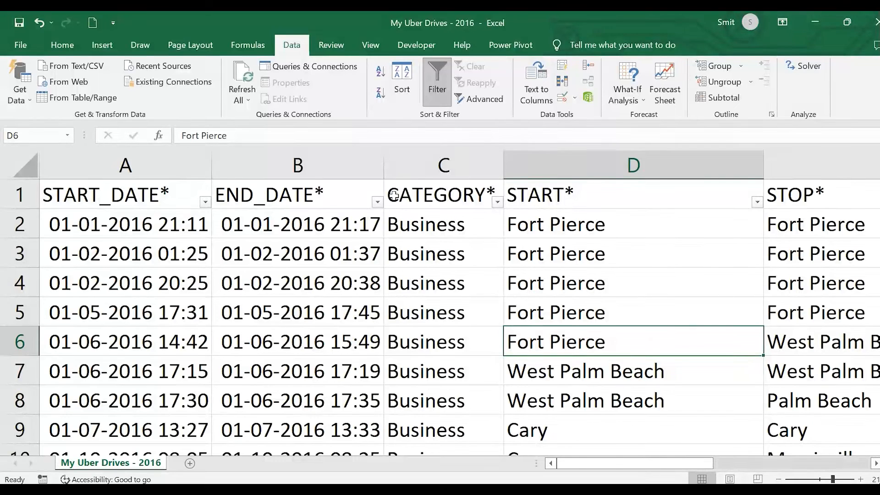
- Filter the CATEGORY* column to show only (Blanks) and check its cell in the Totals row
{"action": "left_click", "coordinate": [377, 202]}
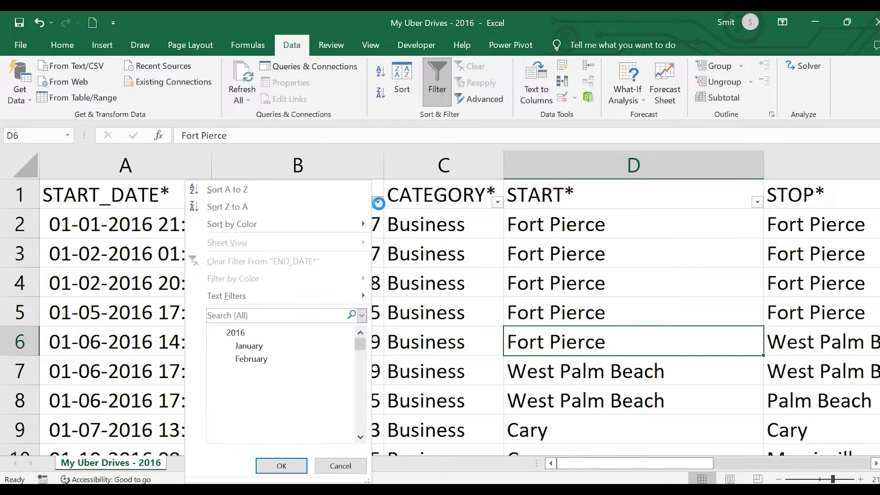
{"action": "left_click", "coordinate": [481, 237]}
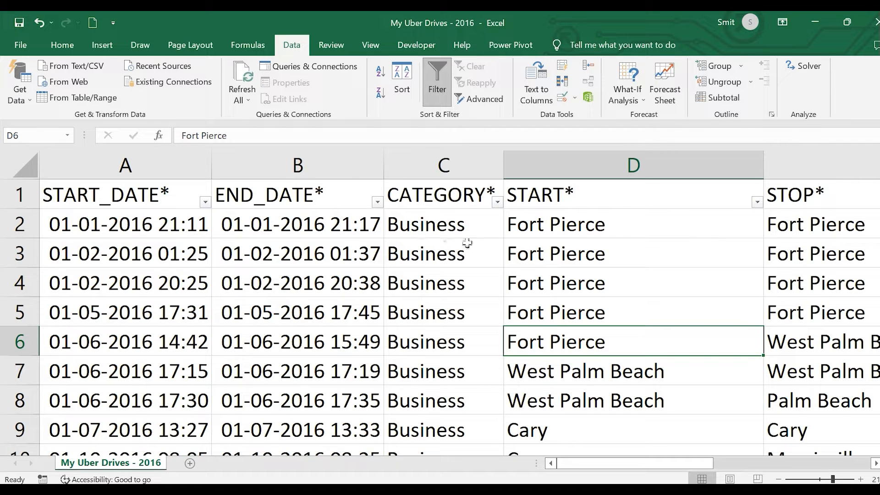
{"action": "left_click", "coordinate": [497, 202]}
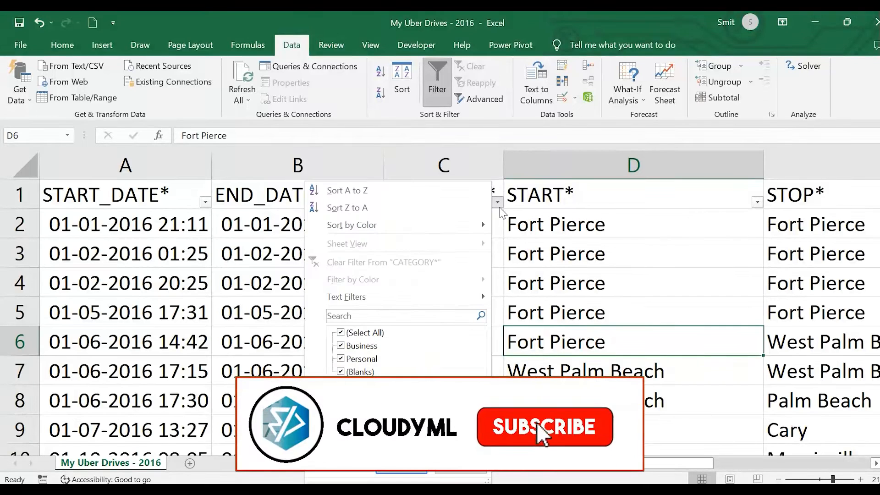
{"action": "left_click", "coordinate": [341, 333]}
{"action": "left_click", "coordinate": [341, 371]}
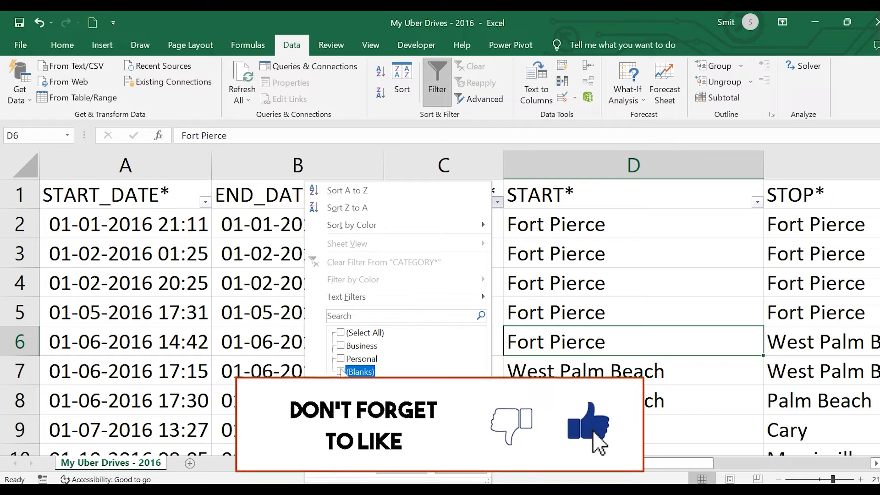
{"action": "left_click", "coordinate": [401, 466]}
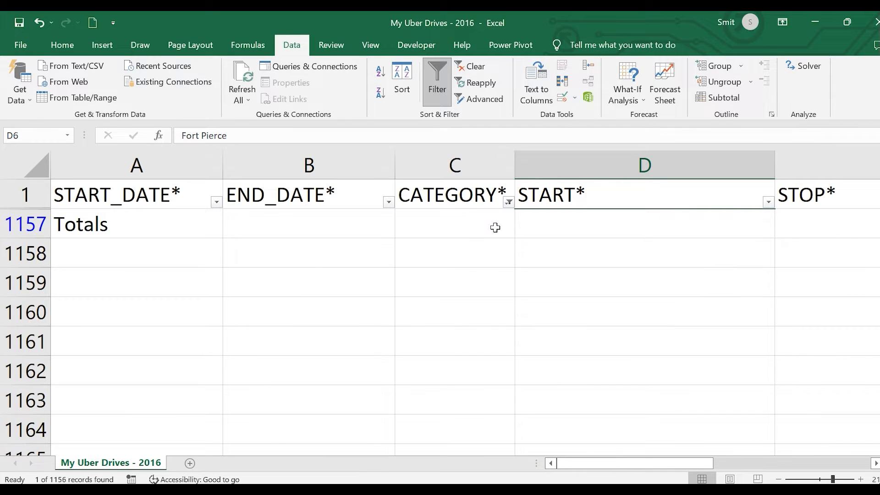
{"action": "left_click", "coordinate": [462, 236]}
- Undo the CATEGORY* filter and go back to the first data row
{"action": "left_click", "coordinate": [509, 202]}
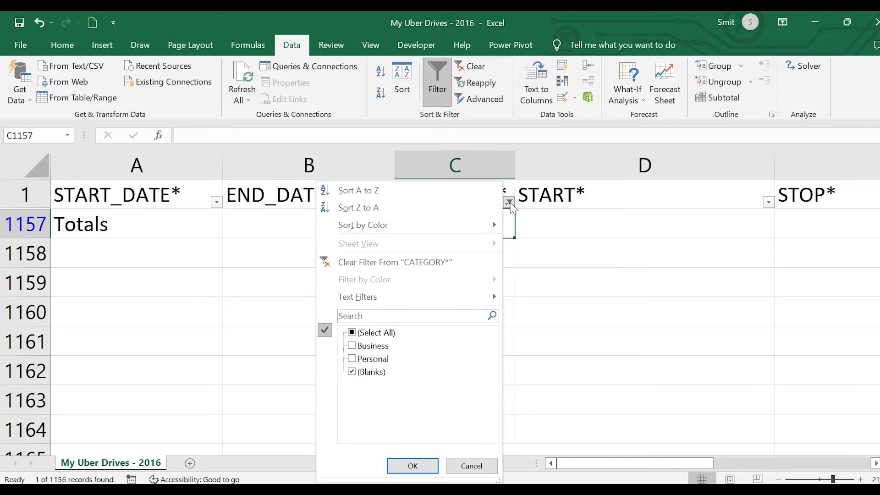
{"action": "left_click", "coordinate": [569, 218]}
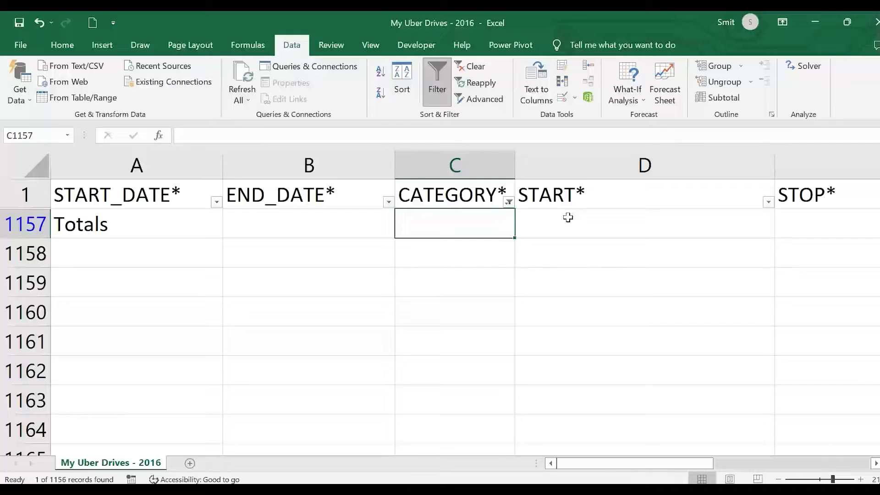
{"action": "key", "text": "ctrl+z"}
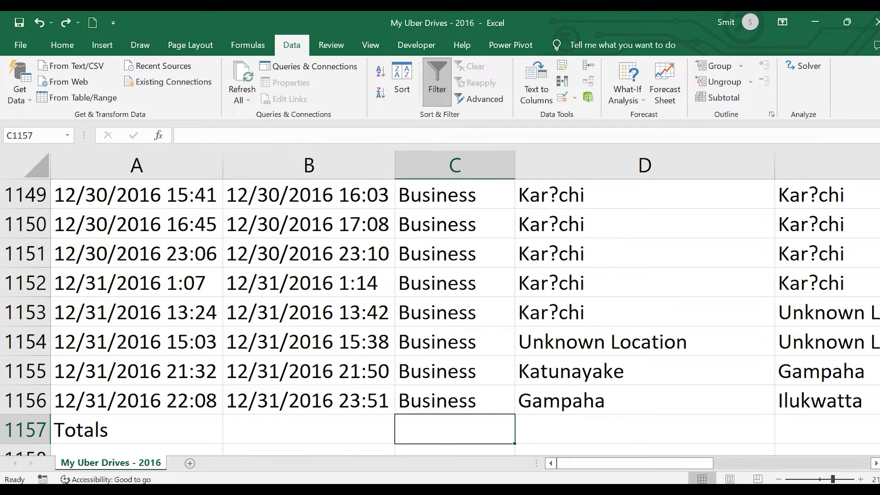
{"action": "left_click_drag", "start_coordinate": [879, 427], "coordinate": [879, 126]}
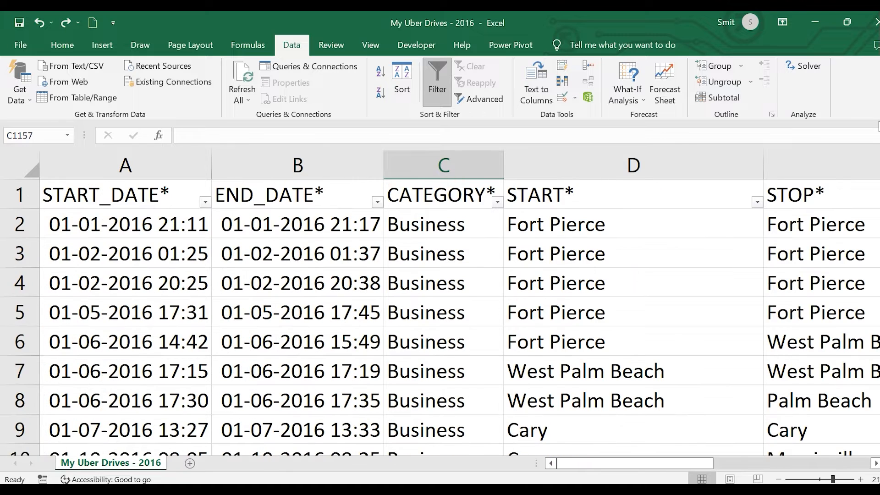
- Examine the START* and STOP* location columns, comparing them with the other trip columns
{"action": "left_click", "coordinate": [632, 275]}
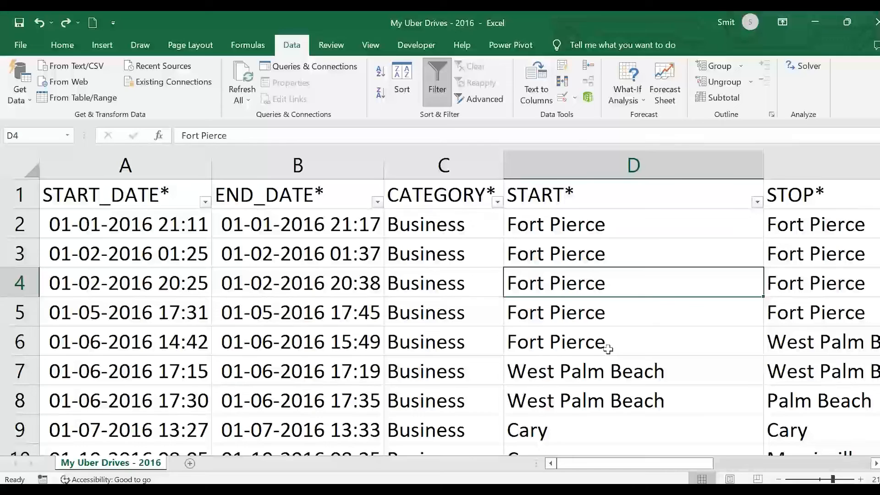
{"action": "left_click", "coordinate": [875, 464]}
{"action": "left_click", "coordinate": [875, 463]}
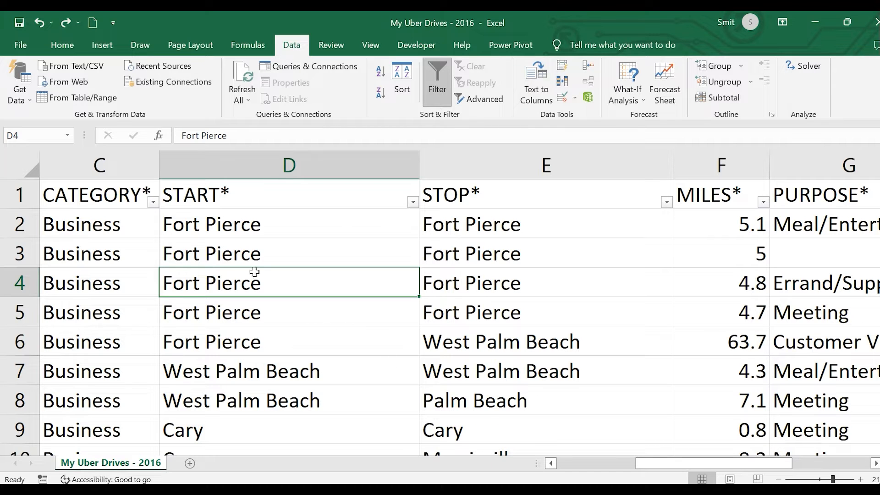
{"action": "left_click", "coordinate": [252, 197]}
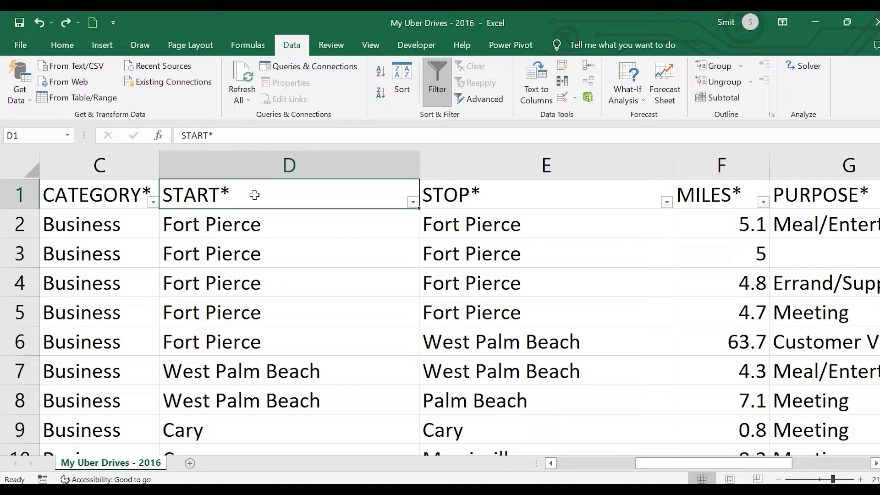
{"action": "left_click", "coordinate": [482, 217]}
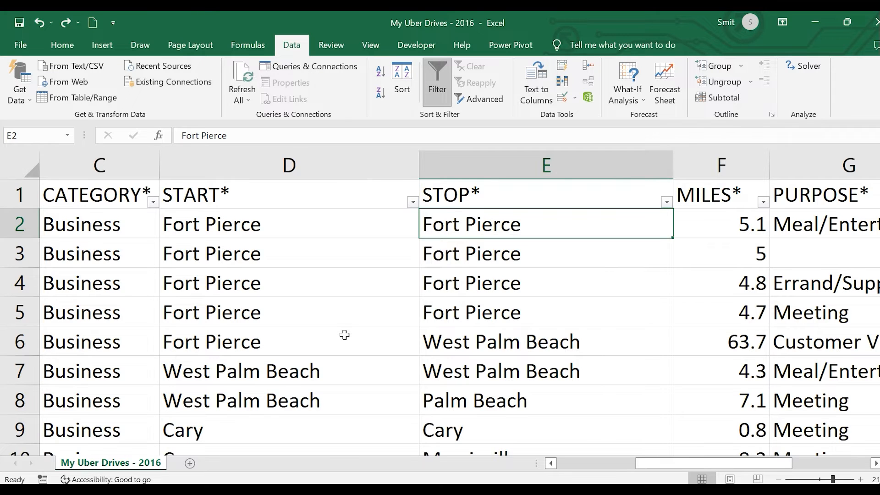
{"action": "scroll", "coordinate": [344, 335], "scroll_direction": "left", "scroll_amount": 1}
{"action": "scroll", "coordinate": [344, 335], "scroll_direction": "left", "scroll_amount": 2}
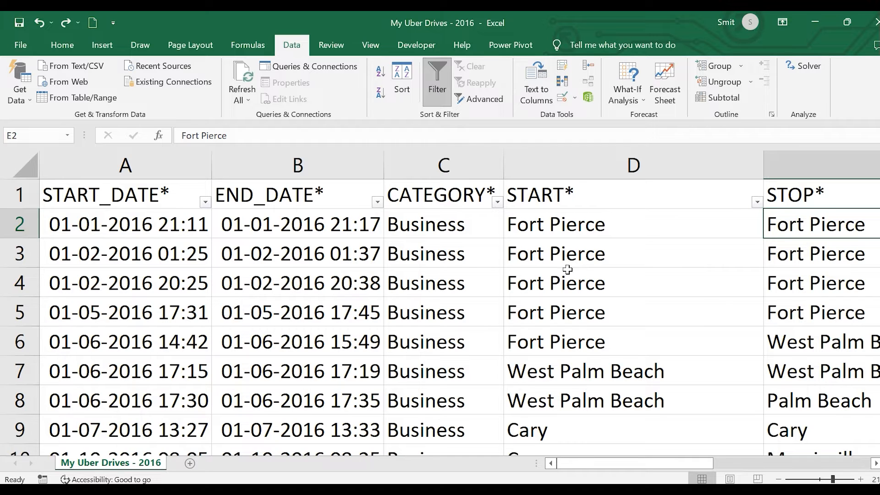
- Go from the START* column to the MILES* column and examine its first trip distances
{"action": "left_click", "coordinate": [576, 287]}
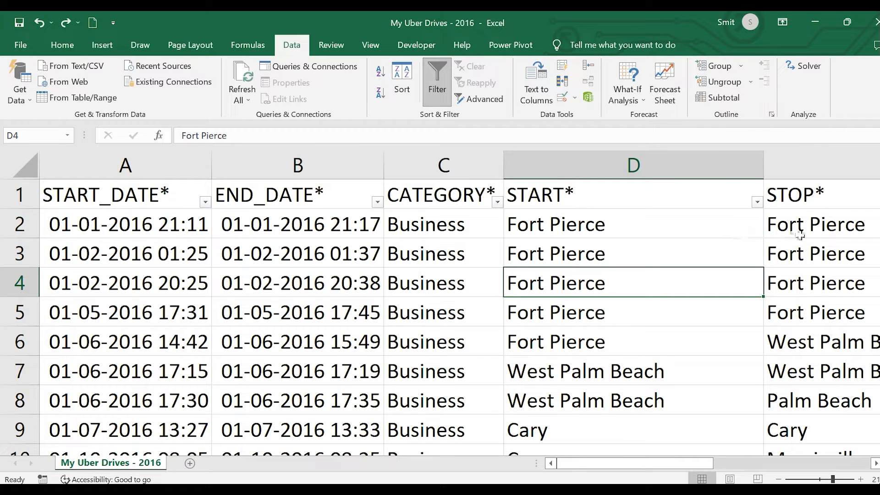
{"action": "left_click", "coordinate": [875, 464]}
{"action": "left_click", "coordinate": [874, 464]}
{"action": "left_click", "coordinate": [875, 464]}
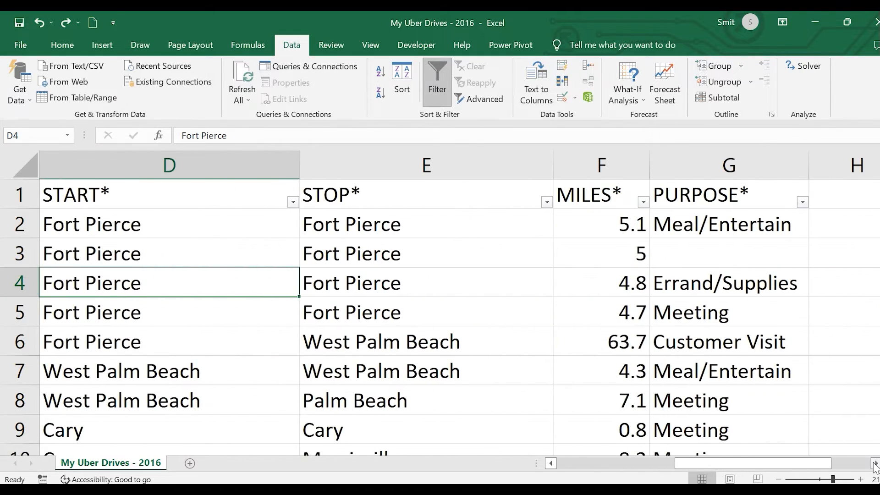
{"action": "left_click", "coordinate": [875, 464]}
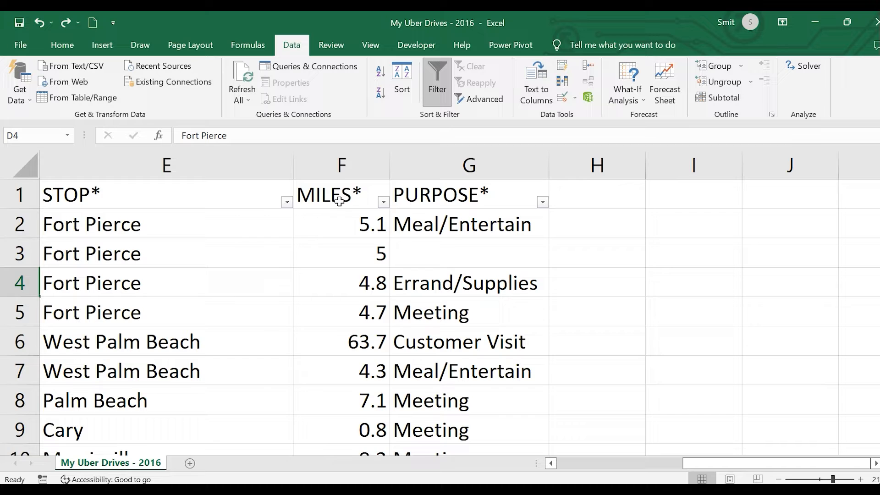
{"action": "left_click", "coordinate": [359, 222]}
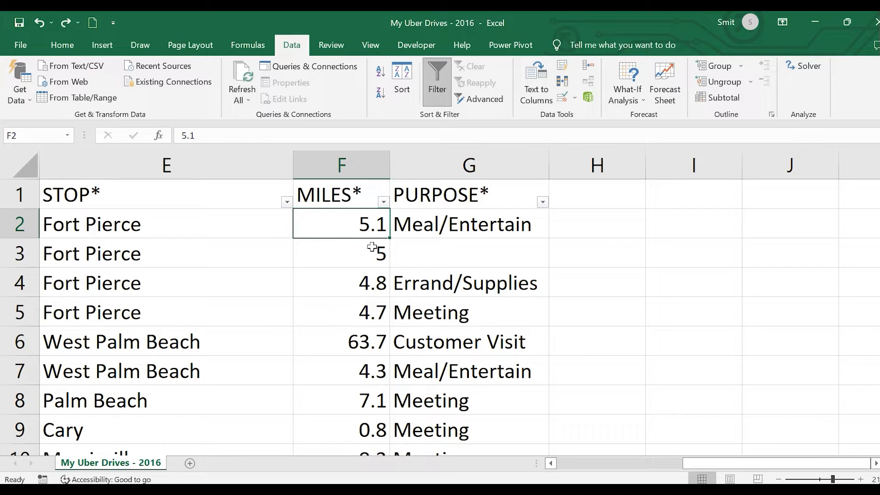
- Look through the PURPOSE* filter values and close the list with all of them still selected
{"action": "left_click", "coordinate": [477, 189]}
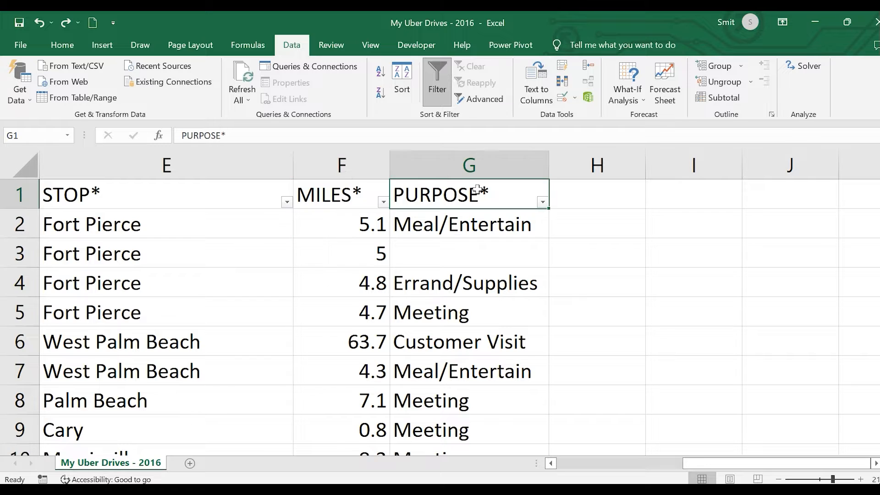
{"action": "left_click", "coordinate": [543, 202]}
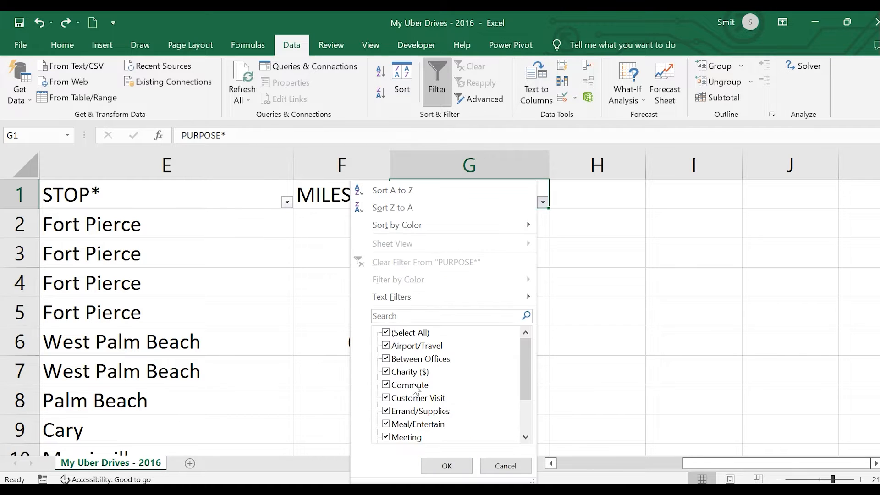
{"action": "scroll", "coordinate": [415, 389], "scroll_direction": "down", "scroll_amount": 2}
{"action": "scroll", "coordinate": [415, 389], "scroll_direction": "up", "scroll_amount": 2}
{"action": "left_click", "coordinate": [464, 467]}
{"action": "left_click", "coordinate": [651, 298]}
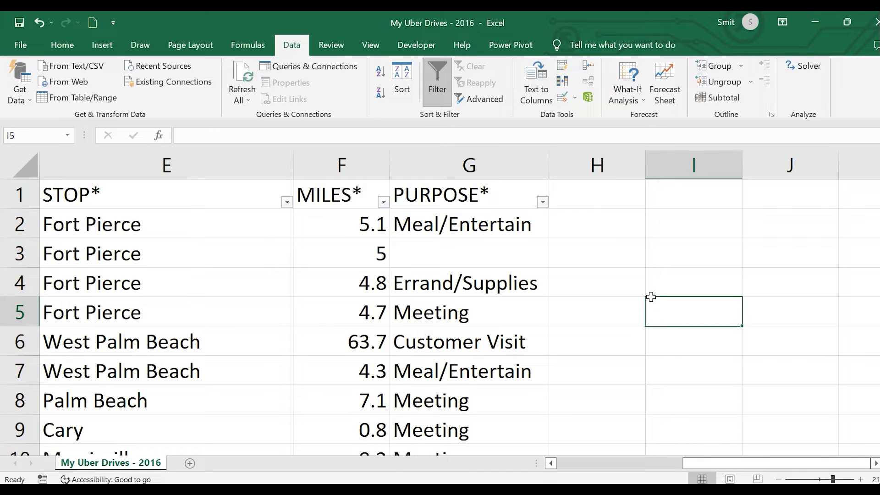
- Review the trip table's columns from START_DATE* across to the location columns and return to START_DATE*
{"action": "scroll", "coordinate": [406, 316], "scroll_direction": "left", "scroll_amount": 5}
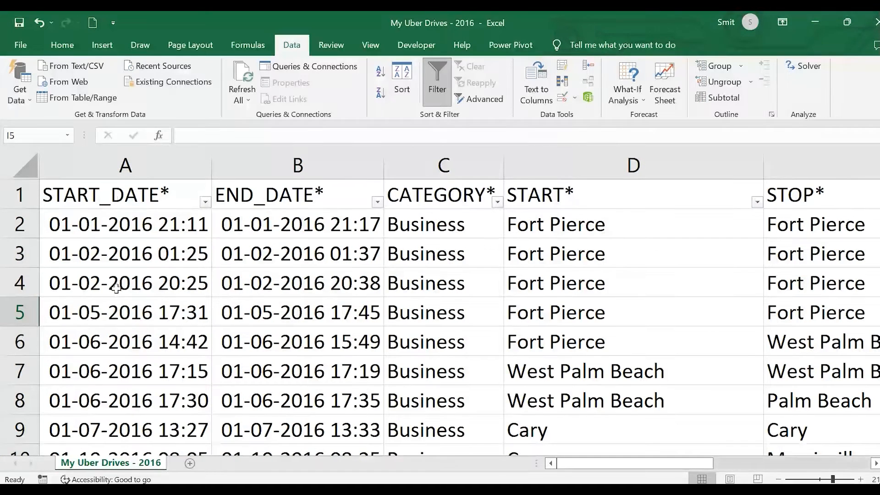
{"action": "scroll", "coordinate": [607, 263], "scroll_direction": "right", "scroll_amount": 2}
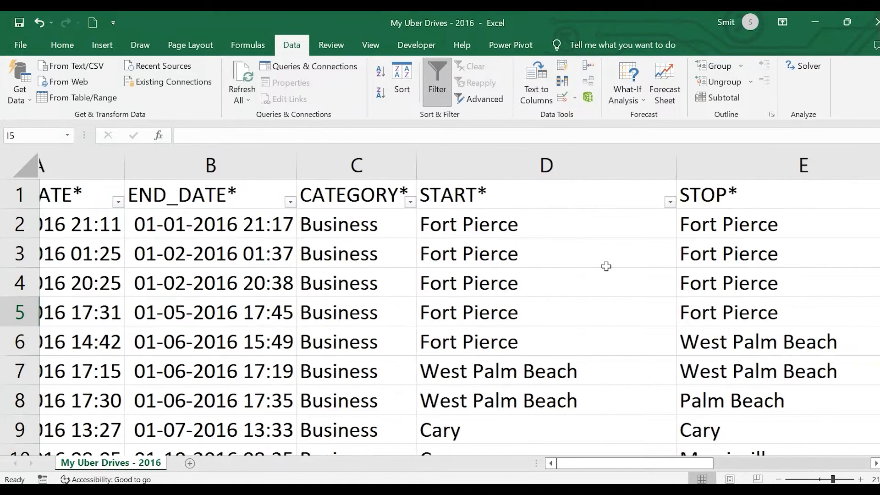
{"action": "scroll", "coordinate": [678, 235], "scroll_direction": "right", "scroll_amount": 1}
{"action": "scroll", "coordinate": [703, 275], "scroll_direction": "right", "scroll_amount": 1}
{"action": "scroll", "coordinate": [733, 269], "scroll_direction": "right", "scroll_amount": 1}
{"action": "scroll", "coordinate": [459, 303], "scroll_direction": "left", "scroll_amount": 3}
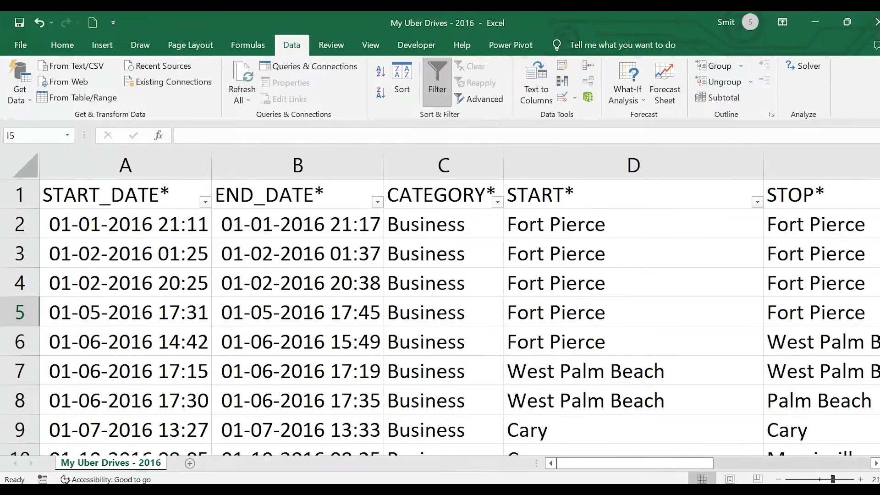
- Switch to the Word document listing questions Q1 to Q5 and enlarge its text for reading
{"action": "left_click", "coordinate": [502, 435]}
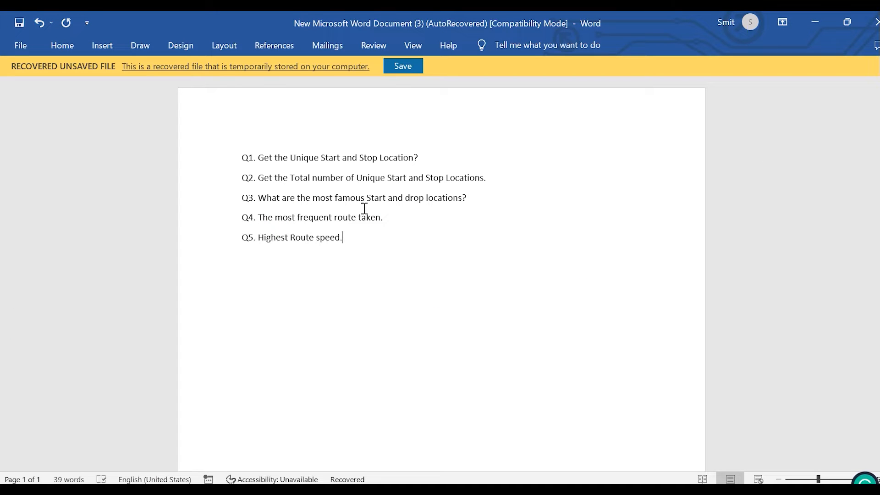
{"action": "scroll", "coordinate": [262, 158], "scroll_direction": "up", "scroll_amount": 5, "text": "ctrl"}
{"action": "left_click", "coordinate": [264, 161]}
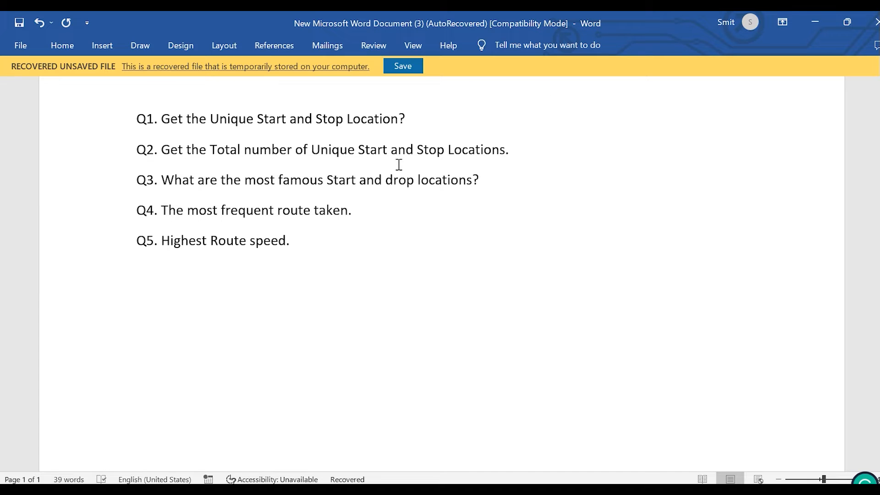
{"action": "scroll", "coordinate": [398, 165], "scroll_direction": "up", "scroll_amount": 3, "text": "ctrl"}
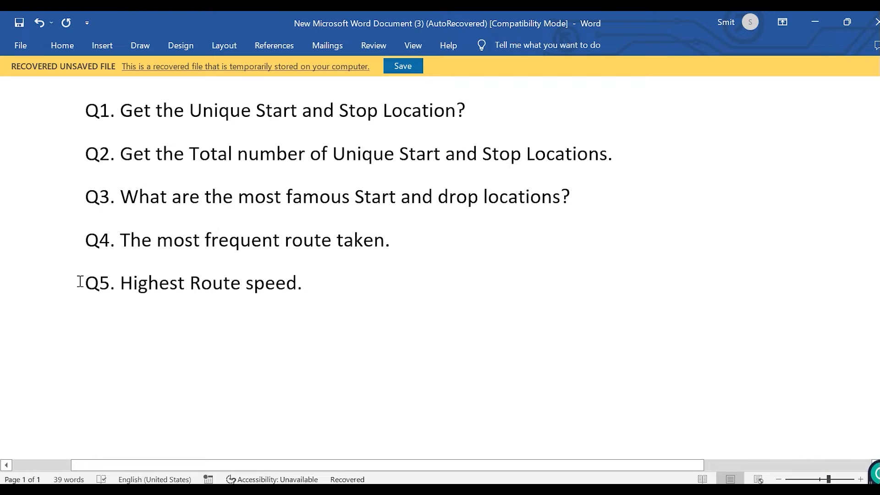
- Go through Q5 on route speed, Q4 on the most frequent route and Q3 on famous locations, highlighting their text
{"action": "left_click_drag", "start_coordinate": [94, 281], "coordinate": [314, 314]}
{"action": "left_click_drag", "start_coordinate": [153, 243], "coordinate": [357, 281]}
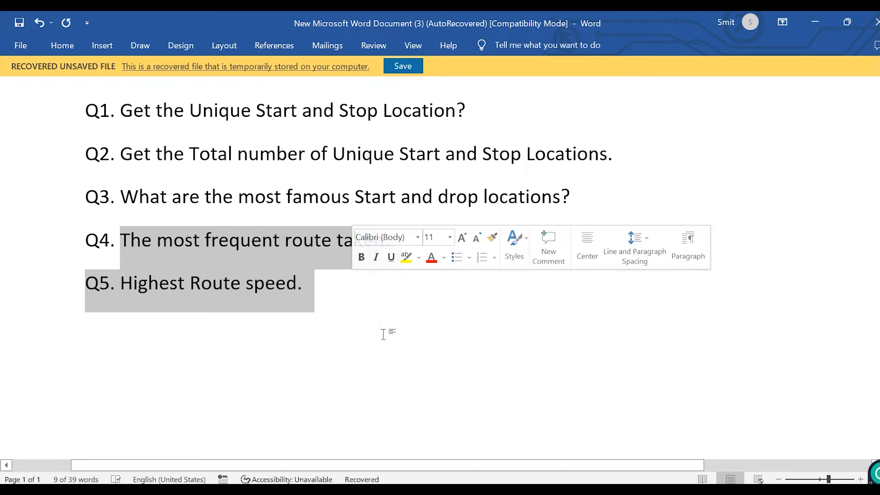
{"action": "left_click", "coordinate": [389, 349]}
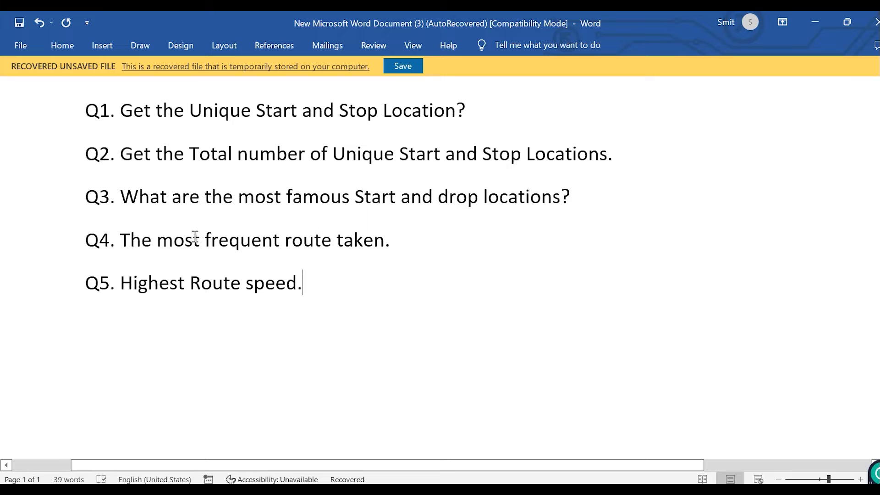
{"action": "left_click_drag", "start_coordinate": [121, 196], "coordinate": [574, 197]}
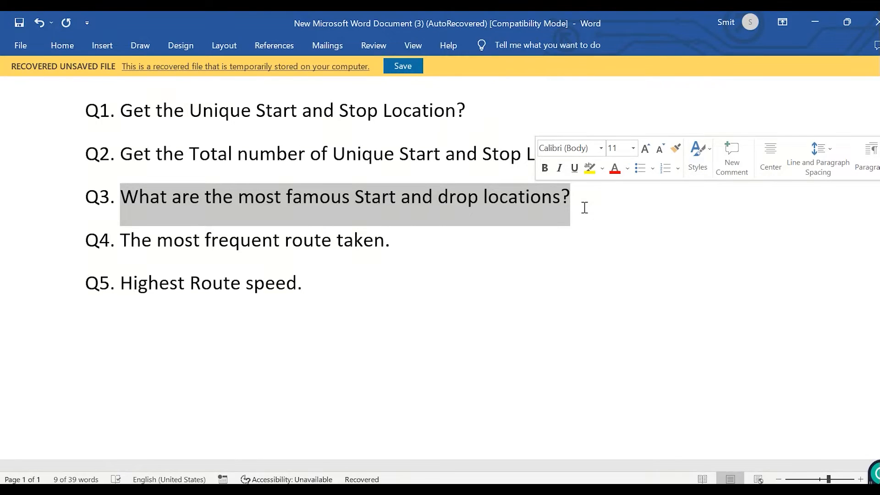
- Switch back to the My Uber Drives - 2016 workbook in Excel, examine the first MILES* value and return to the date columns
{"action": "left_click", "coordinate": [465, 491]}
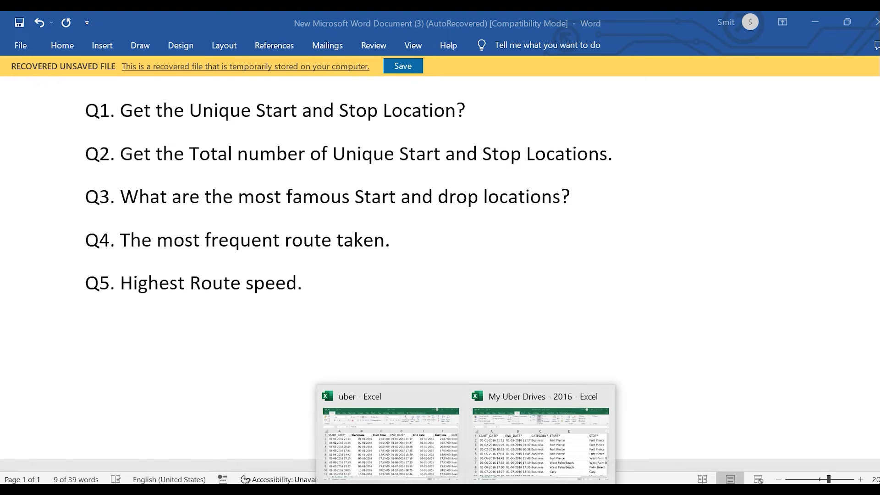
{"action": "left_click", "coordinate": [541, 438]}
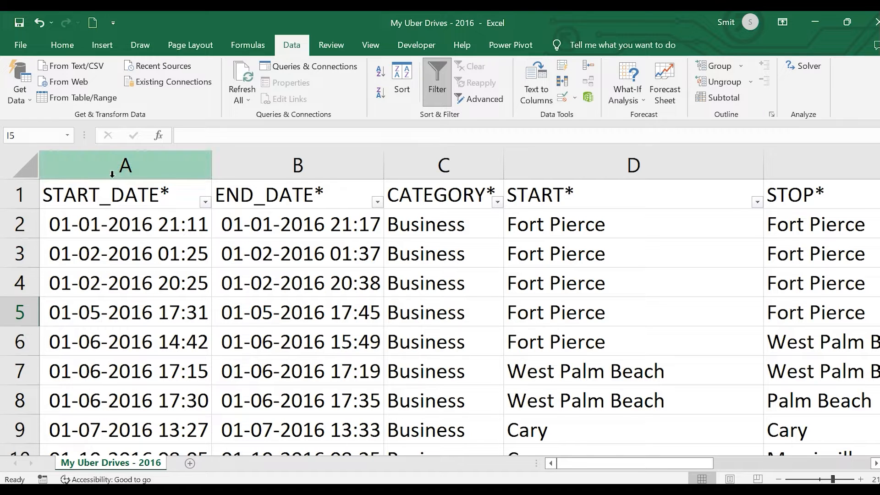
{"action": "left_click", "coordinate": [57, 39]}
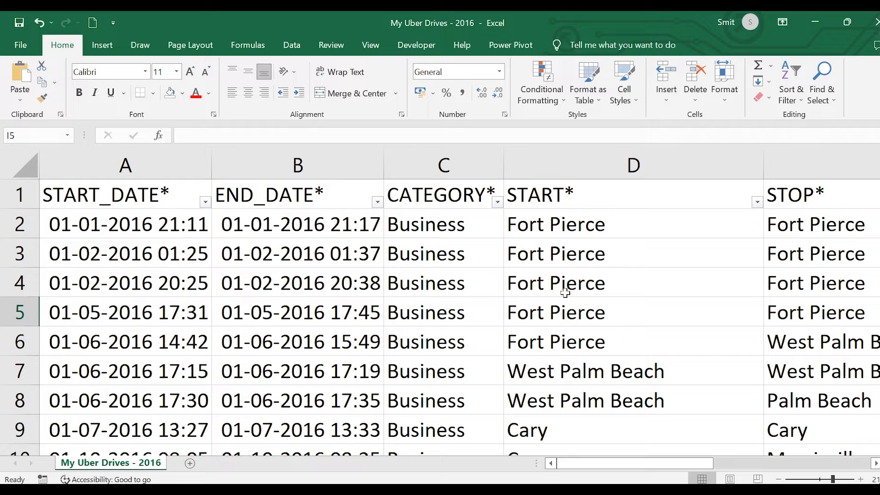
{"action": "scroll", "coordinate": [652, 296], "scroll_direction": "right", "scroll_amount": 3}
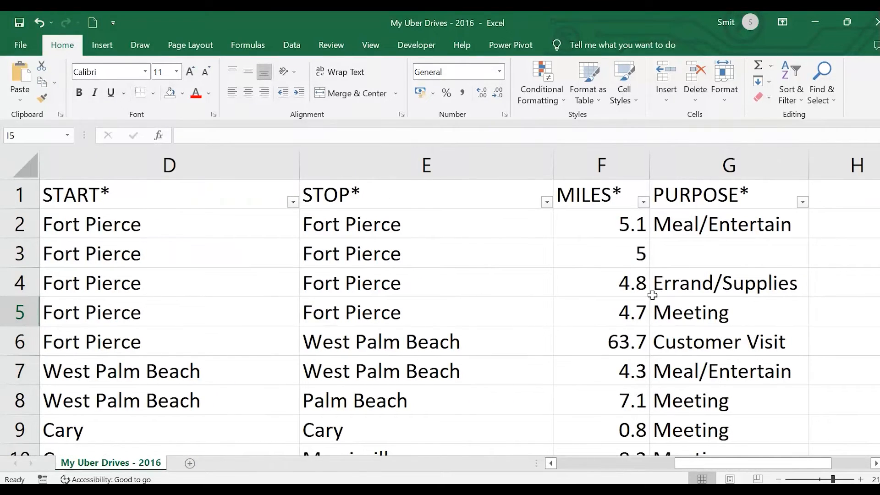
{"action": "left_click", "coordinate": [621, 228]}
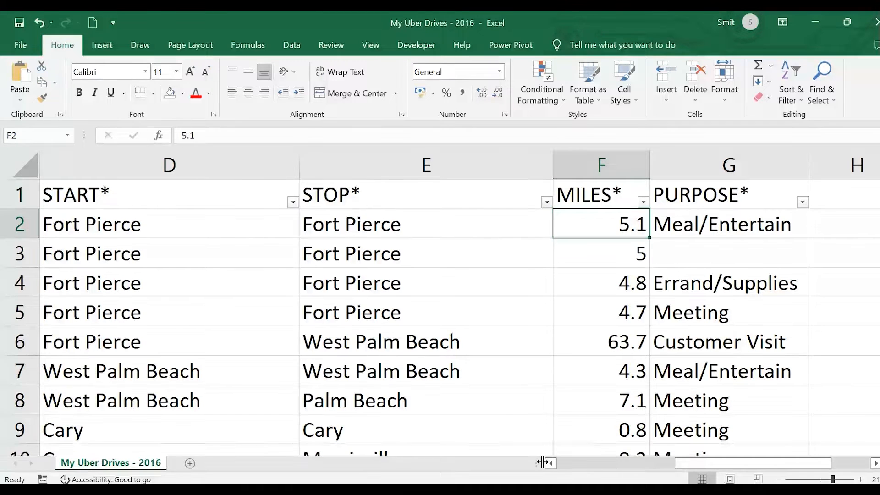
{"action": "left_click", "coordinate": [573, 464]}
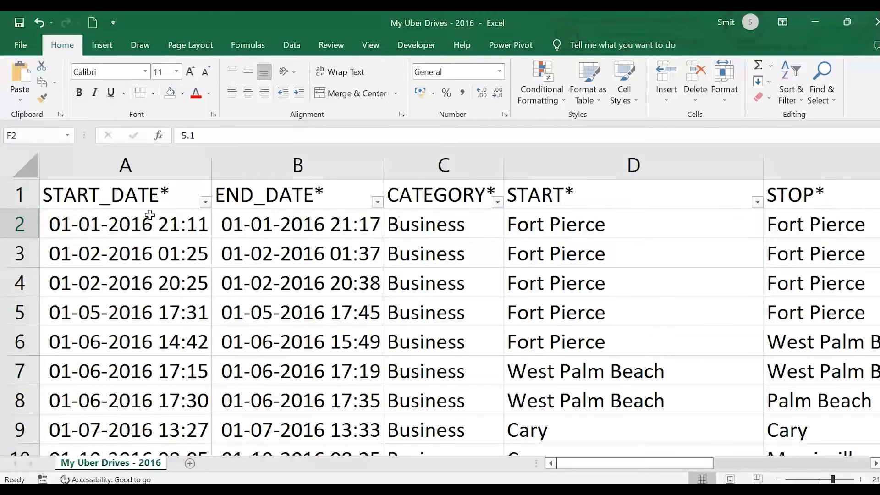
- Insert a blank column between START_DATE* and END_DATE*
{"action": "left_click", "coordinate": [245, 156]}
{"action": "right_click", "coordinate": [244, 157]}
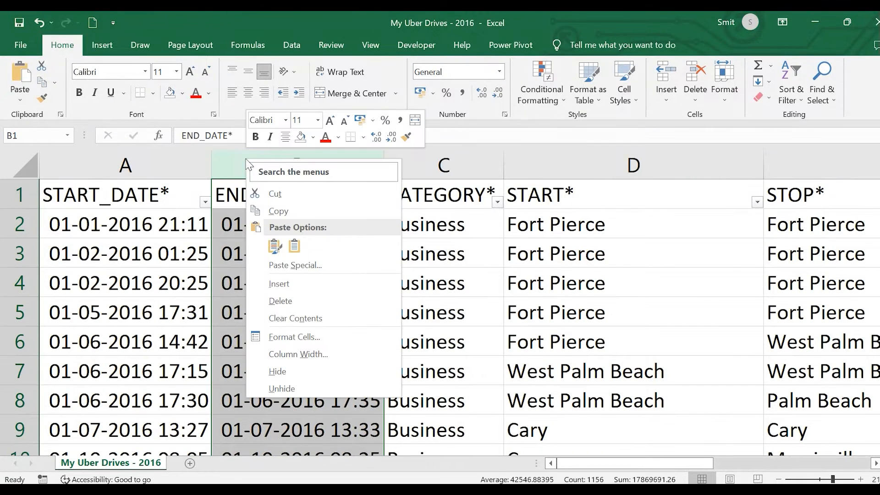
{"action": "key", "text": "Escape"}
{"action": "key", "text": "ctrl+shift+plus"}
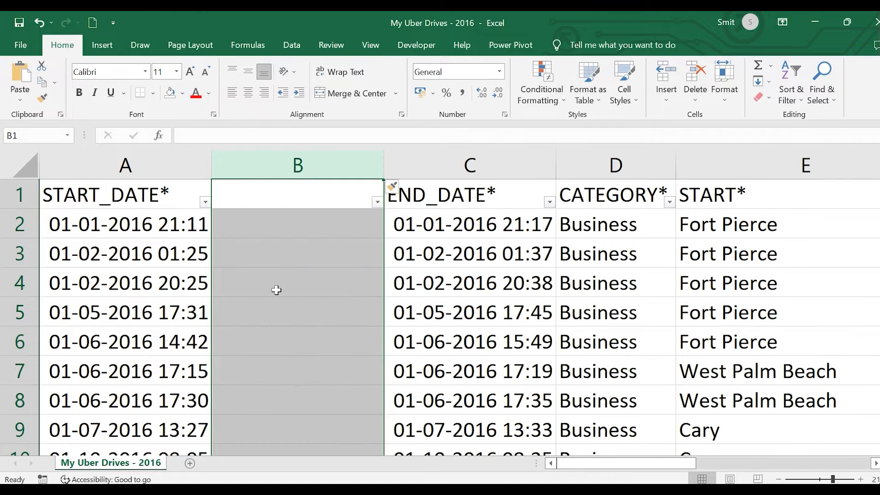
- Enter the formula =INT(A2) in cell B2 to extract the date part of the first START_DATE* value
{"action": "left_click", "coordinate": [222, 215]}
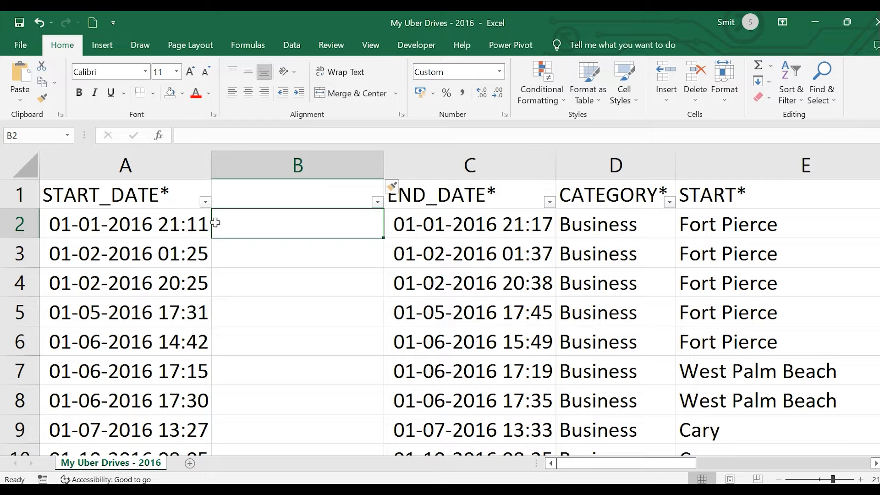
{"action": "type", "text": "="}
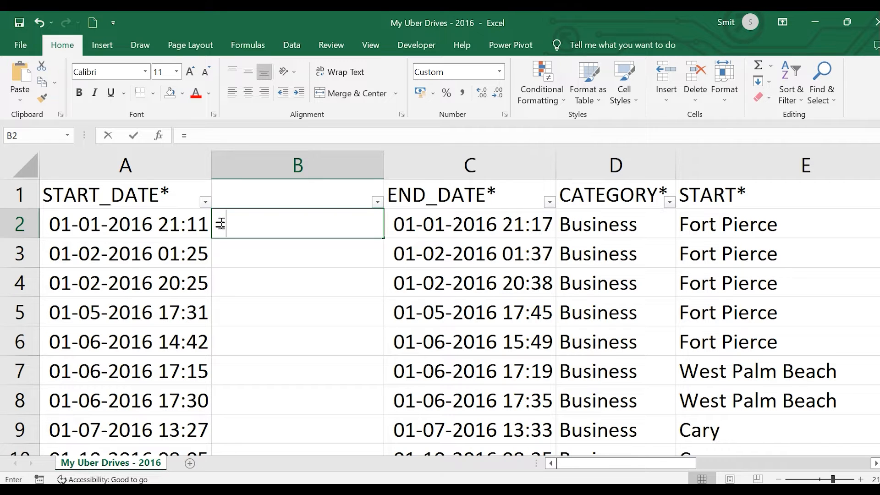
{"action": "type", "text": "INT("}
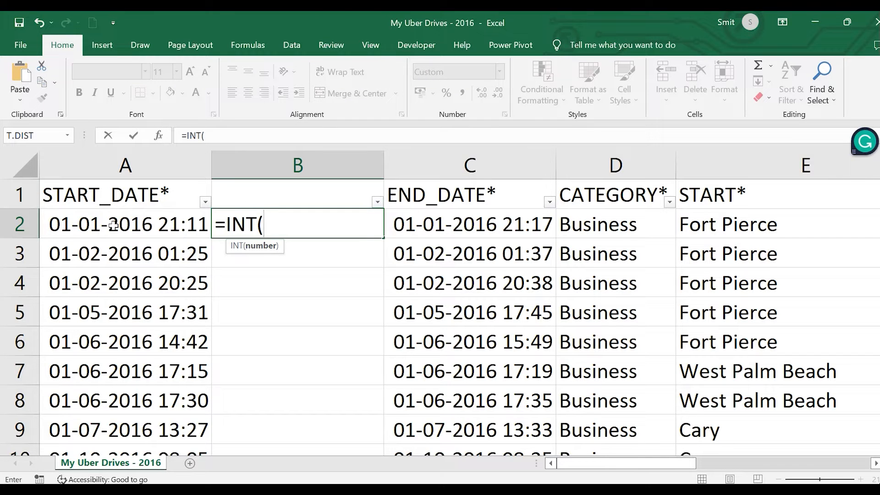
{"action": "left_click", "coordinate": [156, 222]}
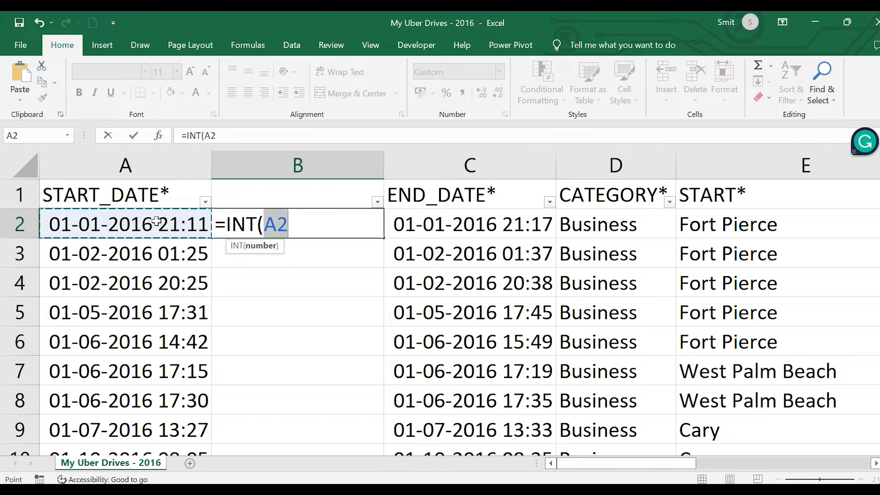
{"action": "type", "text": ")"}
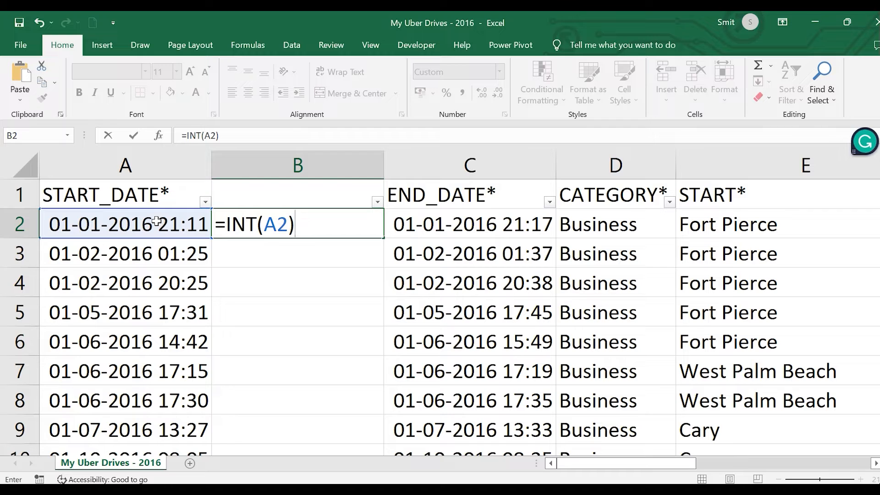
{"action": "key", "text": "Return"}
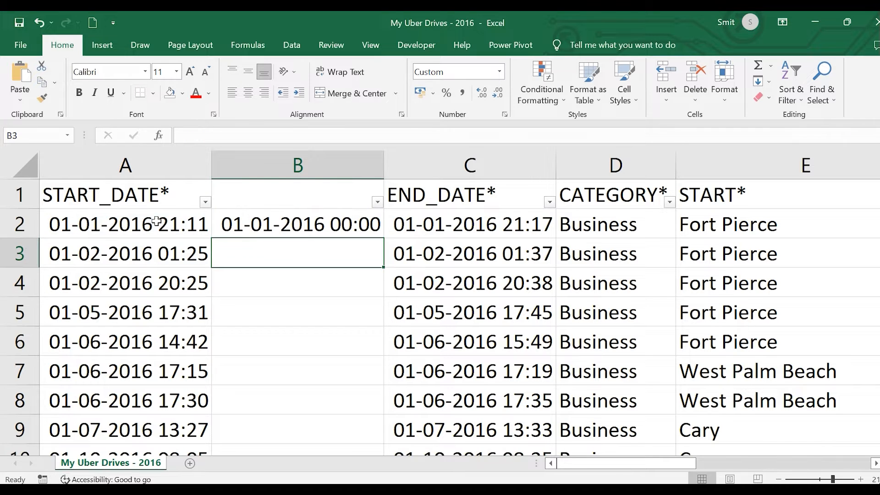
- Examine the function arguments of the INT formula in B2 and keep A2 as its number
{"action": "left_click", "coordinate": [255, 230]}
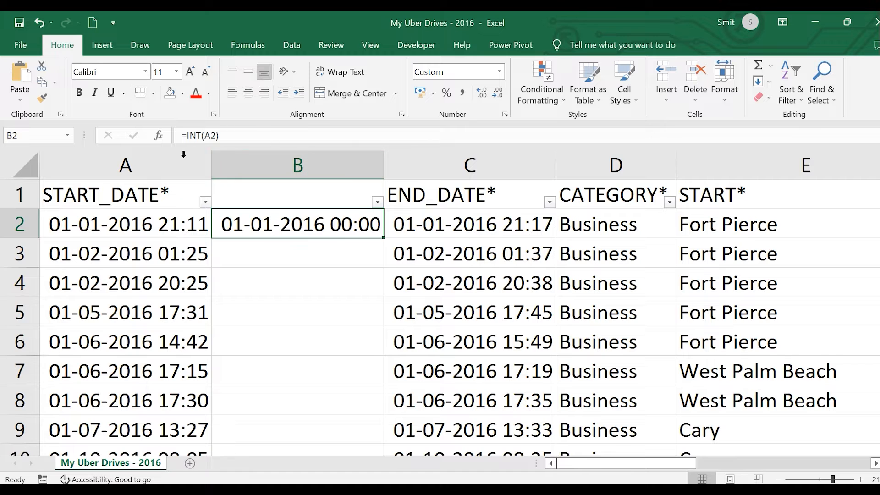
{"action": "left_click", "coordinate": [241, 136]}
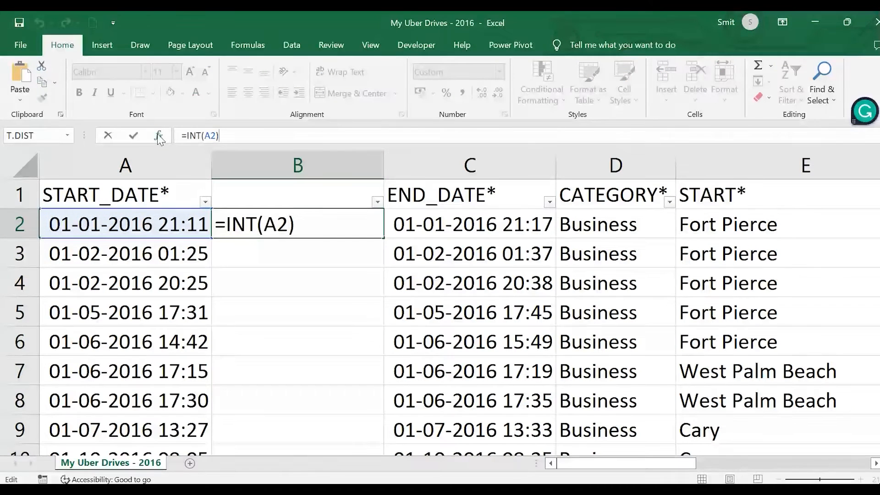
{"action": "left_click", "coordinate": [159, 136]}
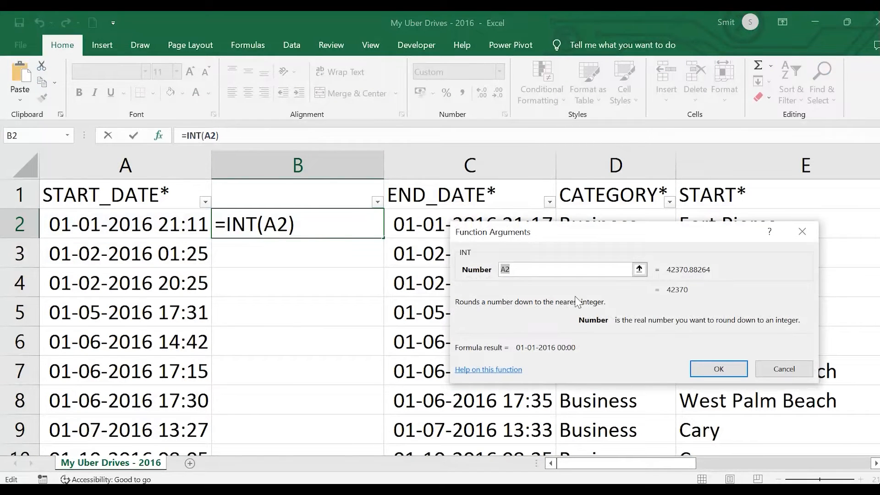
{"action": "left_click", "coordinate": [530, 275]}
{"action": "left_click", "coordinate": [719, 368]}
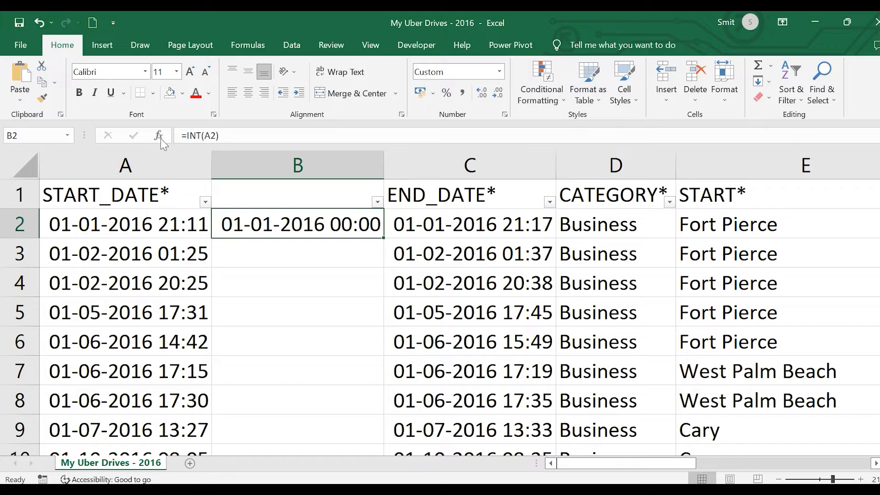
- Change the formula in B2 to =A2-INT(A2) to extract only the start time
{"action": "left_click", "coordinate": [188, 136]}
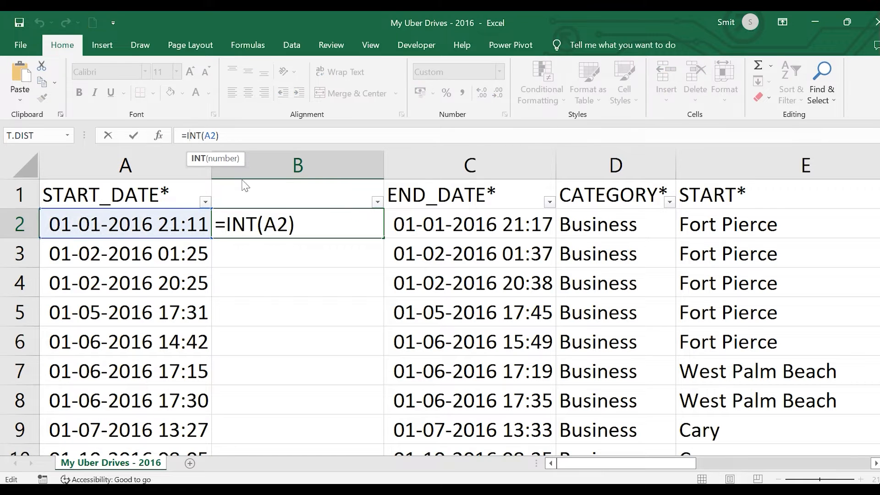
{"action": "left_click", "coordinate": [189, 136]}
{"action": "type", "text": "A2"}
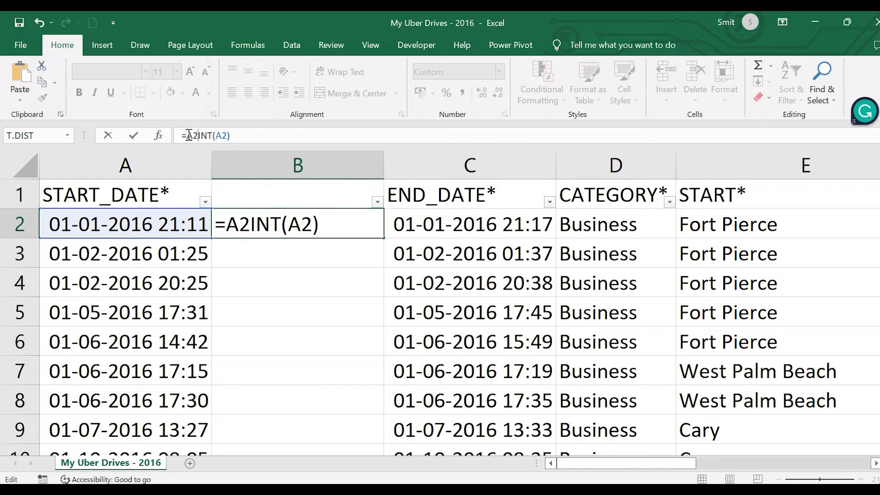
{"action": "type", "text": "-"}
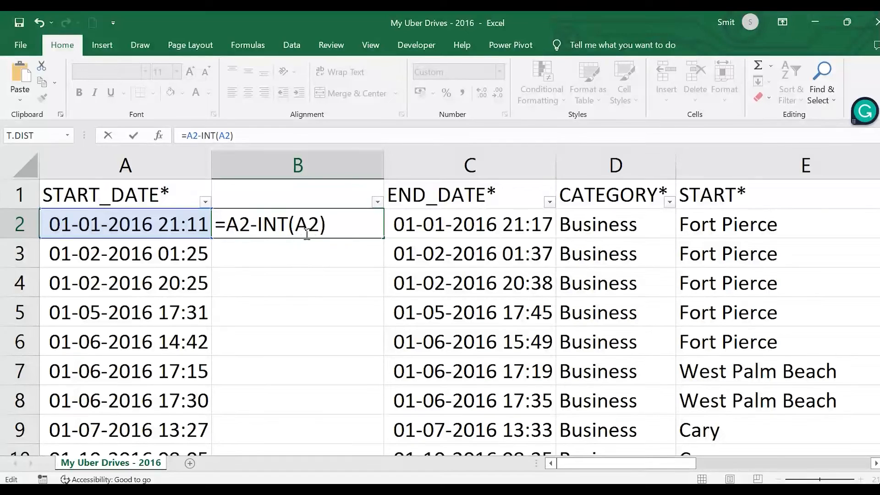
{"action": "key", "text": "Return"}
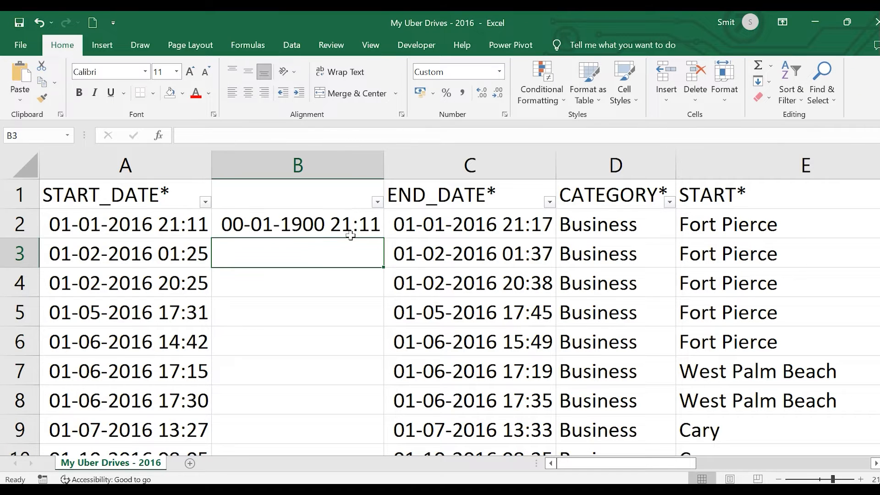
- Apply the Time number format to cell B2
{"action": "left_click", "coordinate": [335, 222]}
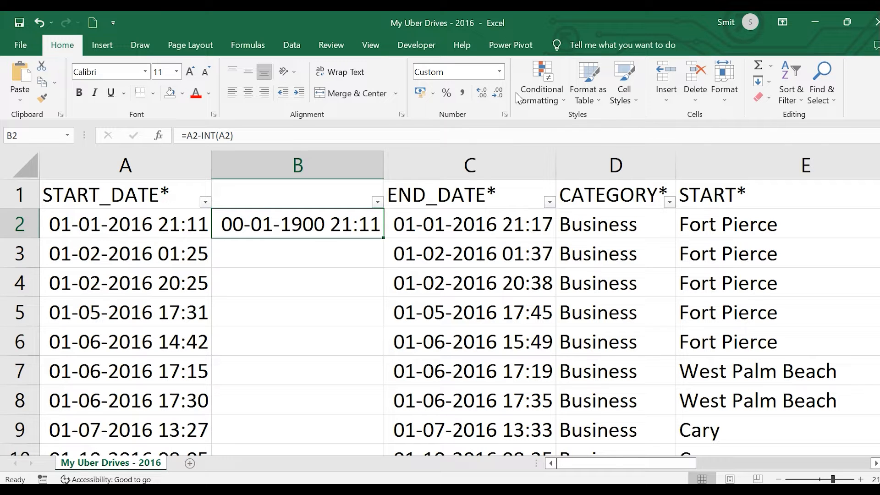
{"action": "left_click", "coordinate": [500, 74]}
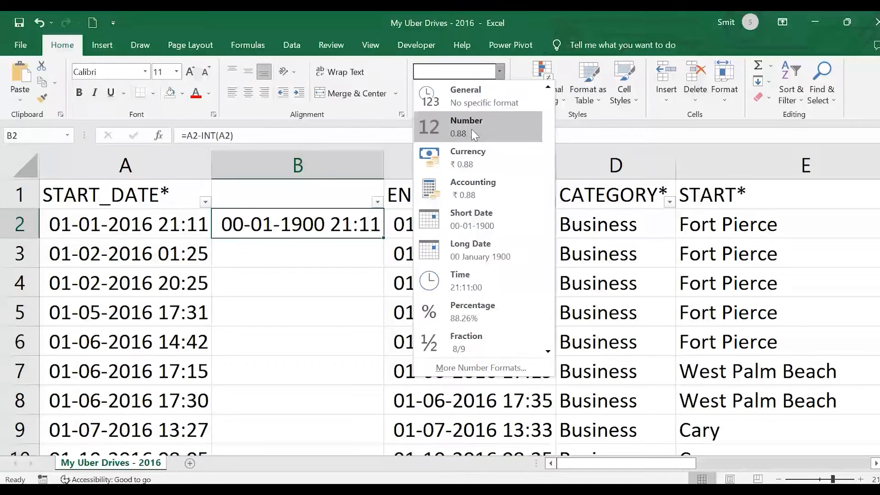
{"action": "left_click", "coordinate": [475, 290]}
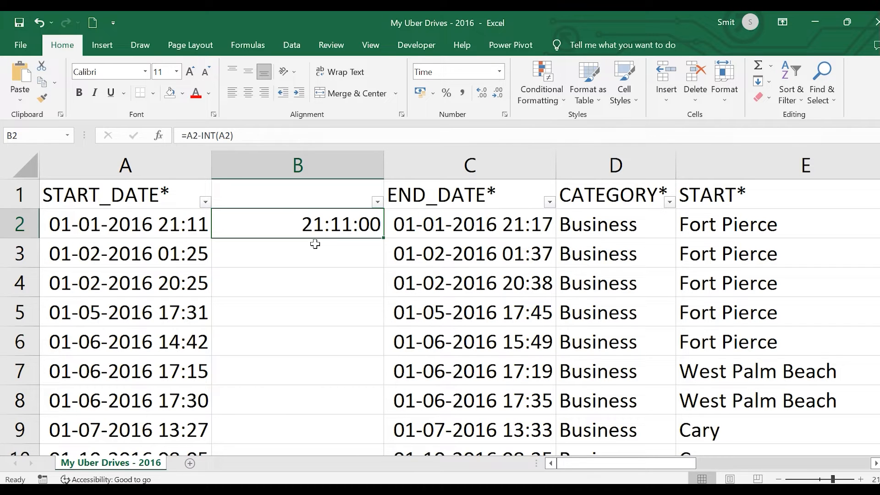
{"action": "left_click", "coordinate": [330, 243]}
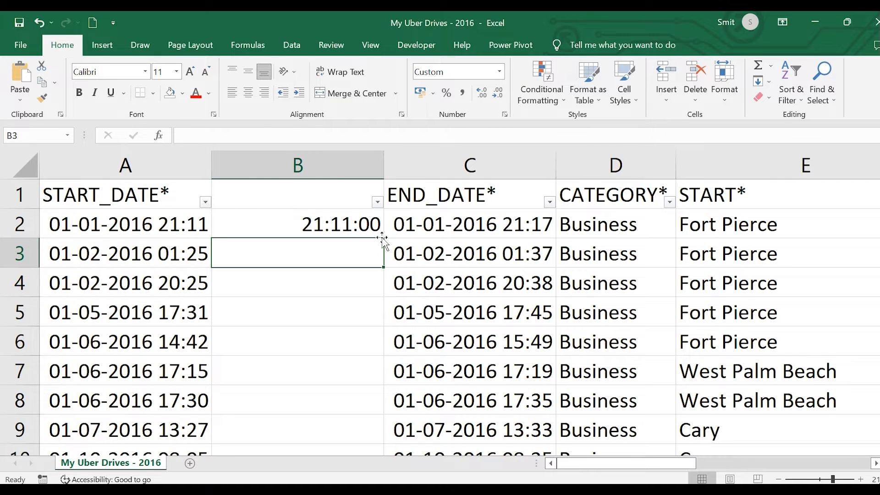
- Copy the start-time formula from B2 down to B6
{"action": "left_click", "coordinate": [335, 224]}
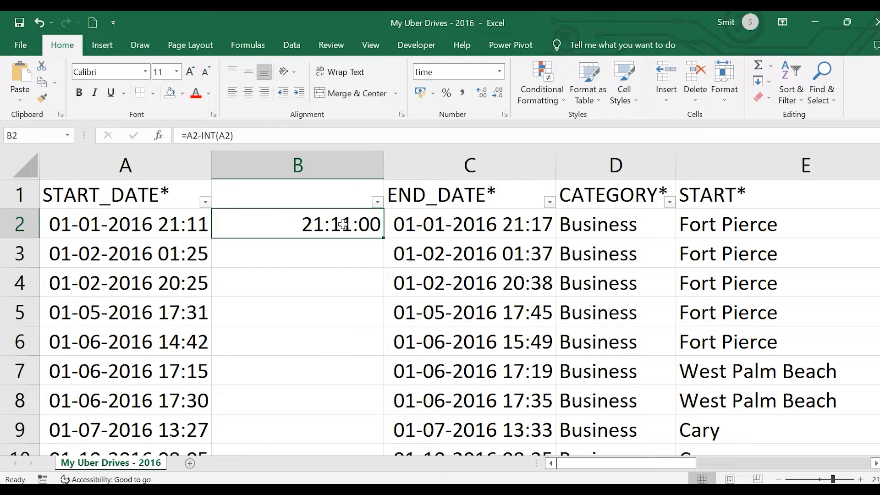
{"action": "left_click_drag", "start_coordinate": [382, 239], "coordinate": [385, 344]}
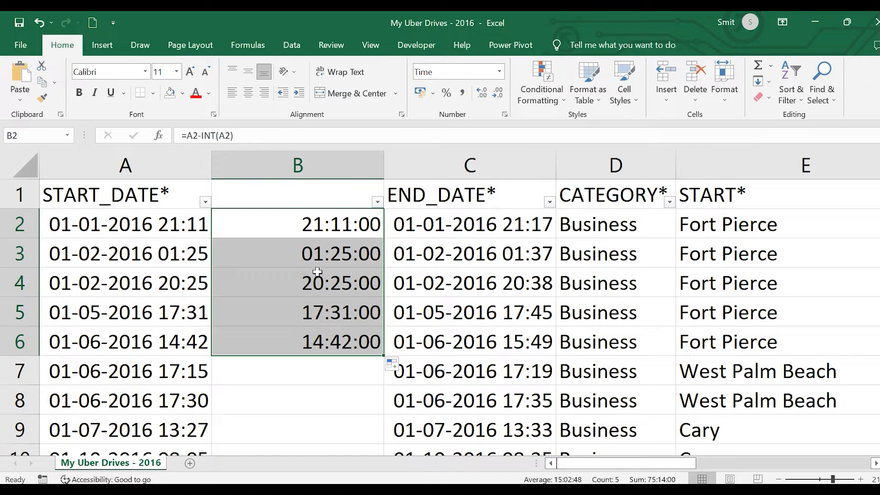
- Enter START TIME as the header in B1 and autofit the width of column B
{"action": "left_click", "coordinate": [269, 196]}
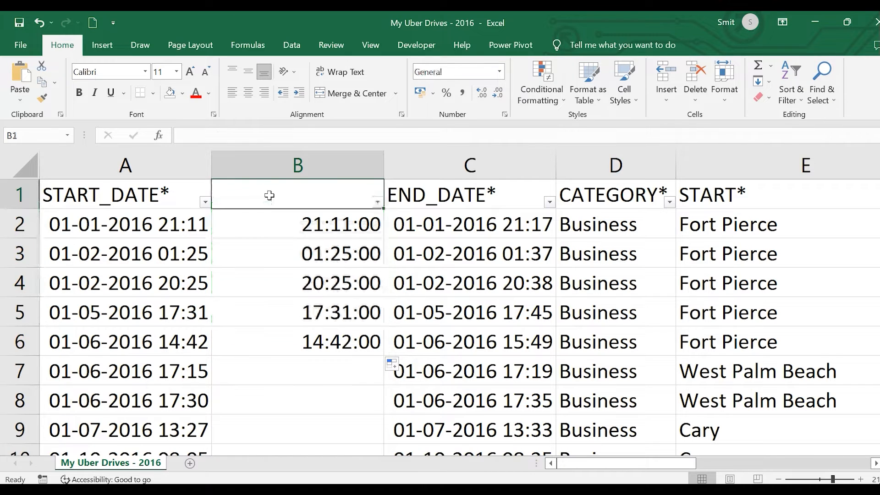
{"action": "type", "text": "START TIME"}
{"action": "left_click", "coordinate": [328, 315]}
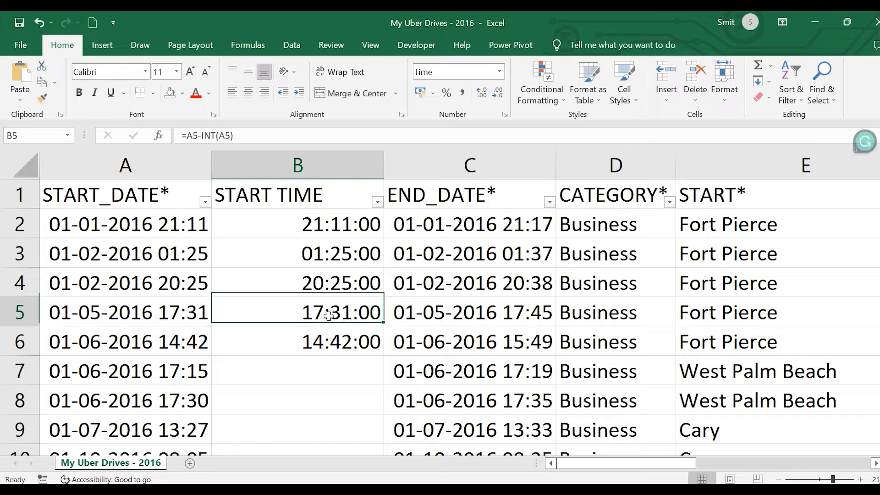
{"action": "double_click", "coordinate": [385, 160]}
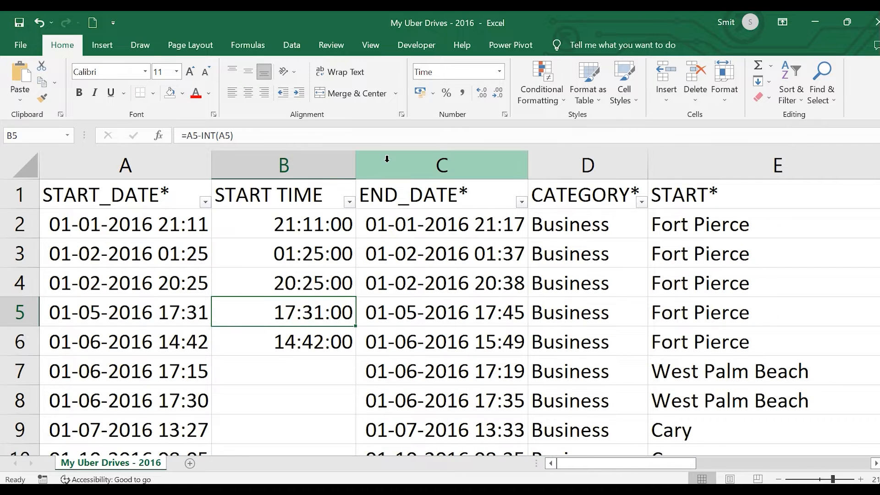
- Fill the start-time formula from B6 down column B past row 30
{"action": "left_click", "coordinate": [274, 352]}
{"action": "key", "text": "ctrl+c"}
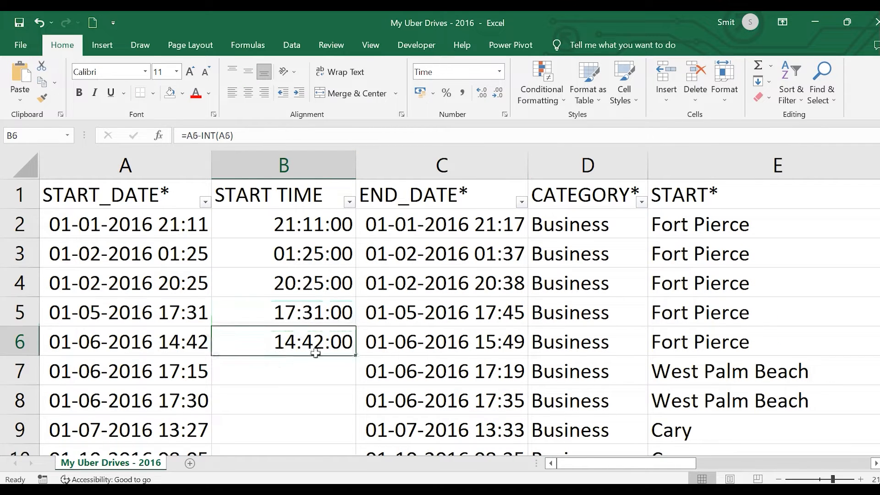
{"action": "mouse_move", "coordinate": [356, 356]}
{"action": "left_mouse_down"}
{"action": "mouse_move", "coordinate": [352, 451]}
{"action": "mouse_move", "coordinate": [357, 353]}
{"action": "left_mouse_up"}
{"action": "scroll", "coordinate": [314, 406], "scroll_direction": "up", "scroll_amount": 3}
{"action": "scroll", "coordinate": [314, 406], "scroll_direction": "up", "scroll_amount": 2}
{"action": "scroll", "coordinate": [314, 405], "scroll_direction": "down", "scroll_amount": 3}
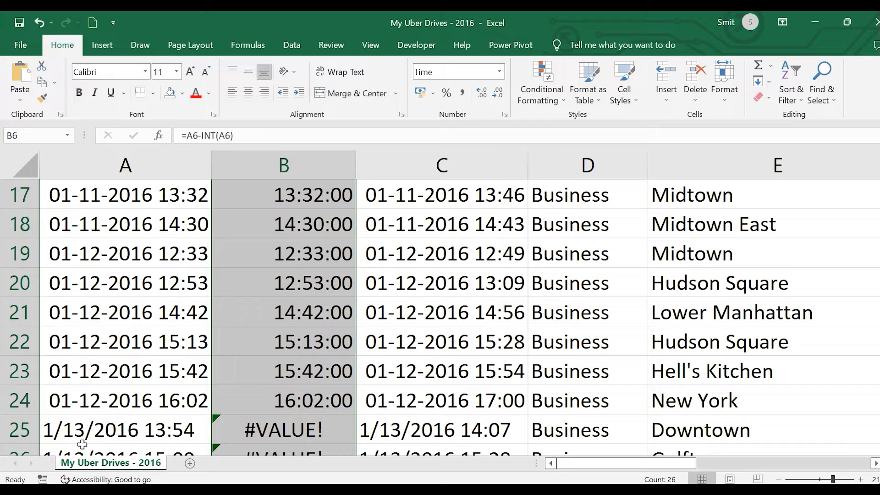
- Inspect the #VALUE! error in B25 by opening its error help, and close the help again
{"action": "left_click", "coordinate": [282, 425]}
{"action": "scroll", "coordinate": [282, 425], "scroll_direction": "down", "scroll_amount": 2}
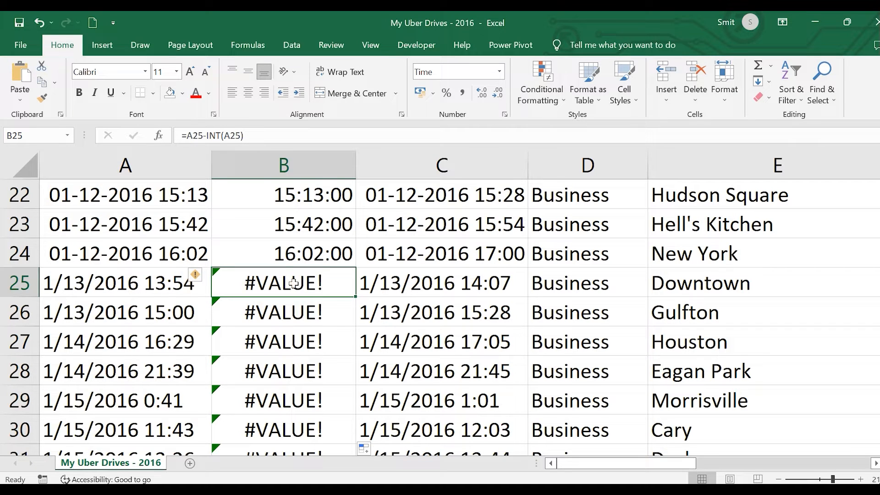
{"action": "mouse_move", "coordinate": [206, 278]}
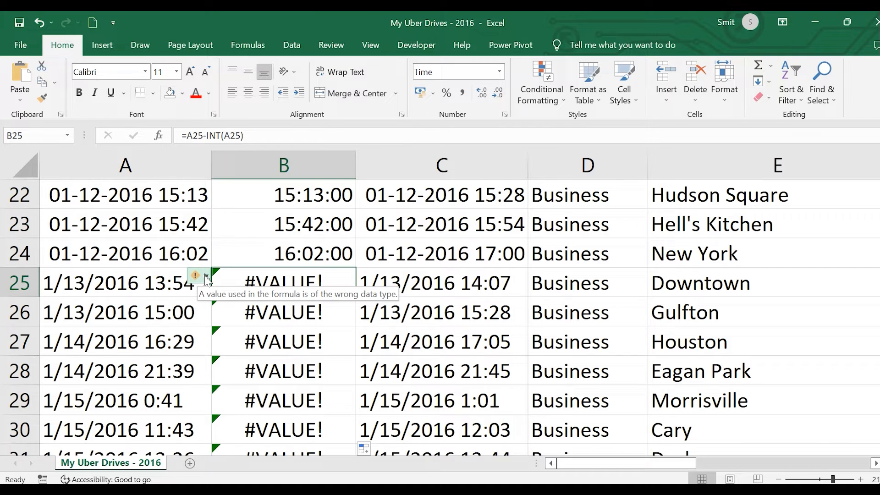
{"action": "left_click", "coordinate": [206, 276]}
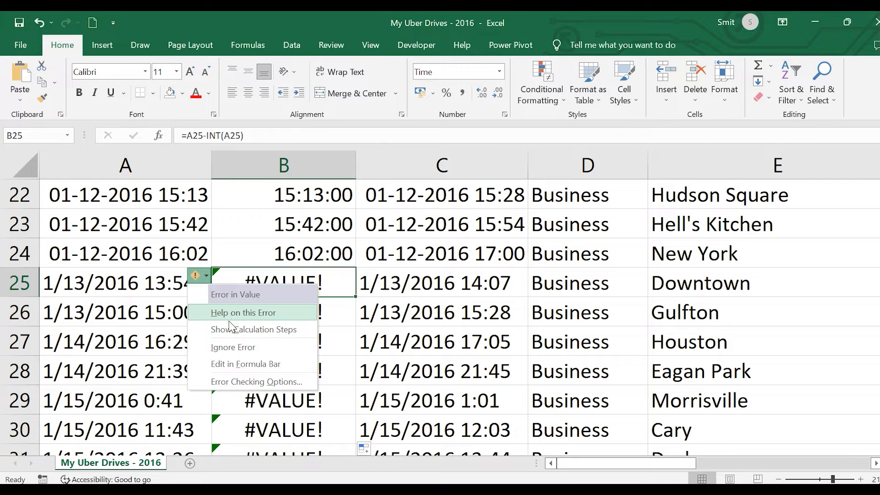
{"action": "left_click", "coordinate": [264, 316]}
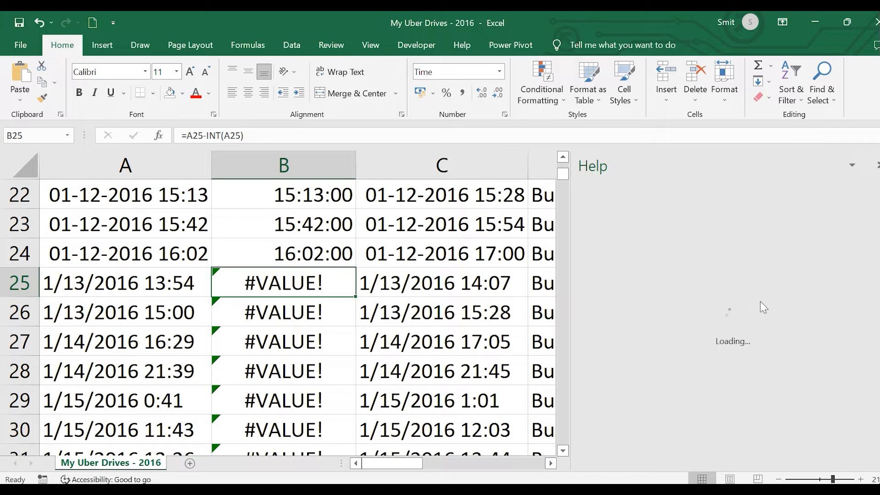
{"action": "left_click", "coordinate": [552, 364]}
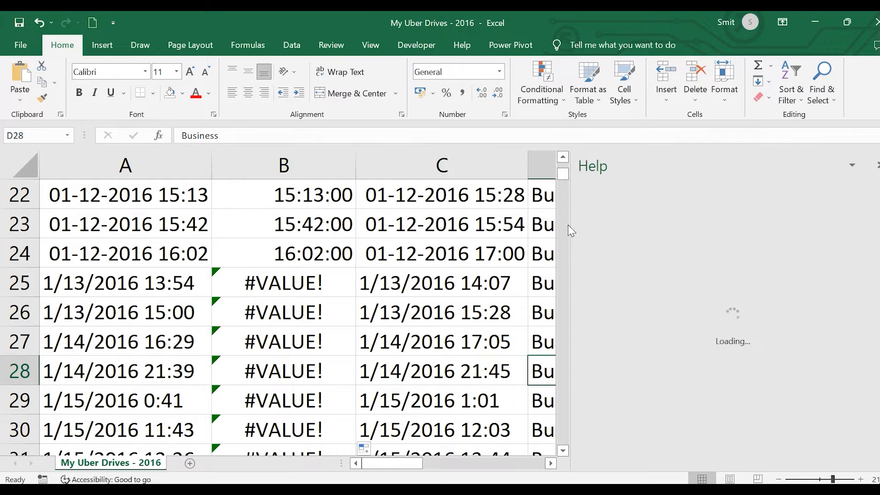
{"action": "left_click", "coordinate": [853, 165]}
{"action": "left_click", "coordinate": [714, 219]}
{"action": "left_click", "coordinate": [877, 165]}
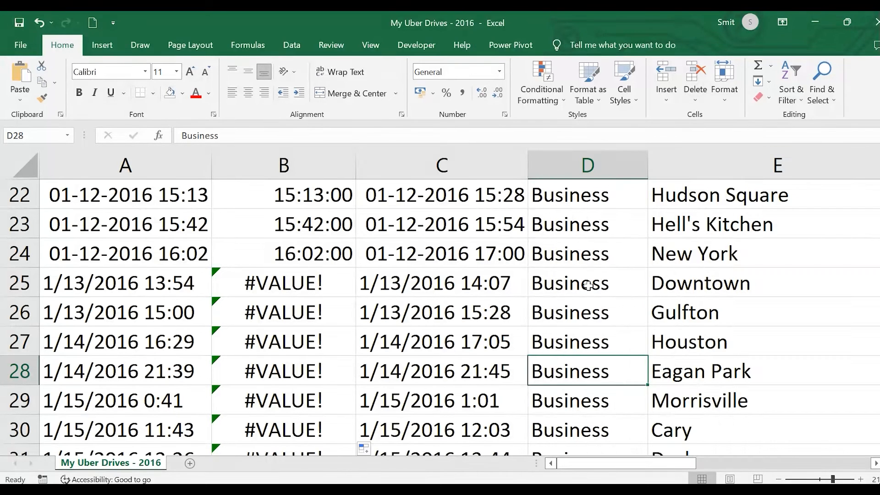
- Compare the START_DATE* entry in A25 with the formula in B25 and check which cell the formula references
{"action": "left_click", "coordinate": [307, 285]}
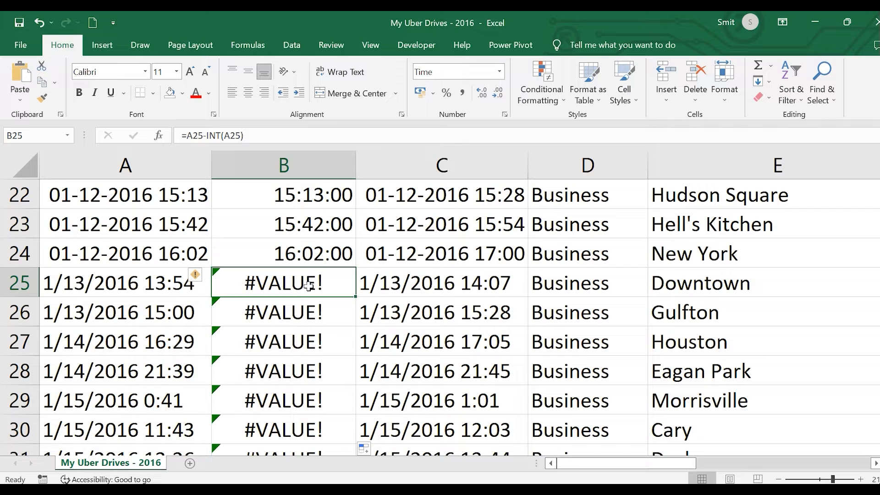
{"action": "left_click", "coordinate": [164, 293]}
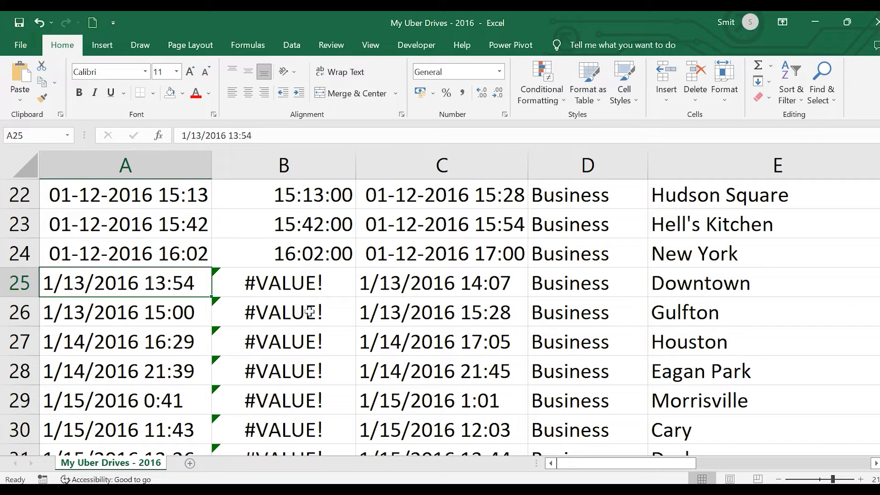
{"action": "left_click", "coordinate": [307, 281]}
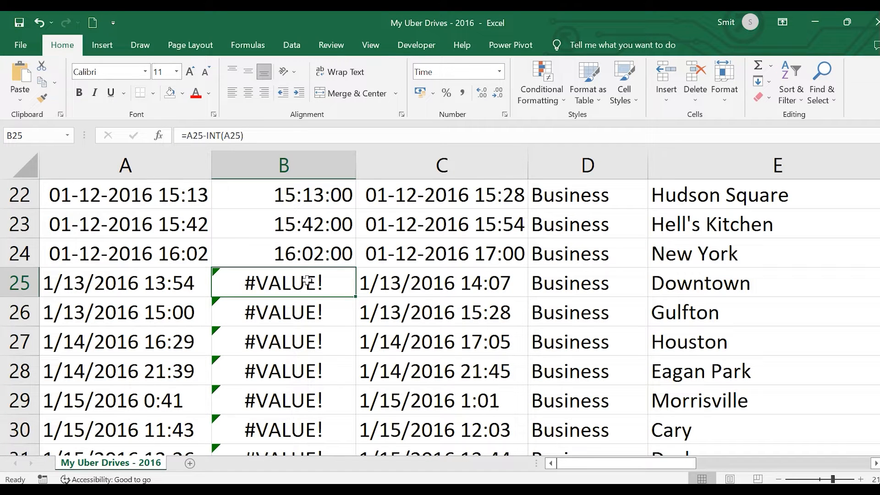
{"action": "double_click", "coordinate": [290, 287]}
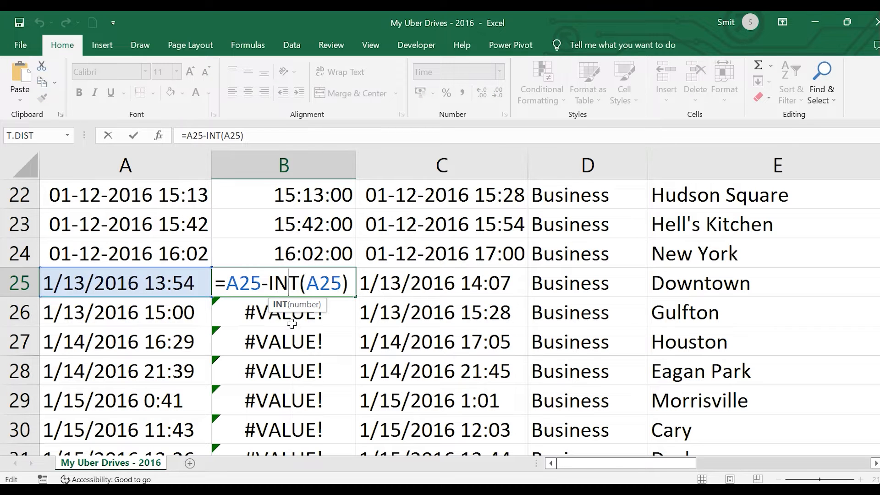
{"action": "key", "text": "Return"}
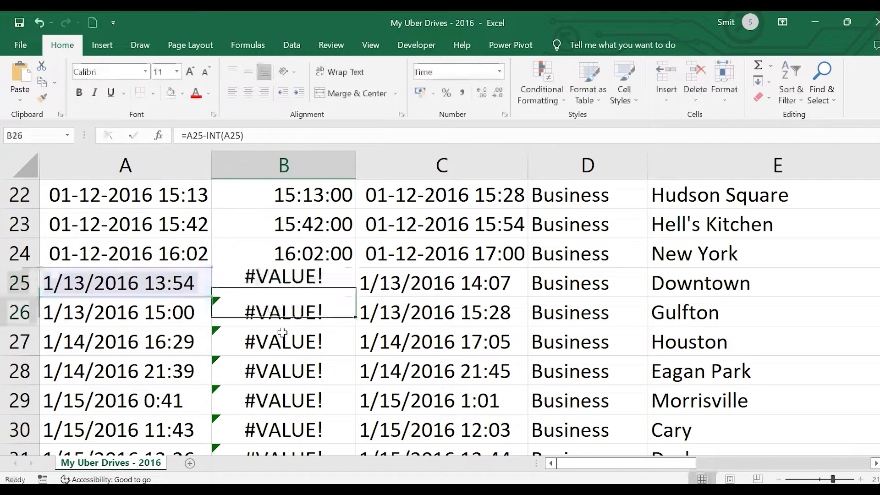
- Try the formula =INT(A25) in cell B25 to test the date extraction on that row
{"action": "left_click", "coordinate": [265, 273]}
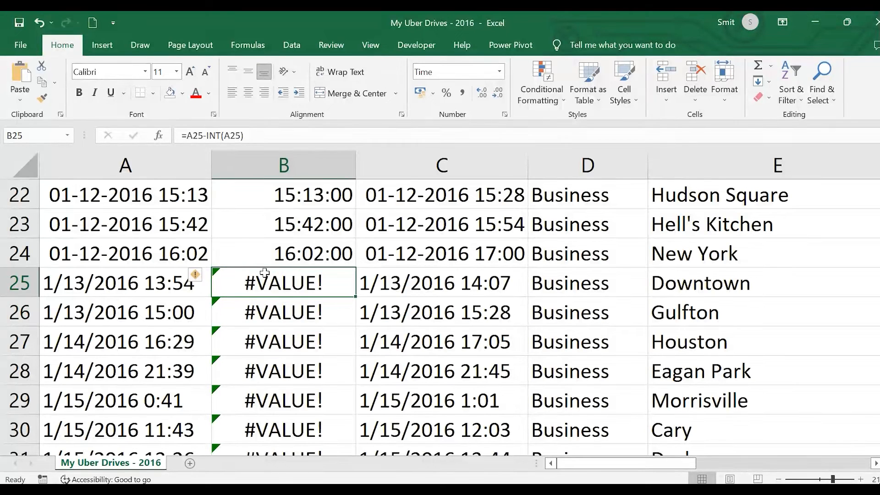
{"action": "type", "text": "=INT"}
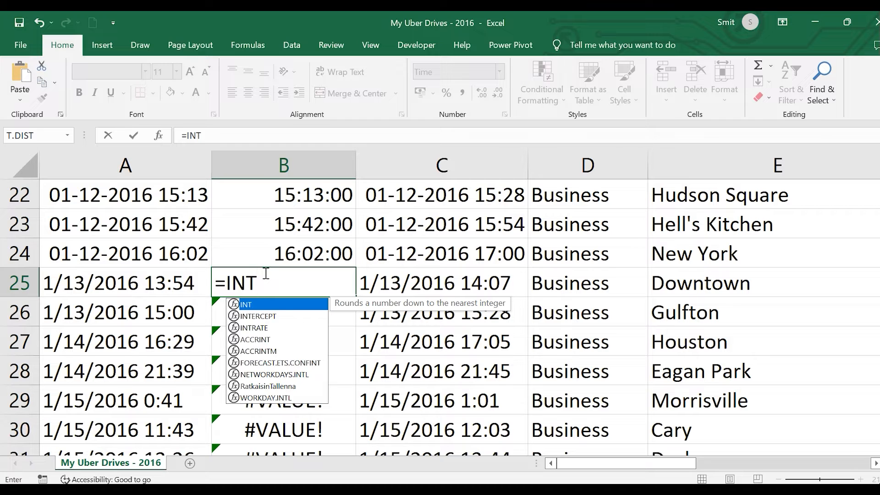
{"action": "type", "text": "("}
{"action": "left_click", "coordinate": [143, 284]}
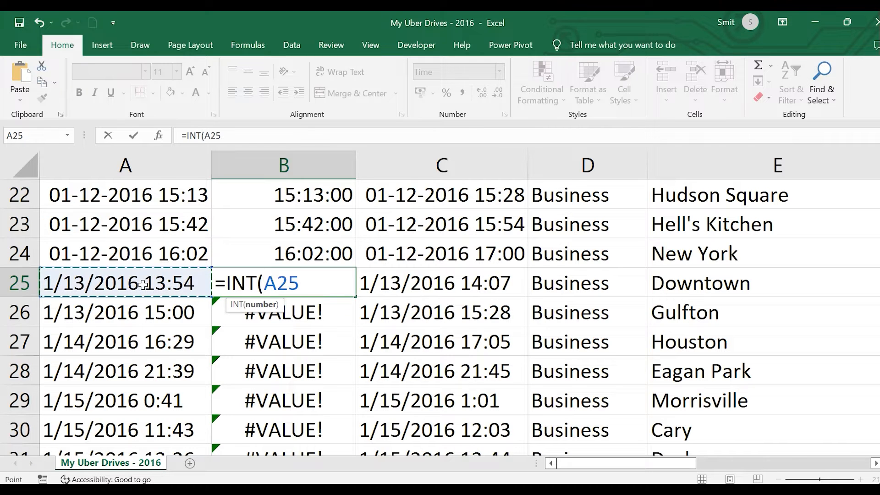
{"action": "key", "text": "Return"}
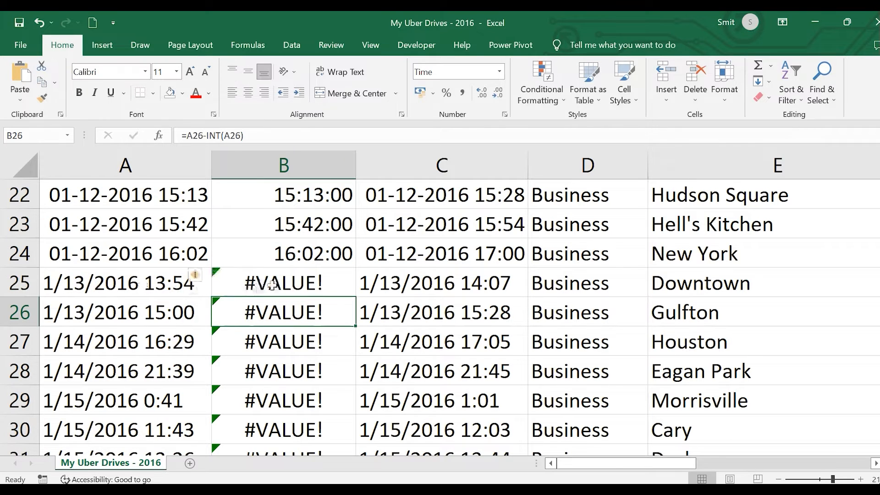
- Read through the suggested solutions in the help on B25's #VALUE! error, then close the help
{"action": "left_click", "coordinate": [272, 285]}
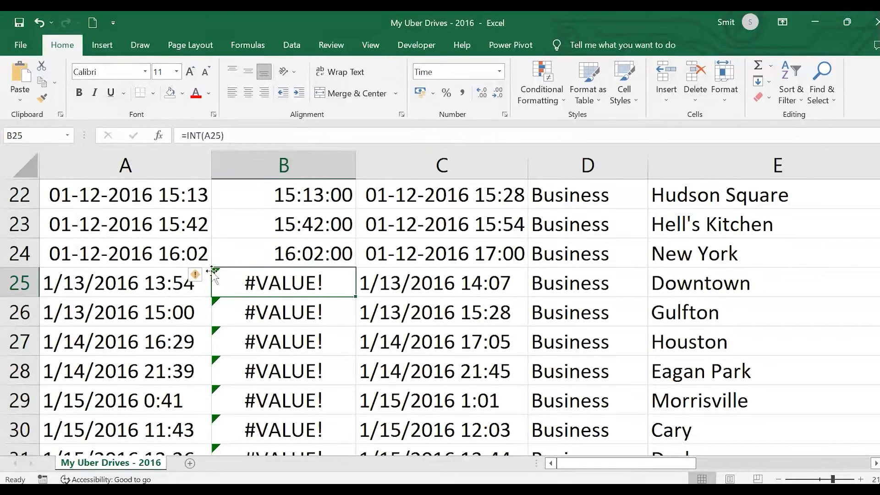
{"action": "left_click", "coordinate": [198, 277]}
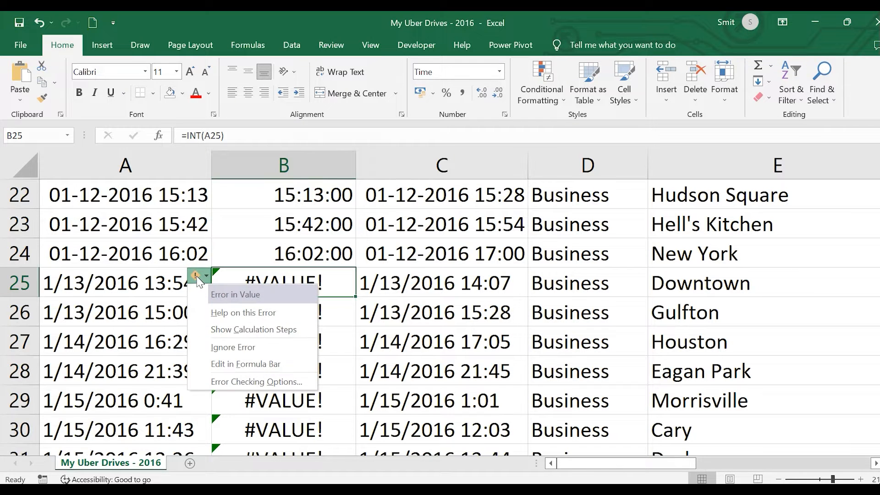
{"action": "left_click", "coordinate": [223, 316]}
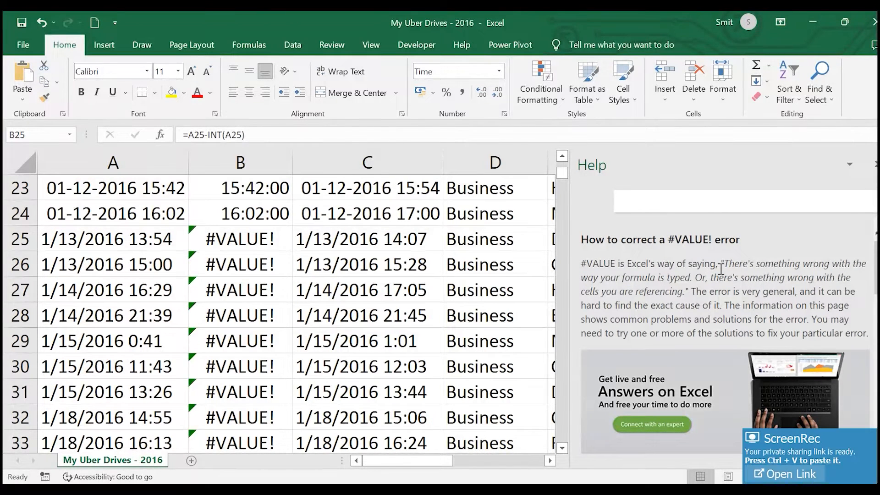
{"action": "scroll", "coordinate": [682, 335], "scroll_direction": "down", "scroll_amount": 7}
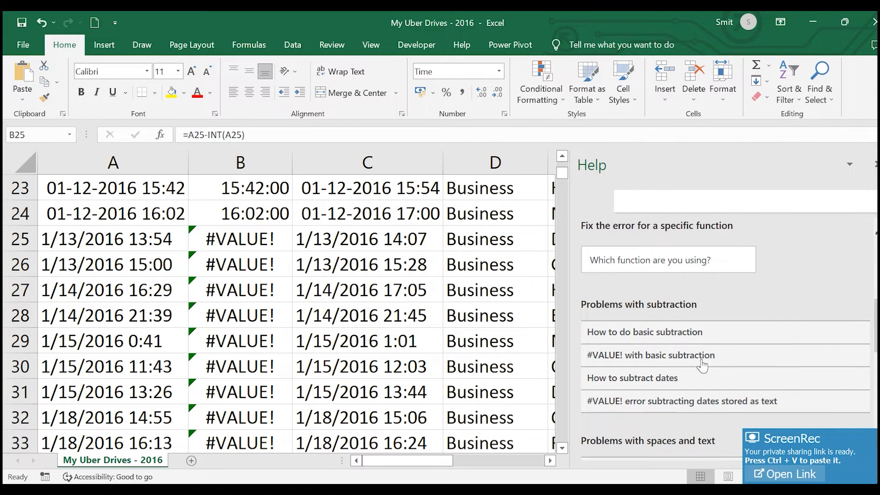
{"action": "scroll", "coordinate": [702, 365], "scroll_direction": "down", "scroll_amount": 7}
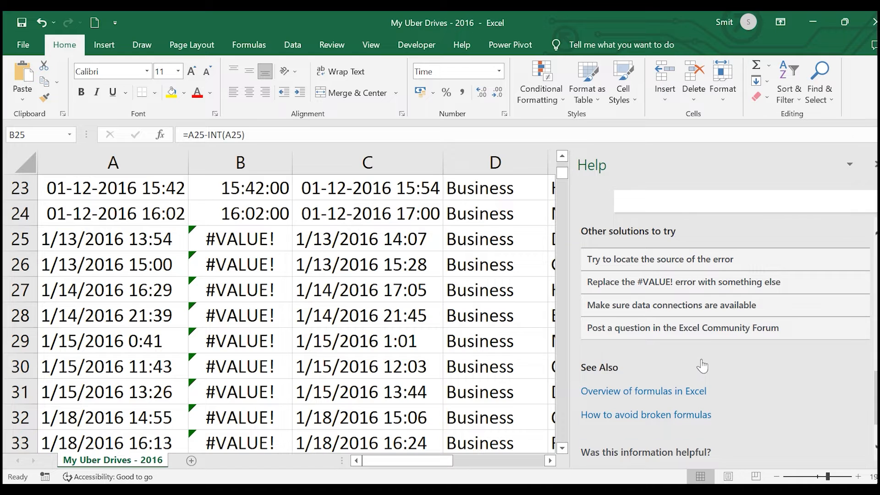
{"action": "scroll", "coordinate": [702, 365], "scroll_direction": "up", "scroll_amount": 4}
{"action": "scroll", "coordinate": [702, 366], "scroll_direction": "down", "scroll_amount": 2}
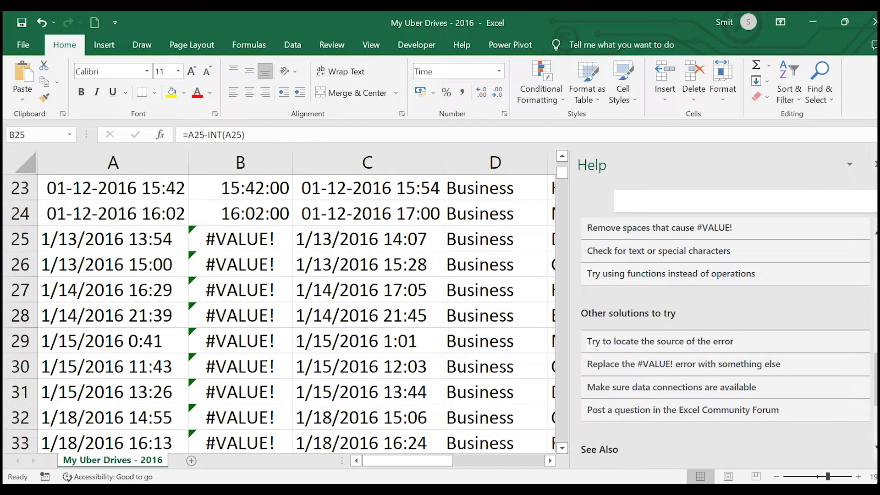
{"action": "left_click", "coordinate": [876, 164]}
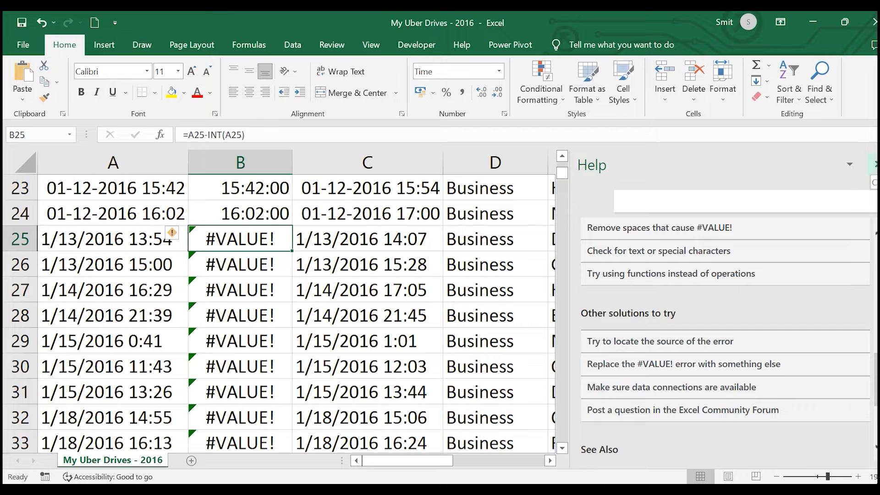
{"action": "left_click", "coordinate": [875, 164]}
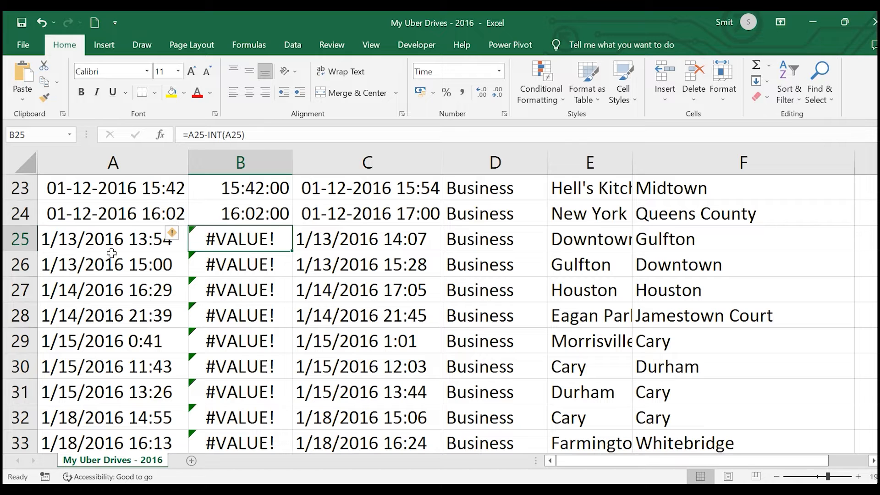
- Clear the START_DATE* entry in A25 and enter 7 in its place
{"action": "scroll", "coordinate": [258, 283], "scroll_direction": "up", "scroll_amount": 1}
{"action": "scroll", "coordinate": [258, 284], "scroll_direction": "down", "scroll_amount": 1}
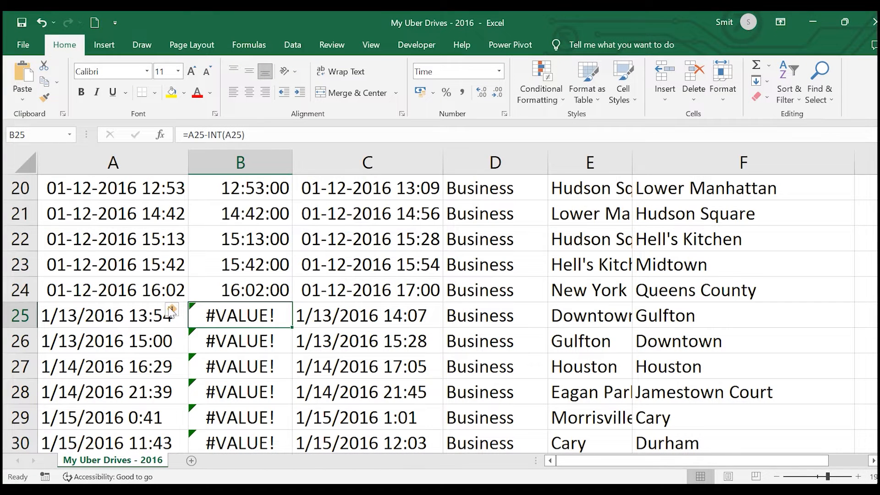
{"action": "key", "text": "Down"}
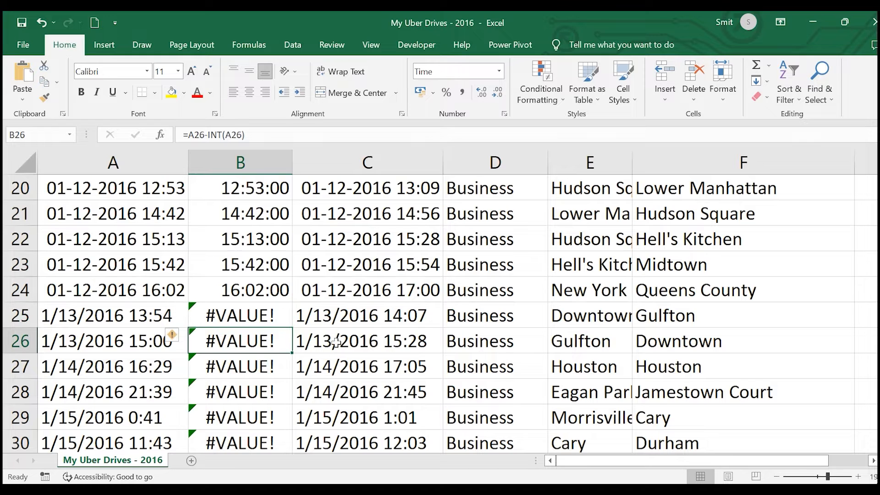
{"action": "left_click", "coordinate": [116, 320]}
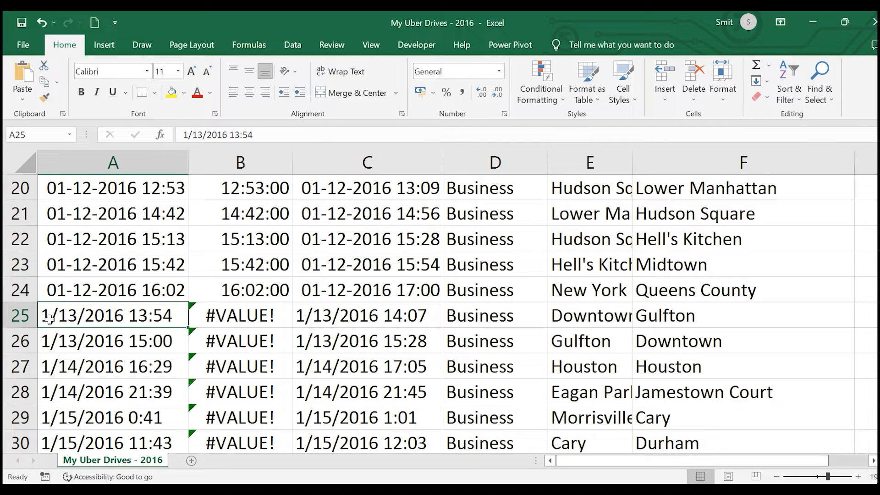
{"action": "key", "text": "Delete"}
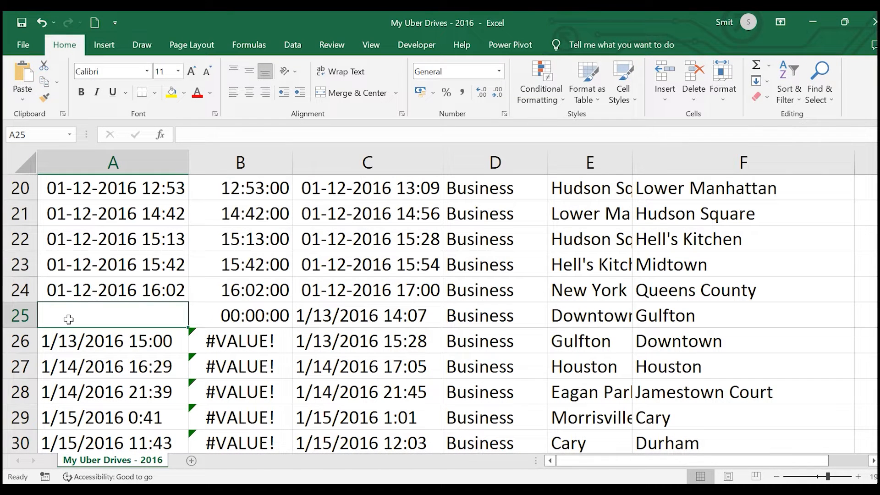
{"action": "type", "text": "7"}
{"action": "left_click", "coordinate": [471, 341]}
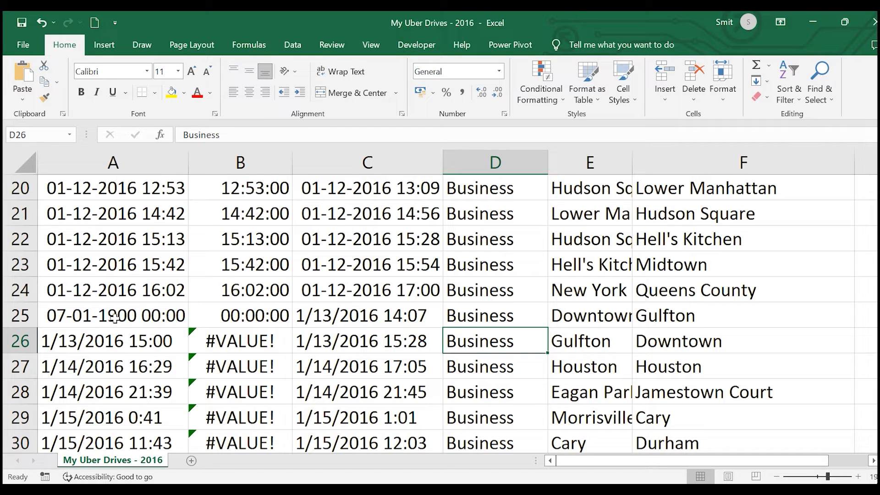
- Undo the entry of 7 and the clearing of the START_DATE* value in A25
{"action": "key", "text": "ctrl+z"}
{"action": "key", "text": "ctrl+z"}
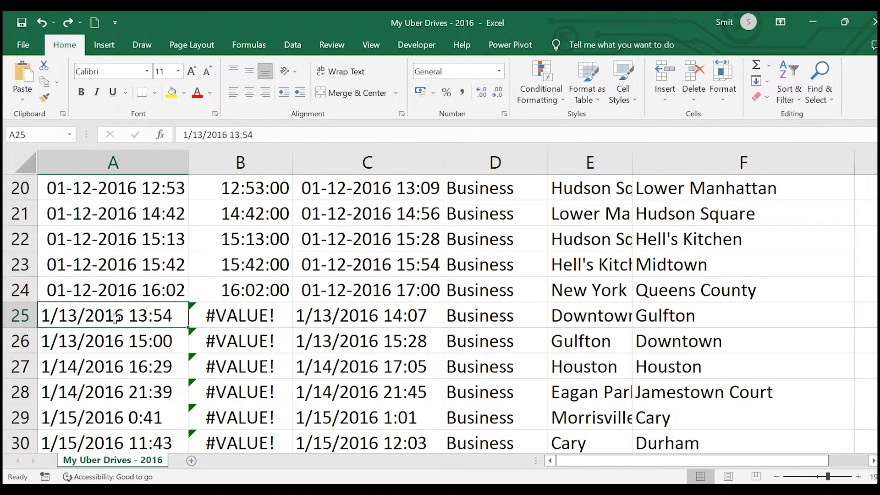
- Enter 8 in J23 and the letter A in J24 to compare how numbers and text align
{"action": "scroll", "coordinate": [811, 391], "scroll_direction": "right", "scroll_amount": 3}
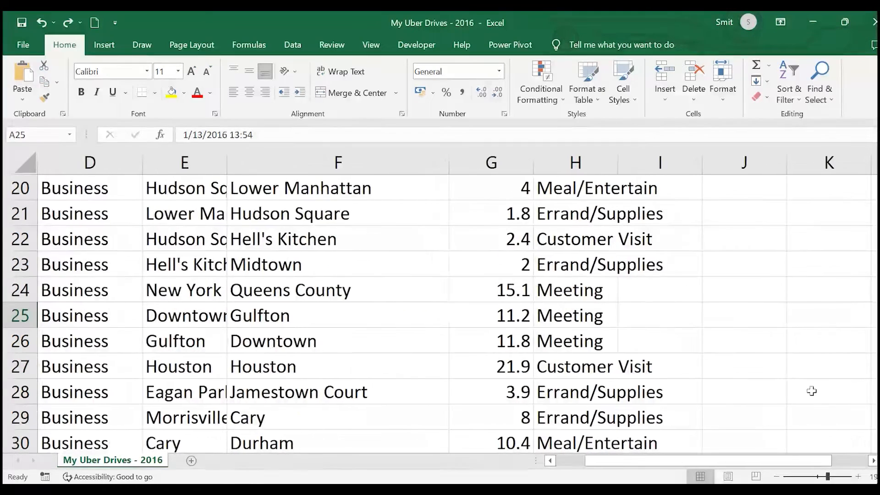
{"action": "left_click", "coordinate": [738, 271]}
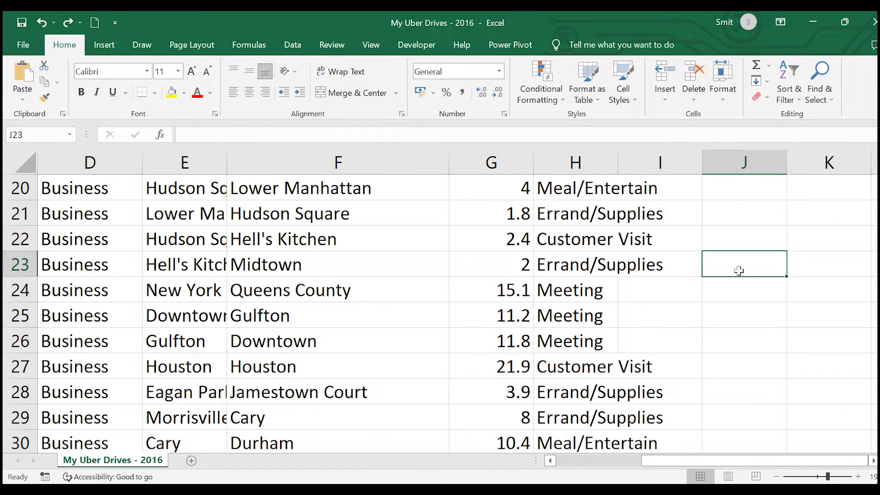
{"action": "type", "text": "8"}
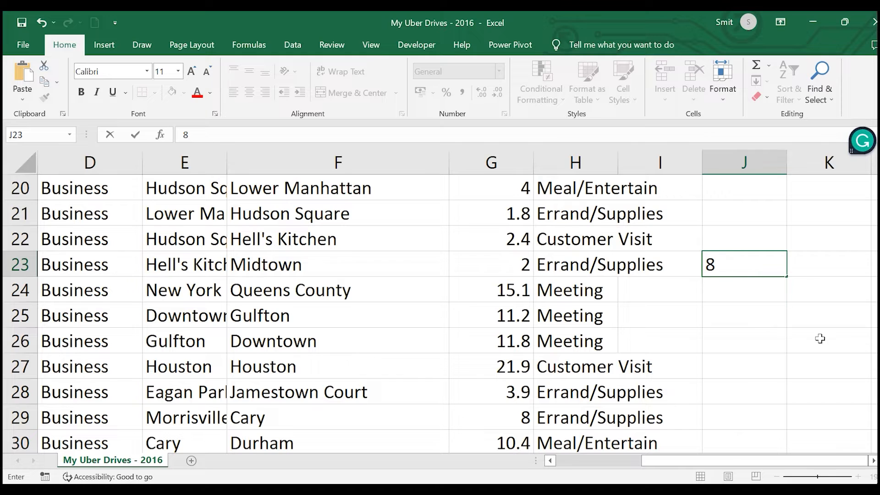
{"action": "left_click", "coordinate": [818, 339]}
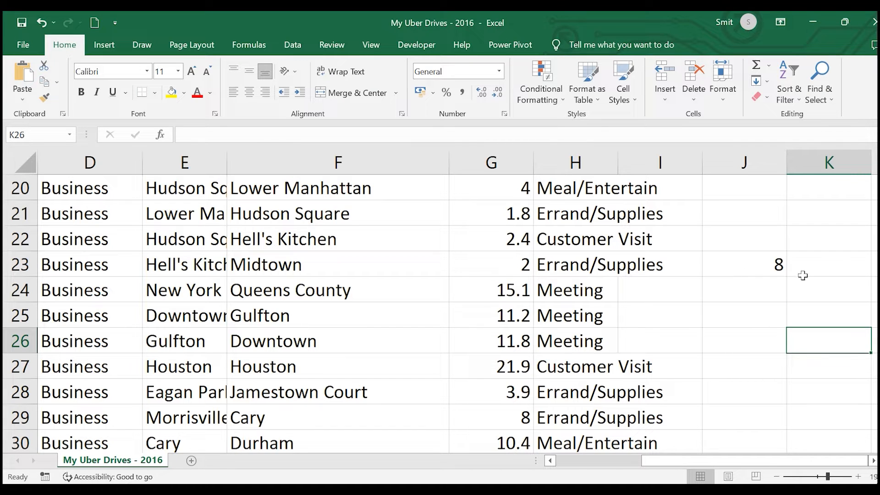
{"action": "left_click", "coordinate": [754, 289]}
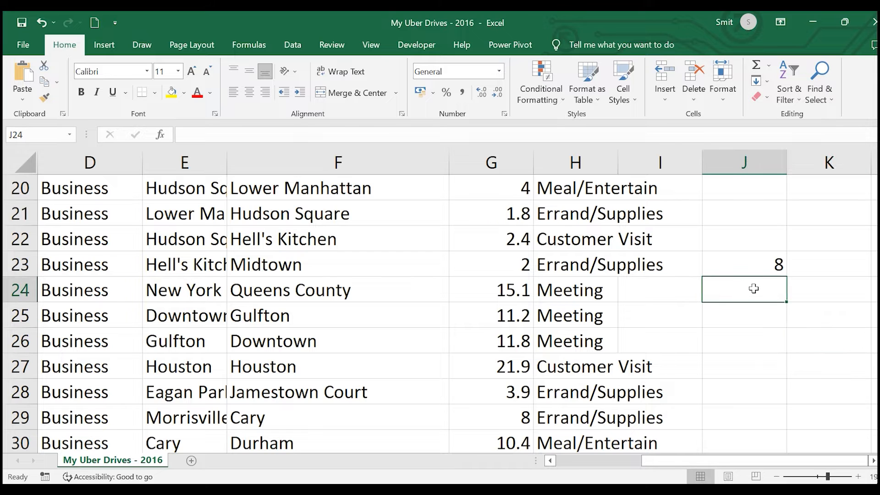
{"action": "type", "text": "A"}
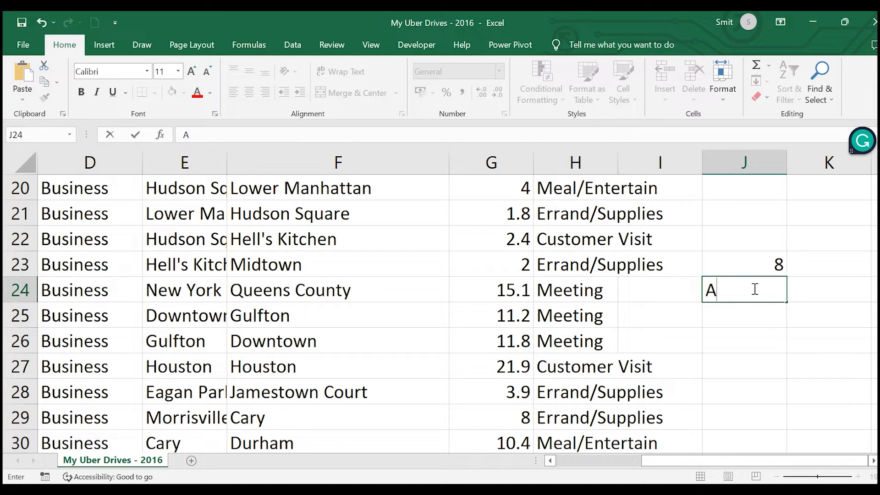
{"action": "left_click", "coordinate": [798, 347]}
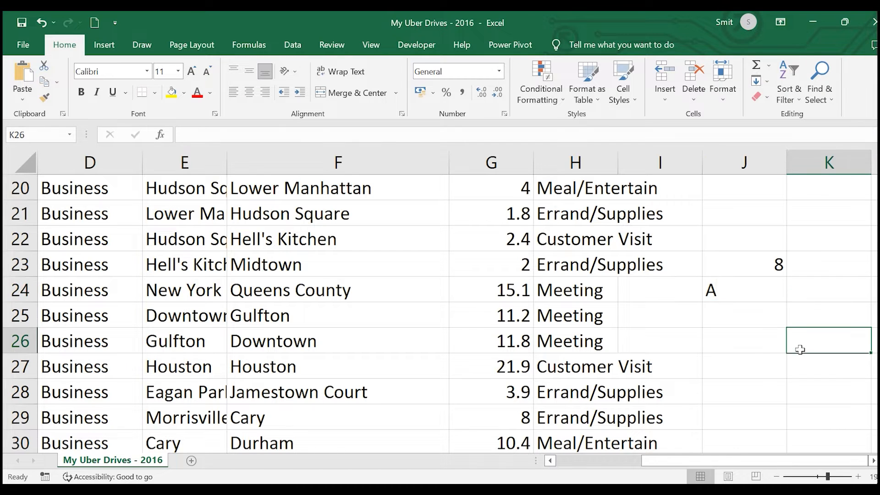
- Delete the test entries from J24 and J23
{"action": "left_click", "coordinate": [709, 297]}
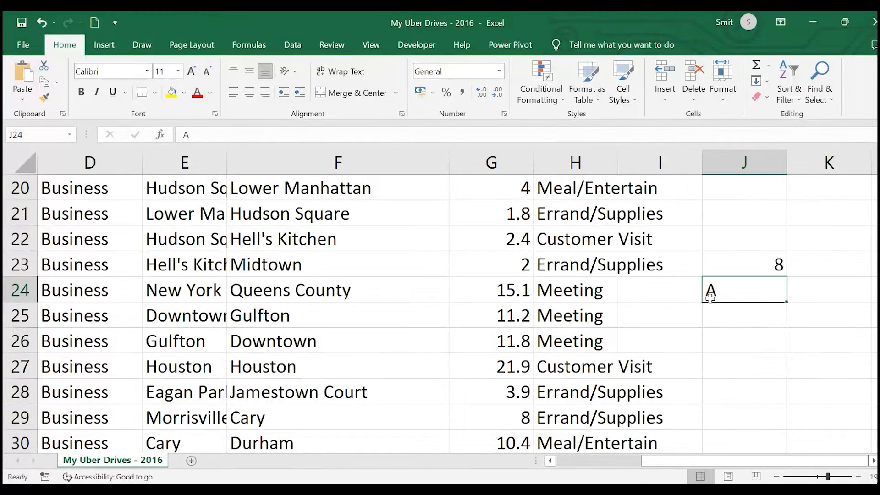
{"action": "key", "text": "Delete"}
{"action": "left_click", "coordinate": [768, 262]}
{"action": "key", "text": "Delete"}
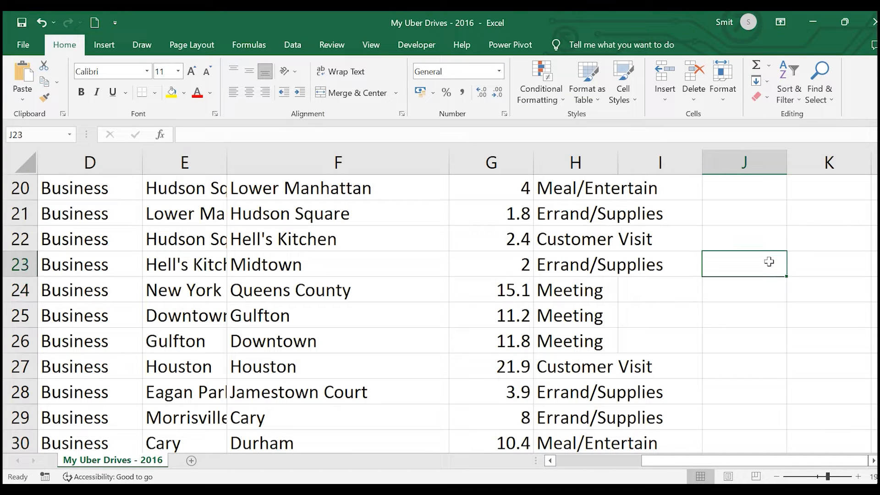
- Compare the format and alignment of the START_DATE* entries above row 25 with those from A25 down
{"action": "left_click", "coordinate": [570, 462]}
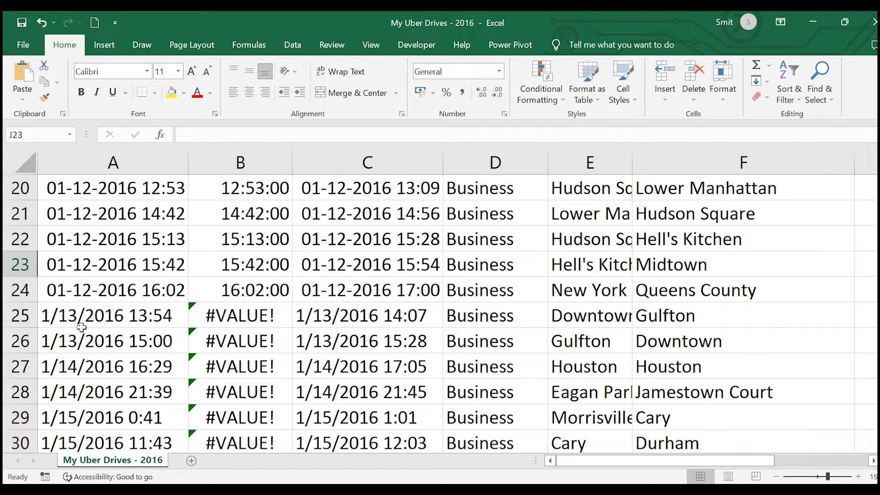
{"action": "scroll", "coordinate": [172, 315], "scroll_direction": "up", "scroll_amount": 1}
{"action": "scroll", "coordinate": [172, 314], "scroll_direction": "up", "scroll_amount": 1}
{"action": "left_click", "coordinate": [175, 317]}
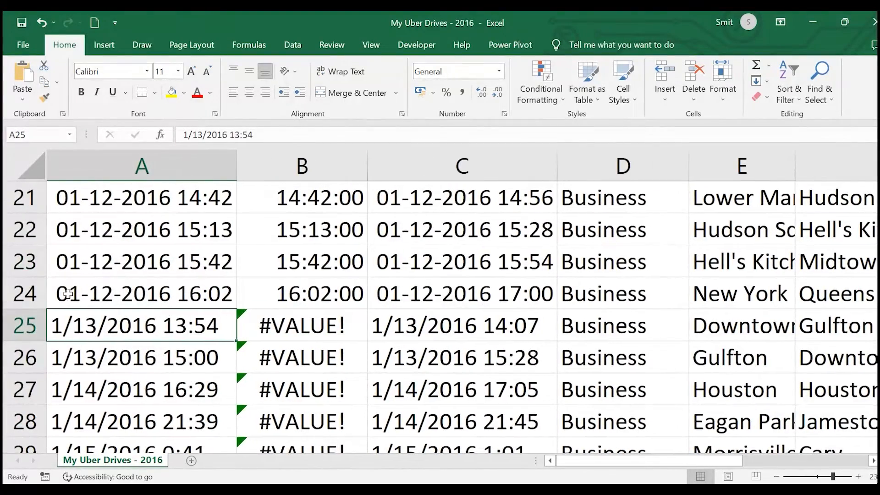
{"action": "scroll", "coordinate": [178, 318], "scroll_direction": "down", "scroll_amount": 3}
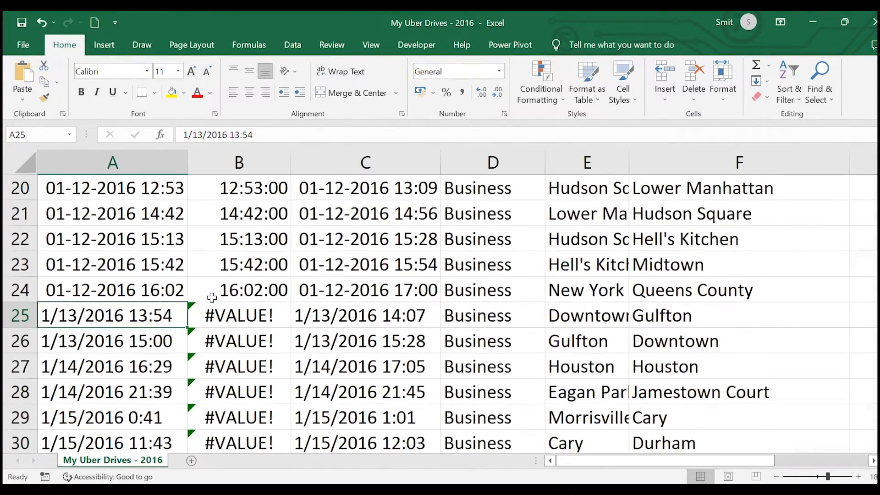
{"action": "scroll", "coordinate": [362, 329], "scroll_direction": "up", "scroll_amount": 2}
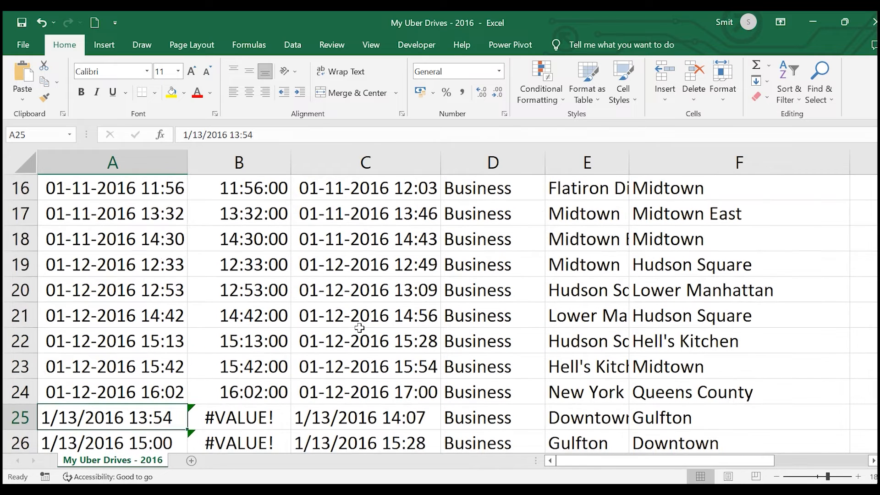
{"action": "scroll", "coordinate": [362, 330], "scroll_direction": "down", "scroll_amount": 1}
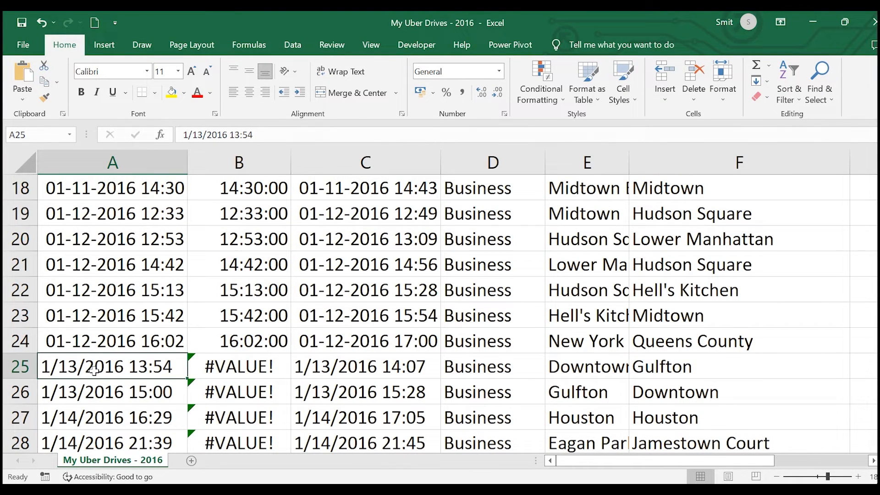
- Copy the START_DATE* entries in A25:A62 and paste them over the #VALUE! formulas starting at B25
{"action": "left_click_drag", "start_coordinate": [94, 370], "coordinate": [109, 391]}
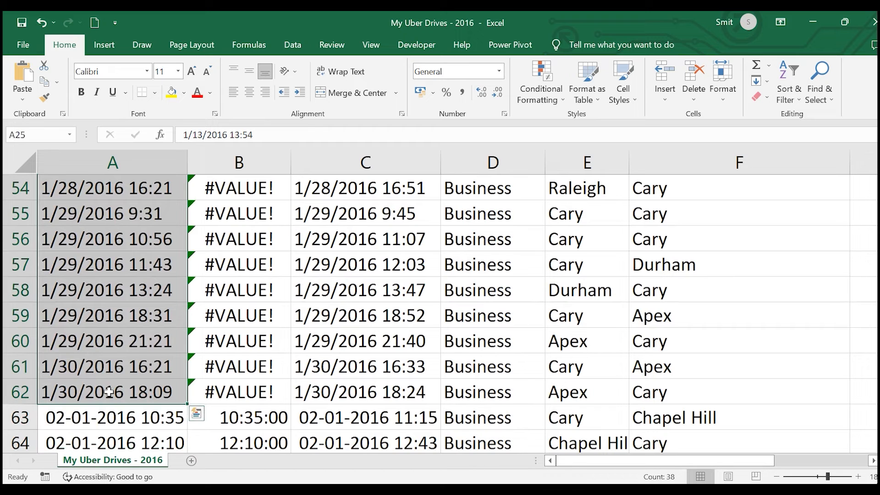
{"action": "key", "text": "ctrl+c"}
{"action": "key", "text": "ctrl+q"}
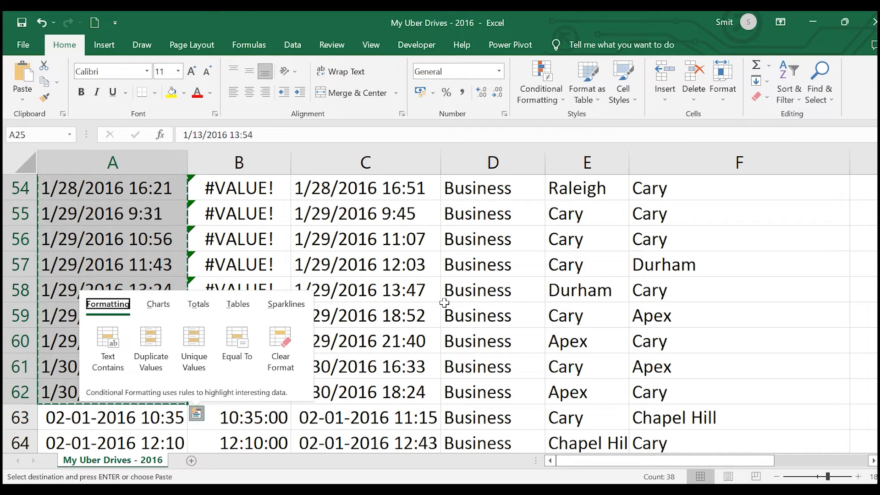
{"action": "scroll", "coordinate": [441, 302], "scroll_direction": "up", "scroll_amount": 12}
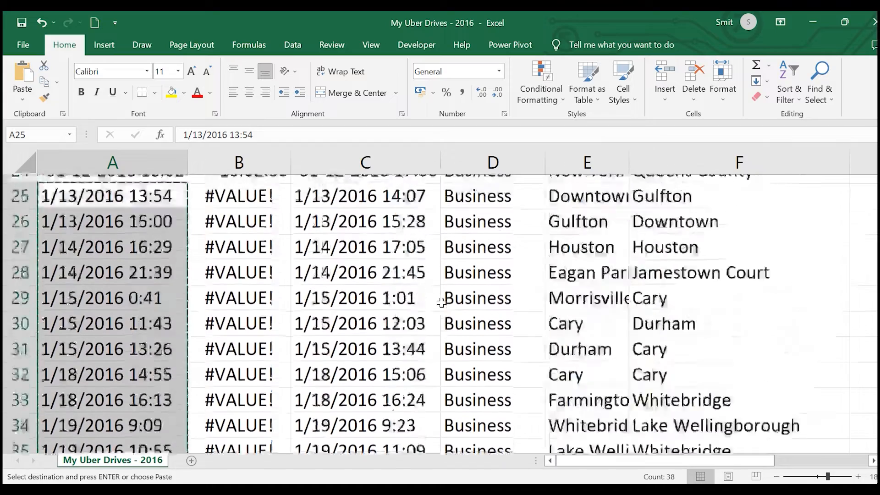
{"action": "scroll", "coordinate": [442, 303], "scroll_direction": "down", "scroll_amount": 1}
{"action": "key", "text": "ctrl+v"}
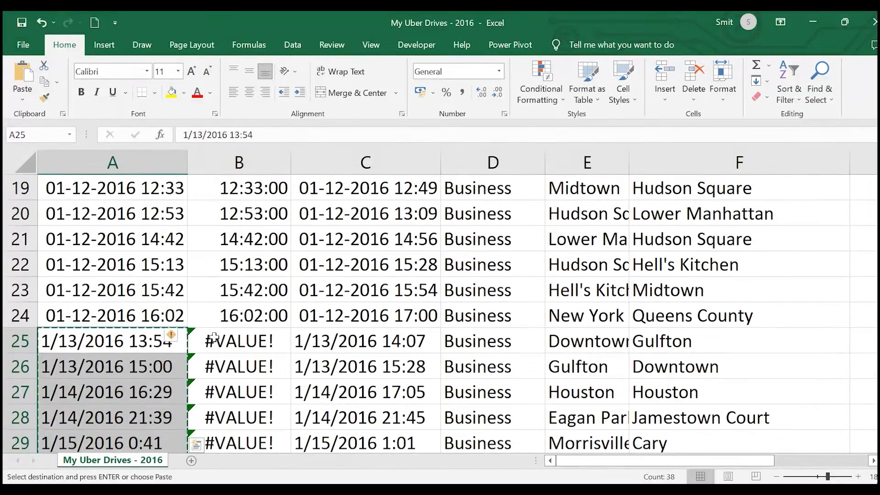
{"action": "left_click", "coordinate": [214, 337]}
{"action": "key", "text": "ctrl+shift+Down"}
{"action": "key", "text": "ctrl+v"}
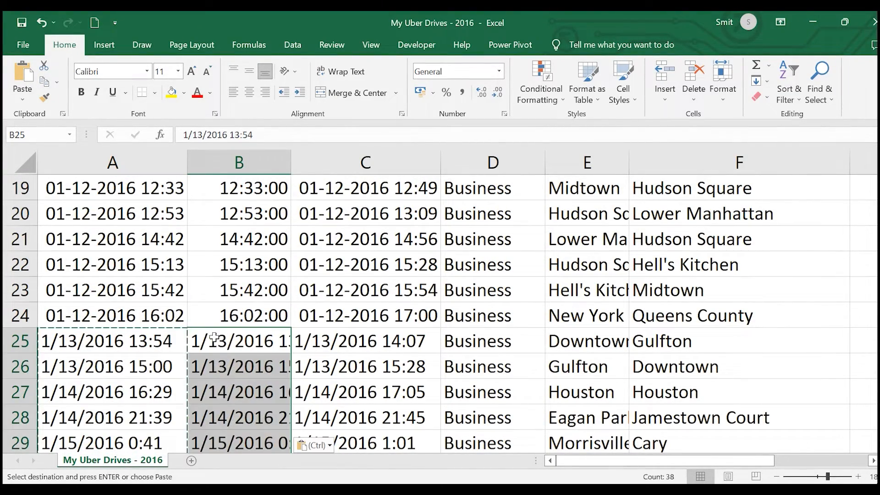
- Fit column B's width to its contents and leave copy mode
{"action": "double_click", "coordinate": [290, 162]}
{"action": "left_click", "coordinate": [290, 162]}
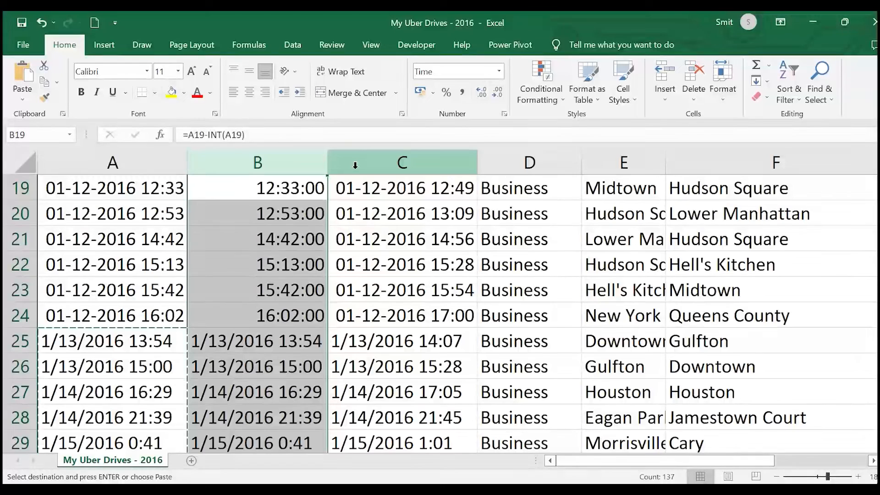
{"action": "scroll", "coordinate": [404, 321], "scroll_direction": "down", "scroll_amount": 1}
{"action": "left_click", "coordinate": [403, 316]}
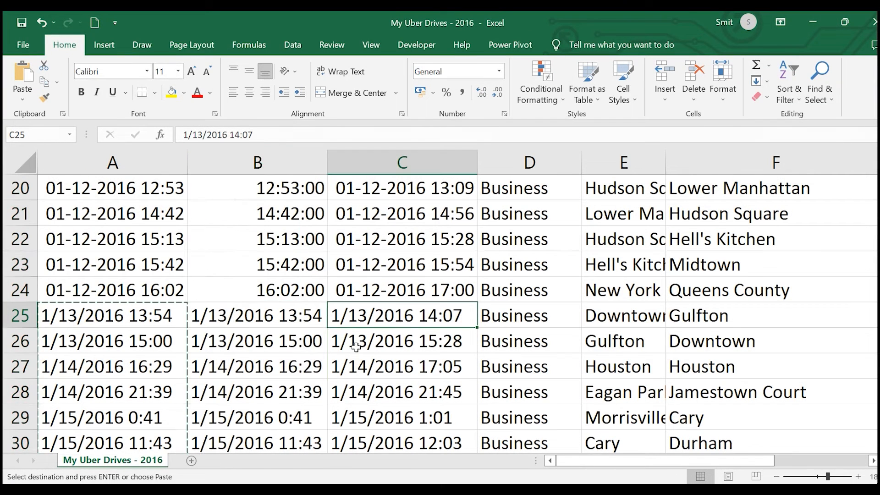
{"action": "key", "text": "Escape"}
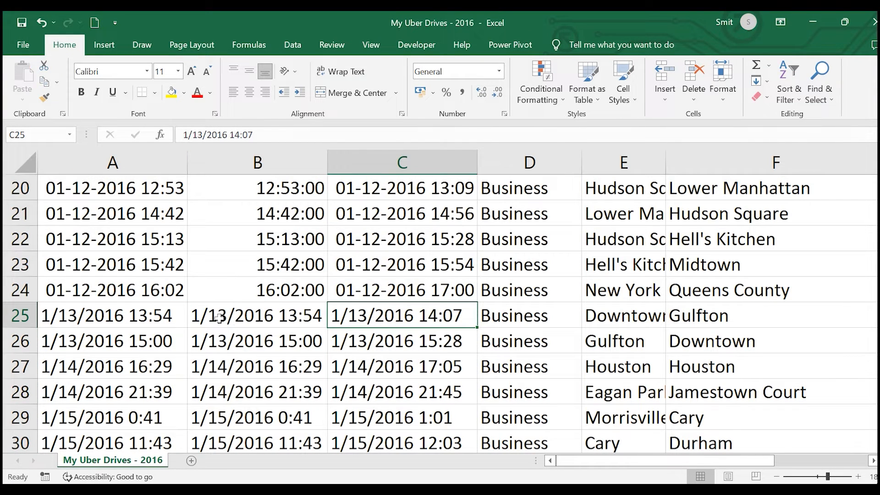
- Run Text to Columns on B25:B62 as Fixed width, with a break between the date and the time
{"action": "left_click_drag", "start_coordinate": [218, 317], "coordinate": [224, 407]}
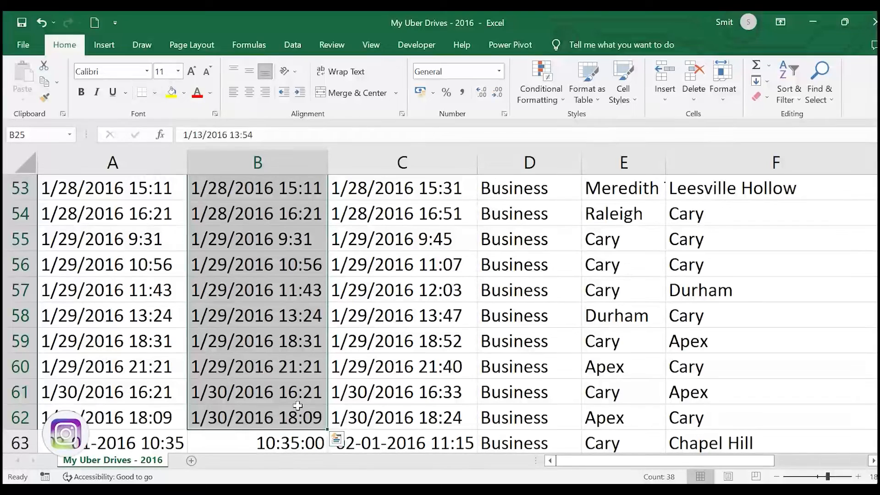
{"action": "left_click", "coordinate": [294, 46]}
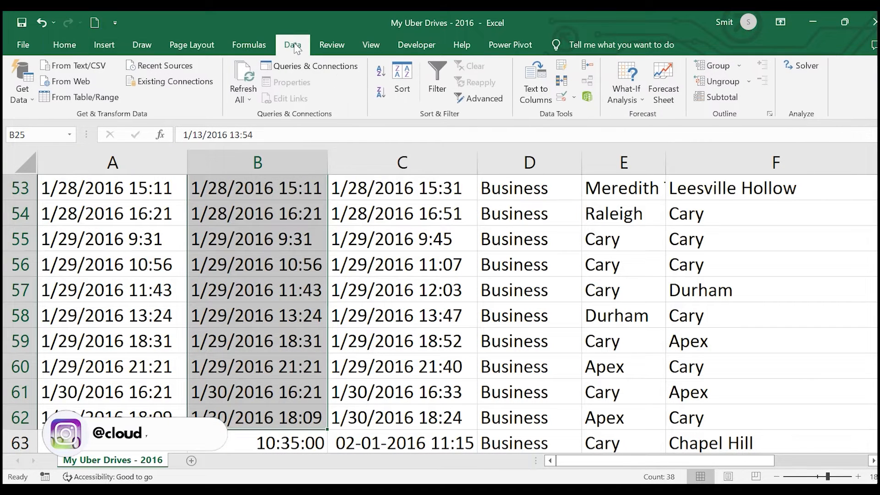
{"action": "left_click", "coordinate": [535, 100]}
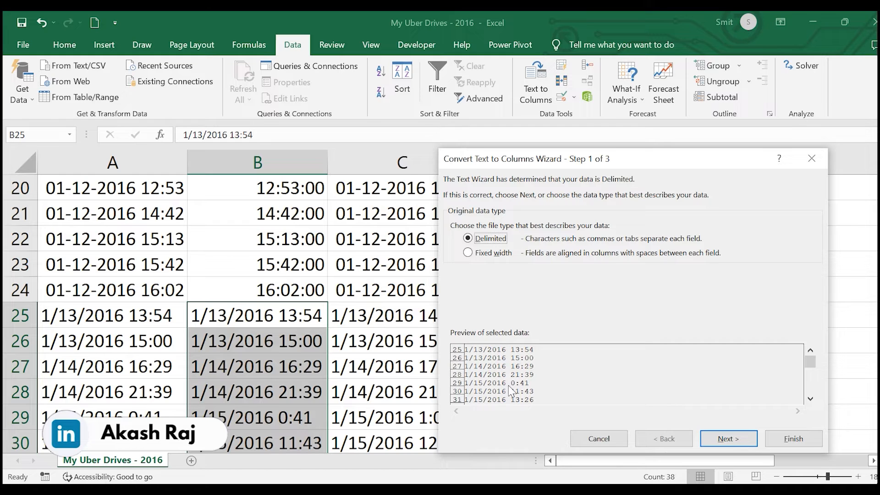
{"action": "left_click", "coordinate": [468, 258]}
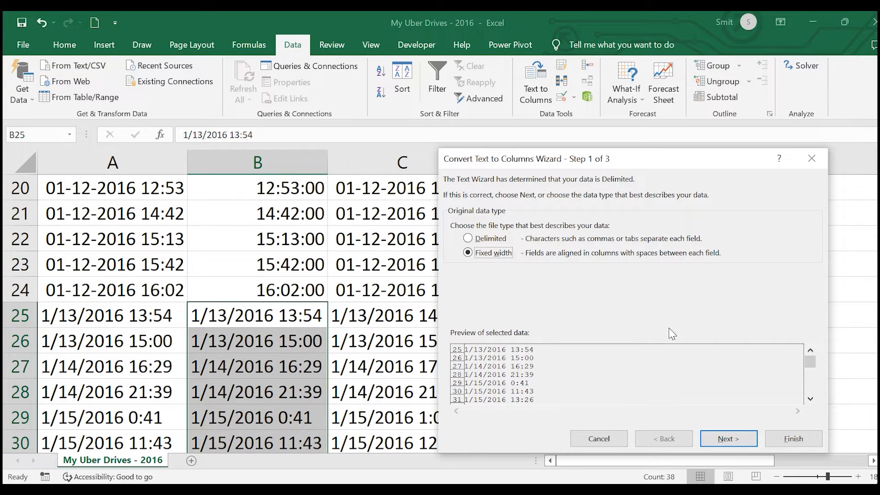
{"action": "left_click", "coordinate": [727, 441]}
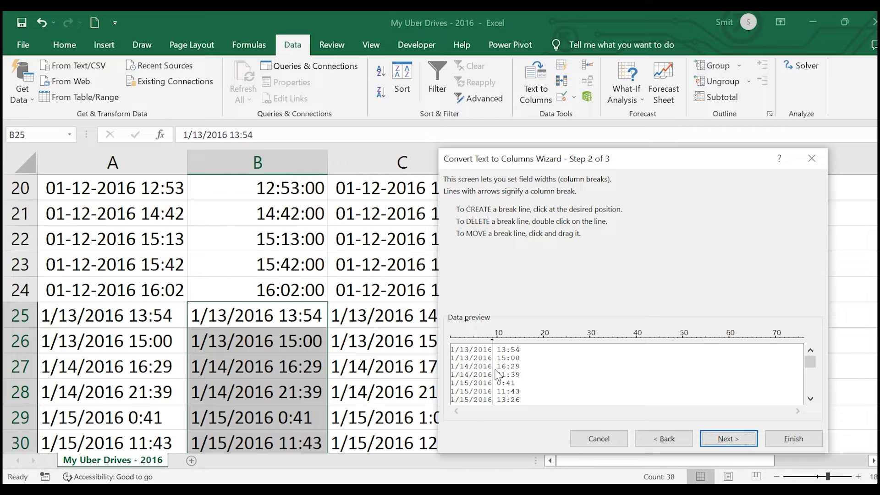
{"action": "left_click", "coordinate": [730, 439]}
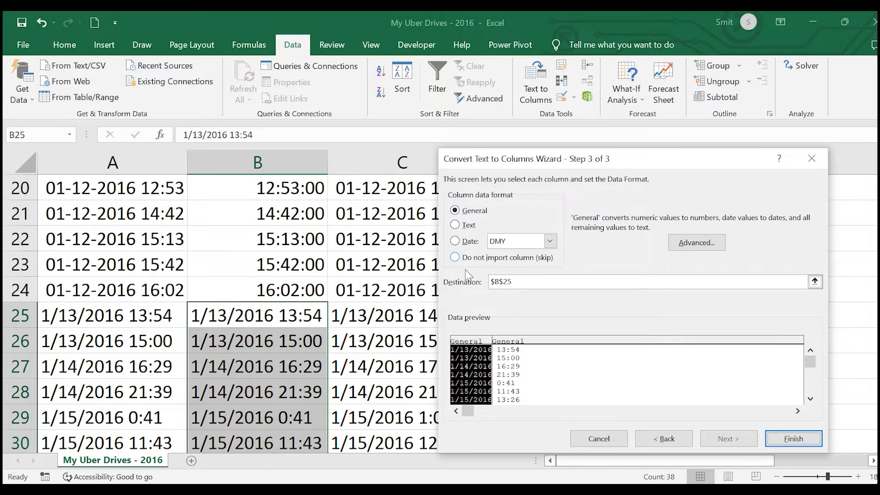
- Set the date column's format to Date MDY, finish the split at $B$25, and replace the existing data
{"action": "left_click", "coordinate": [455, 241]}
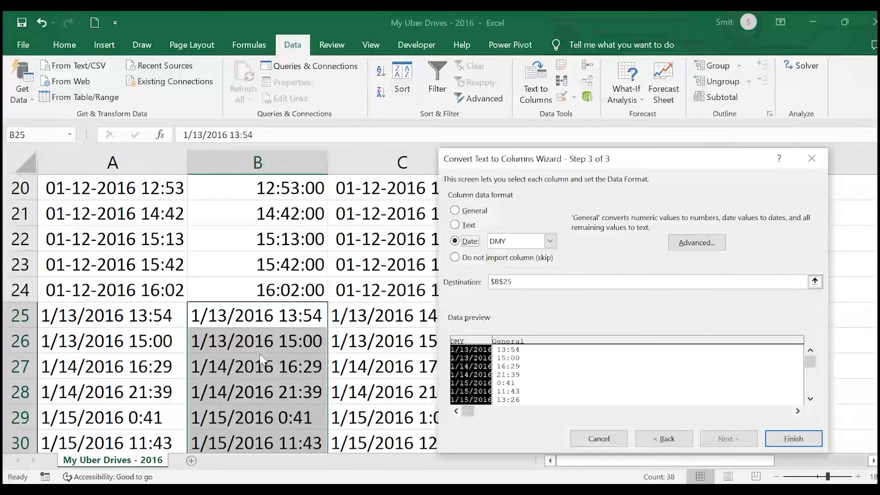
{"action": "left_click", "coordinate": [549, 241]}
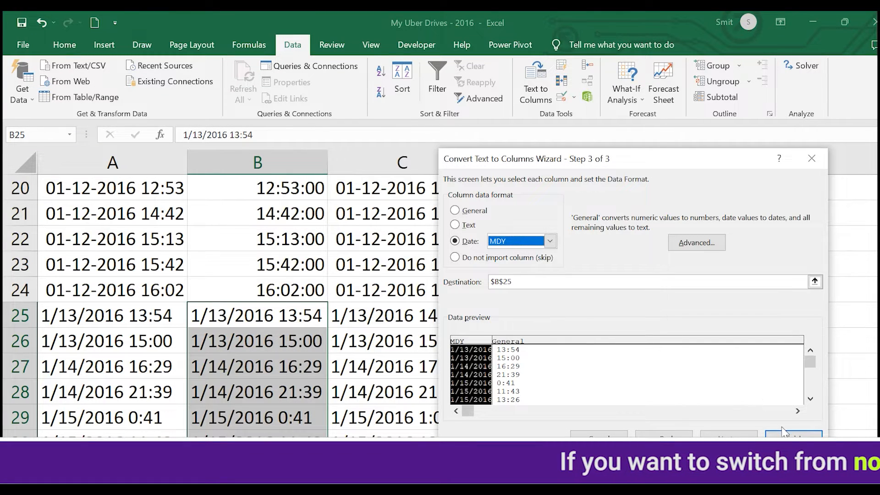
{"action": "left_click", "coordinate": [793, 438]}
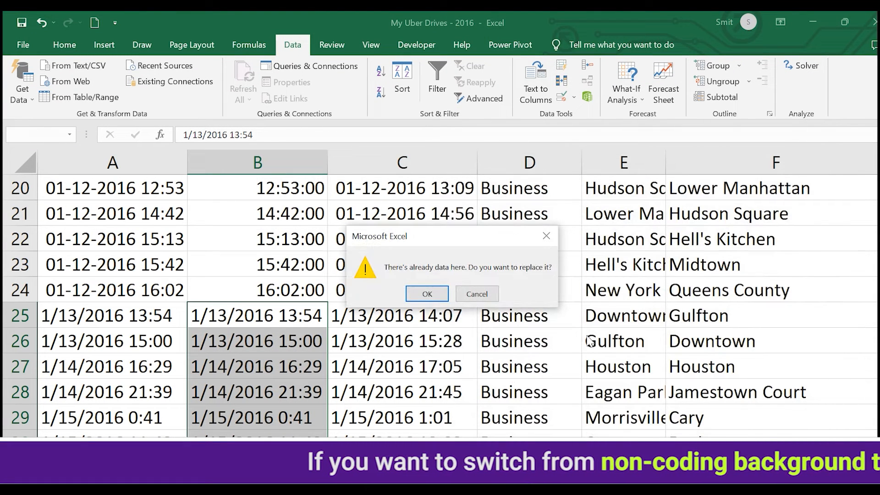
{"action": "left_click", "coordinate": [427, 294]}
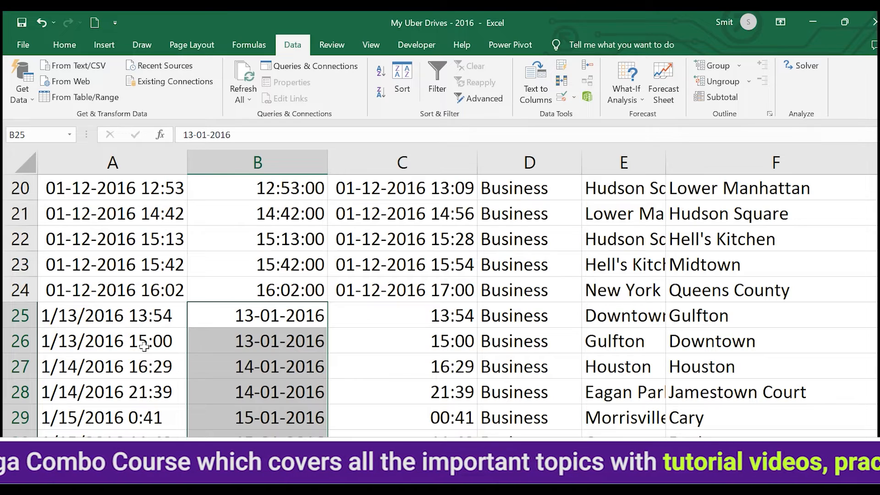
- Undo the text split, the column B widening and the paste over the formulas in column B
{"action": "key", "text": "ctrl+z"}
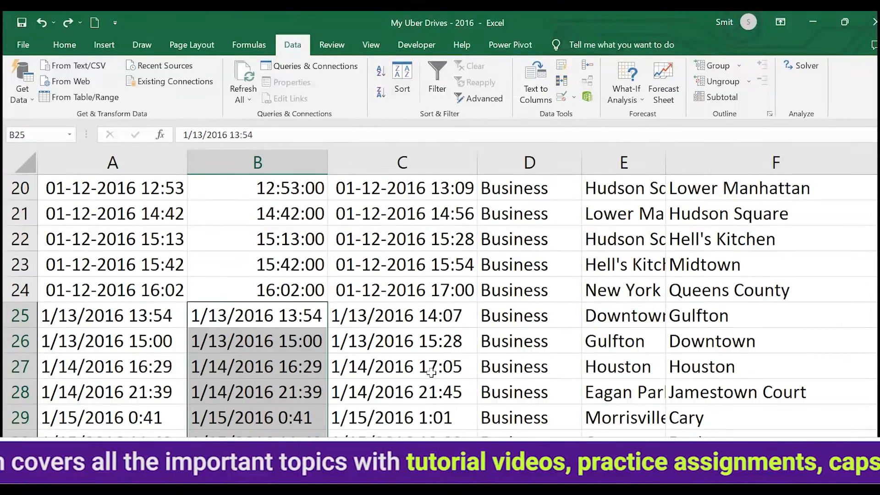
{"action": "key", "text": "ctrl+z"}
{"action": "key", "text": "ctrl+z"}
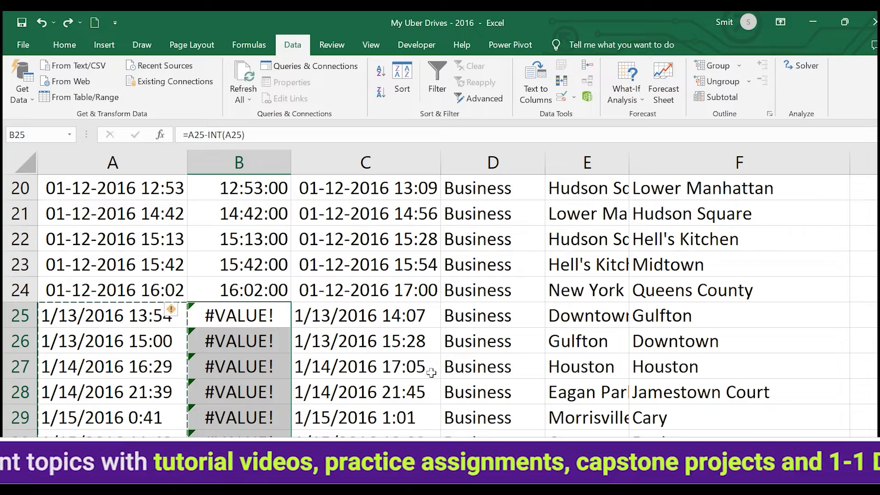
{"action": "left_click_drag", "start_coordinate": [173, 316], "coordinate": [113, 341]}
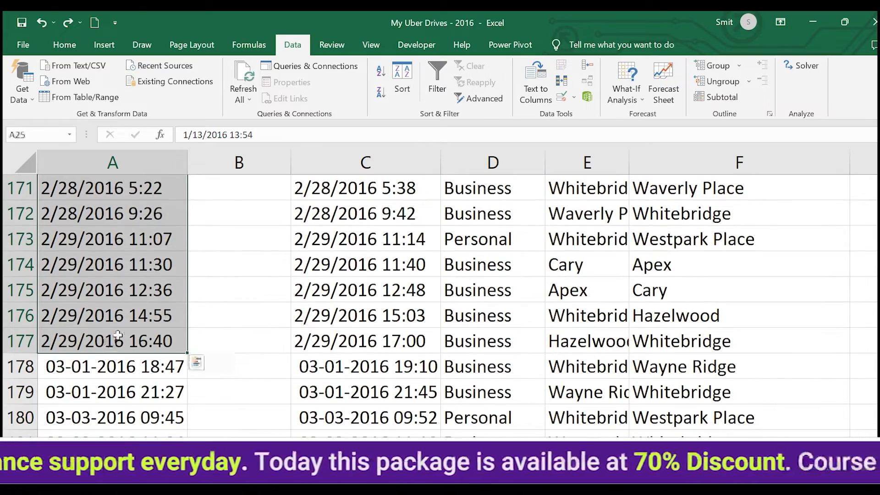
{"action": "left_click", "coordinate": [540, 84]}
{"action": "left_click", "coordinate": [468, 253]}
{"action": "left_click", "coordinate": [729, 439]}
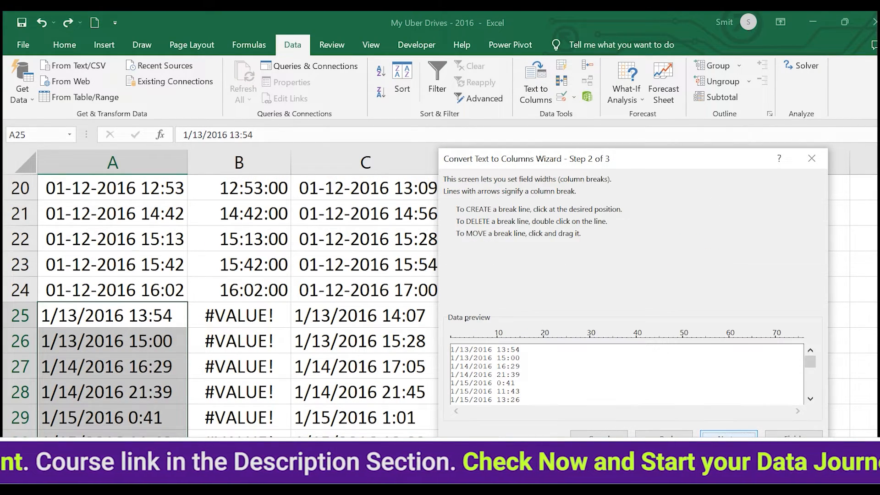
{"action": "key", "text": "Return"}
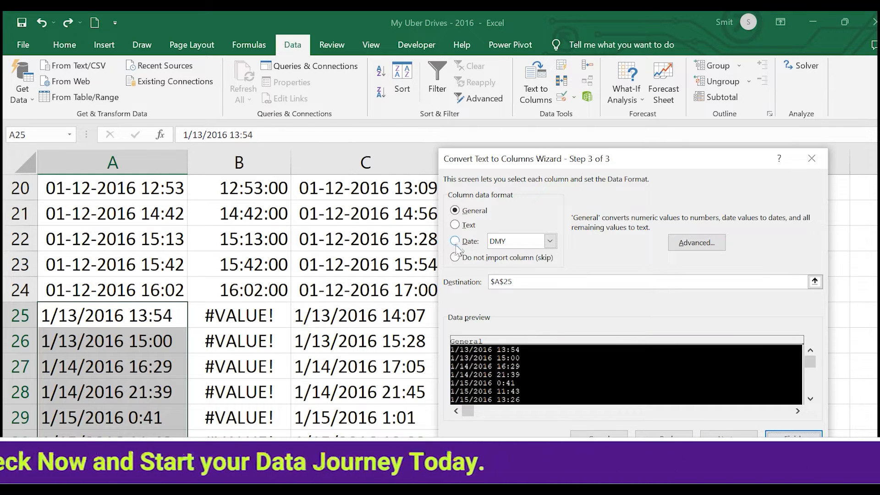
{"action": "left_click", "coordinate": [664, 434]}
{"action": "left_click", "coordinate": [664, 436]}
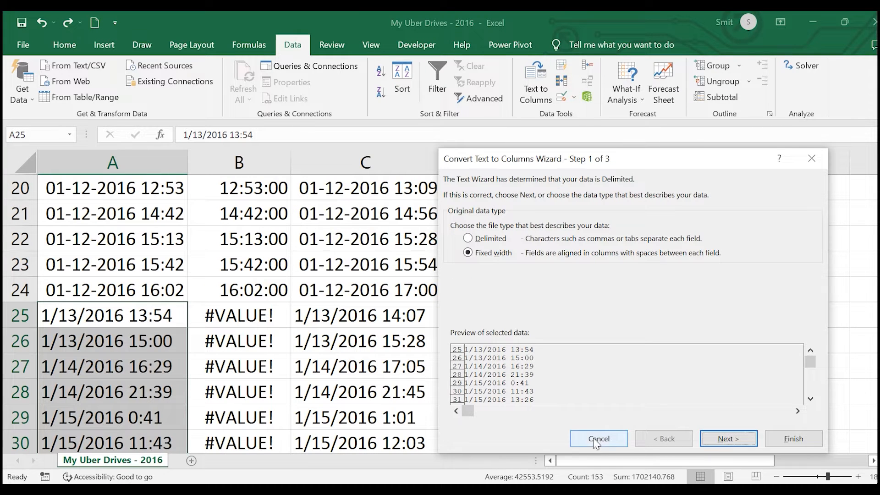
{"action": "left_click", "coordinate": [468, 239]}
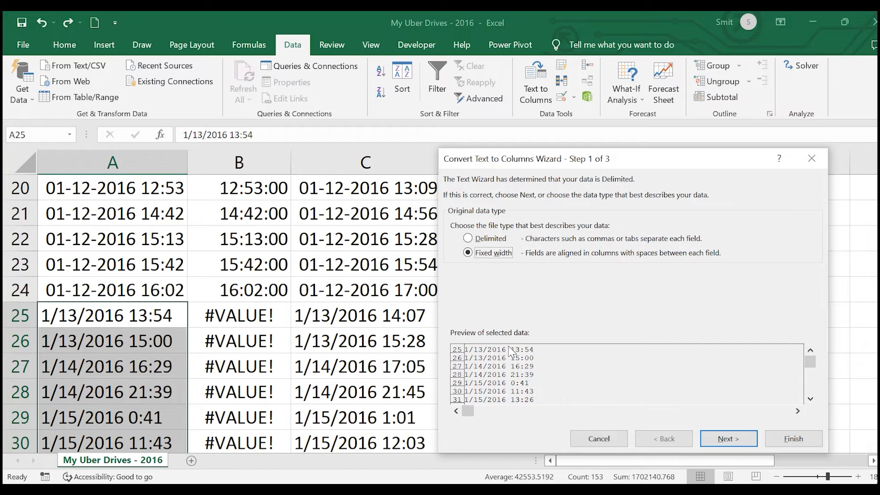
{"action": "left_click", "coordinate": [811, 158]}
- Examine column A to find where the first block of text-stored start dates begins and ends
{"action": "left_click", "coordinate": [337, 401]}
{"action": "left_click_drag", "start_coordinate": [116, 318], "coordinate": [72, 371]}
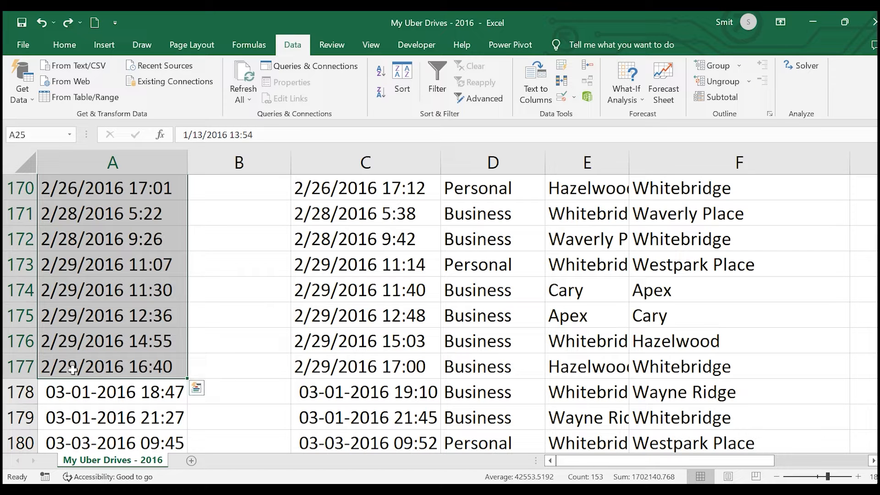
{"action": "left_click", "coordinate": [360, 356]}
{"action": "scroll", "coordinate": [361, 357], "scroll_direction": "up", "scroll_amount": 20}
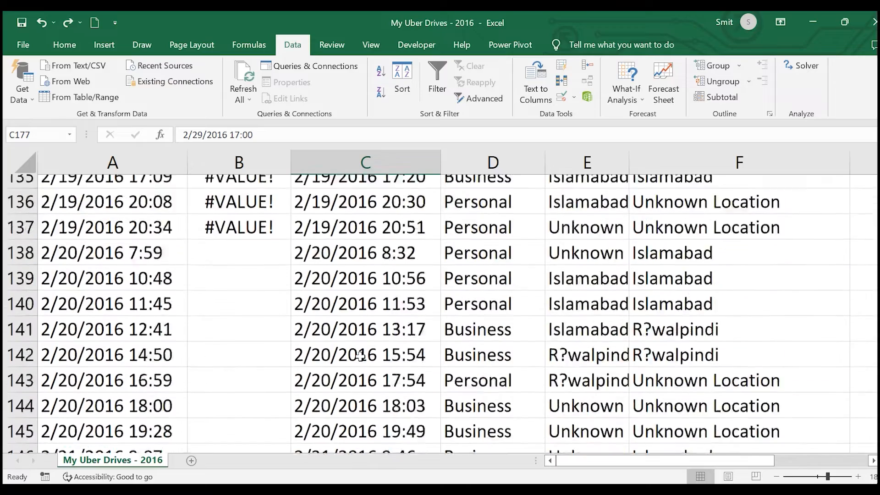
{"action": "scroll", "coordinate": [360, 357], "scroll_direction": "up", "scroll_amount": 20}
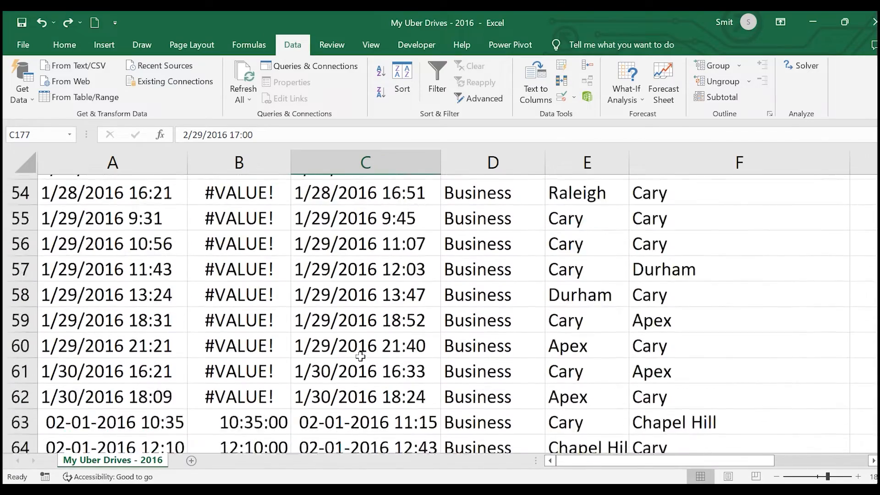
{"action": "scroll", "coordinate": [360, 357], "scroll_direction": "up", "scroll_amount": 3}
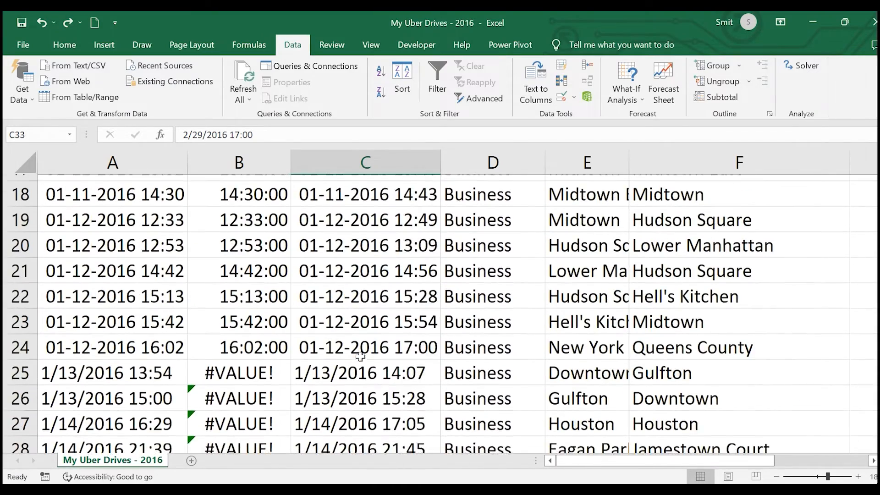
{"action": "right_click", "coordinate": [360, 357]}
{"action": "key", "text": "Escape"}
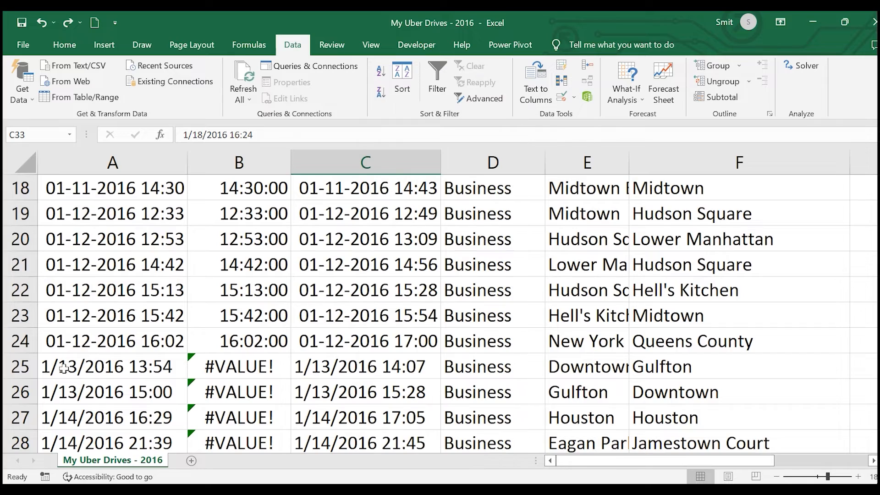
{"action": "left_click_drag", "start_coordinate": [64, 368], "coordinate": [105, 184]}
{"action": "left_click_drag", "start_coordinate": [103, 180], "coordinate": [91, 417]}
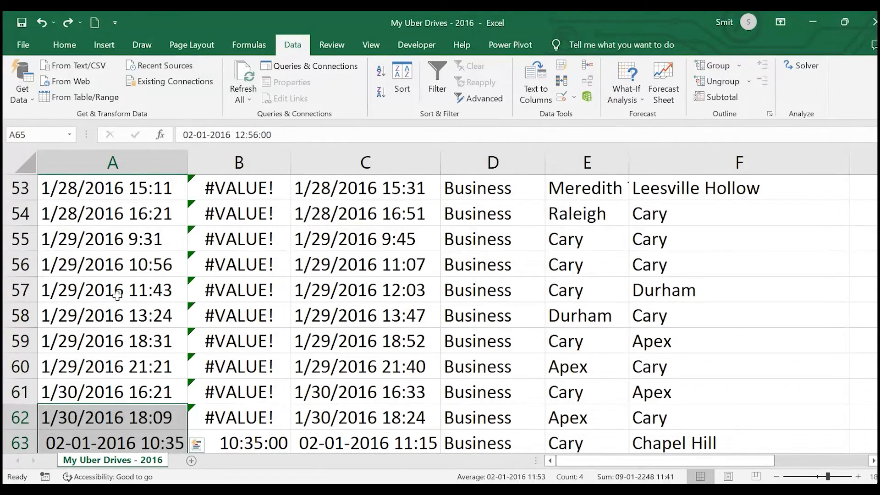
{"action": "left_click", "coordinate": [316, 224]}
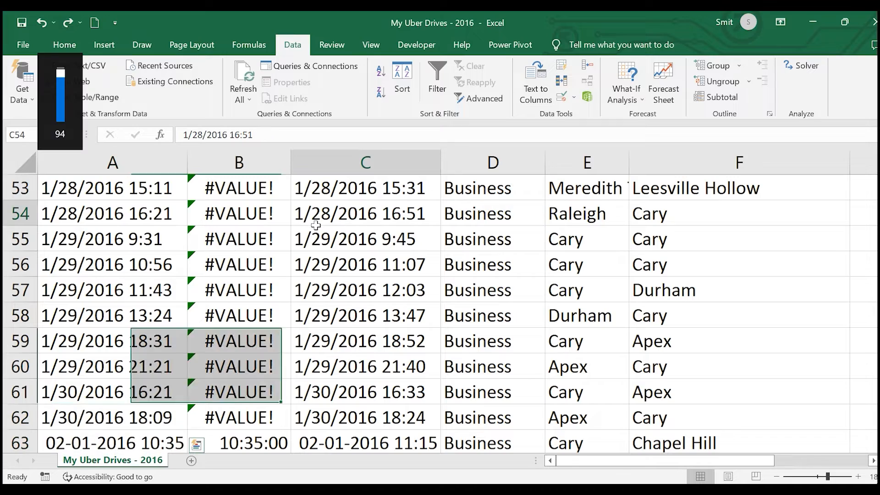
{"action": "scroll", "coordinate": [208, 275], "scroll_direction": "up", "scroll_amount": 6}
{"action": "scroll", "coordinate": [208, 275], "scroll_direction": "up", "scroll_amount": 4}
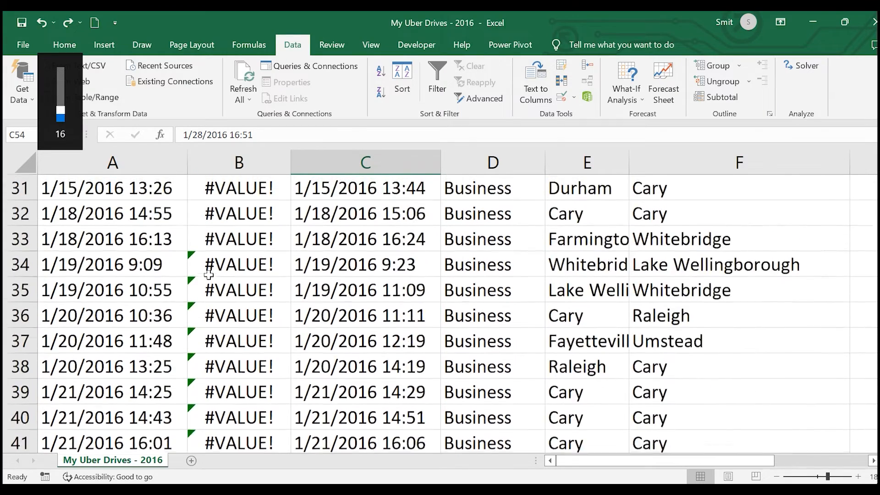
{"action": "left_click", "coordinate": [60, 117]}
{"action": "left_click_drag", "start_coordinate": [60, 118], "coordinate": [60, 68]}
{"action": "left_click", "coordinate": [208, 206]}
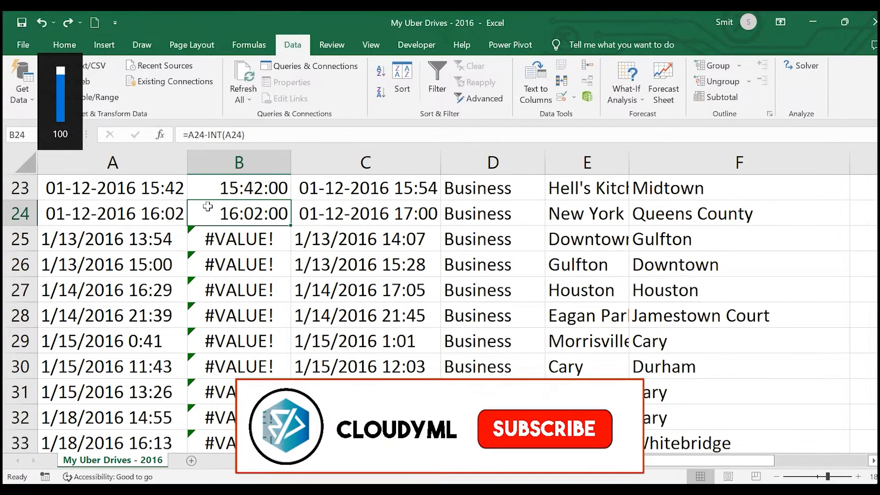
- Run Text to Columns on A25:A62 as Fixed width, with a break between the date and the time
{"action": "left_click_drag", "start_coordinate": [97, 240], "coordinate": [94, 362]}
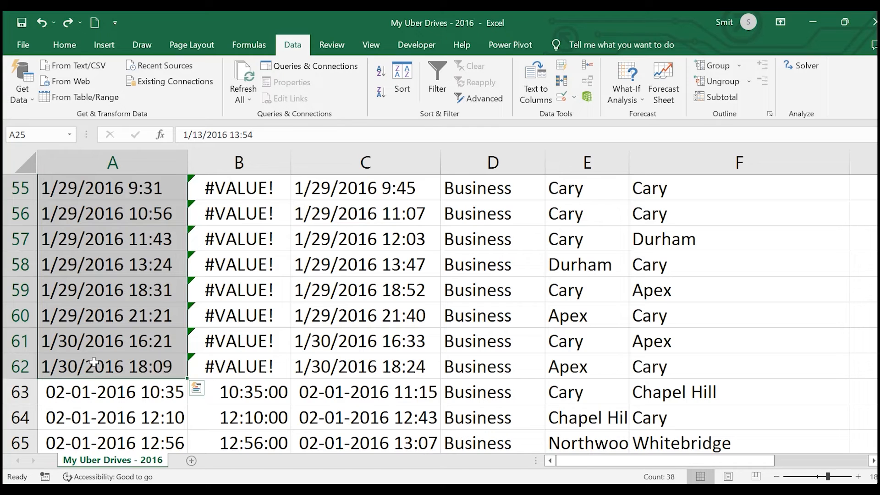
{"action": "left_click", "coordinate": [529, 93]}
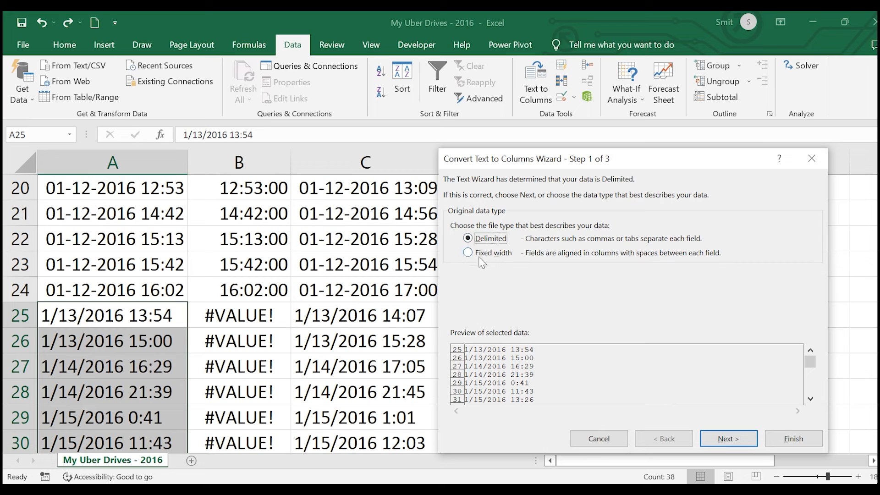
{"action": "left_click", "coordinate": [466, 255]}
{"action": "left_click", "coordinate": [716, 438]}
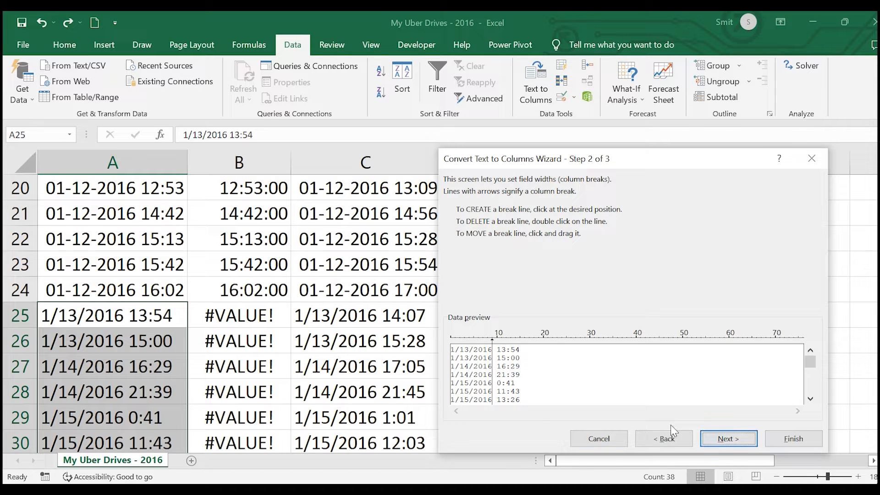
{"action": "left_click", "coordinate": [727, 438]}
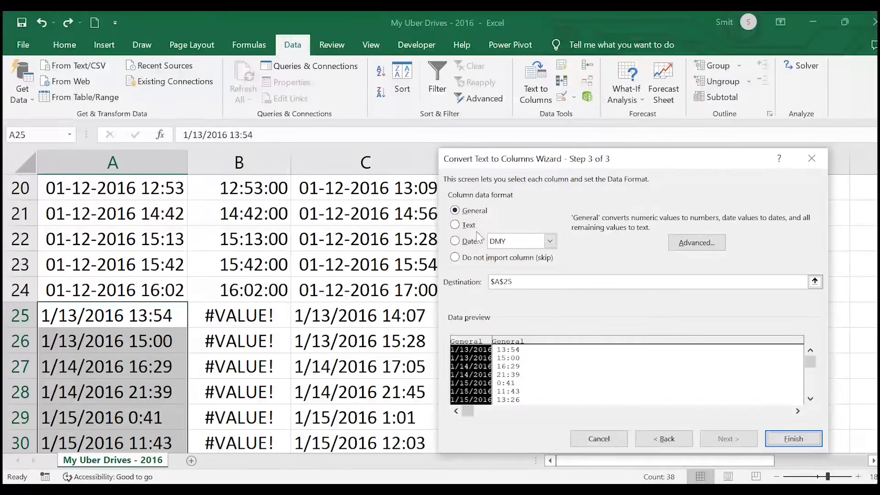
- Set the date part's format to Date MDY, finish the split at $A$25, and replace the existing data
{"action": "left_click", "coordinate": [454, 241]}
{"action": "left_click", "coordinate": [549, 242]}
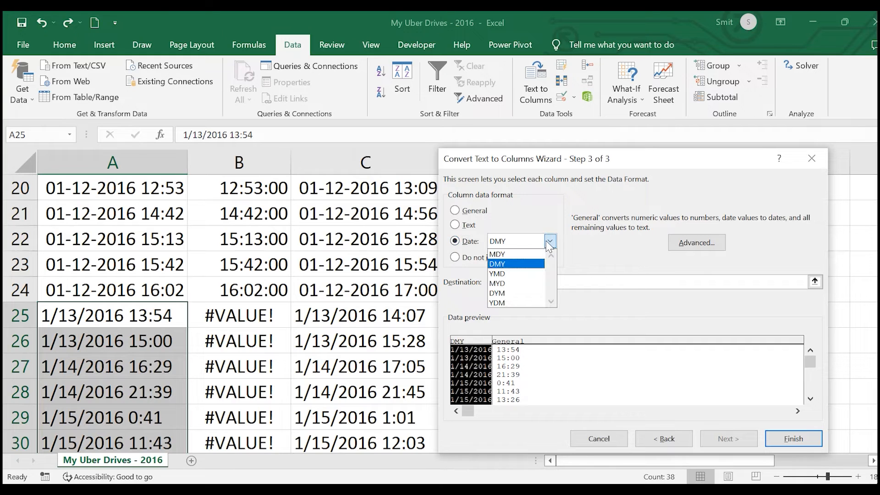
{"action": "left_click", "coordinate": [519, 257]}
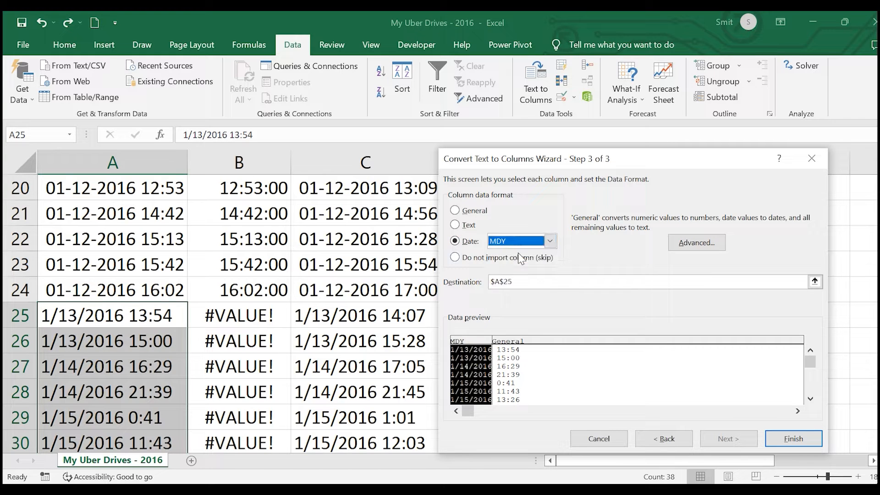
{"action": "left_click", "coordinate": [794, 439]}
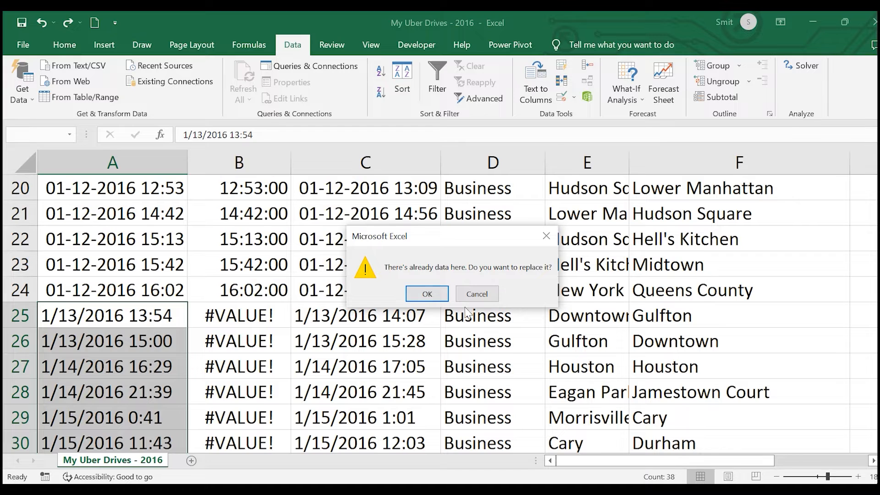
{"action": "left_click", "coordinate": [427, 293]}
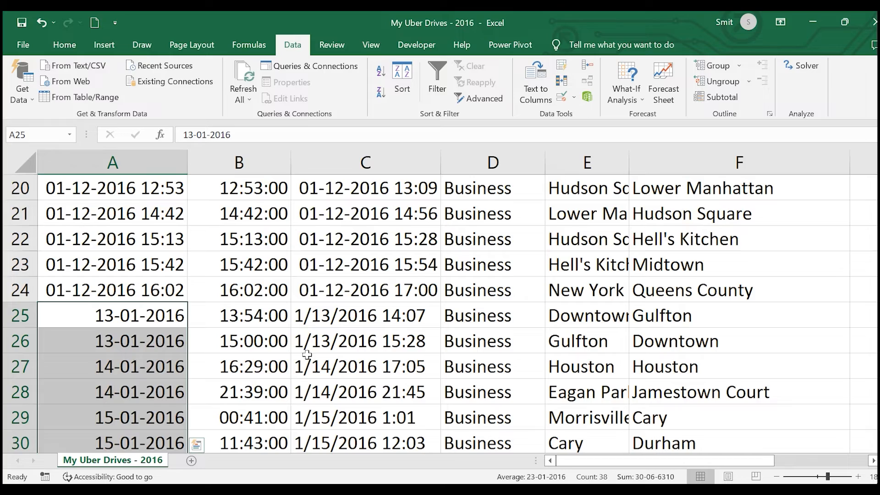
- Insert a column before CATEGORY* and give it the header END TIME
{"action": "scroll", "coordinate": [315, 357], "scroll_direction": "down", "scroll_amount": 3}
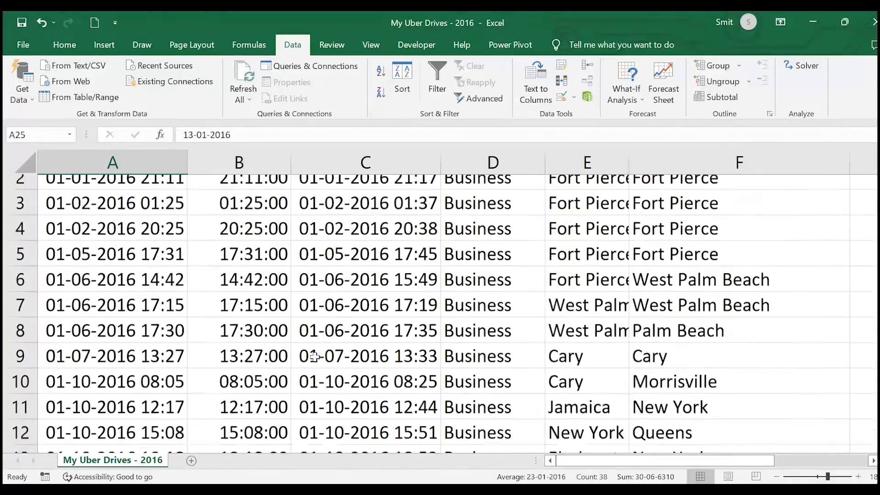
{"action": "scroll", "coordinate": [315, 357], "scroll_direction": "up", "scroll_amount": 1}
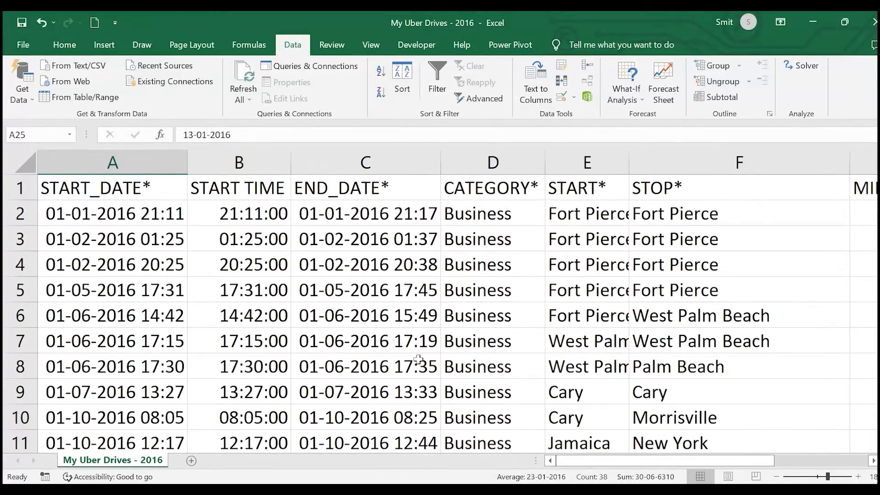
{"action": "left_click", "coordinate": [475, 163]}
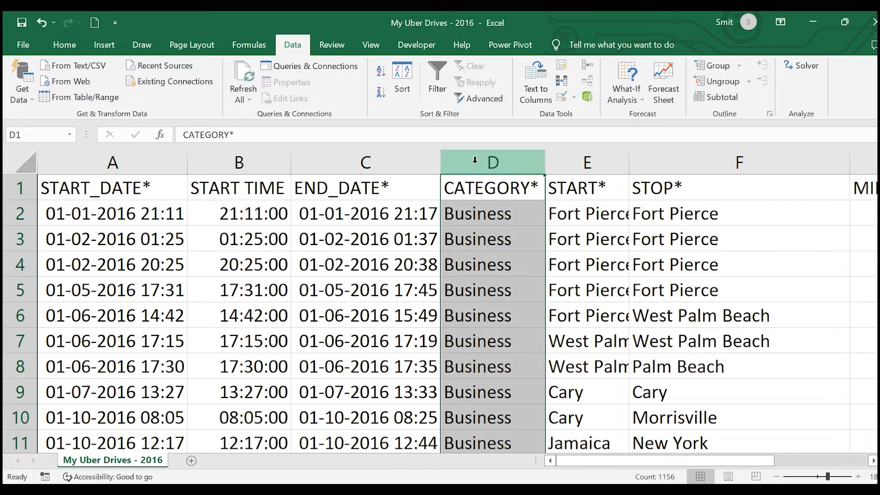
{"action": "right_click", "coordinate": [477, 165]}
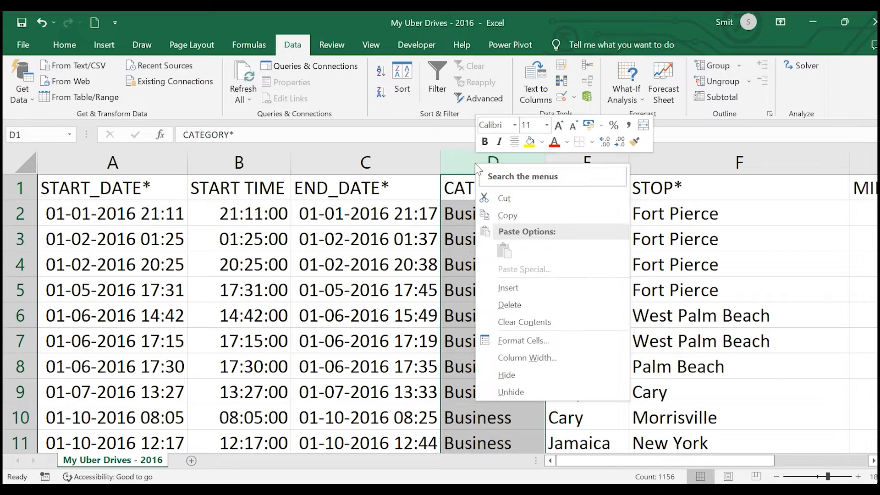
{"action": "left_click", "coordinate": [523, 293]}
{"action": "left_click", "coordinate": [472, 195]}
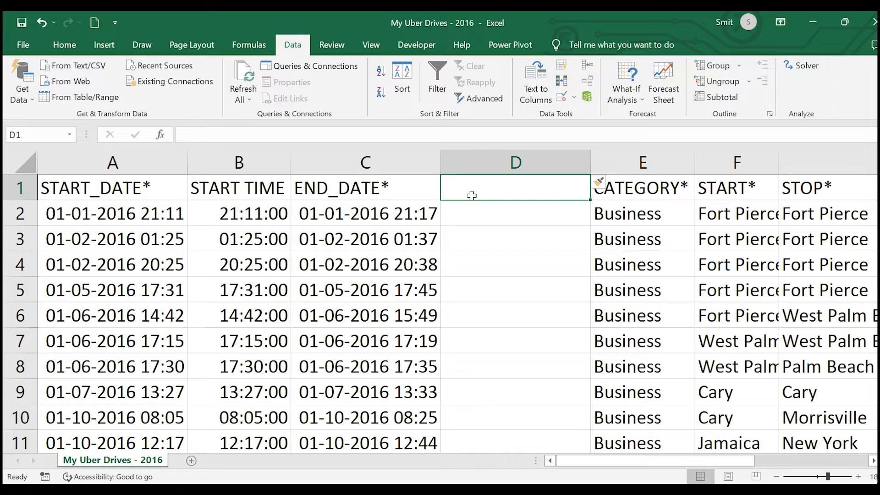
{"action": "type", "text": "END TIME"}
{"action": "left_click", "coordinate": [604, 300]}
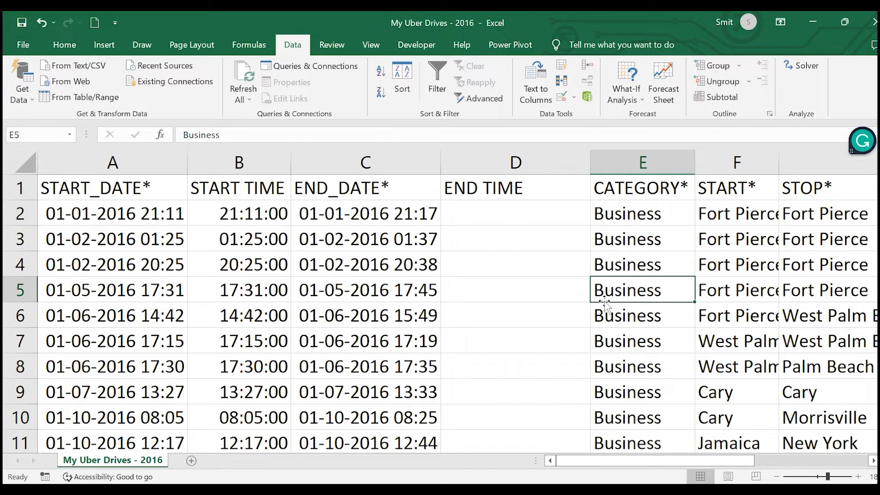
- Copy the time formula from B2 into D2 and fill it down the END TIME column to D29
{"action": "left_click", "coordinate": [243, 209]}
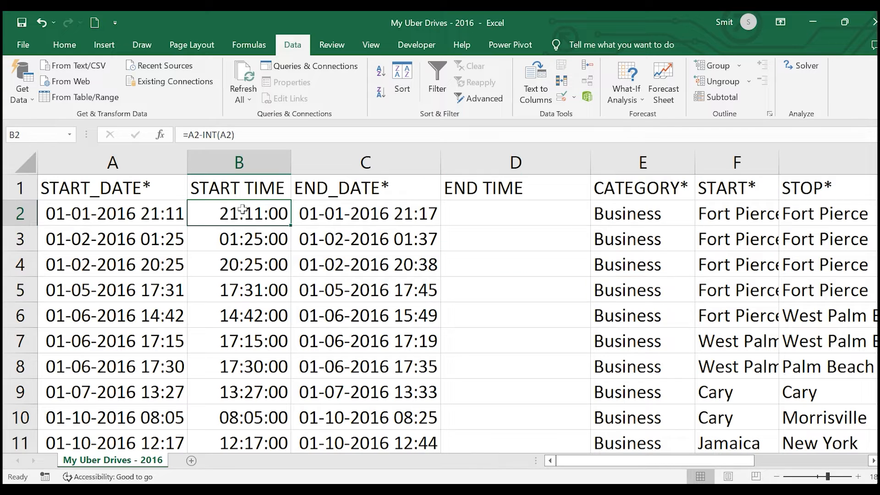
{"action": "key", "text": "ctrl+c"}
{"action": "left_click", "coordinate": [465, 222]}
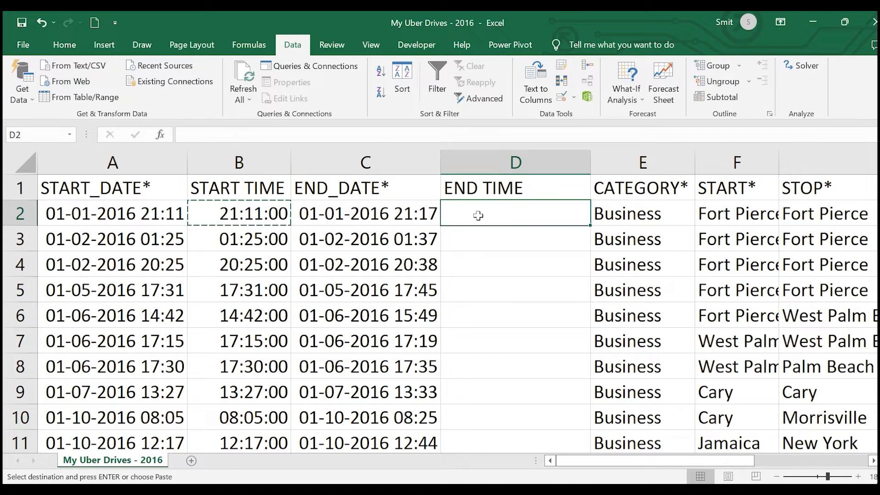
{"action": "key", "text": "ctrl+v"}
{"action": "left_click", "coordinate": [511, 282]}
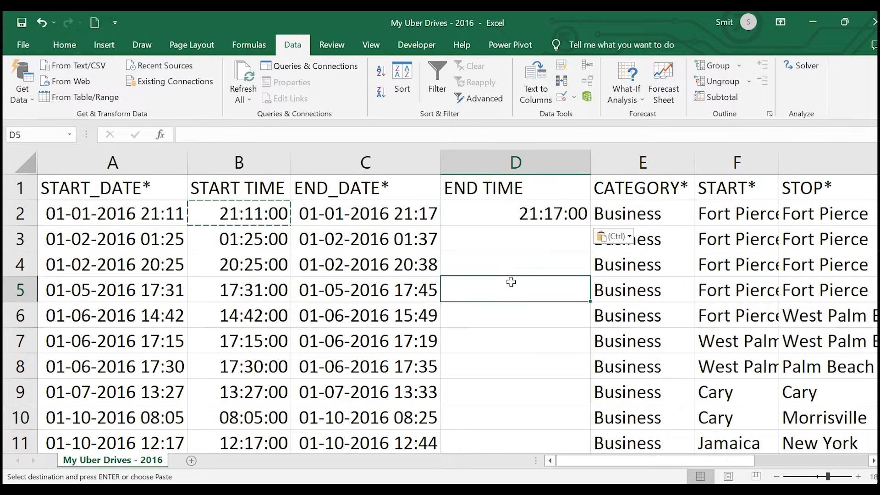
{"action": "left_click", "coordinate": [524, 194]}
{"action": "left_click", "coordinate": [571, 217]}
{"action": "left_click_drag", "start_coordinate": [590, 225], "coordinate": [567, 293]}
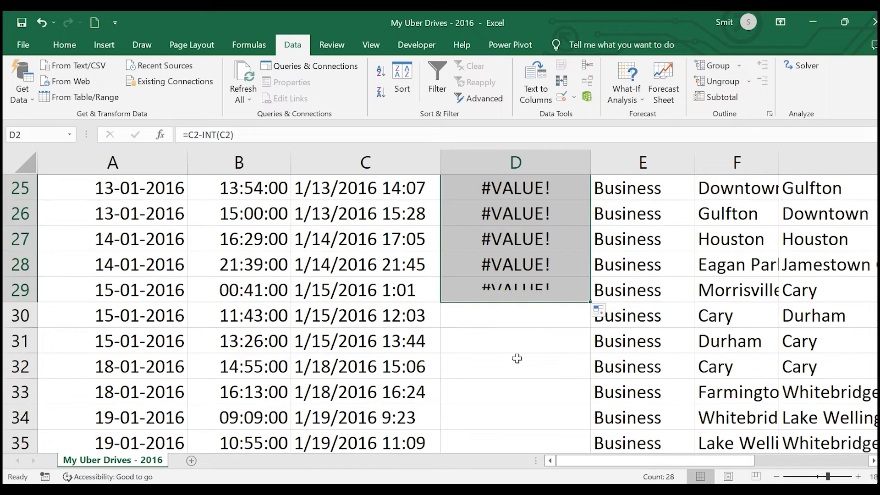
- Run Text to Columns on C25:C62 as Fixed width, with a break between the date and the time
{"action": "scroll", "coordinate": [511, 351], "scroll_direction": "up", "scroll_amount": 2}
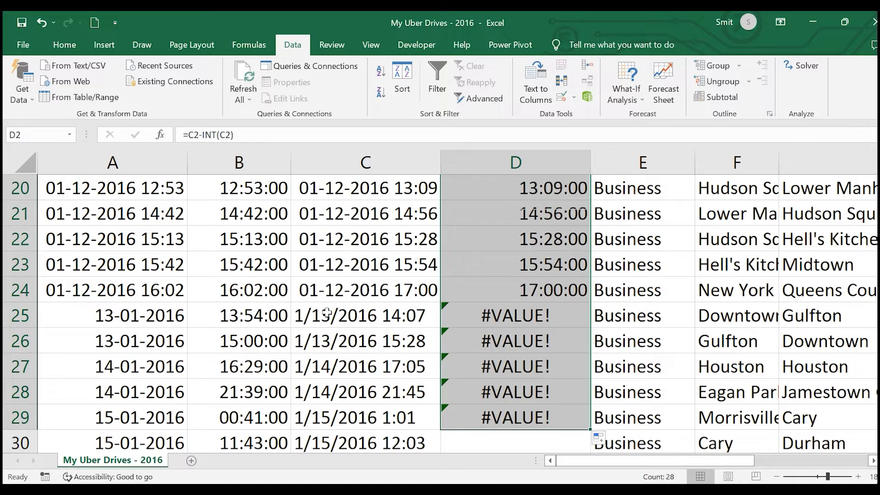
{"action": "left_click_drag", "start_coordinate": [327, 313], "coordinate": [326, 369]}
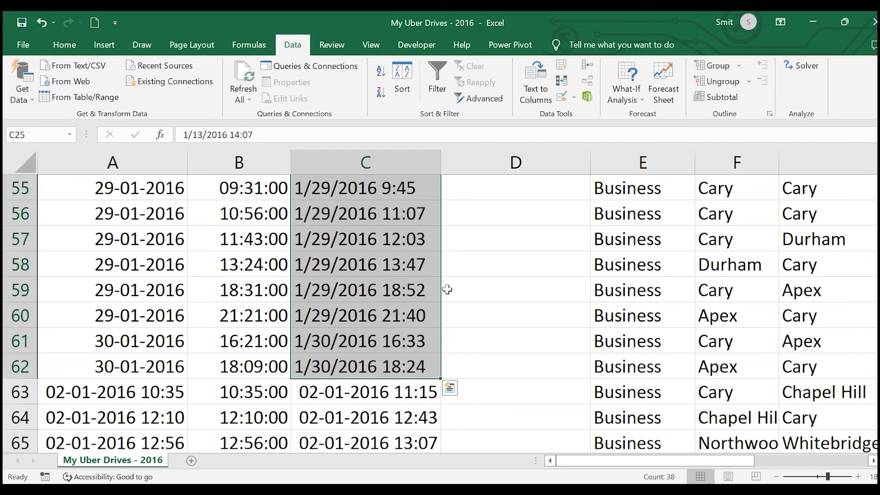
{"action": "left_click", "coordinate": [535, 89]}
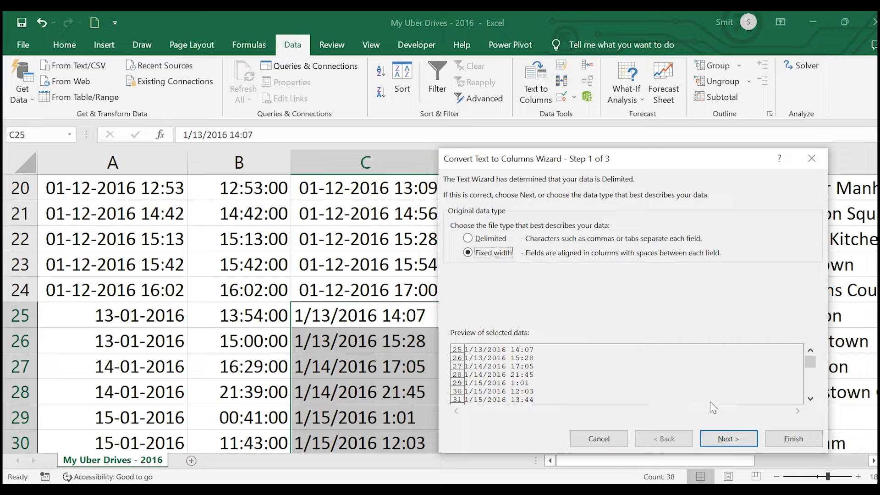
{"action": "left_click", "coordinate": [731, 440]}
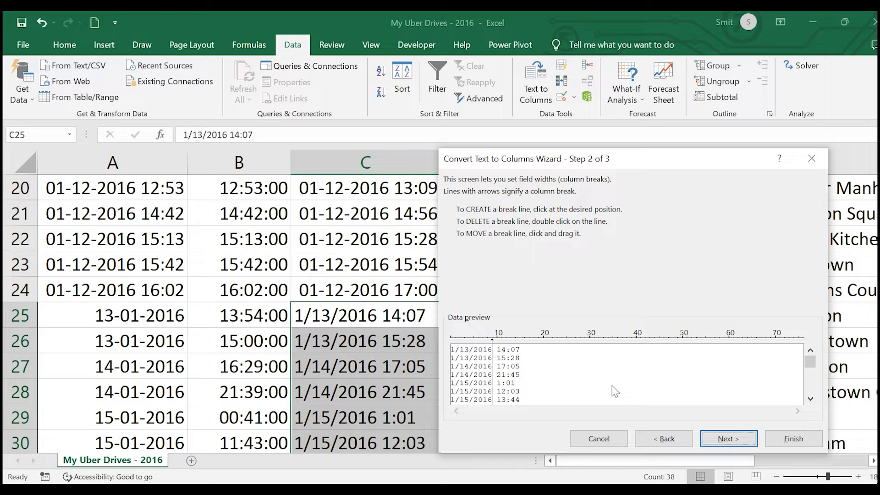
{"action": "left_click", "coordinate": [734, 440]}
- Set the end date part's format to Date MDY, finish the split at $C$25, and replace the existing data
{"action": "left_click", "coordinate": [466, 241]}
{"action": "left_click", "coordinate": [550, 242]}
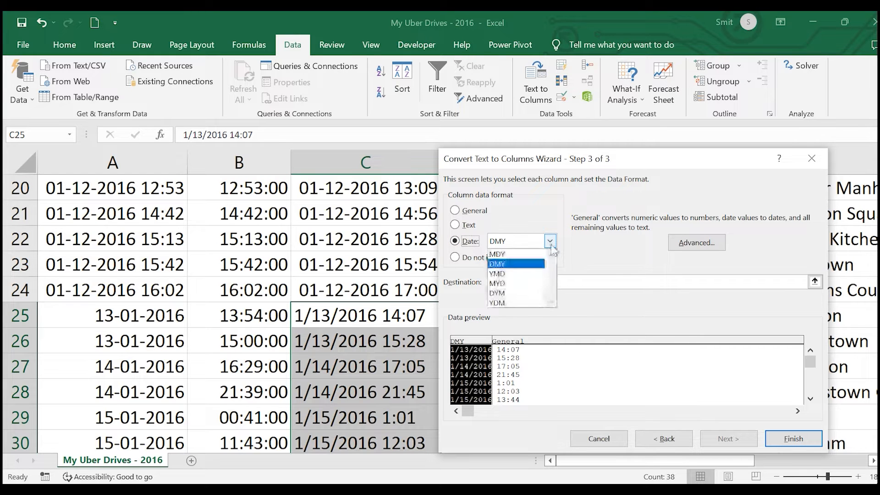
{"action": "left_click", "coordinate": [522, 256]}
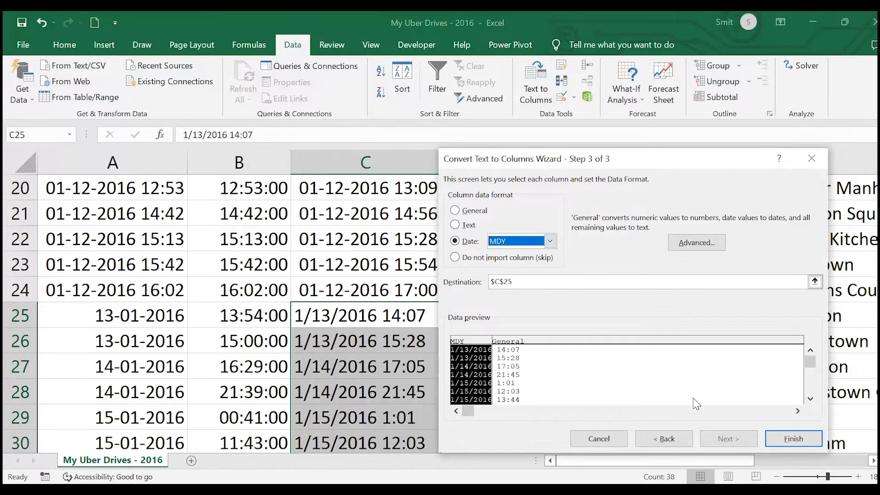
{"action": "left_click", "coordinate": [780, 442]}
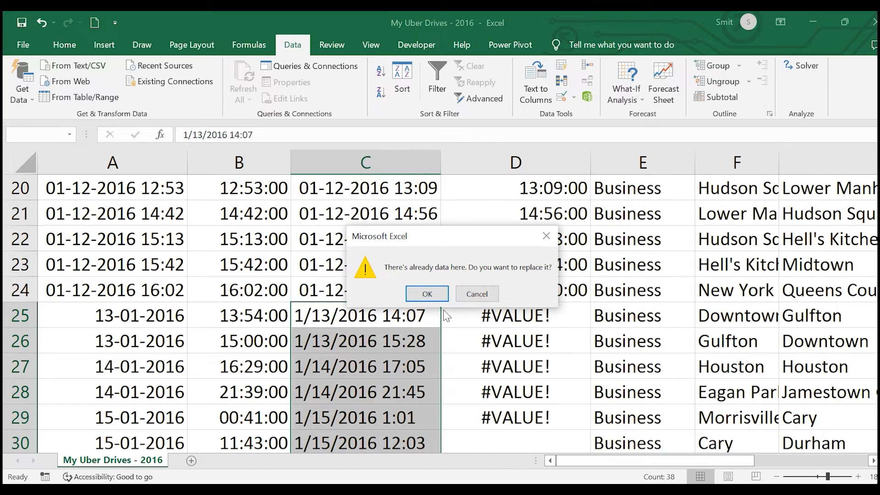
{"action": "left_click", "coordinate": [425, 292]}
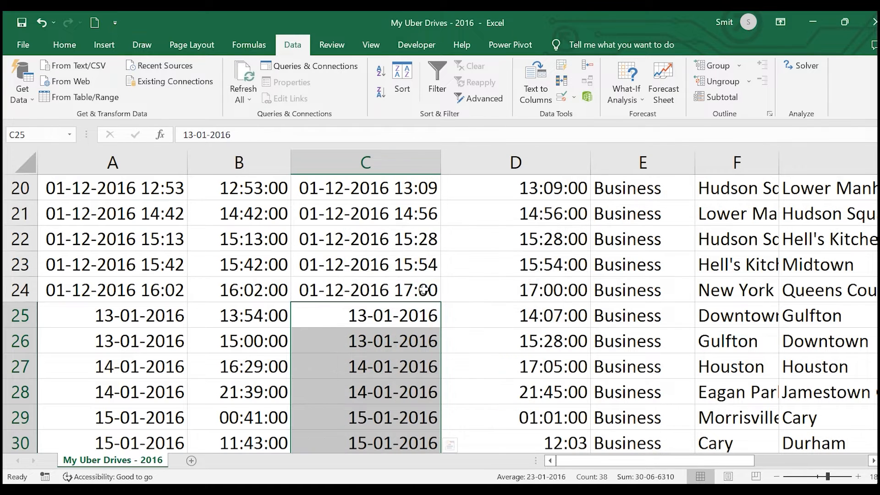
- Check the split END_DATE* and END TIME values from row 25 down past row 62
{"action": "scroll", "coordinate": [507, 339], "scroll_direction": "down", "scroll_amount": 2}
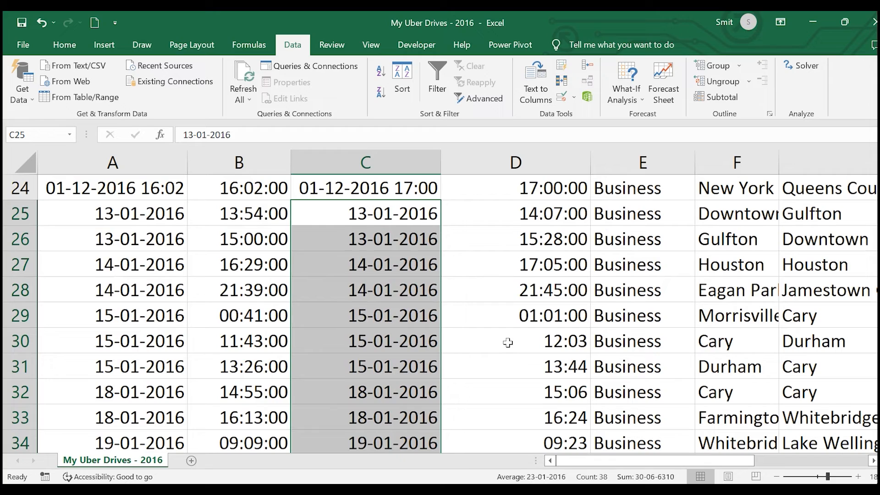
{"action": "scroll", "coordinate": [507, 342], "scroll_direction": "down", "scroll_amount": 2}
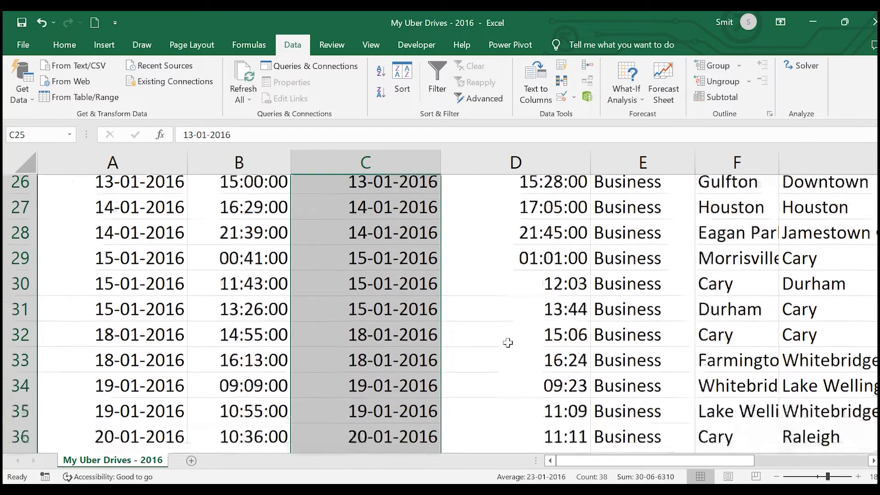
{"action": "scroll", "coordinate": [507, 342], "scroll_direction": "down", "scroll_amount": 1}
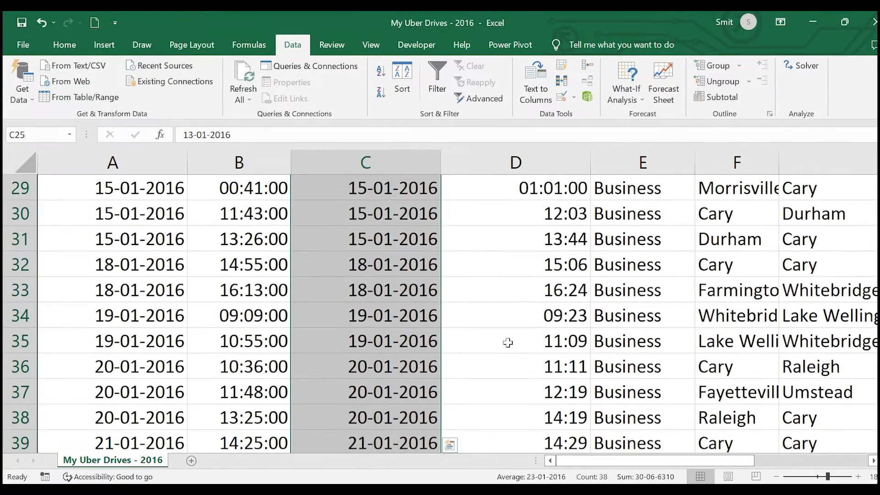
{"action": "scroll", "coordinate": [507, 343], "scroll_direction": "up", "scroll_amount": 2}
{"action": "scroll", "coordinate": [507, 342], "scroll_direction": "up", "scroll_amount": 2}
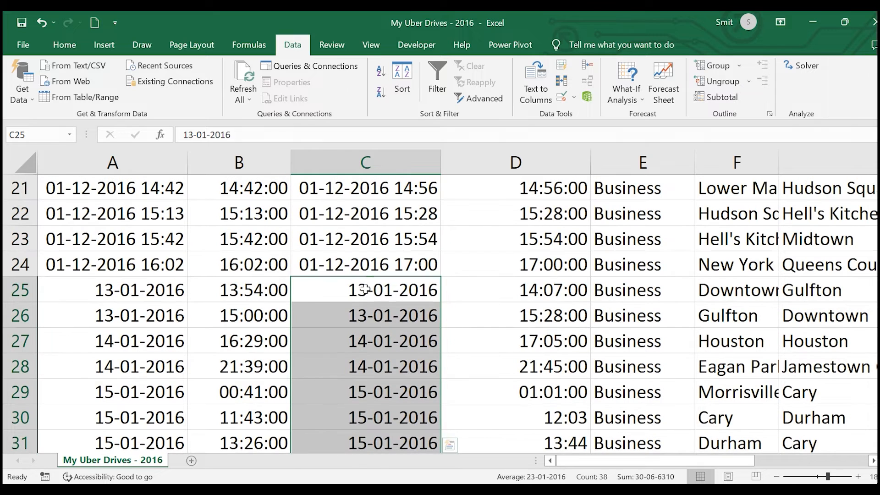
{"action": "left_click", "coordinate": [307, 311]}
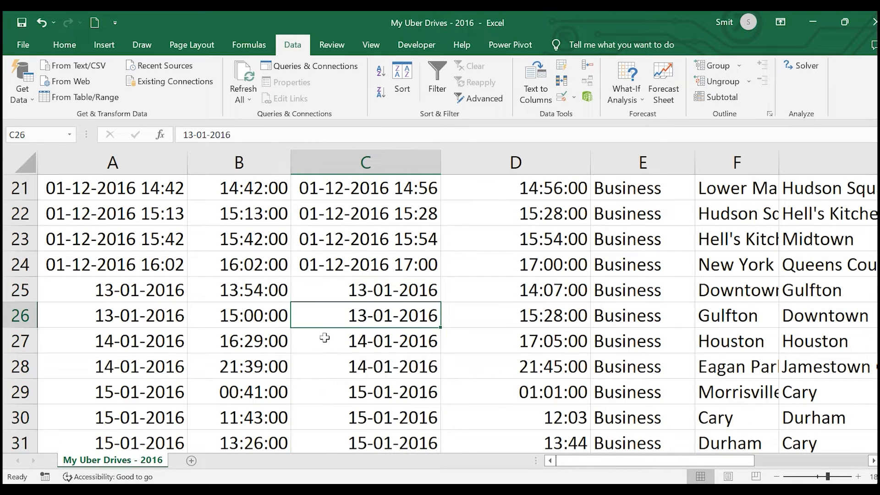
{"action": "left_click", "coordinate": [558, 402]}
{"action": "scroll", "coordinate": [474, 415], "scroll_direction": "down", "scroll_amount": 9}
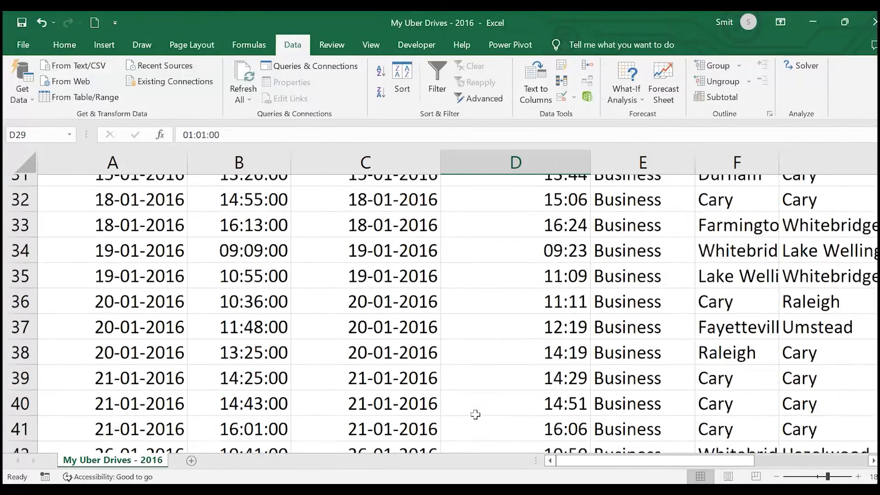
{"action": "scroll", "coordinate": [475, 415], "scroll_direction": "down", "scroll_amount": 1}
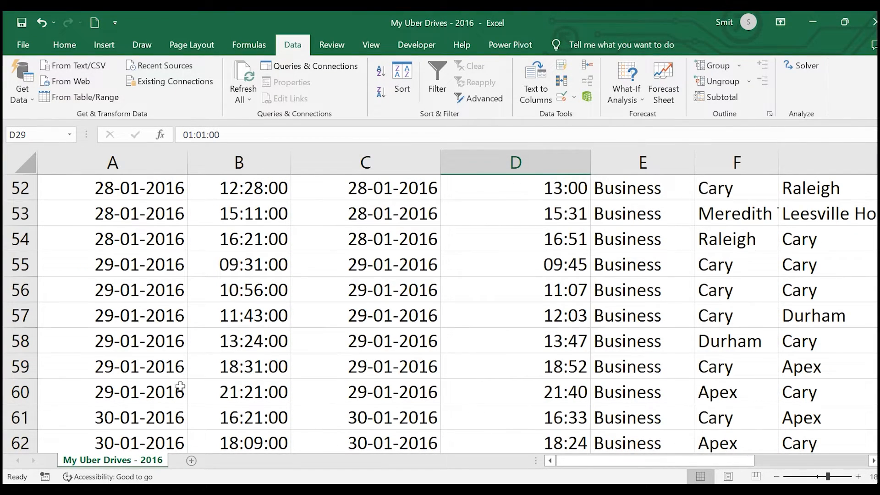
{"action": "scroll", "coordinate": [193, 384], "scroll_direction": "down", "scroll_amount": 2}
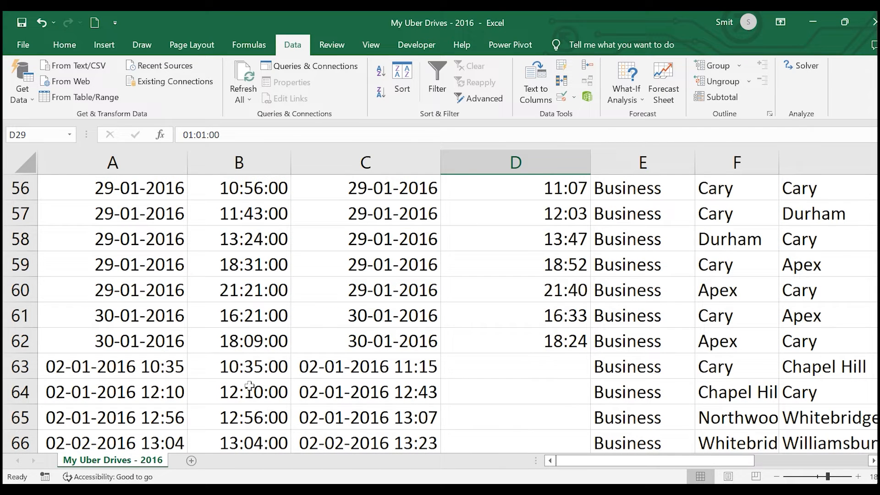
- Fit the END TIME column's width to its contents
{"action": "scroll", "coordinate": [374, 344], "scroll_direction": "up", "scroll_amount": 18}
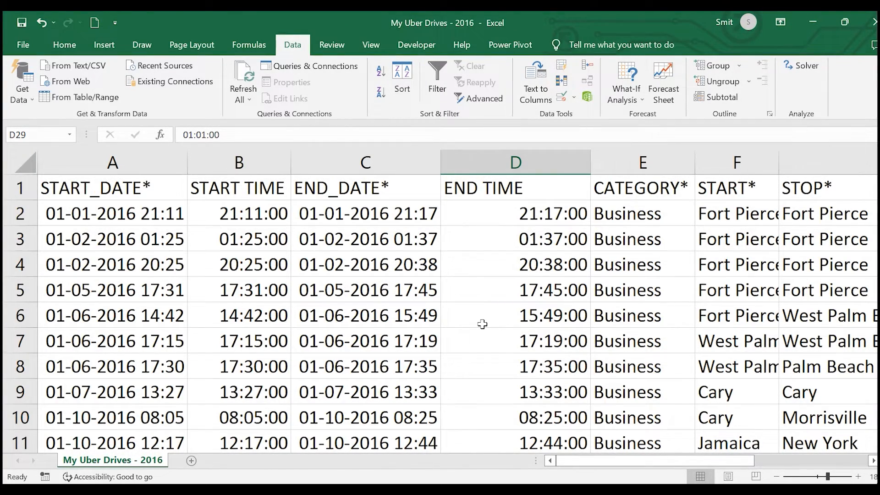
{"action": "double_click", "coordinate": [590, 156]}
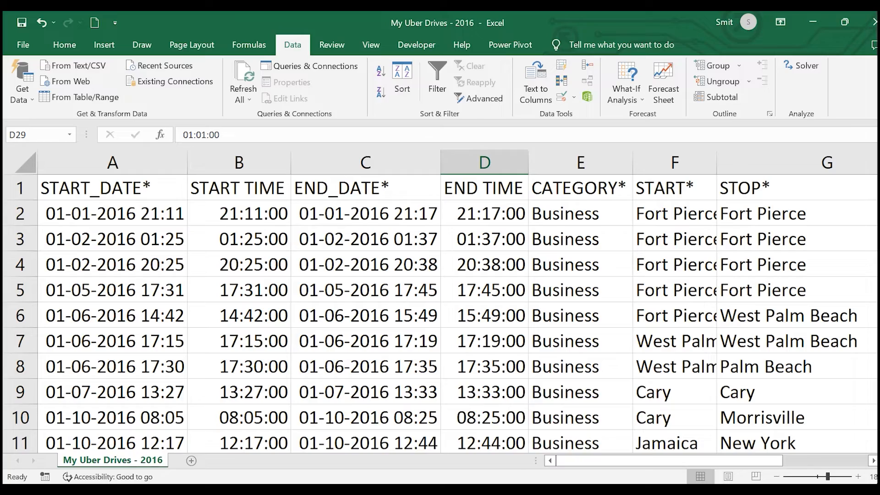
- Switch to the uber workbook and go to its header row at column A
{"action": "left_click", "coordinate": [515, 448]}
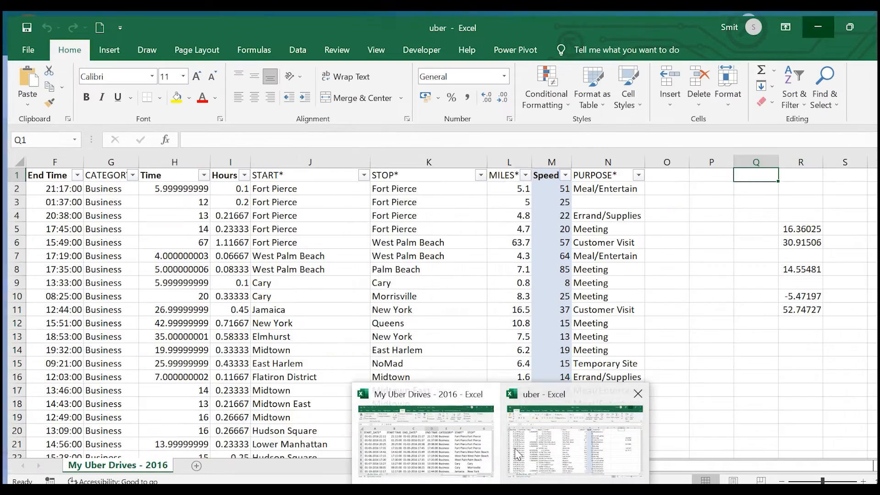
{"action": "scroll", "coordinate": [277, 265], "scroll_direction": "up", "scroll_amount": 5}
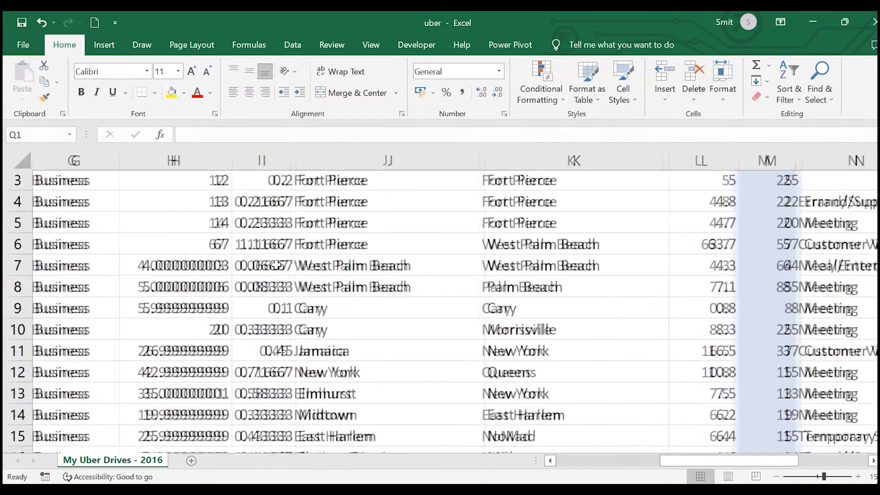
{"action": "left_click", "coordinate": [564, 458]}
{"action": "left_click", "coordinate": [565, 457]}
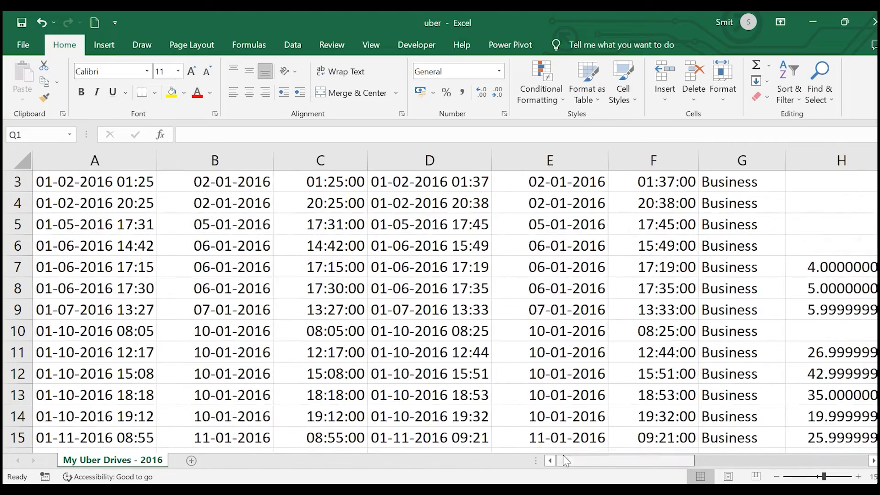
{"action": "scroll", "coordinate": [301, 356], "scroll_direction": "up", "scroll_amount": 2}
{"action": "scroll", "coordinate": [302, 356], "scroll_direction": "up", "scroll_amount": 5}
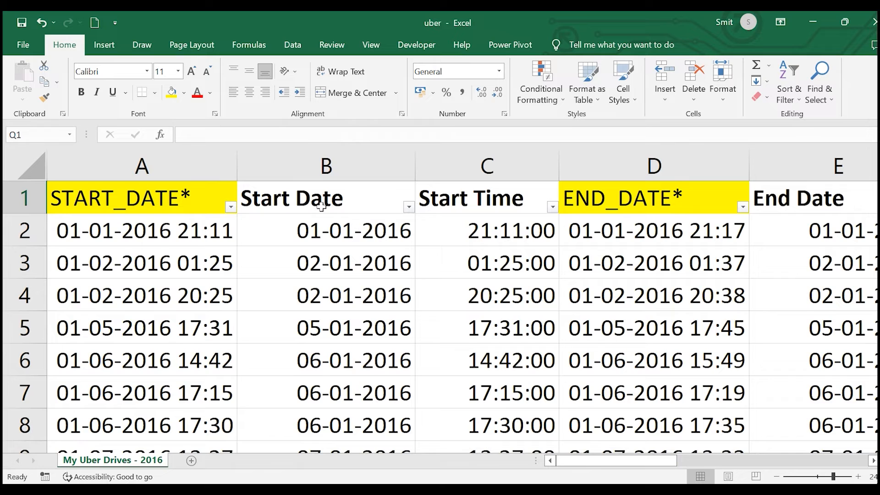
- Change the header in B1 to Start DATE
{"action": "double_click", "coordinate": [376, 205]}
{"action": "key", "text": "BackSpace"}
{"action": "key", "text": "BackSpace"}
{"action": "key", "text": "BackSpace"}
{"action": "key", "text": "BackSpace"}
{"action": "key", "text": "BackSpace"}
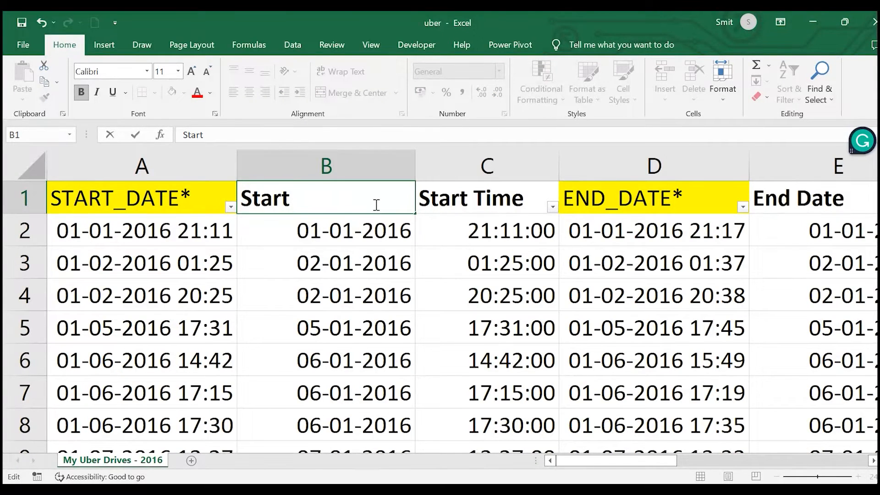
{"action": "type", "text": "DATE"}
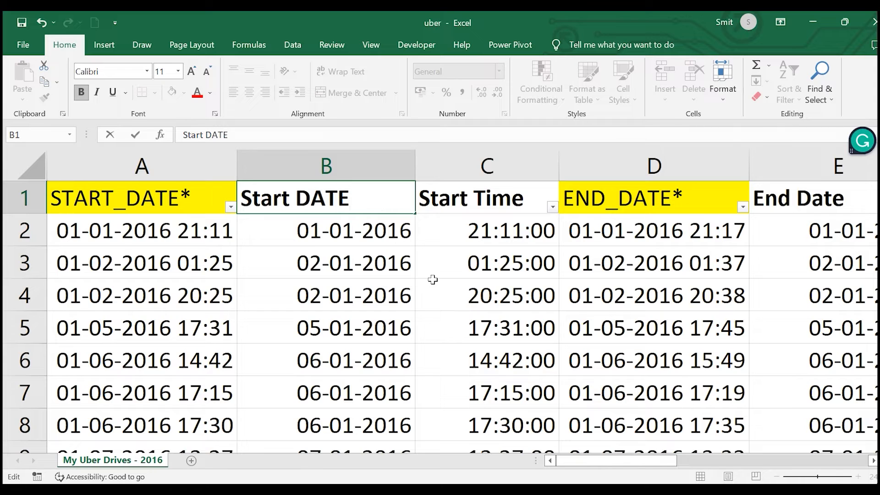
{"action": "left_click", "coordinate": [433, 280]}
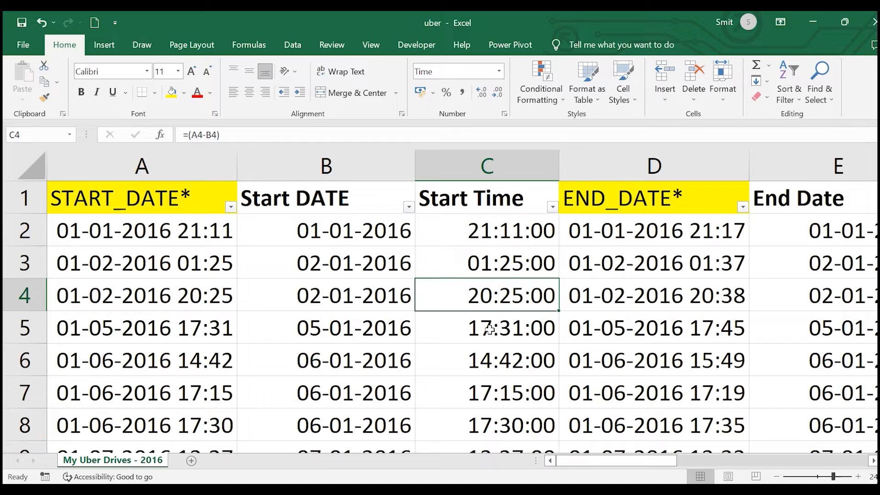
- Review the separate start and end date and time column headers in row 1, from column B across to Time
{"action": "left_click", "coordinate": [302, 200]}
{"action": "left_click", "coordinate": [472, 201]}
{"action": "scroll", "coordinate": [697, 292], "scroll_direction": "right", "scroll_amount": 2}
{"action": "scroll", "coordinate": [697, 292], "scroll_direction": "left", "scroll_amount": 2}
{"action": "scroll", "coordinate": [698, 291], "scroll_direction": "right", "scroll_amount": 3}
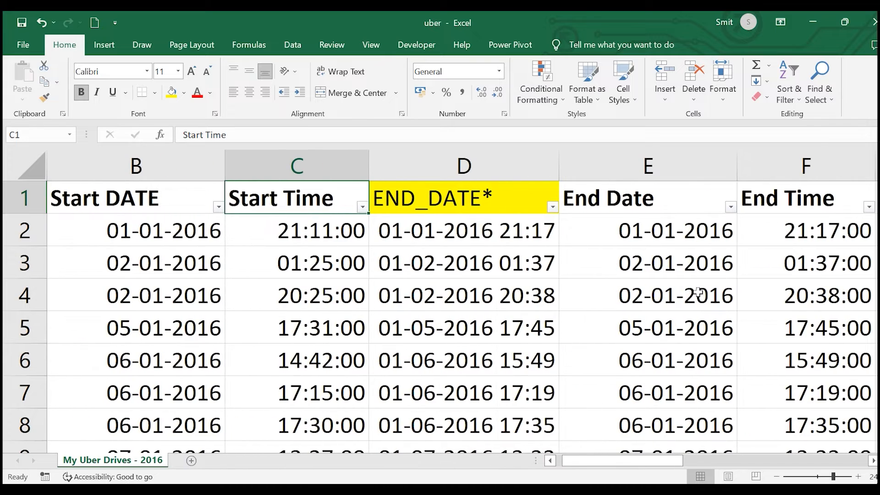
{"action": "left_click", "coordinate": [697, 211]}
{"action": "left_click", "coordinate": [783, 210]}
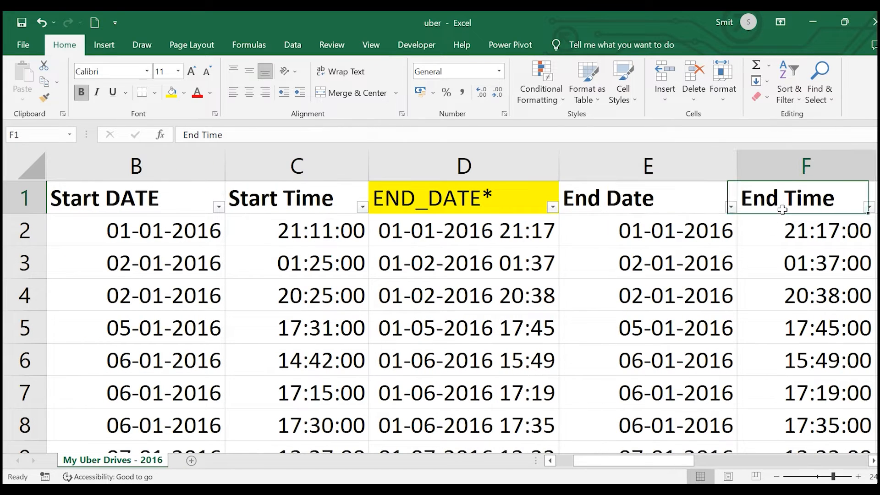
{"action": "scroll", "coordinate": [712, 349], "scroll_direction": "right", "scroll_amount": 1}
{"action": "scroll", "coordinate": [713, 349], "scroll_direction": "right", "scroll_amount": 2}
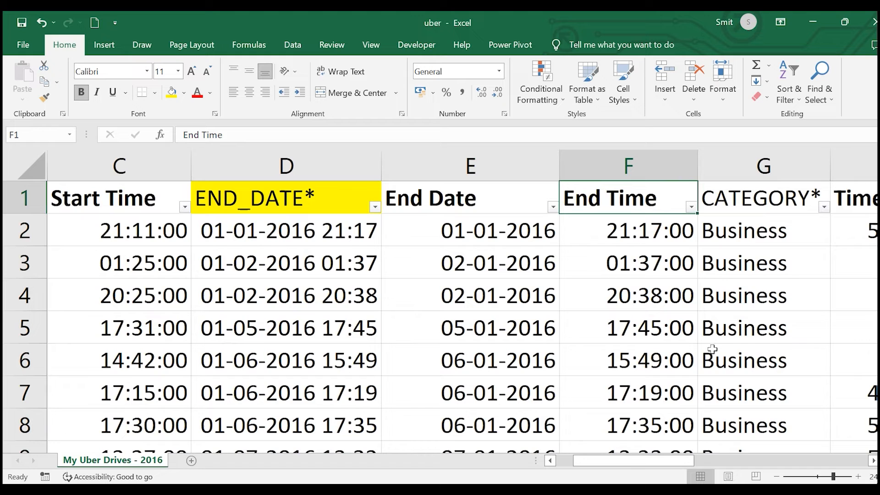
{"action": "scroll", "coordinate": [737, 295], "scroll_direction": "right", "scroll_amount": 2}
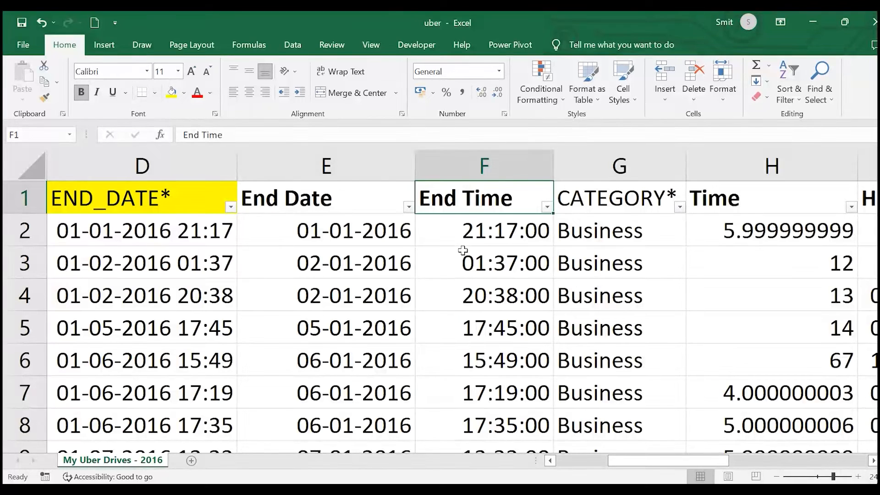
- Inspect the End Time formula in F2 and the Time formula in H2 along with the cells it references
{"action": "left_click", "coordinate": [495, 240]}
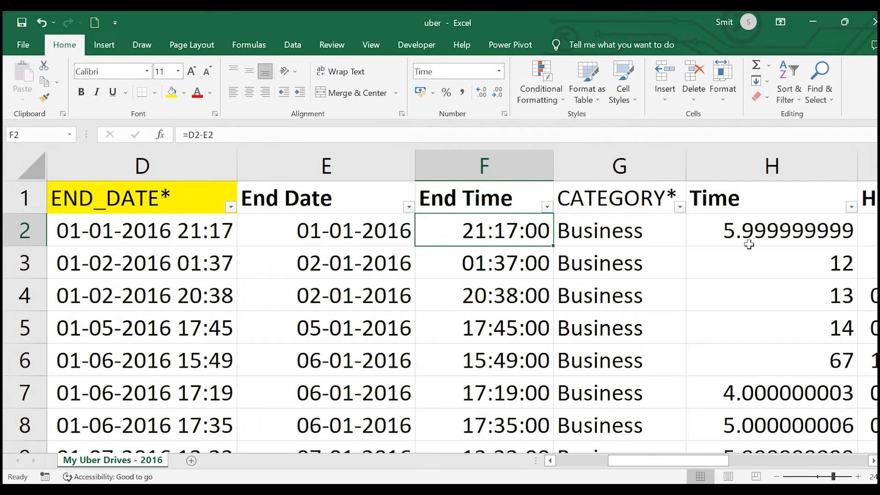
{"action": "left_click", "coordinate": [731, 230]}
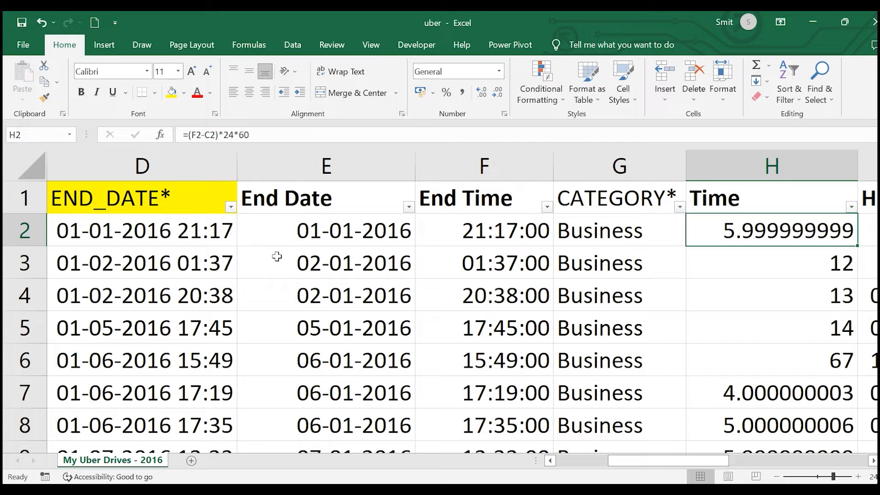
{"action": "double_click", "coordinate": [769, 235]}
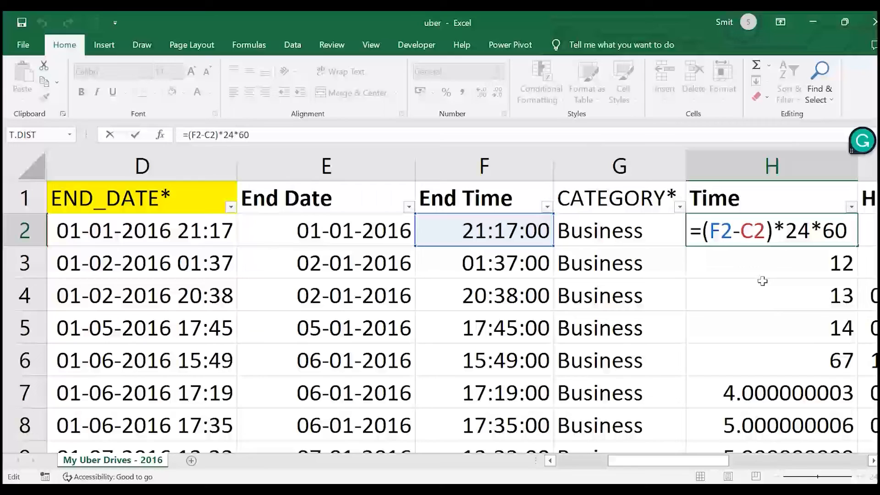
{"action": "left_click", "coordinate": [874, 462]}
{"action": "left_click", "coordinate": [873, 462]}
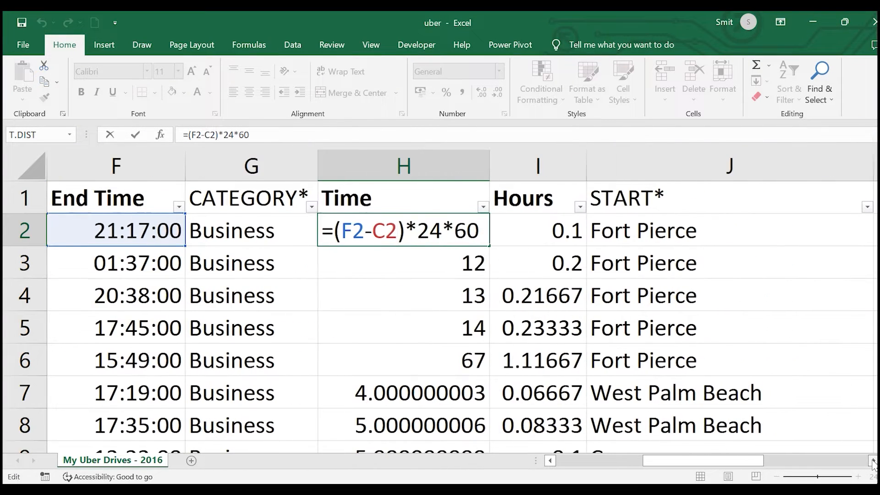
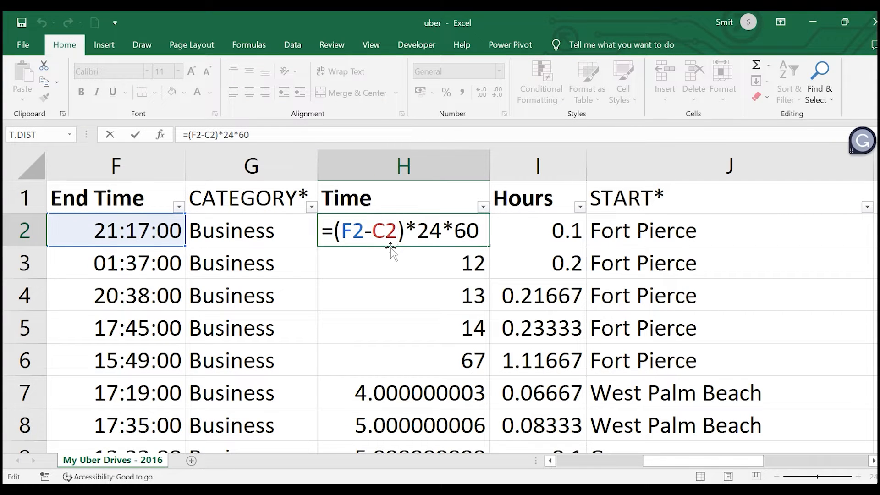
{"action": "key", "text": "ctrl+Return"}
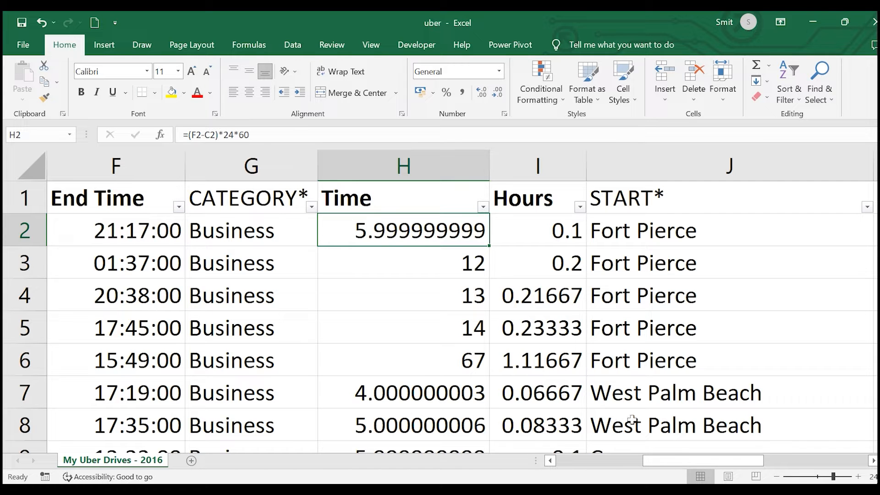
- Compare the Start Time and End Time columns, and inspect the Hours formula in I2
{"action": "left_click", "coordinate": [550, 460]}
{"action": "left_click", "coordinate": [551, 460]}
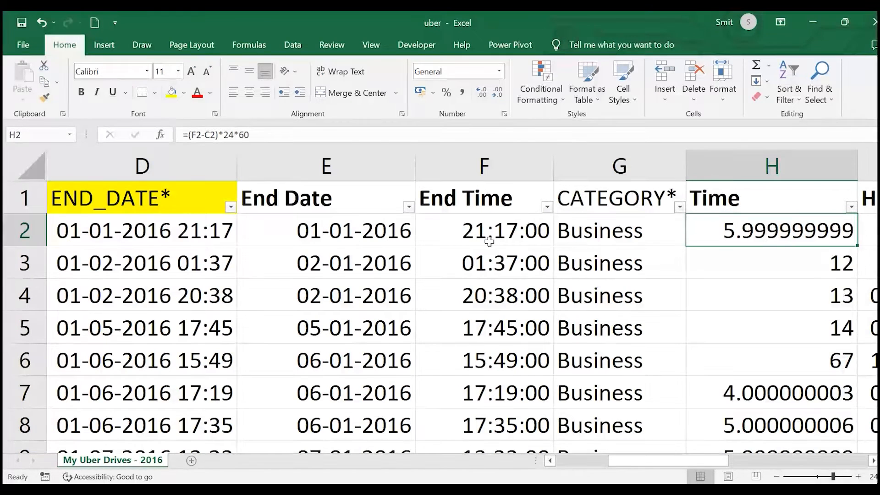
{"action": "scroll", "coordinate": [491, 263], "scroll_direction": "left", "scroll_amount": 3}
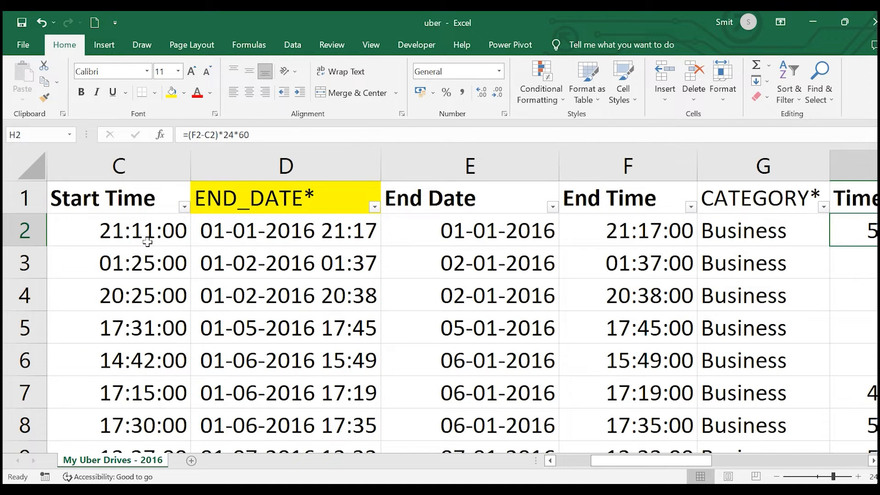
{"action": "scroll", "coordinate": [396, 297], "scroll_direction": "right", "scroll_amount": 5}
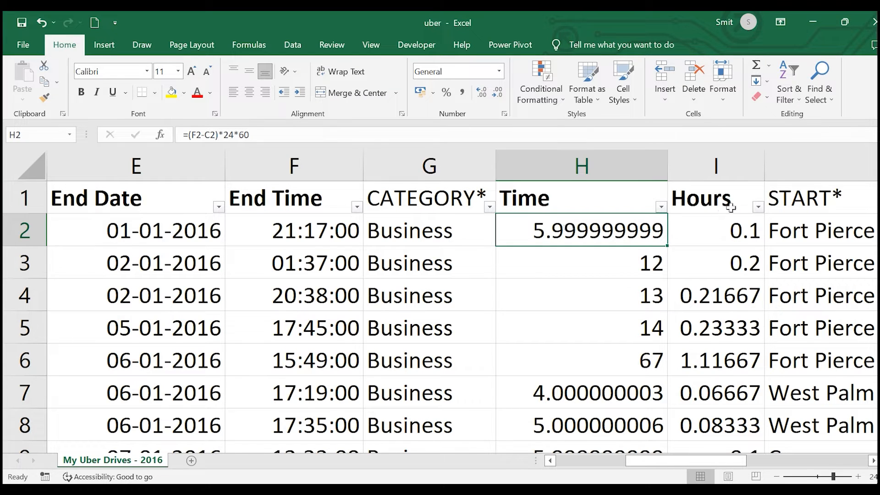
{"action": "double_click", "coordinate": [741, 221]}
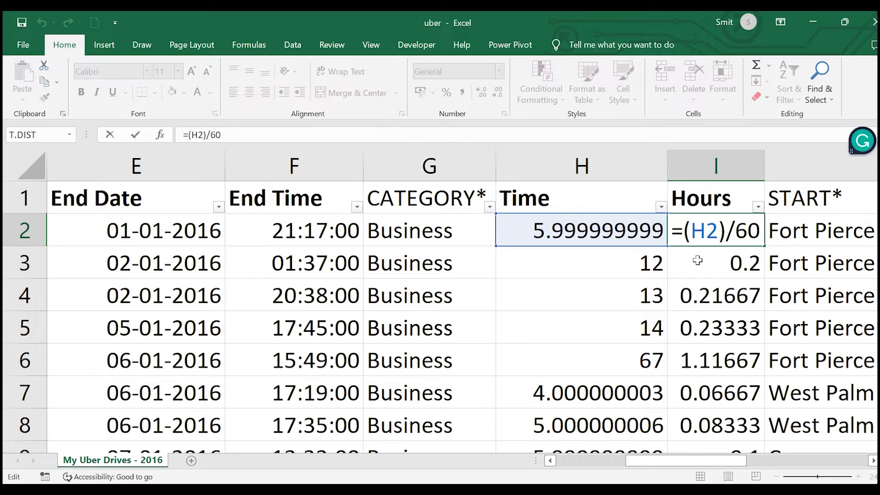
{"action": "key", "text": "Escape"}
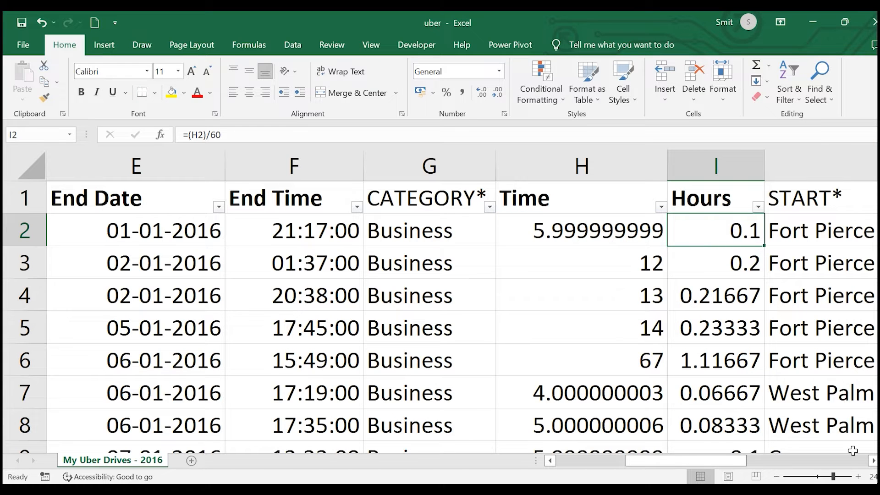
- Inspect the Speed formula in M2 and the cells it references
{"action": "left_click", "coordinate": [873, 461]}
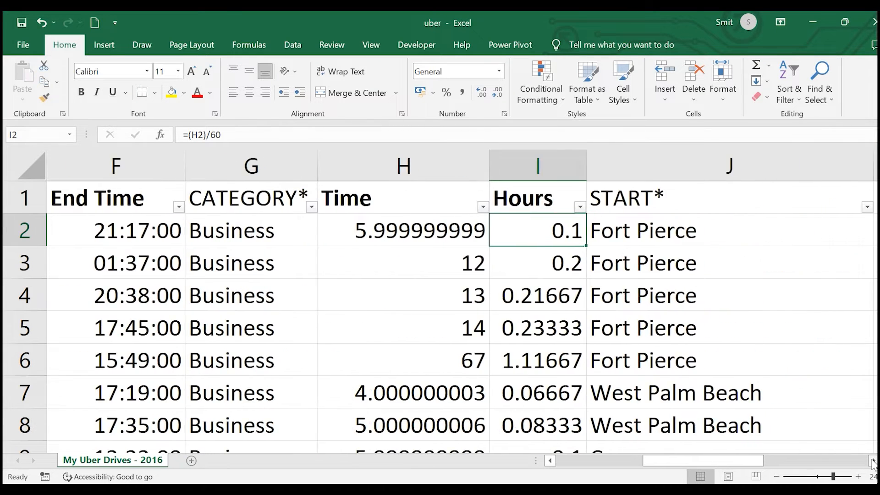
{"action": "left_click", "coordinate": [872, 461]}
{"action": "left_click", "coordinate": [872, 461]}
{"action": "left_click", "coordinate": [872, 461]}
{"action": "left_click", "coordinate": [872, 461]}
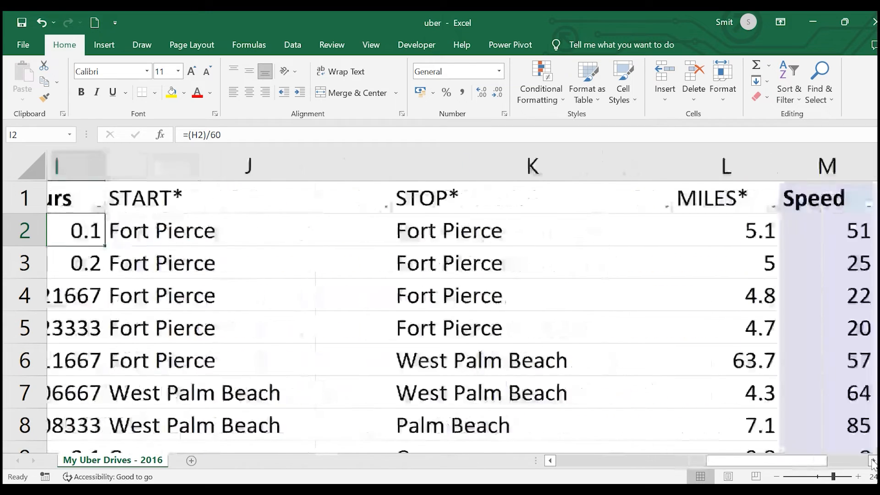
{"action": "left_click", "coordinate": [762, 236]}
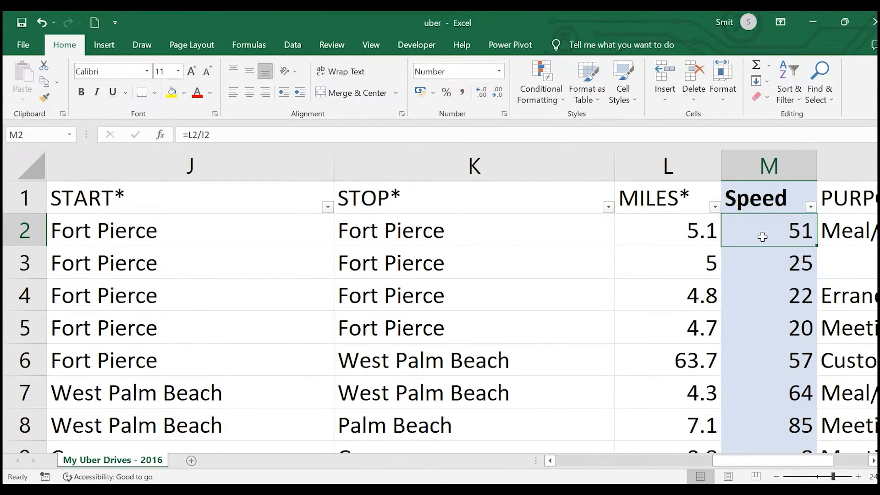
{"action": "double_click", "coordinate": [762, 236]}
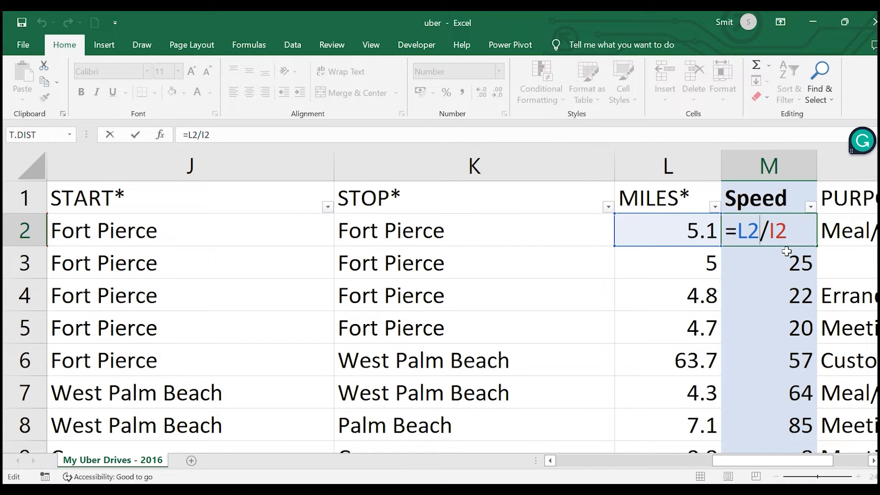
{"action": "left_click", "coordinate": [791, 272]}
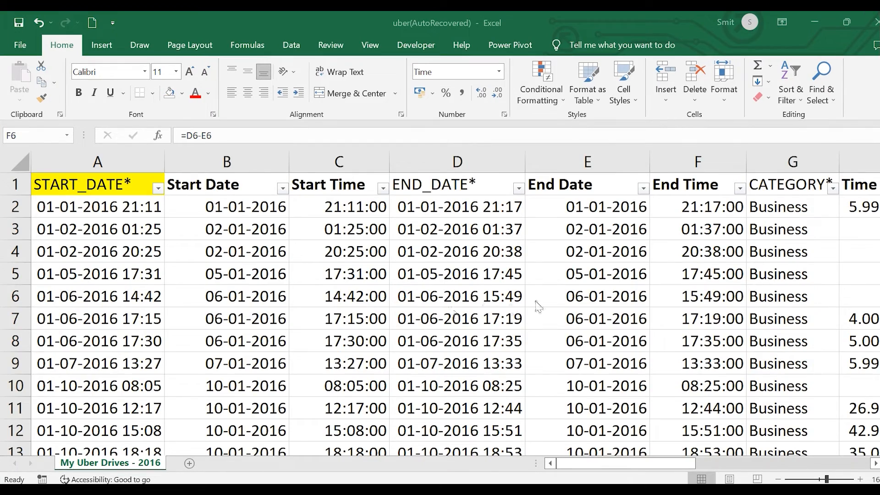
- In the uber(AutoRecovered) workbook, review the Time formula in H2 against the end date and time columns
{"action": "scroll", "coordinate": [538, 306], "scroll_direction": "up", "scroll_amount": 2}
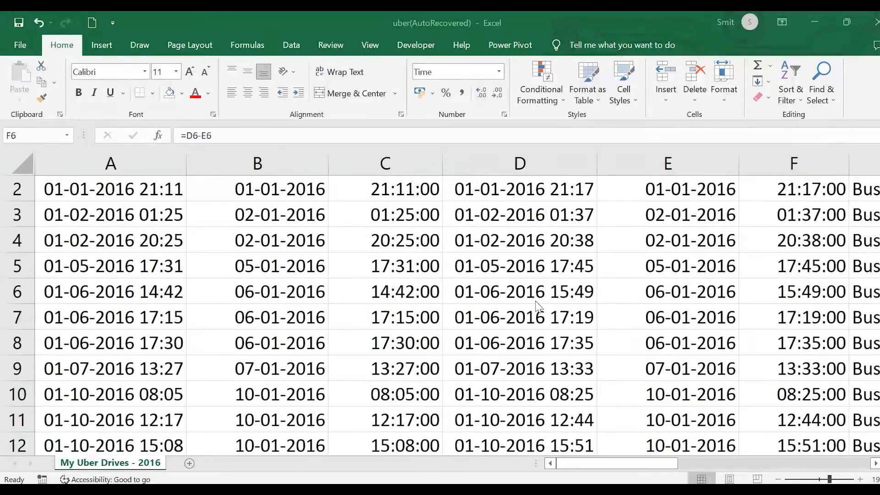
{"action": "scroll", "coordinate": [539, 306], "scroll_direction": "up", "scroll_amount": 1}
{"action": "scroll", "coordinate": [539, 306], "scroll_direction": "right", "scroll_amount": 3}
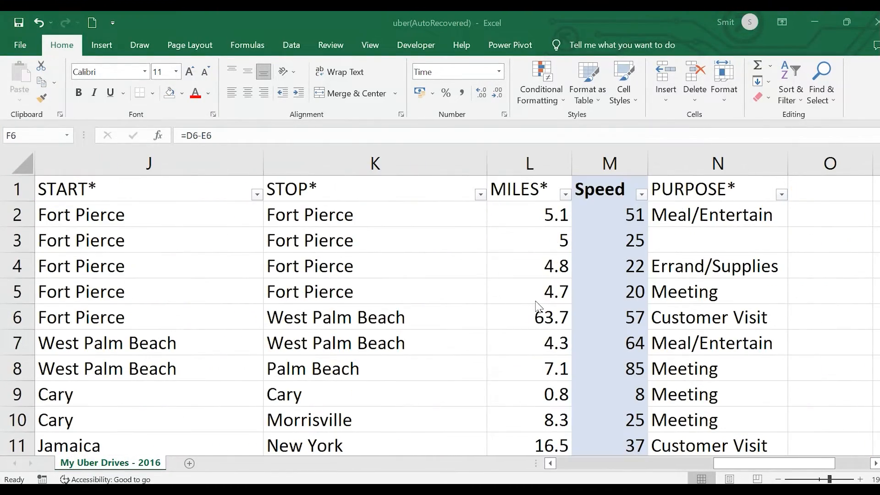
{"action": "scroll", "coordinate": [389, 240], "scroll_direction": "left", "scroll_amount": 3}
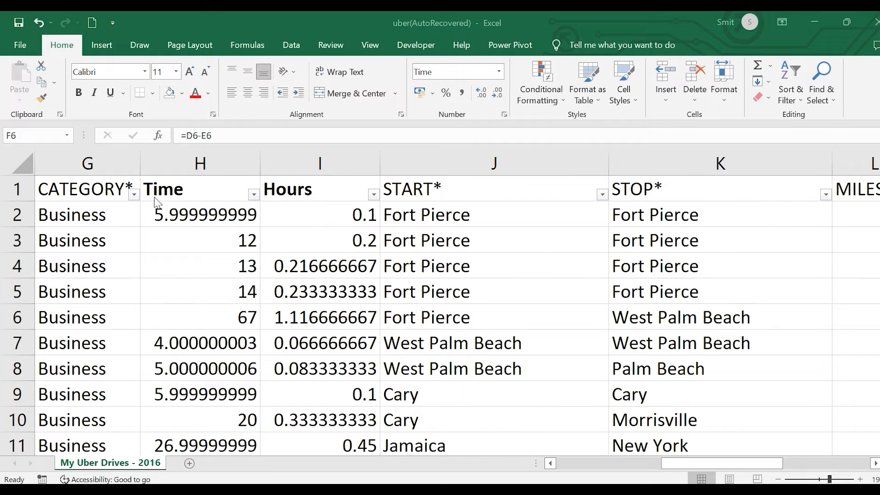
{"action": "left_click", "coordinate": [191, 217]}
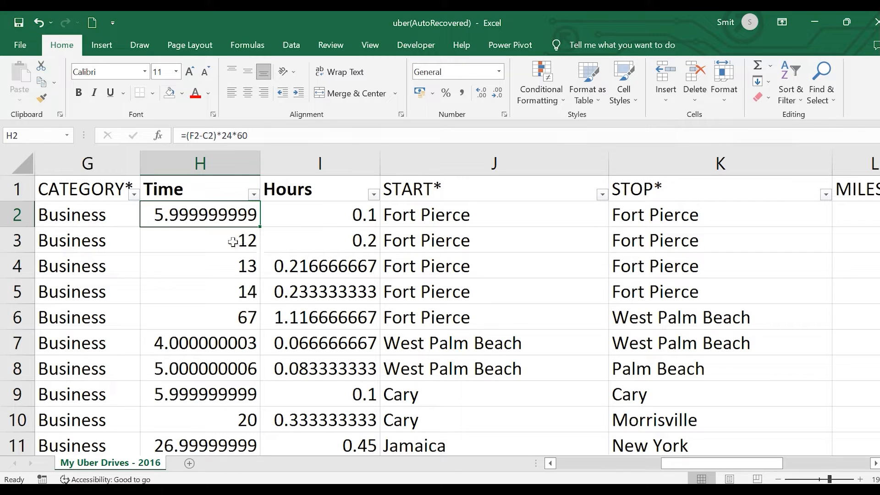
{"action": "scroll", "coordinate": [267, 239], "scroll_direction": "left", "scroll_amount": 3}
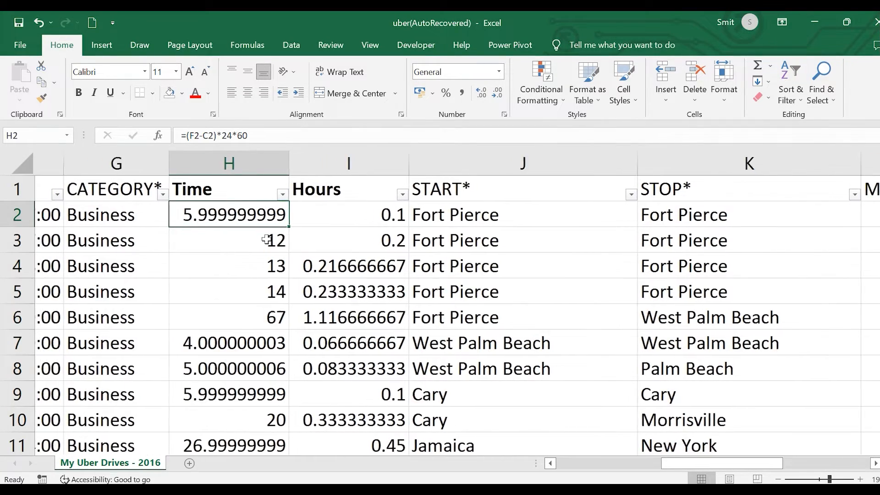
{"action": "scroll", "coordinate": [265, 238], "scroll_direction": "left", "scroll_amount": 1}
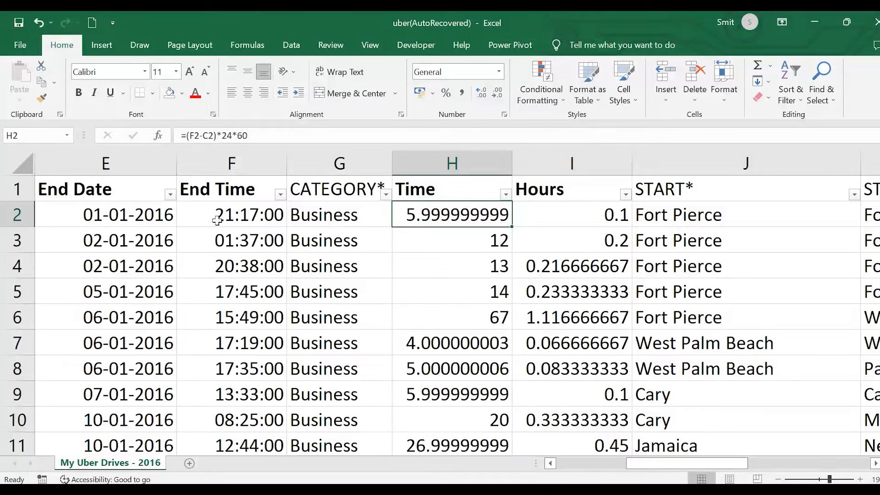
{"action": "scroll", "coordinate": [217, 221], "scroll_direction": "left", "scroll_amount": 2}
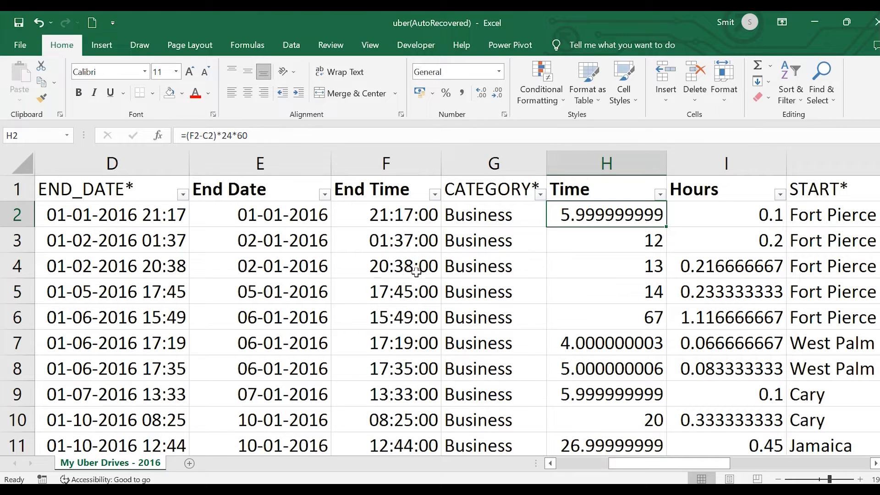
- Filter the Time column to only the values -1432, -1427, -1424 and -1419
{"action": "left_click", "coordinate": [661, 195]}
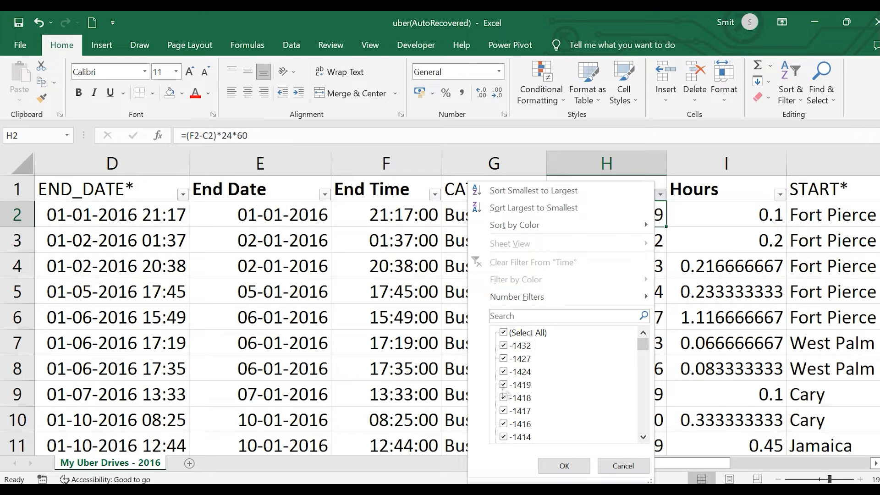
{"action": "left_click", "coordinate": [504, 334]}
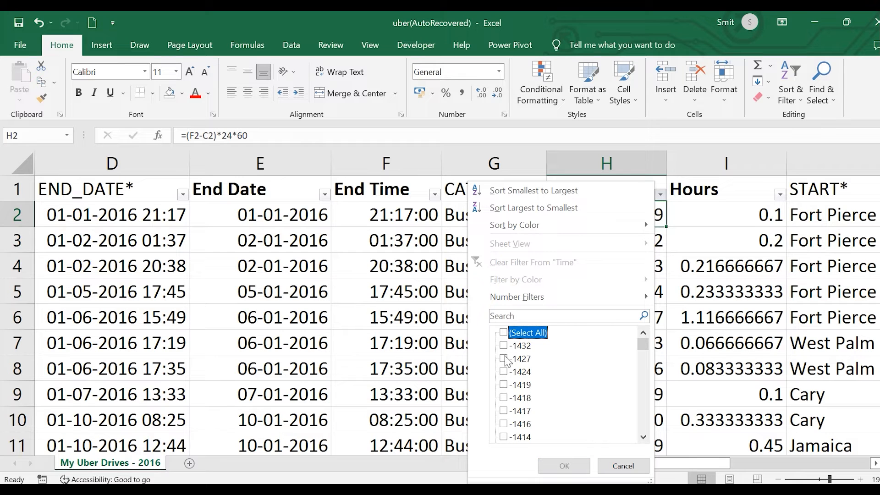
{"action": "left_click", "coordinate": [504, 346]}
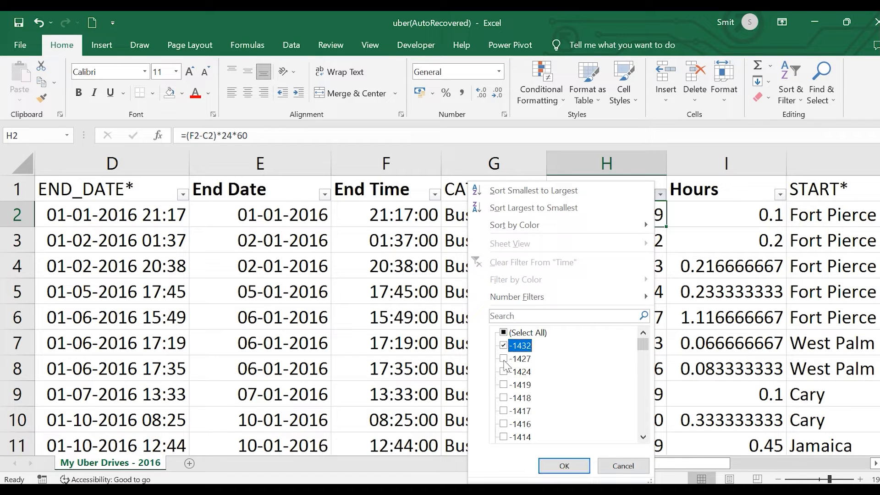
{"action": "left_click", "coordinate": [504, 358]}
{"action": "left_click", "coordinate": [504, 372]}
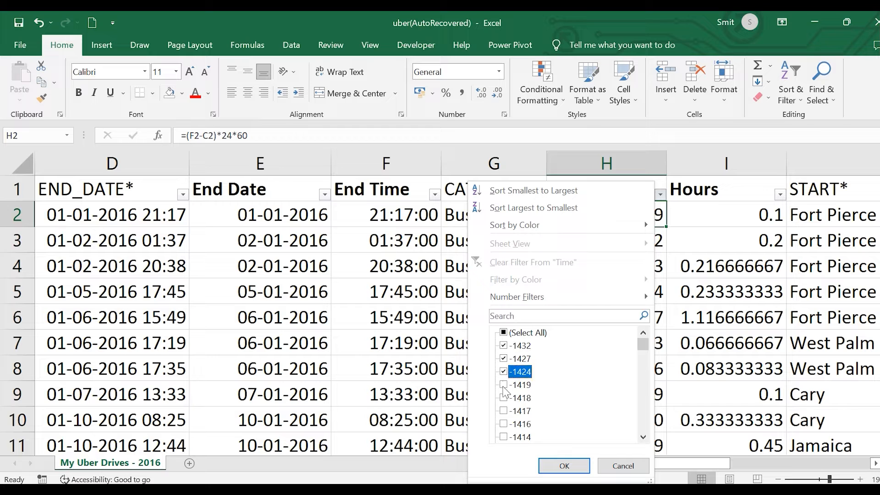
{"action": "left_click", "coordinate": [504, 385]}
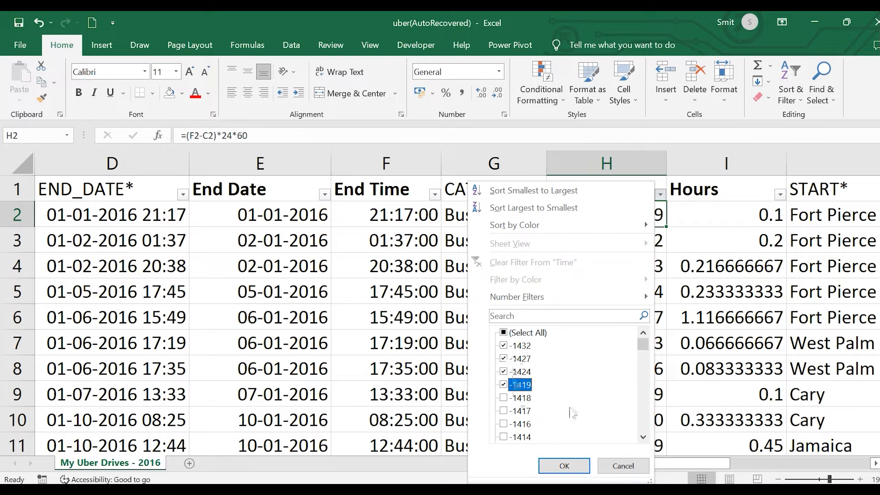
{"action": "left_click", "coordinate": [643, 402]}
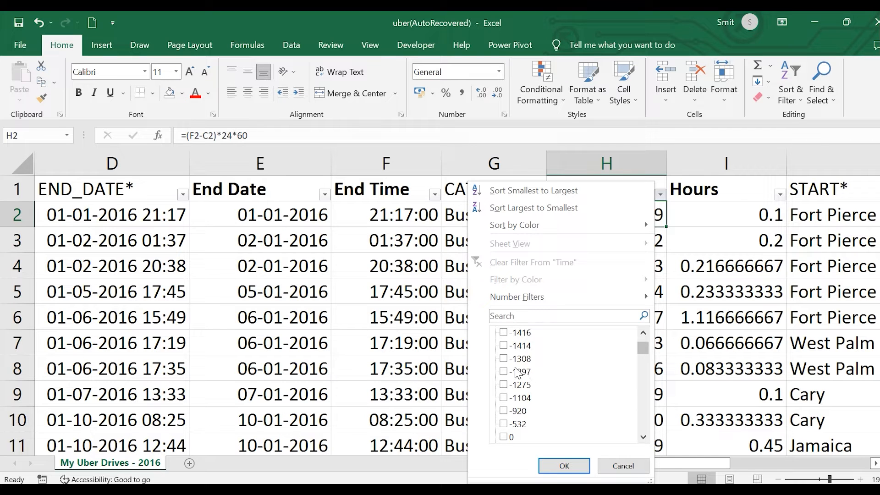
{"action": "left_click", "coordinate": [645, 402]}
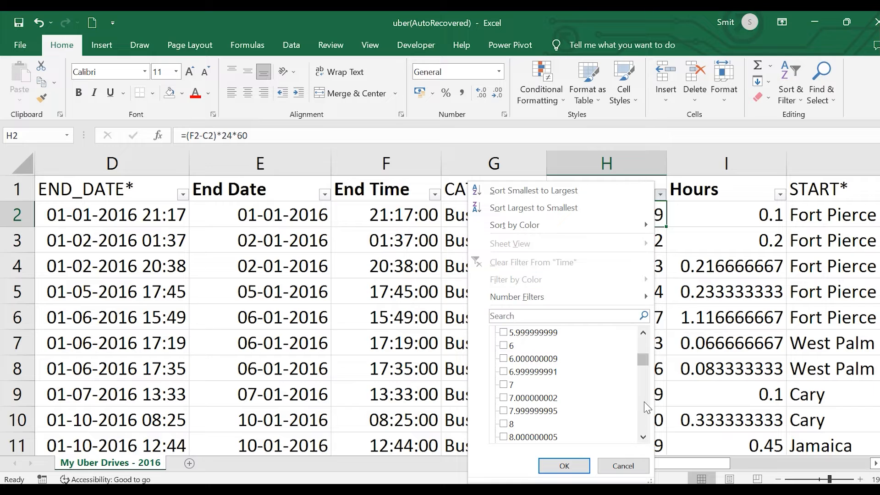
{"action": "left_click", "coordinate": [567, 466]}
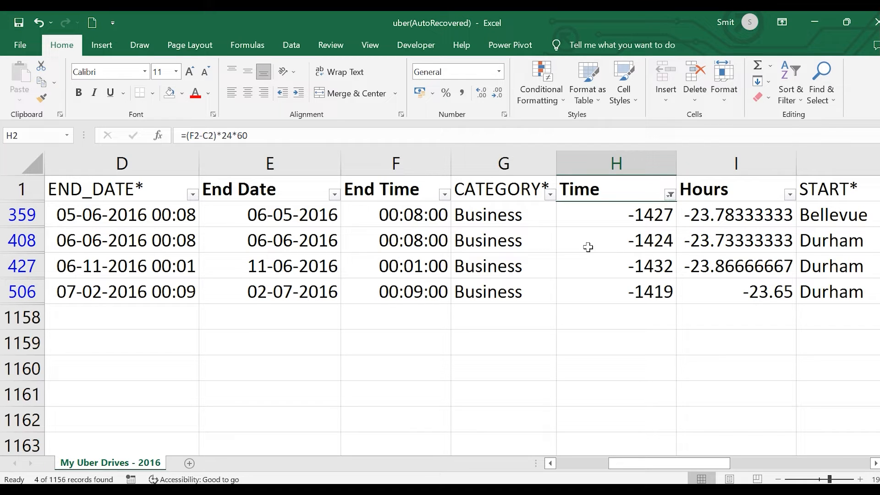
- Inspect the Time formula in H359 among the filtered rows
{"action": "left_click", "coordinate": [405, 310]}
{"action": "right_click", "coordinate": [406, 310]}
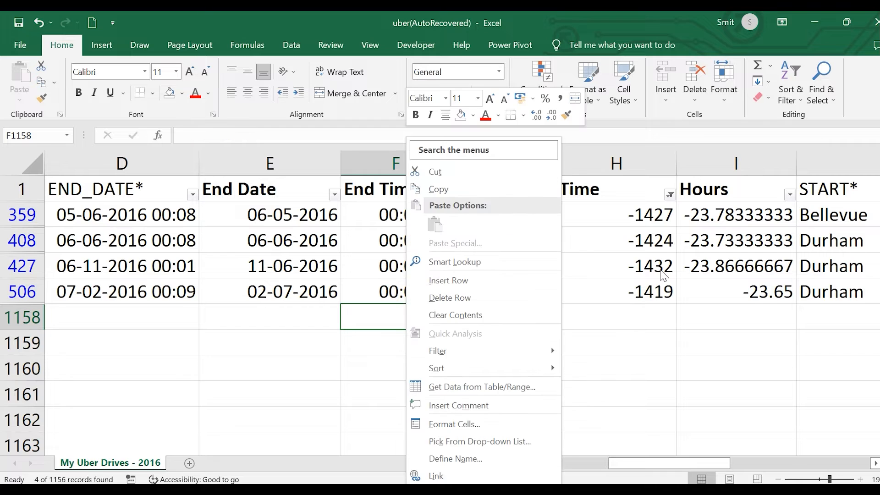
{"action": "key", "text": "Escape"}
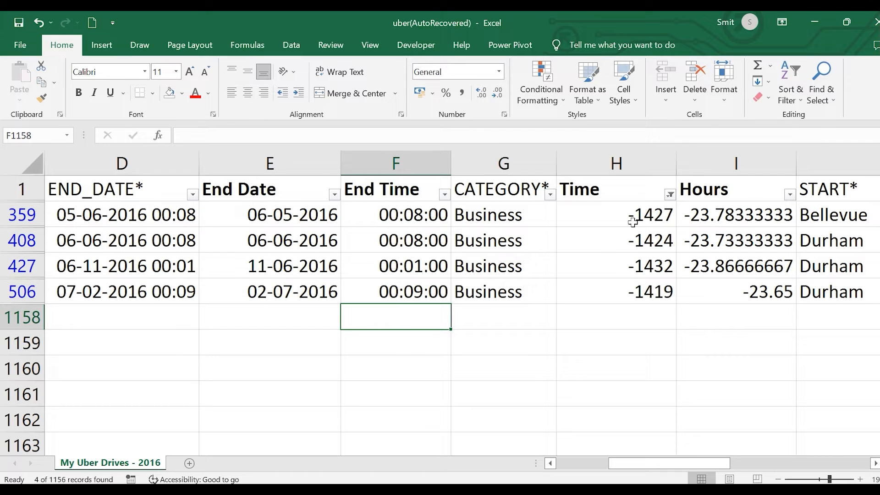
{"action": "left_click", "coordinate": [654, 222]}
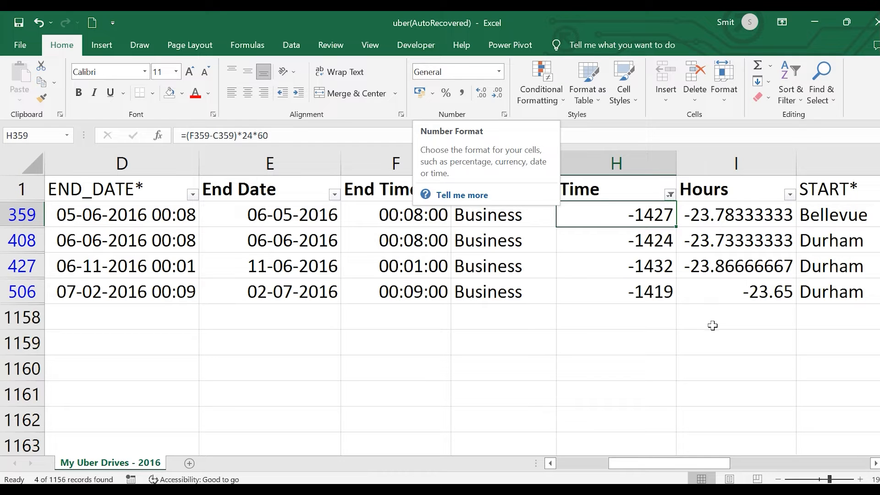
{"action": "left_click", "coordinate": [659, 326]}
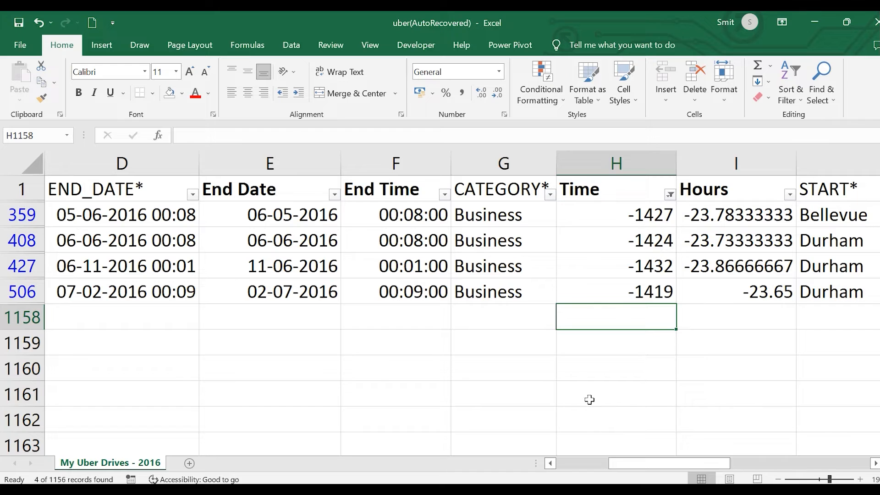
- Fill the Start Date and Start Time cells B359 and C359 with yellow
{"action": "left_click", "coordinate": [550, 463]}
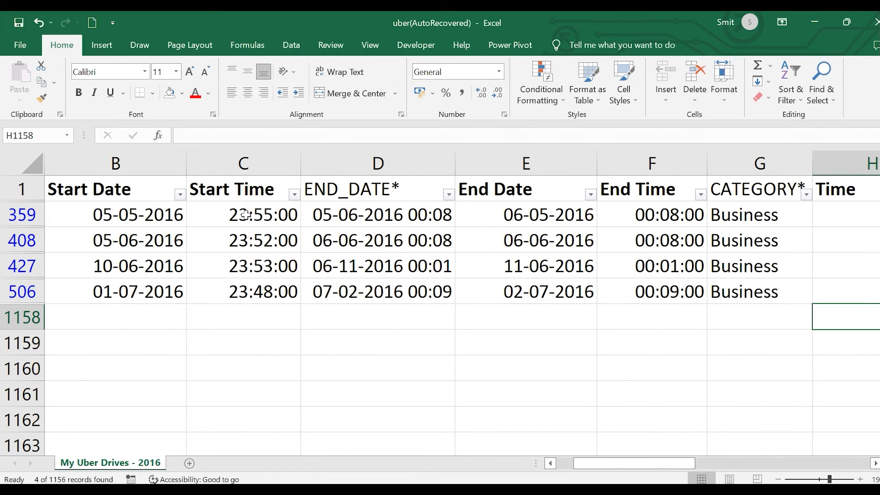
{"action": "left_click", "coordinate": [128, 215]}
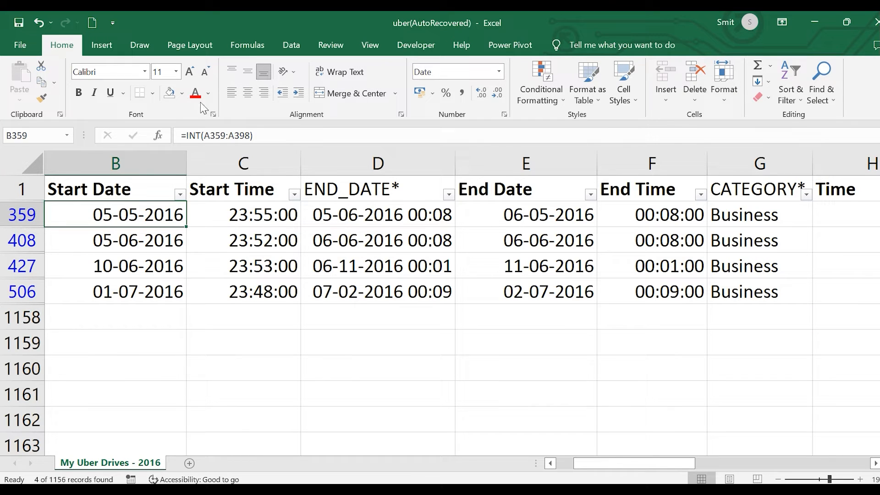
{"action": "left_click", "coordinate": [182, 93]}
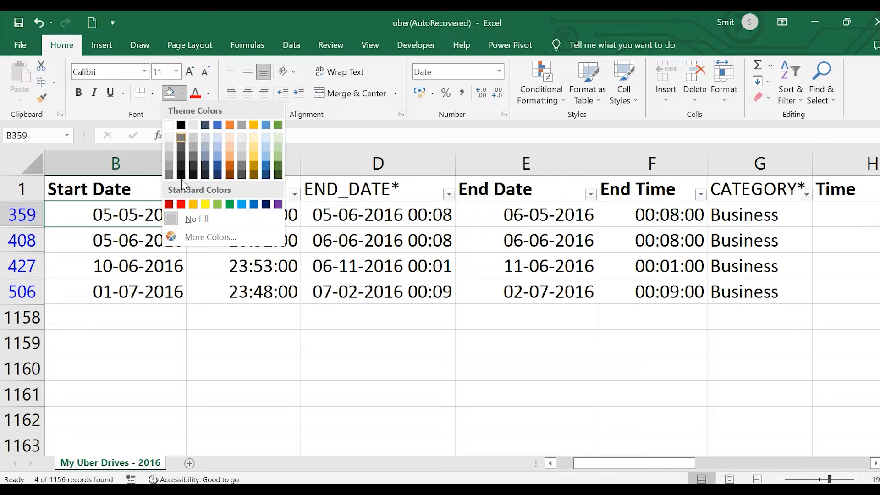
{"action": "left_click", "coordinate": [204, 203]}
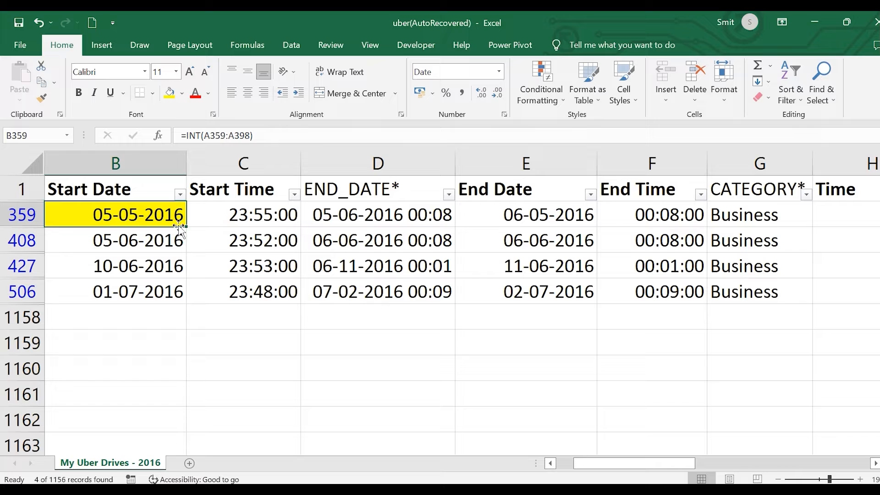
{"action": "left_click", "coordinate": [249, 225]}
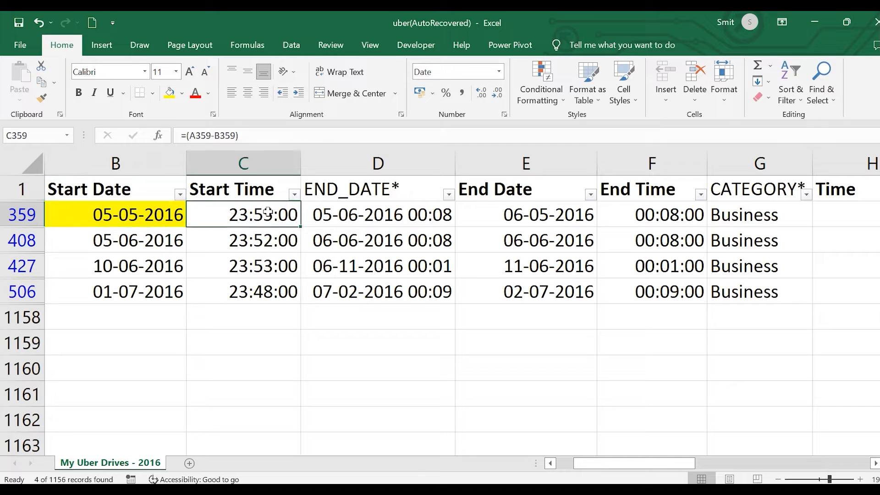
{"action": "left_click", "coordinate": [170, 93]}
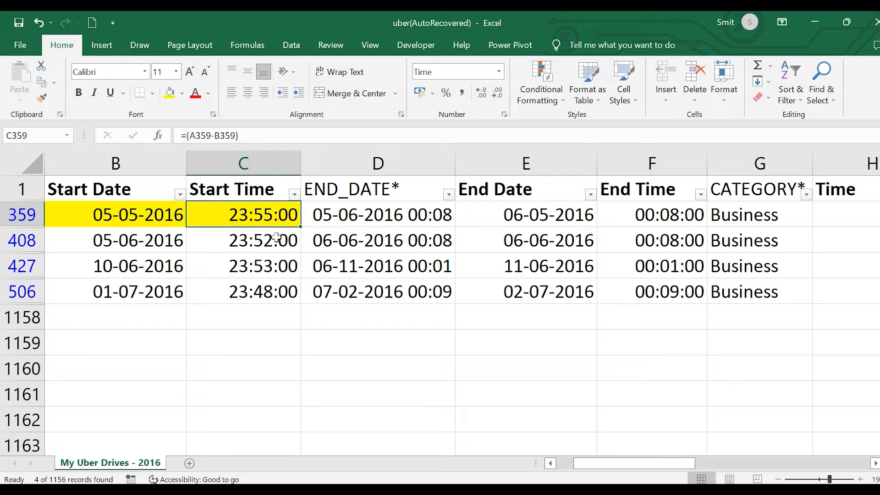
- Fill the End Date and End Time cells E359 and F359 with yellow
{"action": "left_click", "coordinate": [506, 215]}
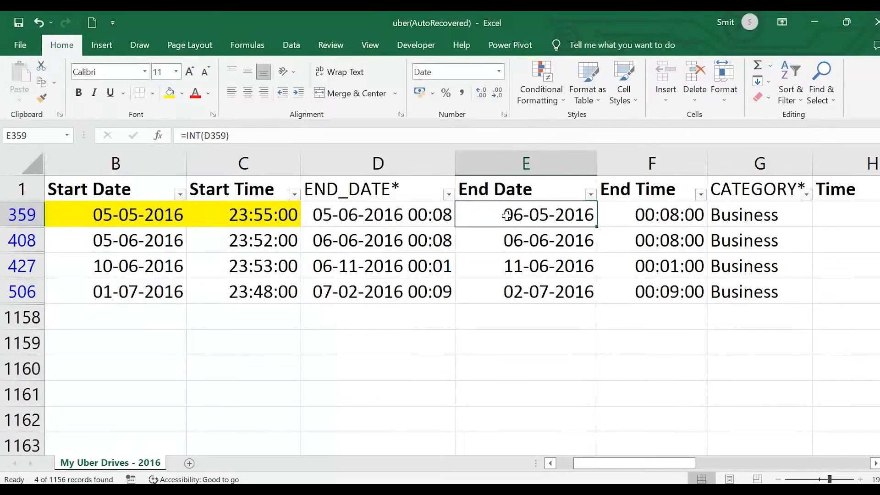
{"action": "left_click", "coordinate": [169, 94]}
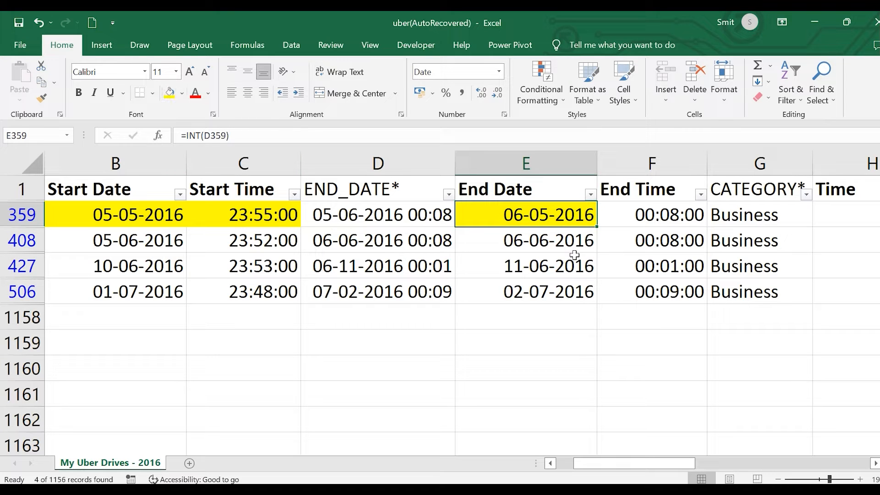
{"action": "left_click", "coordinate": [638, 215]}
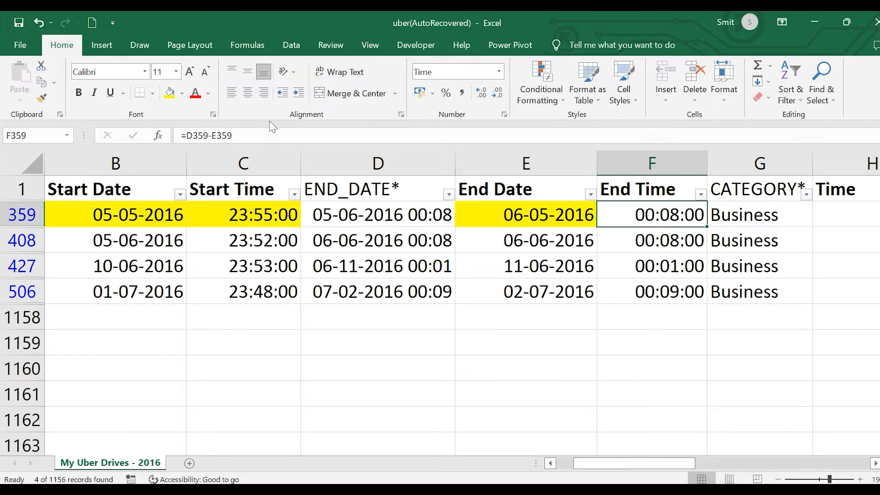
{"action": "left_click", "coordinate": [174, 94]}
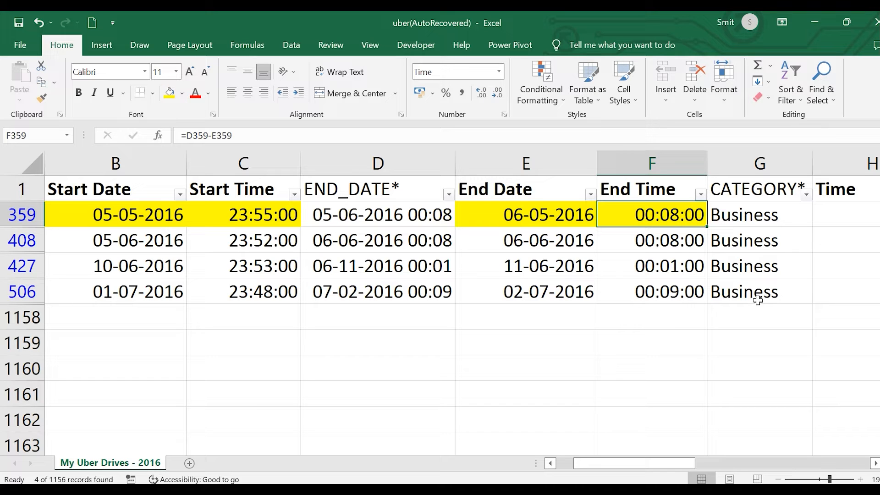
- Compare the start and end dates and times of the filtered trips with their Time and Hours values
{"action": "left_click", "coordinate": [875, 464]}
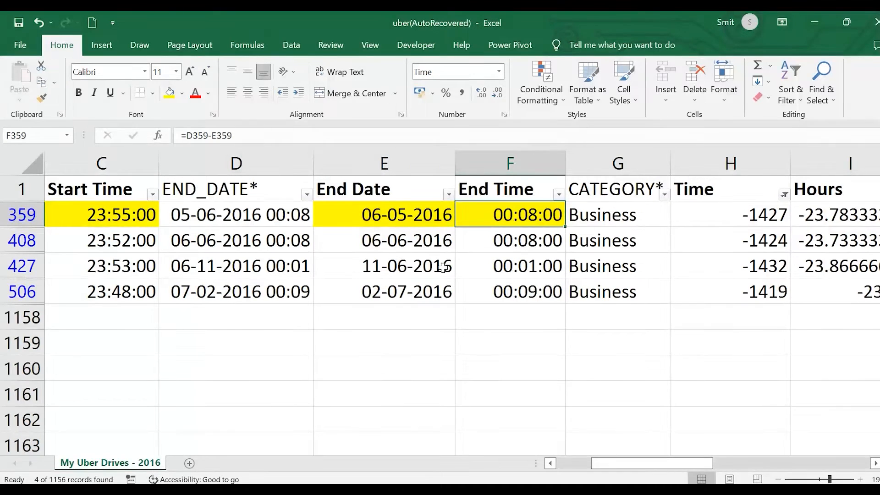
{"action": "left_click", "coordinate": [550, 463]}
{"action": "left_click", "coordinate": [550, 463]}
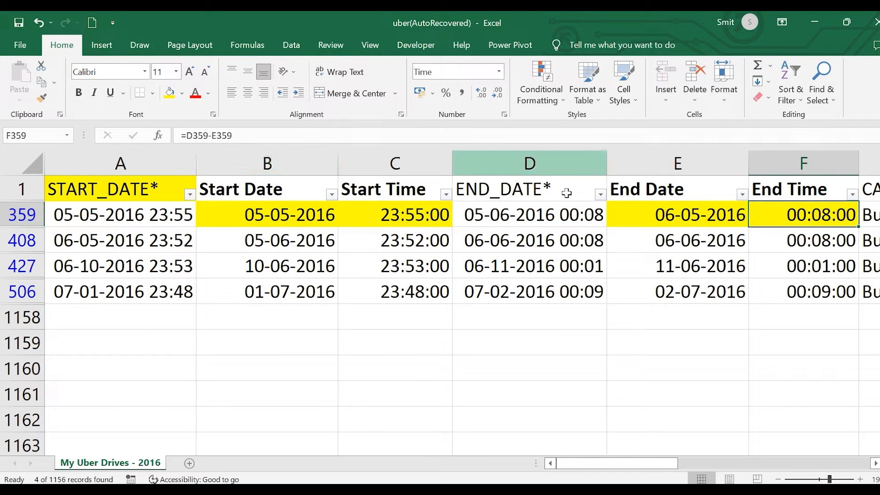
{"action": "left_click", "coordinate": [875, 464]}
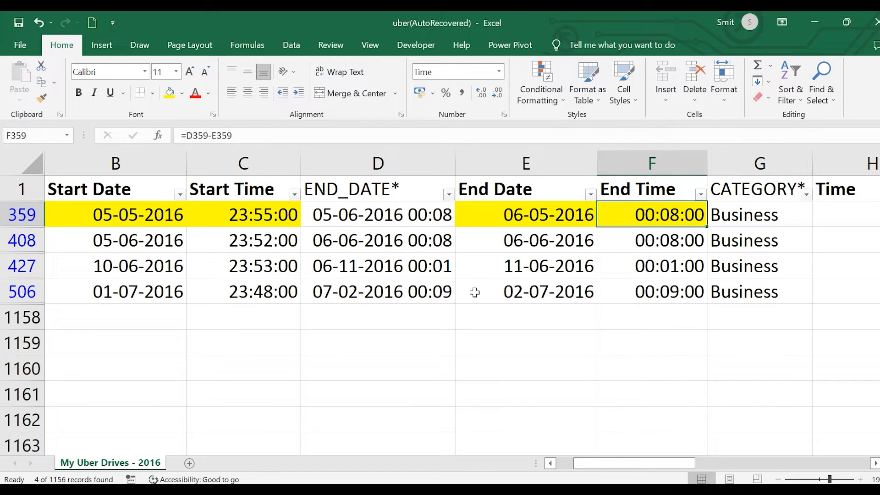
{"action": "scroll", "coordinate": [521, 294], "scroll_direction": "left", "scroll_amount": 1}
{"action": "left_click", "coordinate": [552, 463]}
{"action": "left_click", "coordinate": [552, 463]}
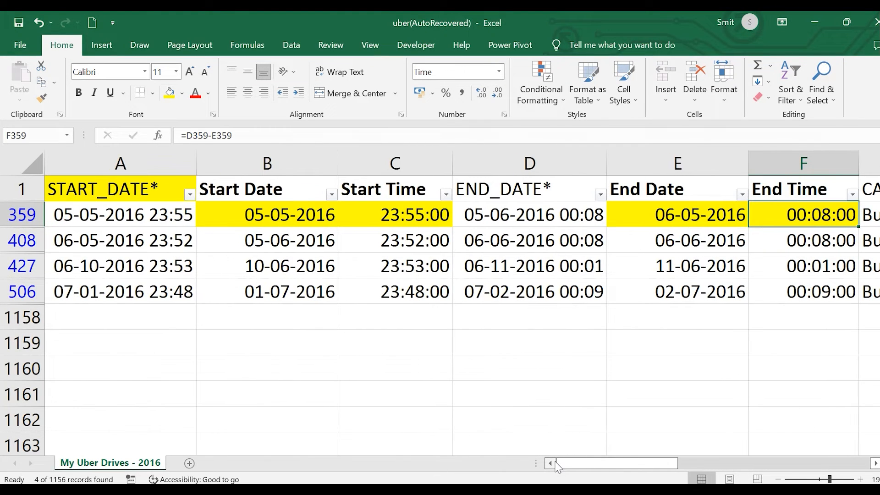
- Reselect all values in the Time column's filter to show every trip row again
{"action": "left_click", "coordinate": [874, 463]}
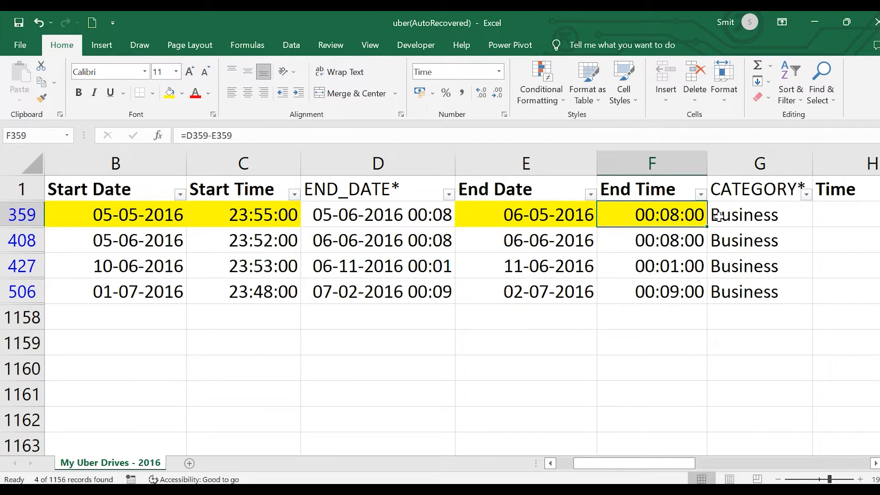
{"action": "left_click", "coordinate": [874, 463]}
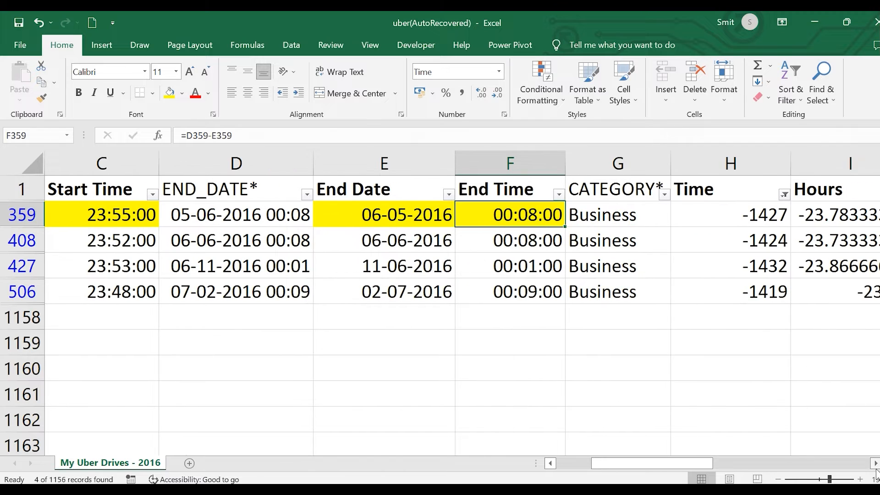
{"action": "left_click", "coordinate": [785, 195]}
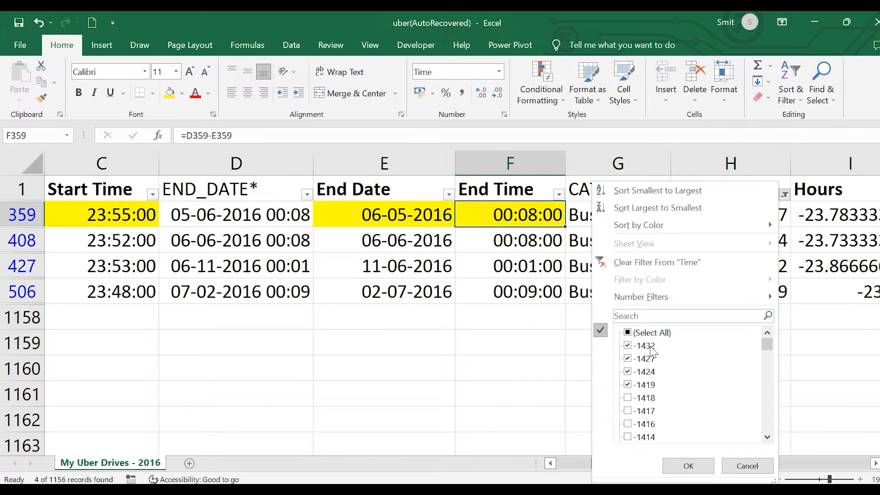
{"action": "left_click", "coordinate": [628, 333]}
{"action": "left_click", "coordinate": [681, 464]}
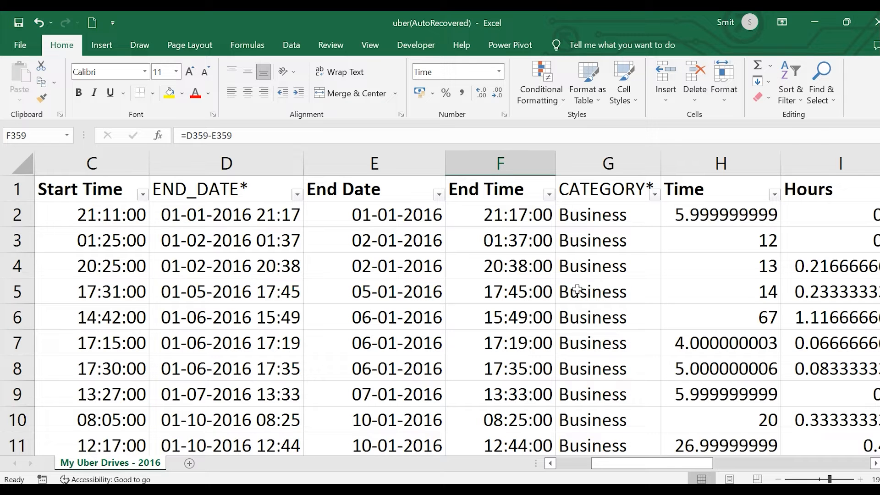
- Format the Start Time values from C2 to the end of the data with the 01:30:55 PM time type
{"action": "left_click", "coordinate": [550, 463]}
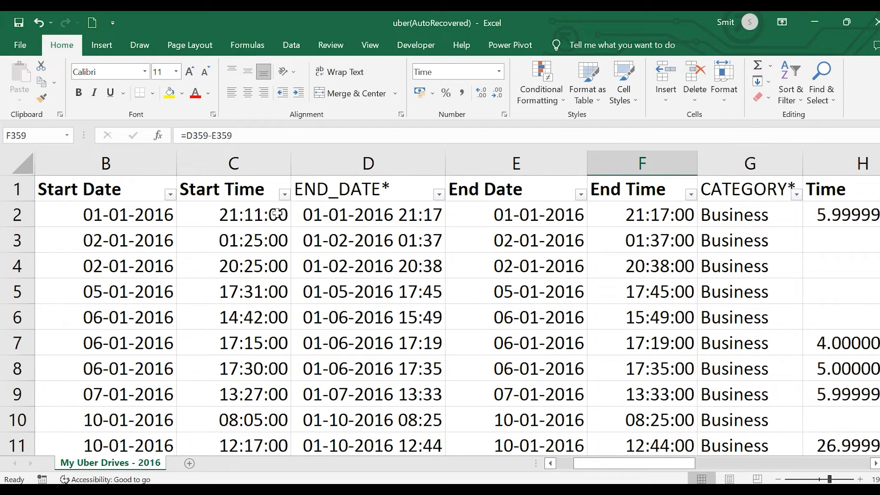
{"action": "left_click", "coordinate": [244, 216]}
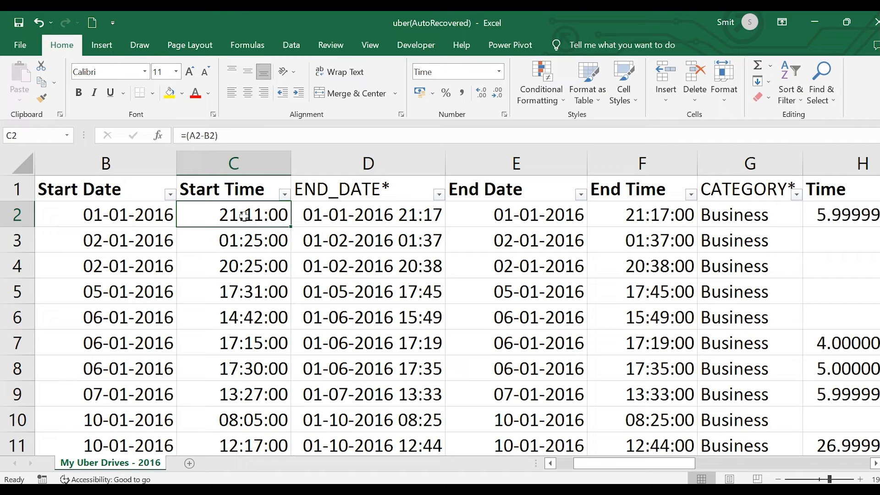
{"action": "key", "text": "ctrl+shift+Down"}
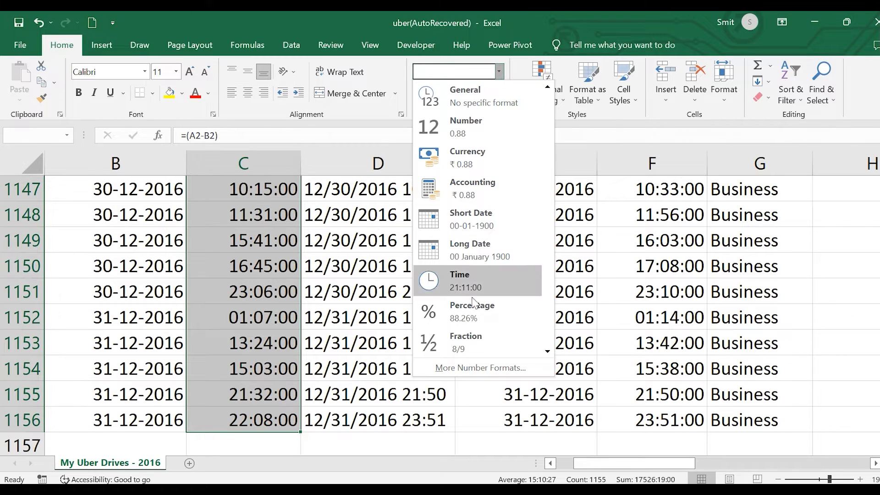
{"action": "left_click", "coordinate": [462, 371]}
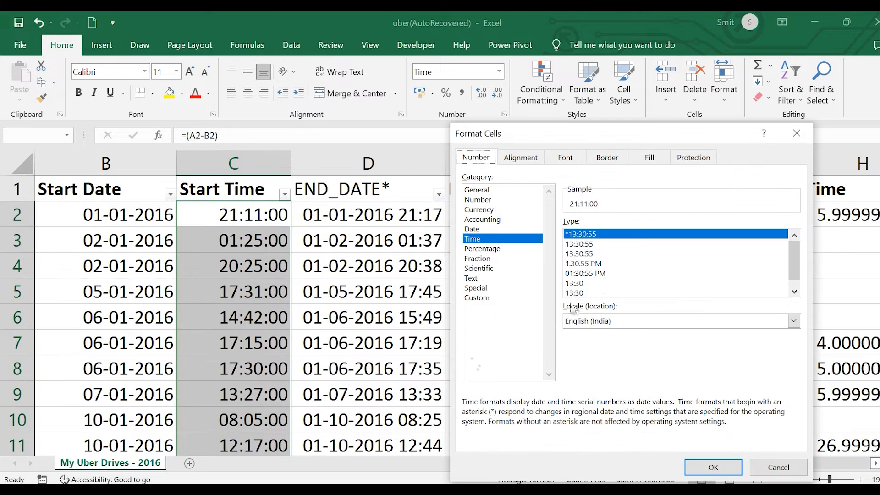
{"action": "left_click", "coordinate": [576, 274]}
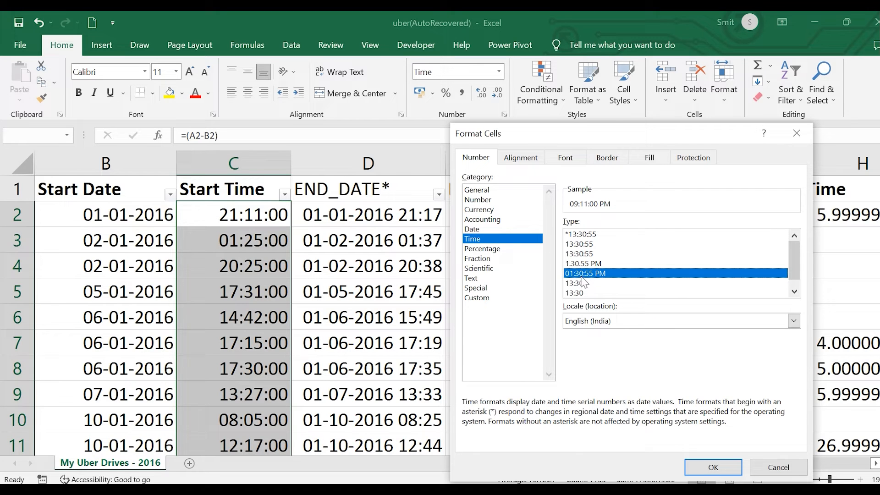
{"action": "left_click", "coordinate": [712, 467]}
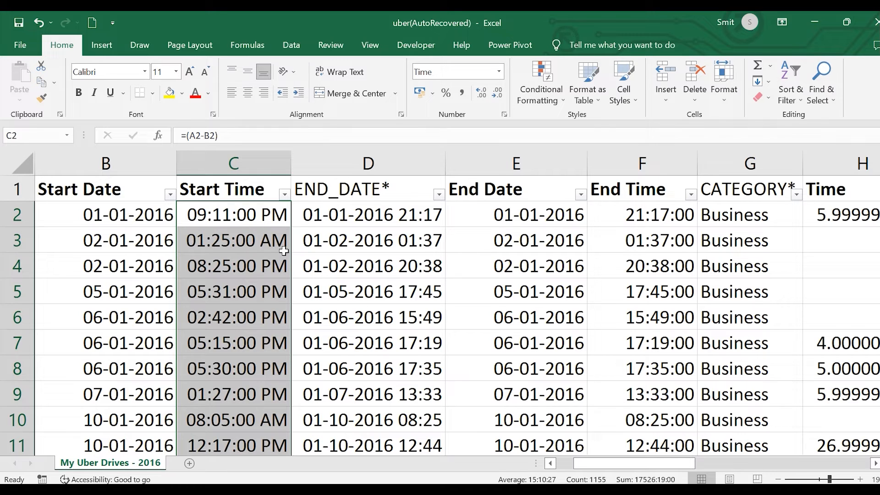
- Examine the list of Start Time values in the column's filter and leave it without filtering
{"action": "left_click", "coordinate": [285, 194]}
{"action": "scroll", "coordinate": [239, 400], "scroll_direction": "down", "scroll_amount": 15}
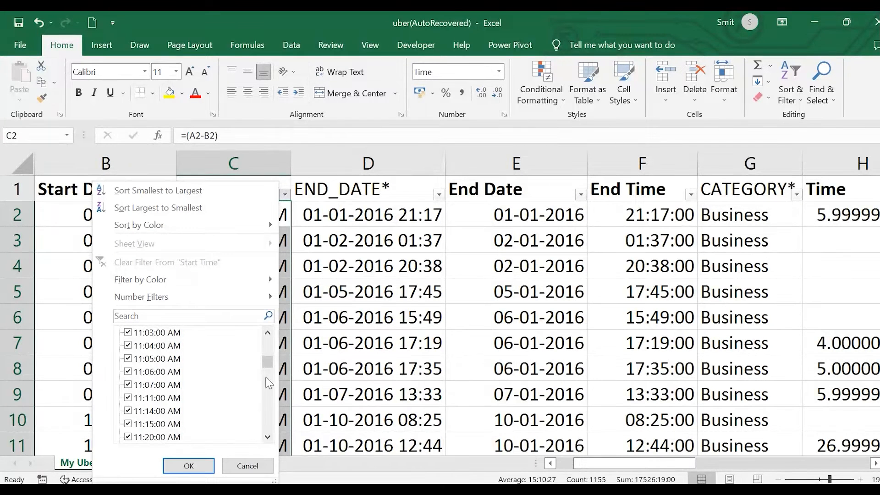
{"action": "left_click_drag", "start_coordinate": [270, 366], "coordinate": [272, 446]}
{"action": "left_click", "coordinate": [415, 397]}
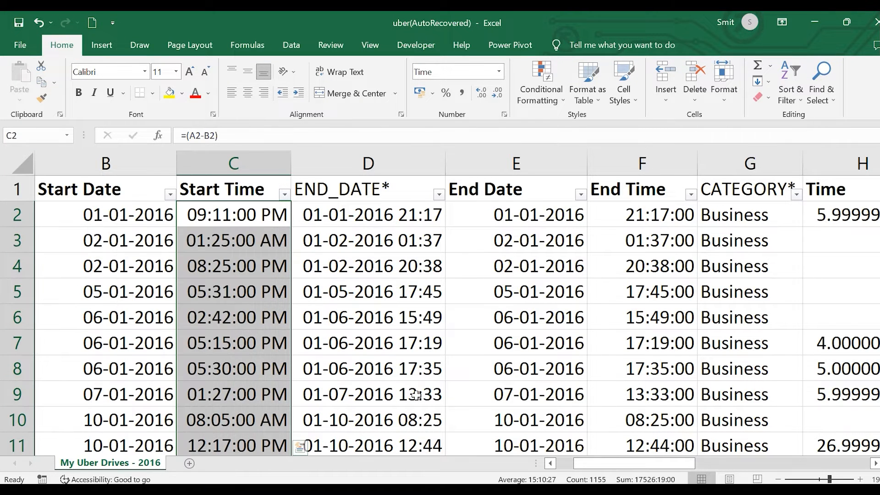
- Fill the Start Time and End Time header cells C1 and F1 with yellow
{"action": "left_click", "coordinate": [227, 191]}
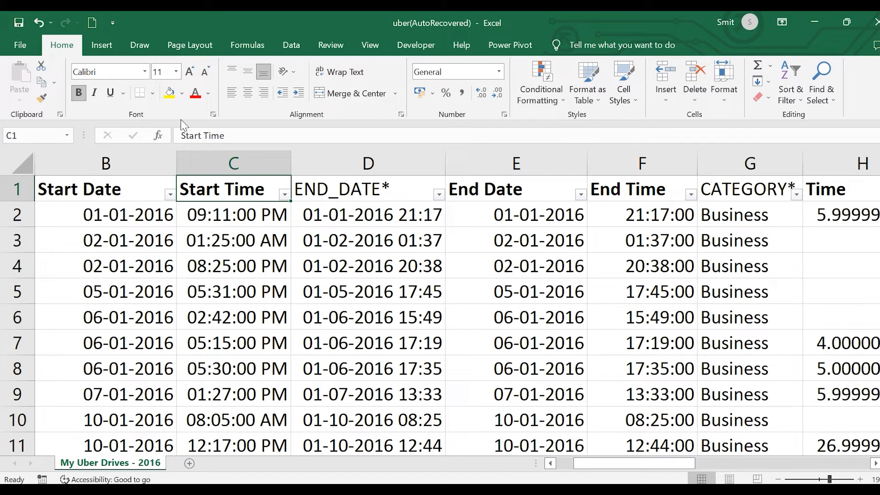
{"action": "left_click", "coordinate": [170, 94]}
{"action": "left_click", "coordinate": [501, 270]}
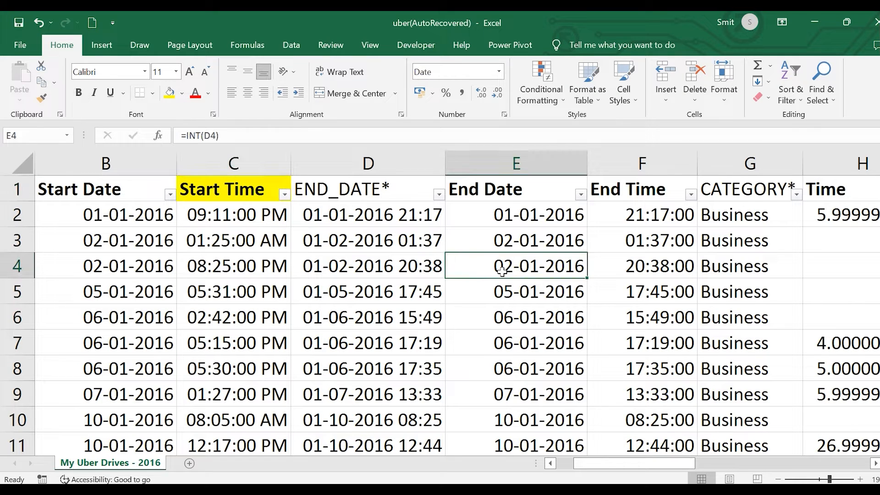
{"action": "left_click", "coordinate": [642, 188]}
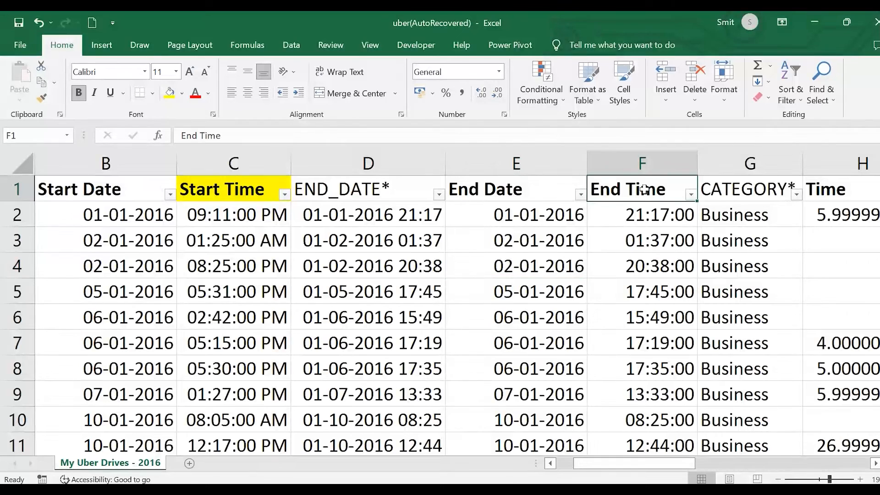
{"action": "left_click", "coordinate": [170, 95]}
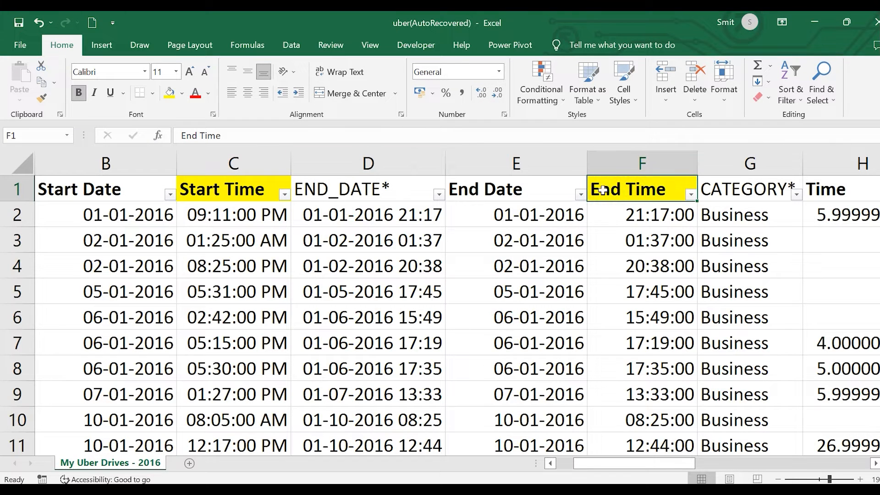
- Format the End Time values from F2 to the end of the data with the 01:30:55 PM time type
{"action": "left_click", "coordinate": [634, 209]}
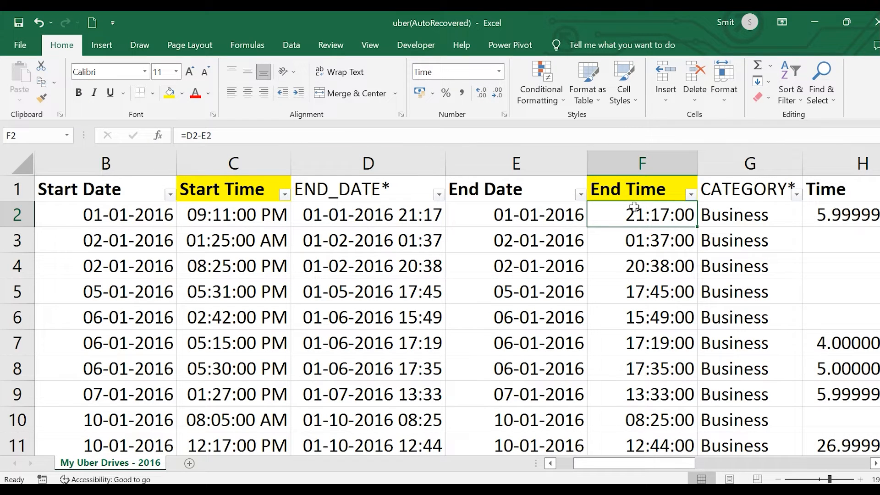
{"action": "key", "text": "ctrl+shift+Down"}
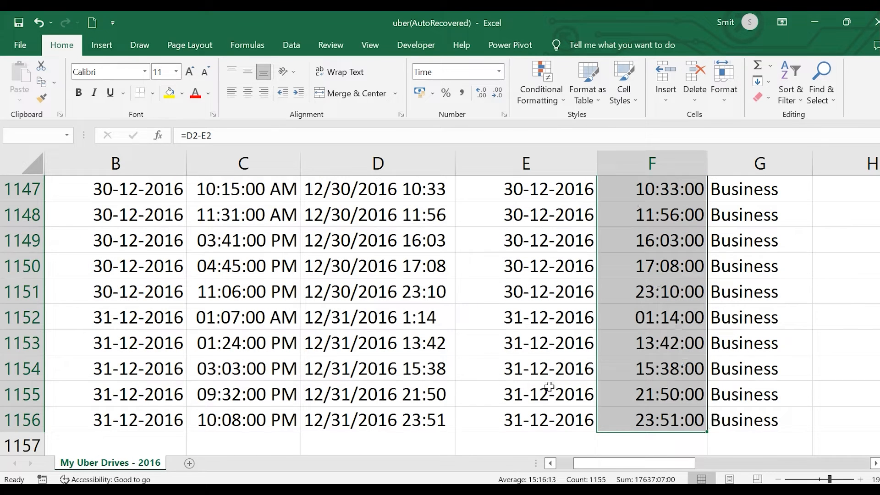
{"action": "left_click", "coordinate": [499, 71]}
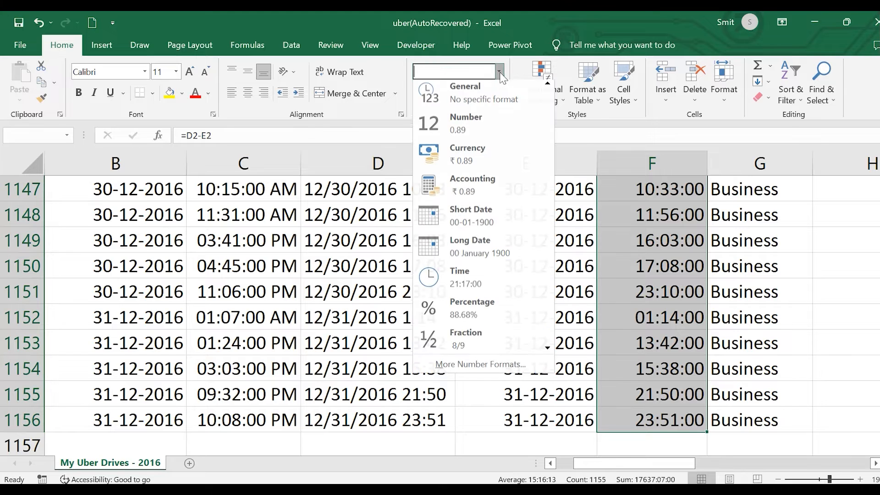
{"action": "left_click", "coordinate": [478, 369]}
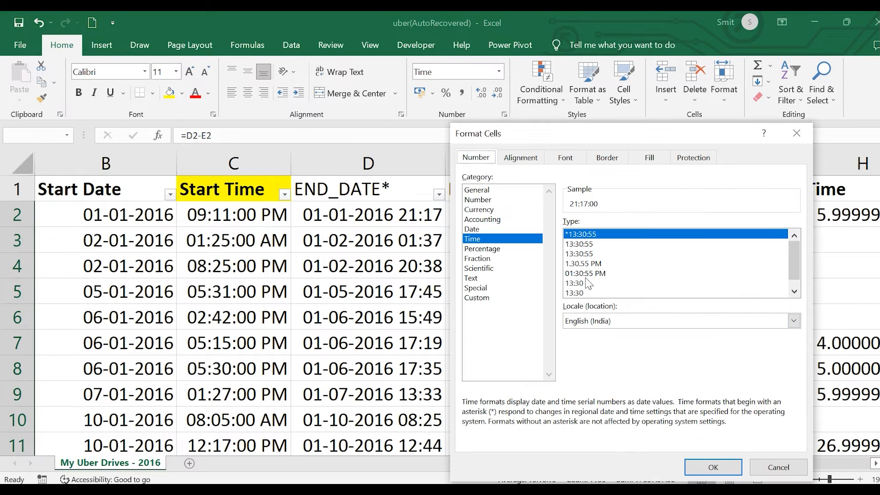
{"action": "left_click", "coordinate": [583, 275]}
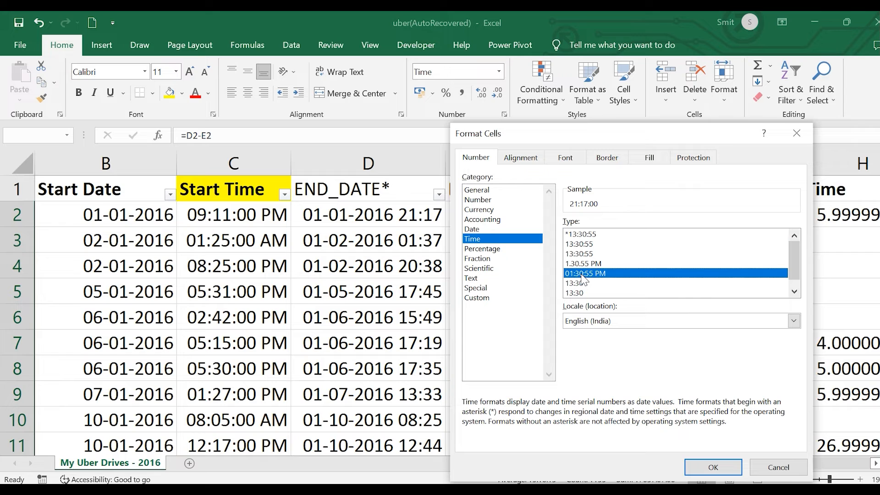
{"action": "left_click", "coordinate": [712, 468]}
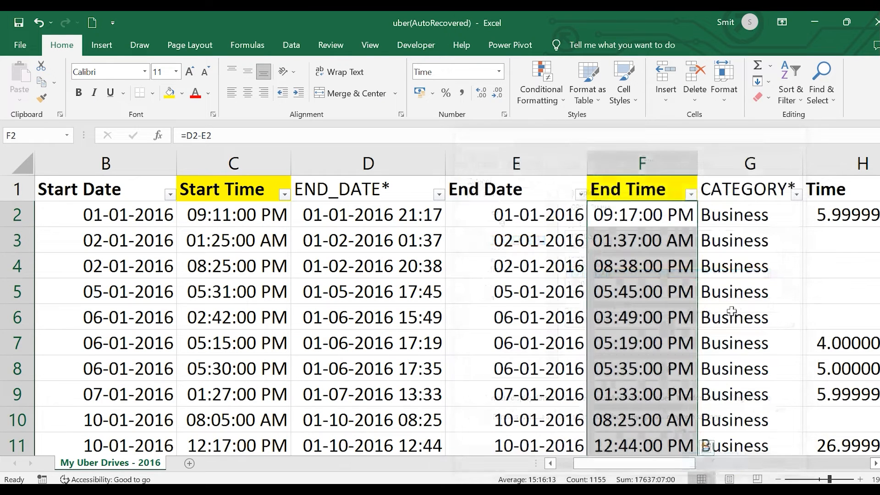
{"action": "left_click", "coordinate": [752, 298]}
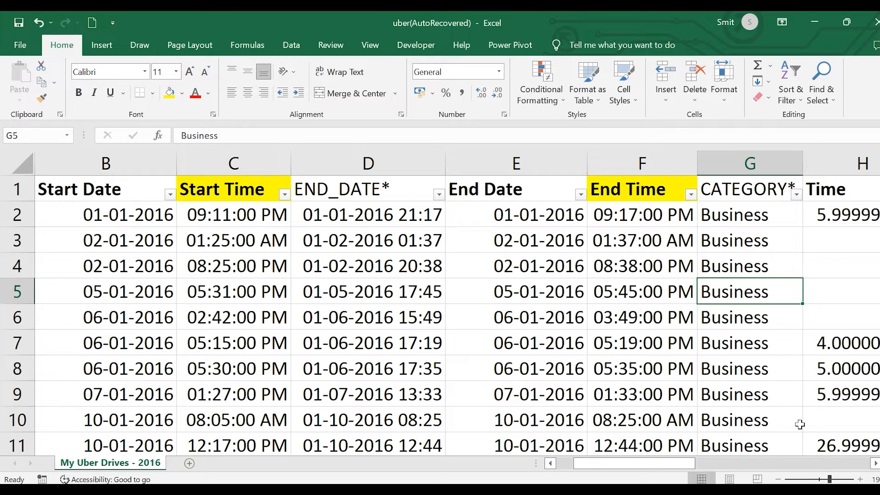
- Rename the Time header in H1 as "Time Diff."
{"action": "left_click", "coordinate": [874, 463]}
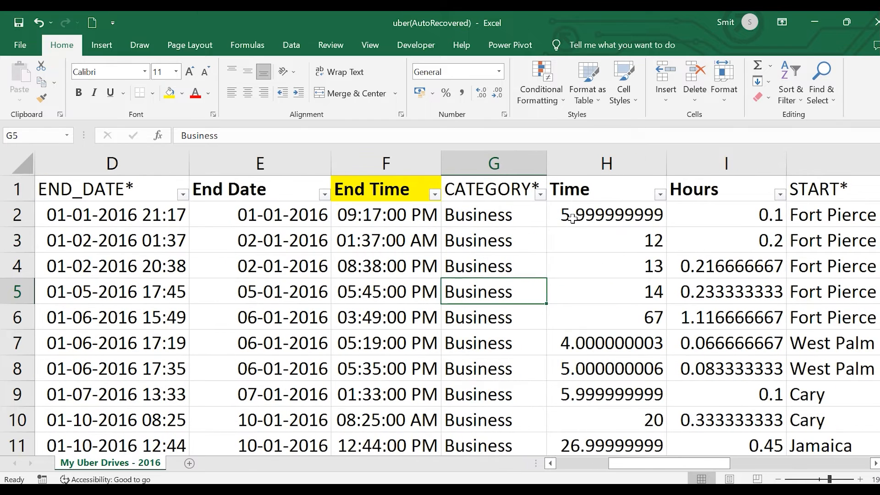
{"action": "left_click", "coordinate": [572, 219]}
{"action": "double_click", "coordinate": [603, 194]}
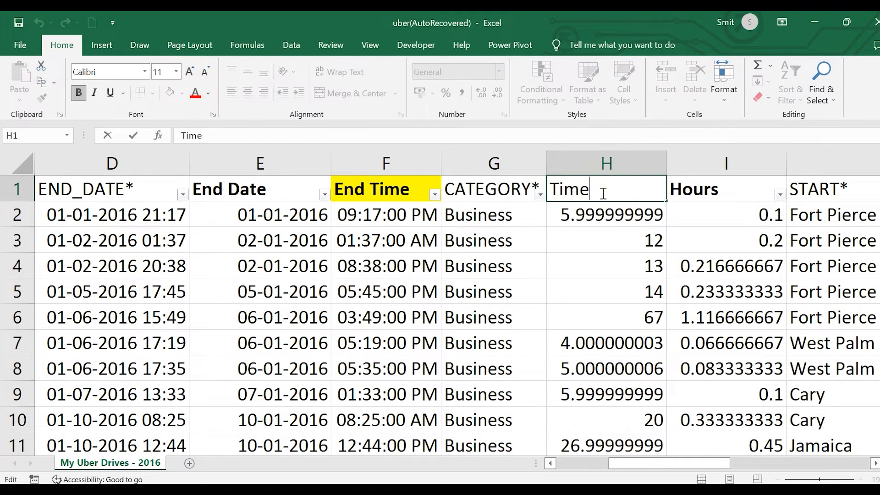
{"action": "type", "text": "D"}
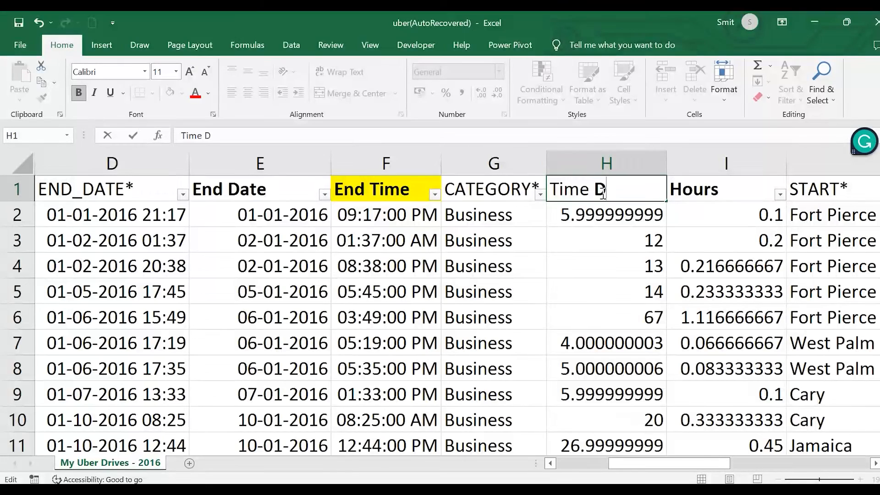
{"action": "type", "text": "iff."}
{"action": "left_click", "coordinate": [676, 277]}
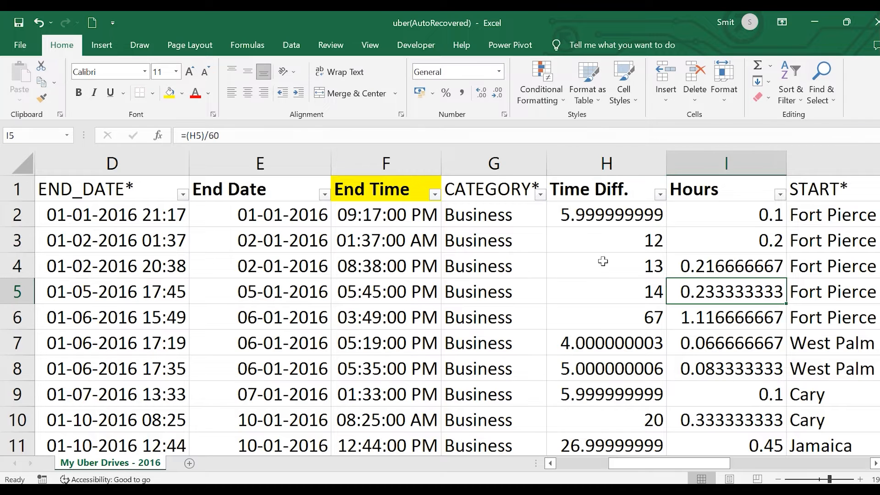
- Fill the Time Diff. header cell H1 with yellow
{"action": "left_click", "coordinate": [565, 216]}
{"action": "left_click", "coordinate": [568, 189]}
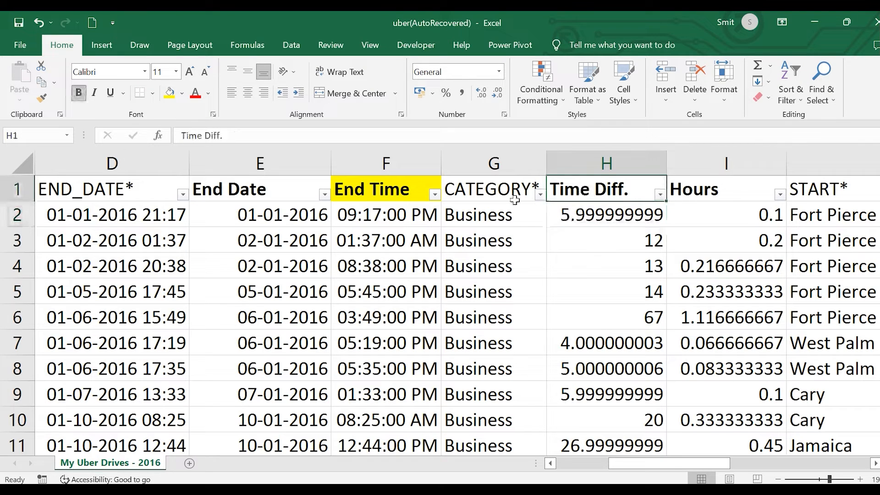
{"action": "left_click", "coordinate": [170, 93]}
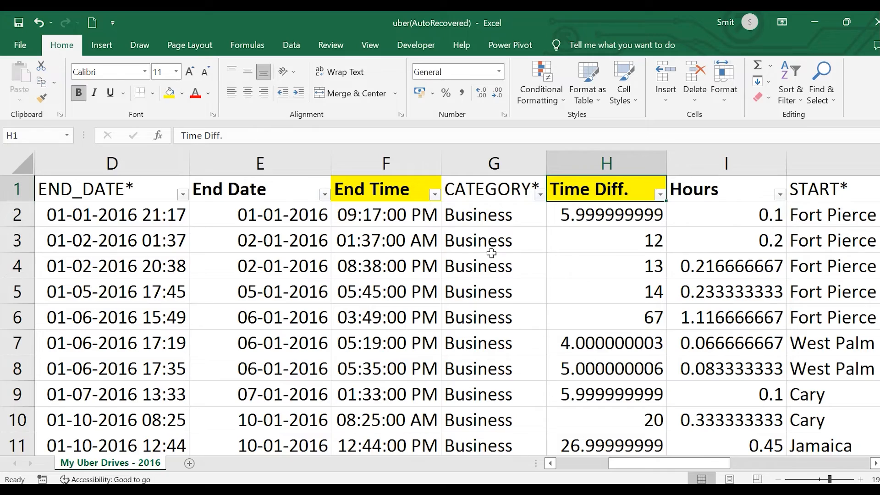
- Clear the existing time difference formula from cell H2
{"action": "scroll", "coordinate": [491, 253], "scroll_direction": "left", "scroll_amount": 2}
{"action": "scroll", "coordinate": [491, 253], "scroll_direction": "left", "scroll_amount": 2}
{"action": "scroll", "coordinate": [255, 238], "scroll_direction": "left", "scroll_amount": 1}
{"action": "scroll", "coordinate": [272, 254], "scroll_direction": "right", "scroll_amount": 1}
{"action": "scroll", "coordinate": [272, 254], "scroll_direction": "left", "scroll_amount": 1}
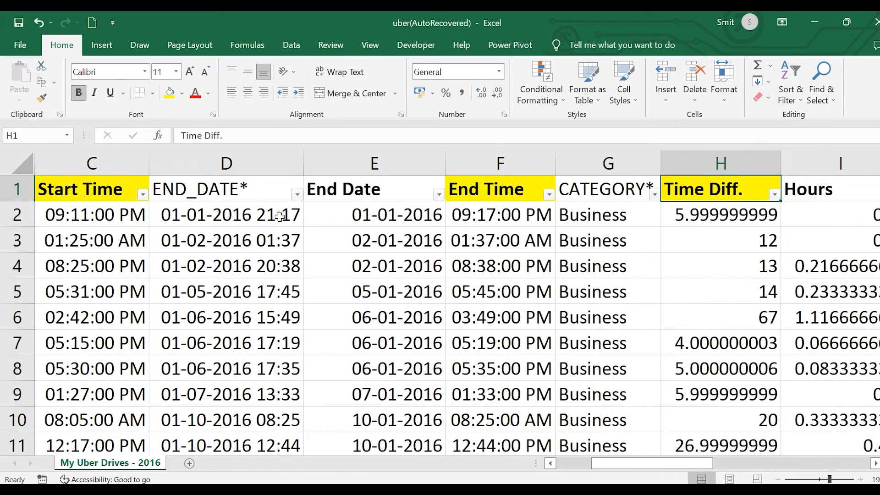
{"action": "left_click", "coordinate": [694, 209]}
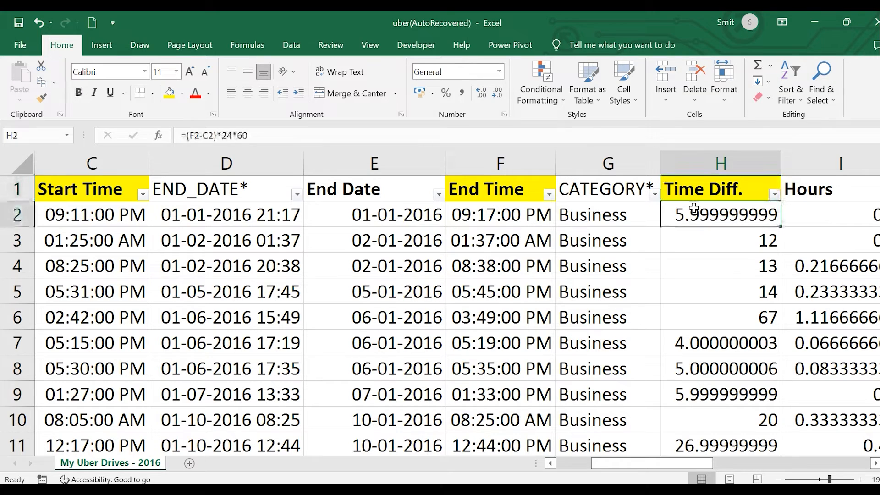
{"action": "scroll", "coordinate": [694, 208], "scroll_direction": "up", "scroll_amount": 2, "text": "ctrl"}
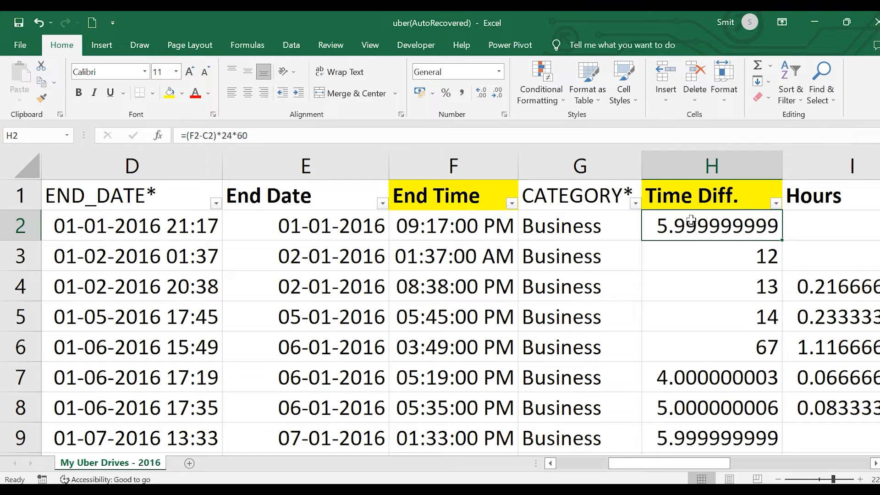
{"action": "key", "text": "Delete"}
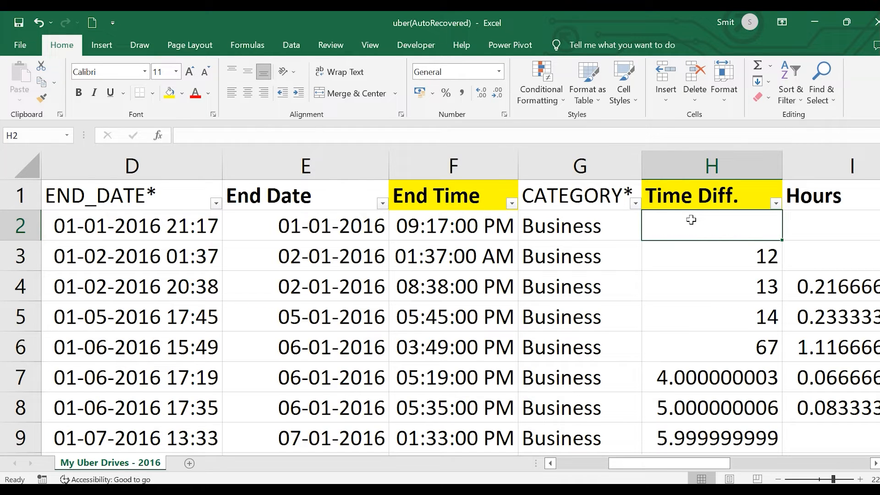
- Begin an IF function in H2 and set its logical test to F2>C2 in the function arguments
{"action": "type", "text": "="}
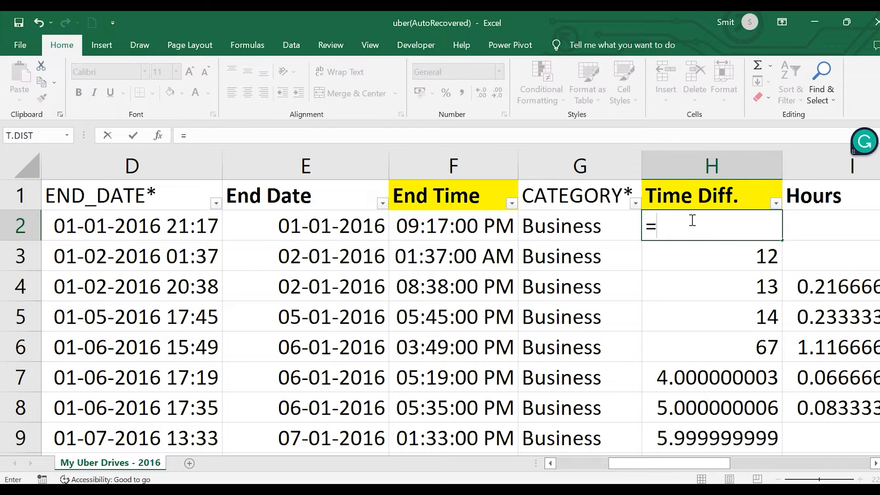
{"action": "type", "text": "IF"}
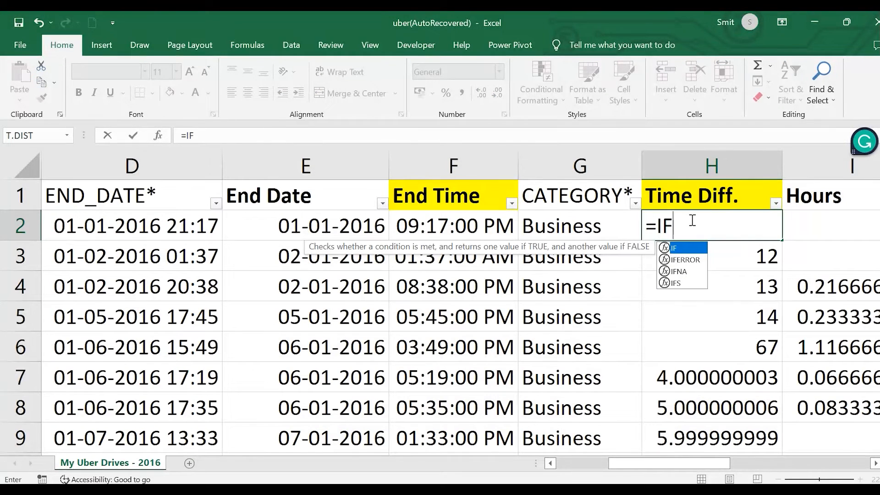
{"action": "double_click", "coordinate": [686, 248]}
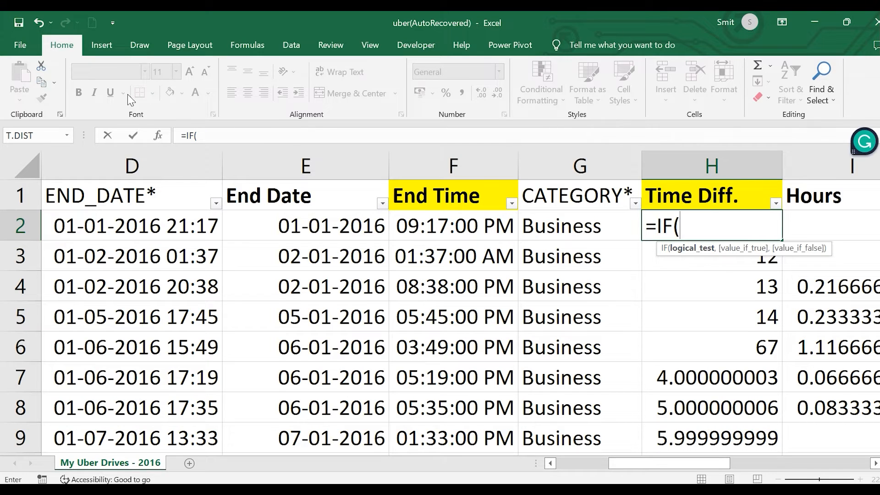
{"action": "left_click", "coordinate": [157, 136]}
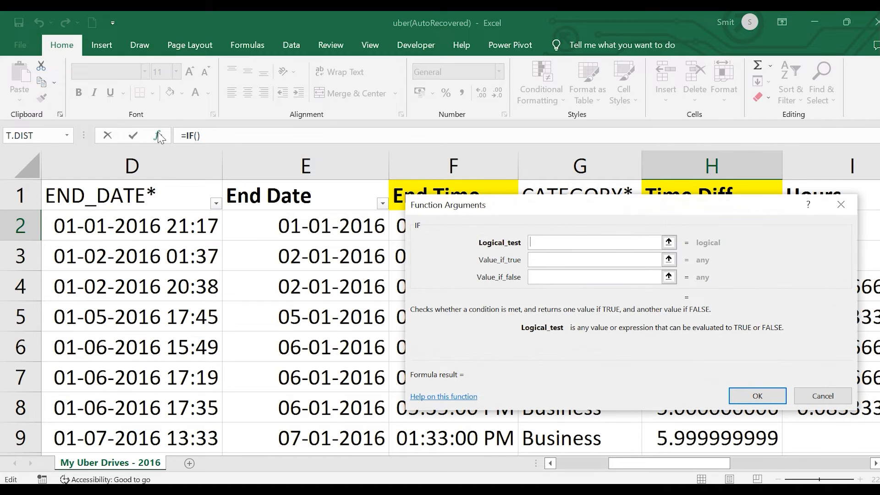
{"action": "left_click_drag", "start_coordinate": [557, 206], "coordinate": [543, 285]}
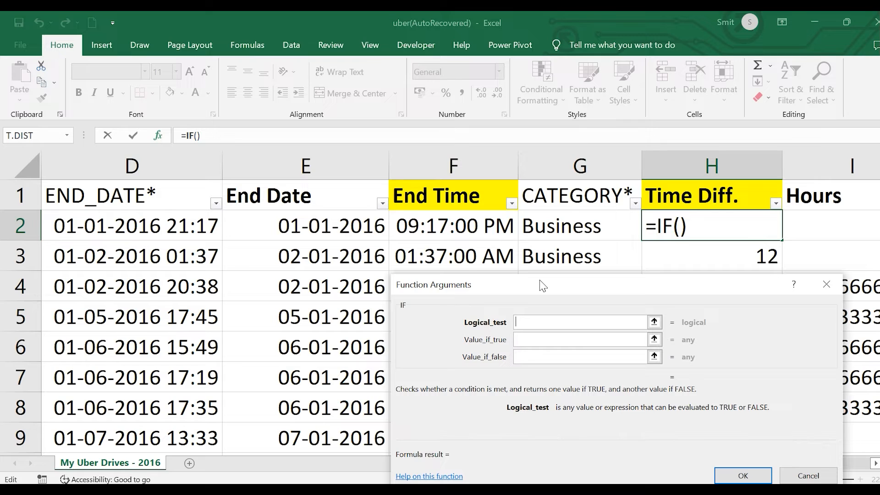
{"action": "left_click_drag", "start_coordinate": [543, 286], "coordinate": [546, 274]}
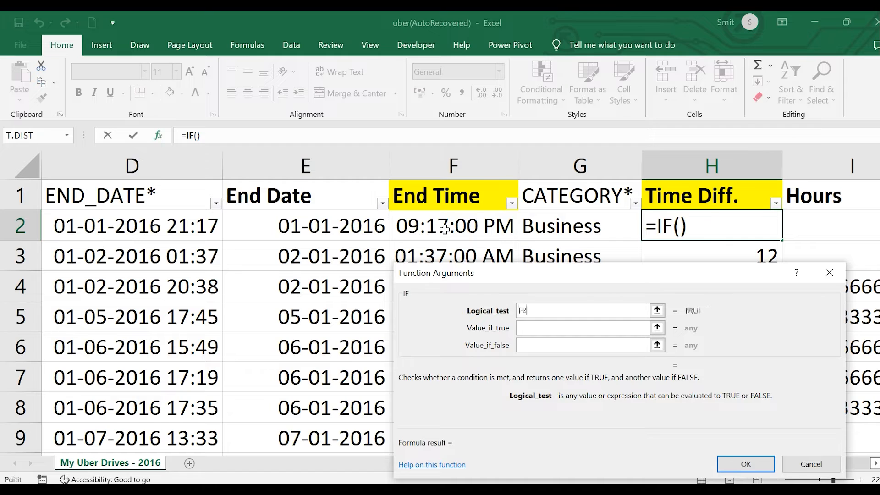
{"action": "left_click", "coordinate": [445, 229]}
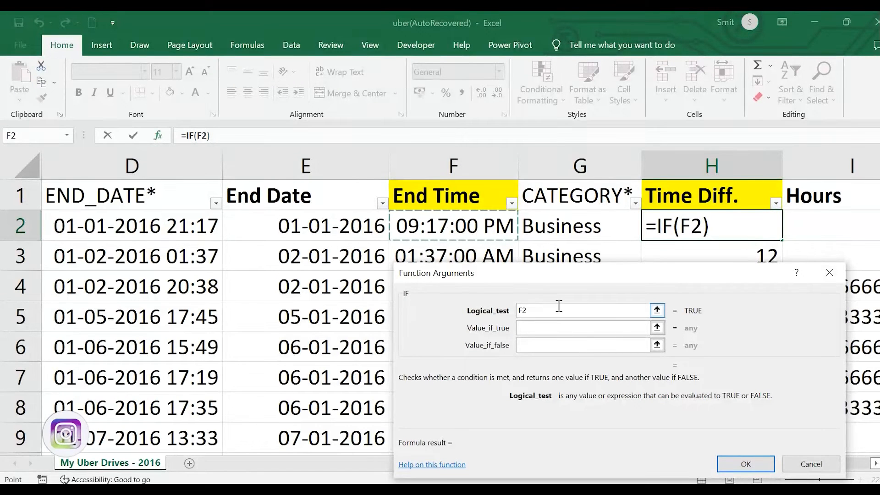
{"action": "type", "text": ">"}
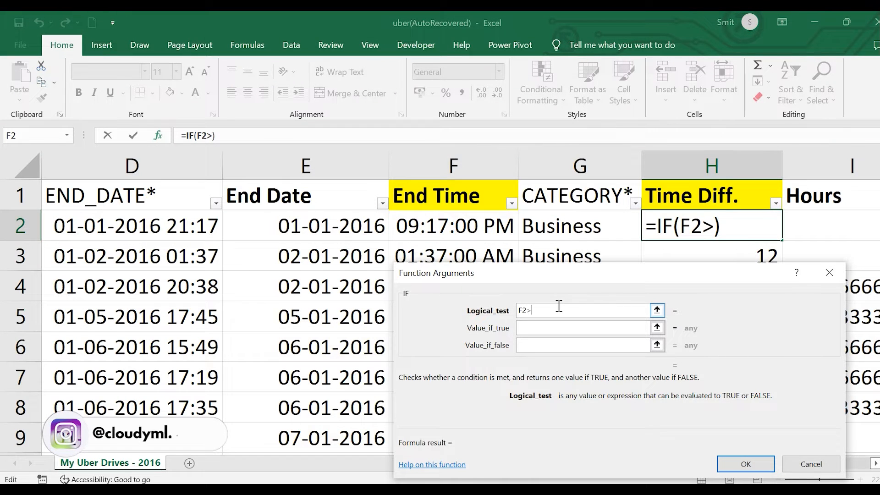
{"action": "type", "text": "C2"}
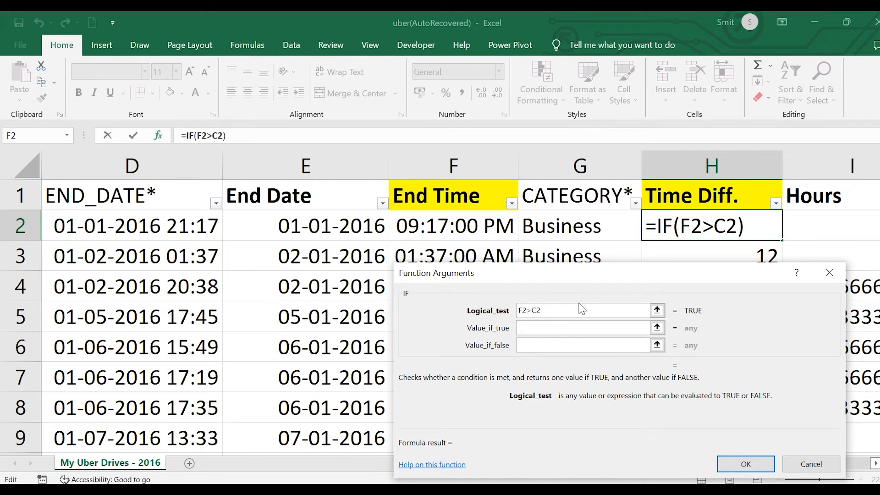
- Complete the IF function in H2 with F2-C2 as the true value and F2-C2+1 as the false value
{"action": "left_click", "coordinate": [549, 329]}
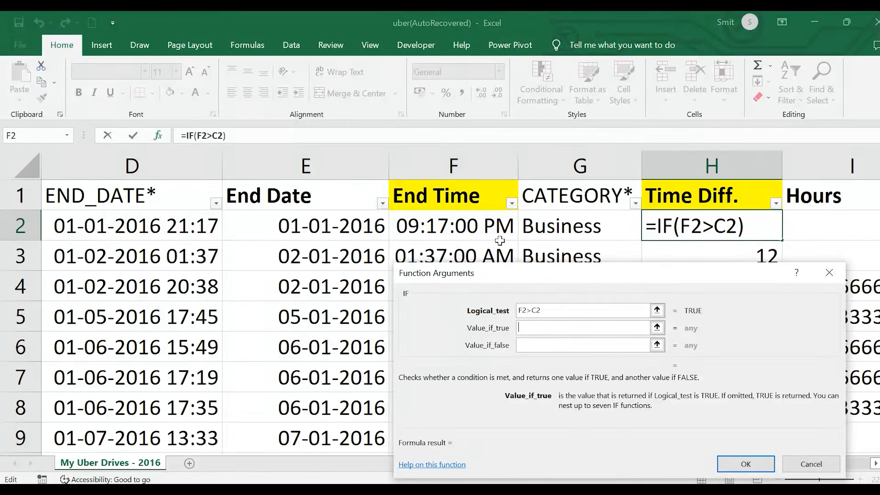
{"action": "left_click", "coordinate": [438, 227]}
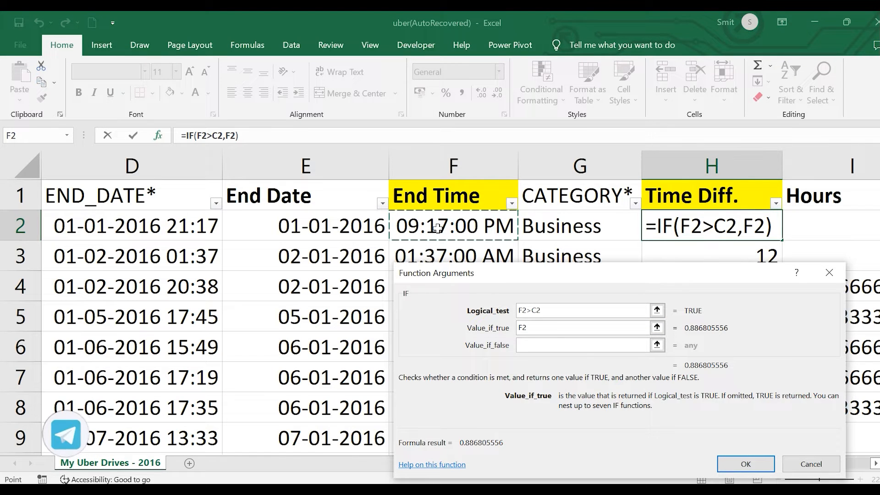
{"action": "type", "text": "-"}
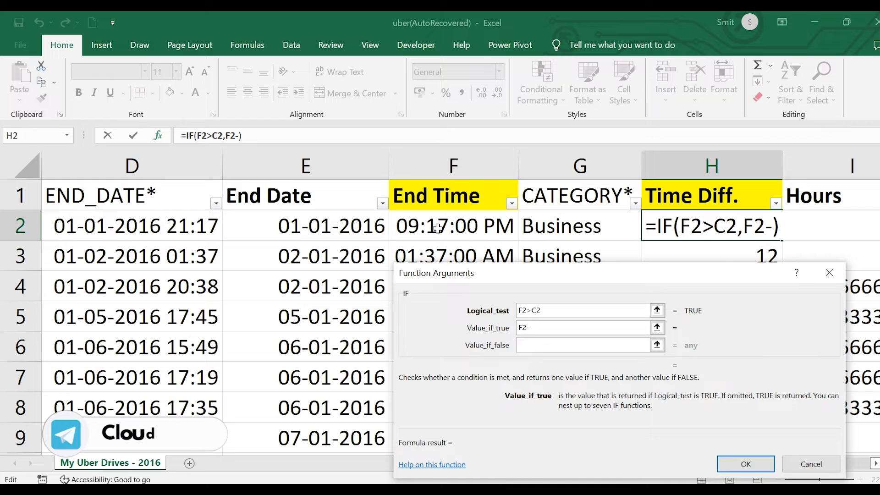
{"action": "type", "text": "C2"}
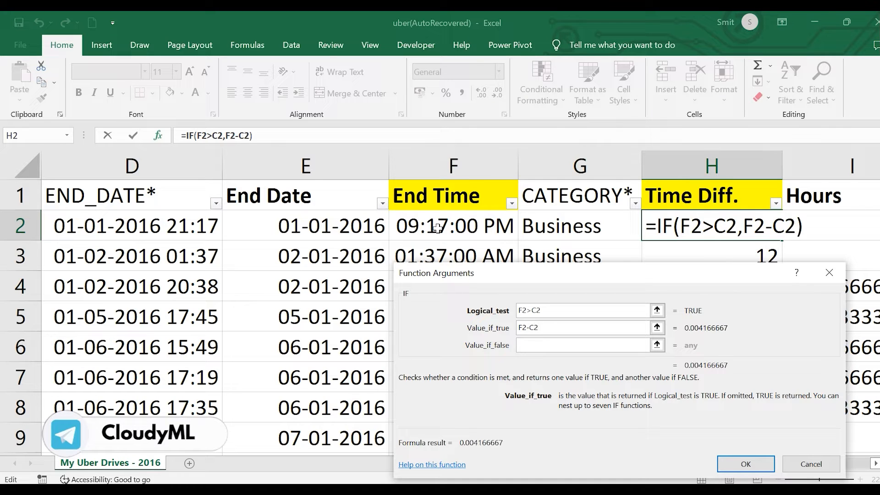
{"action": "left_click", "coordinate": [532, 342]}
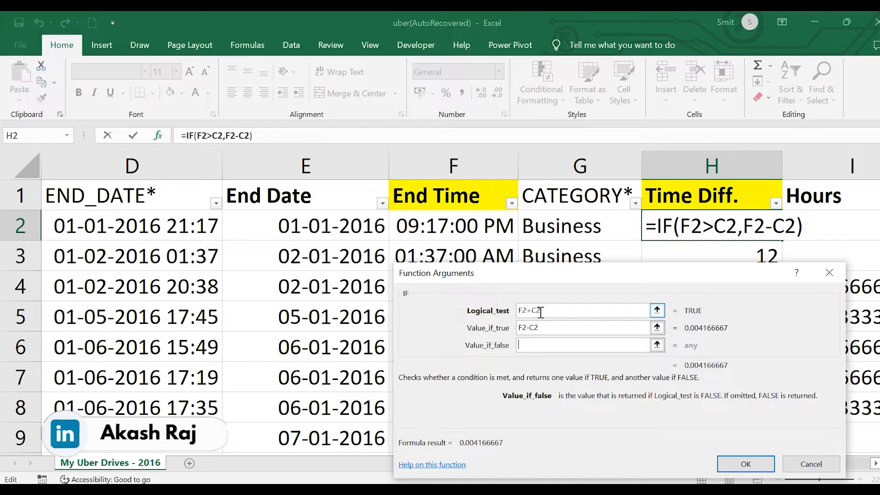
{"action": "type", "text": "F2"}
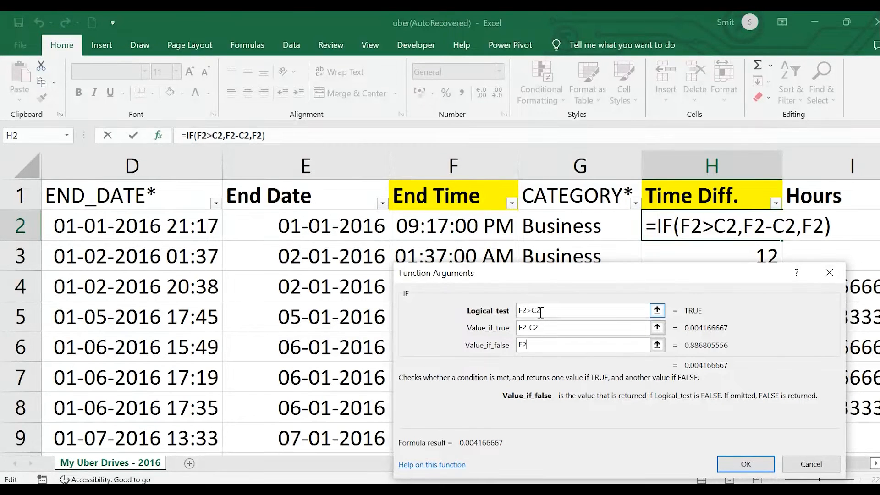
{"action": "type", "text": "-C2"}
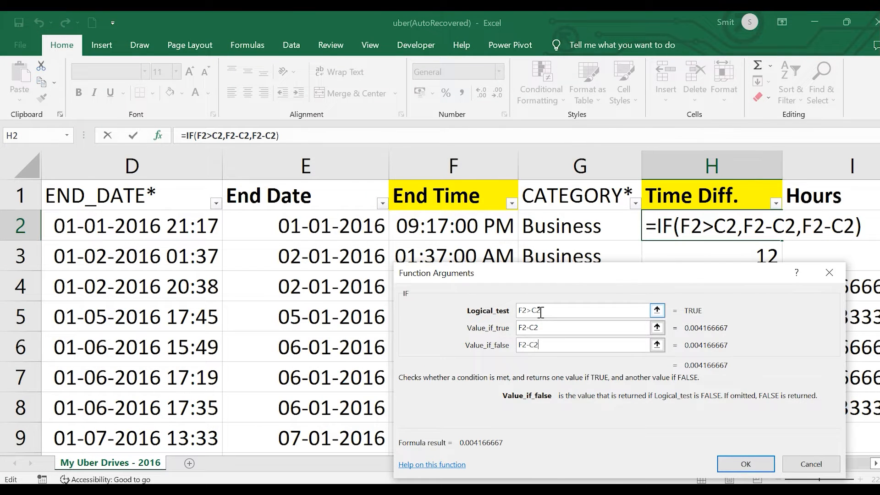
{"action": "type", "text": "+1"}
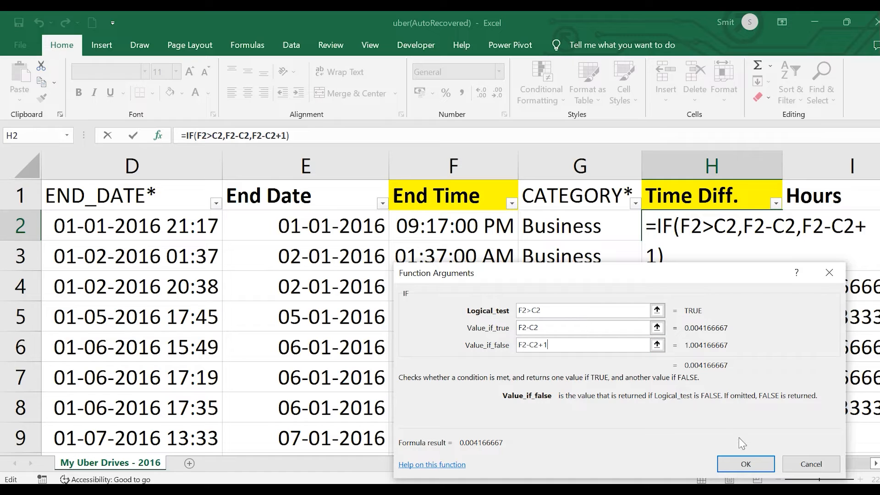
{"action": "left_click", "coordinate": [746, 464]}
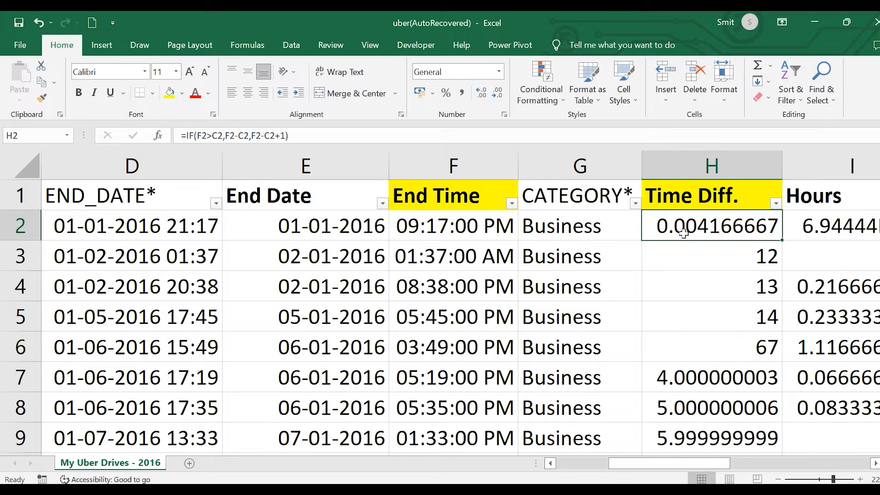
- Apply the Time number format to H2 and compare it with the start and end times in C2 and F2
{"action": "left_click", "coordinate": [499, 72]}
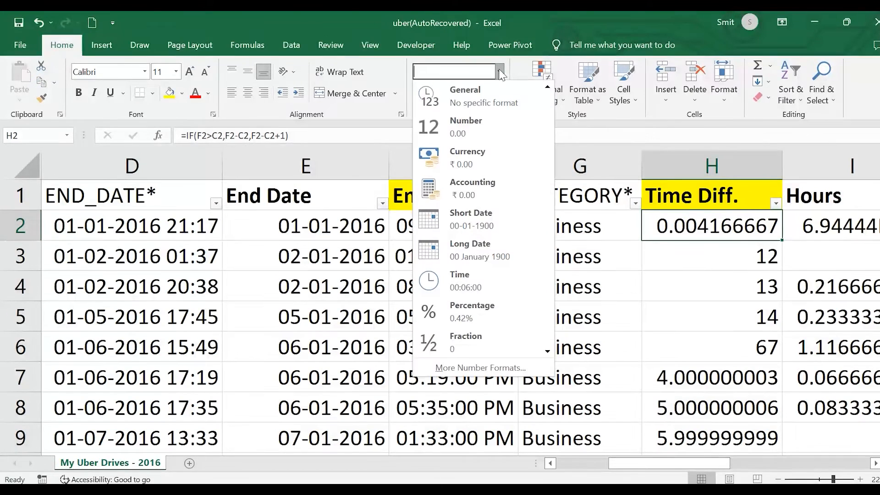
{"action": "left_click", "coordinate": [489, 283]}
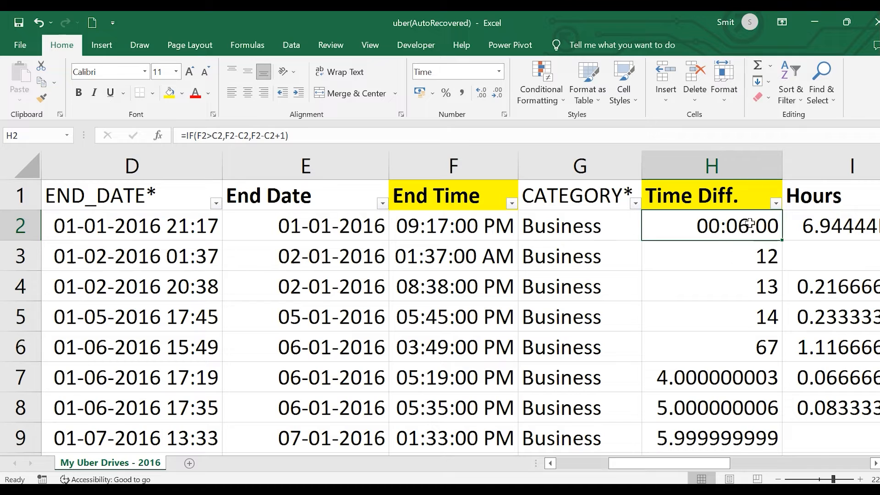
{"action": "left_click", "coordinate": [551, 465]}
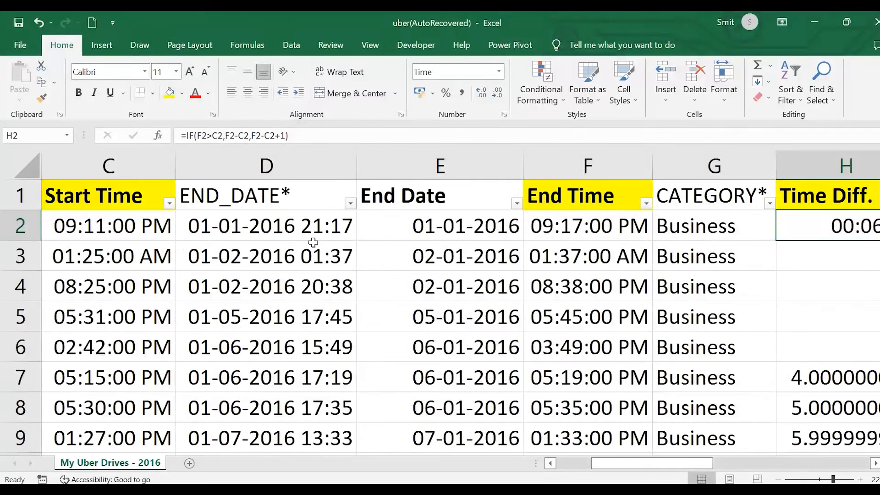
{"action": "scroll", "coordinate": [313, 243], "scroll_direction": "down", "scroll_amount": 3}
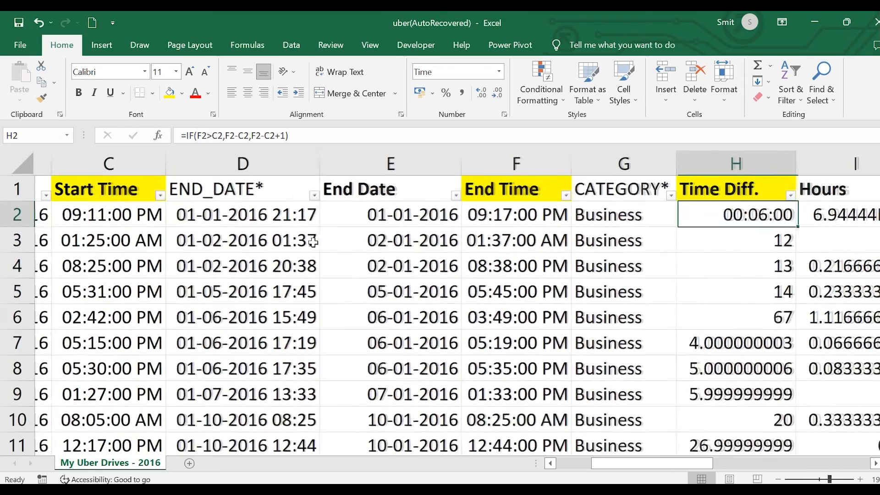
{"action": "left_click", "coordinate": [73, 214]}
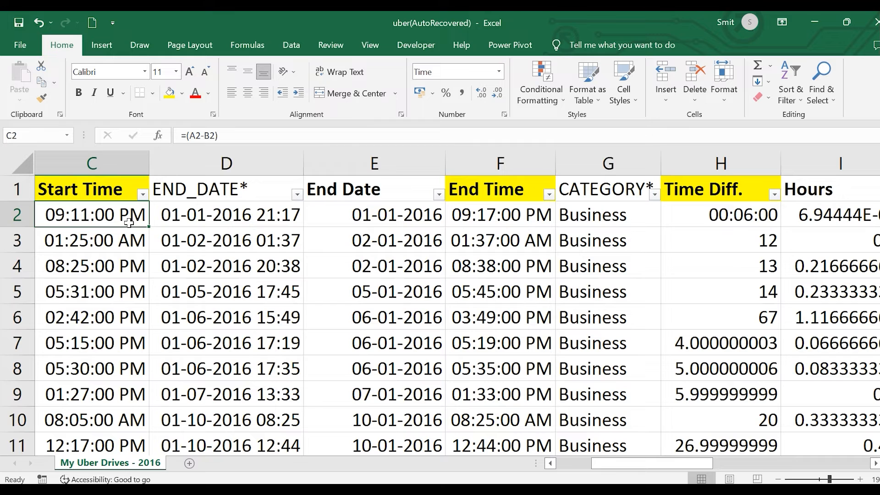
{"action": "left_click", "coordinate": [468, 214]}
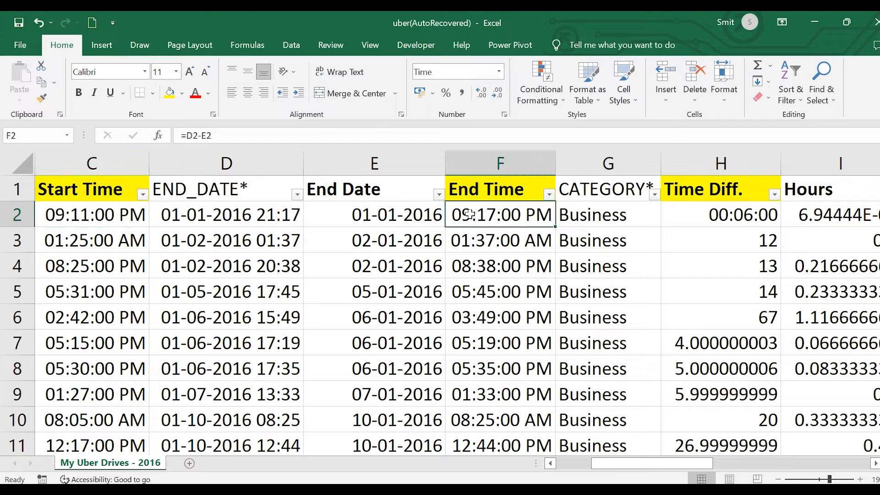
{"action": "left_click", "coordinate": [706, 222]}
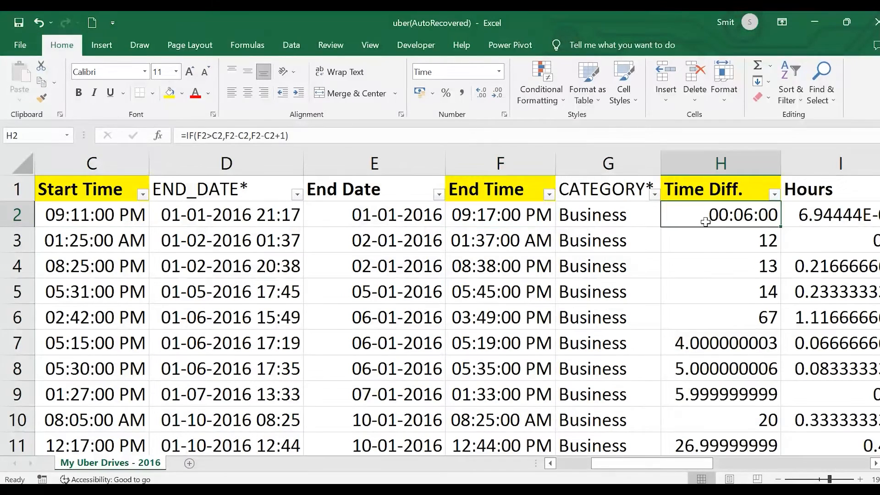
- Fill the IF formula and its time format from H2 down to the last data row, H1156
{"action": "left_click", "coordinate": [874, 464]}
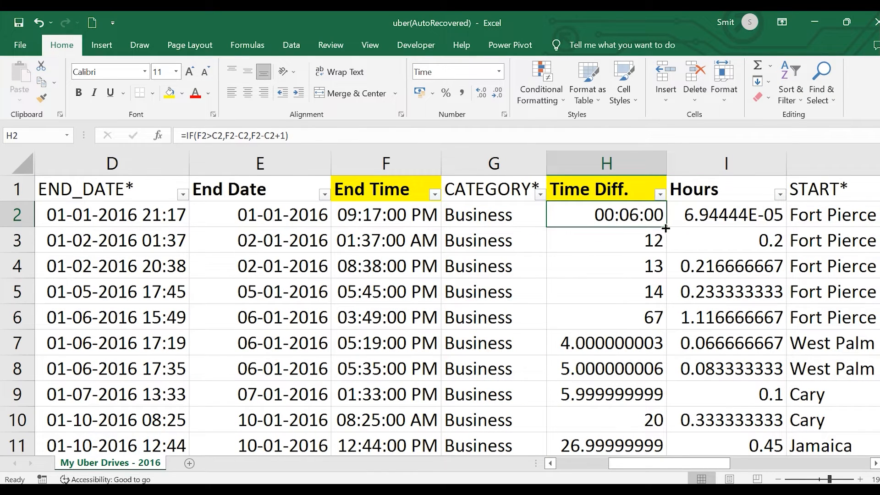
{"action": "left_click_drag", "start_coordinate": [665, 228], "coordinate": [633, 385]}
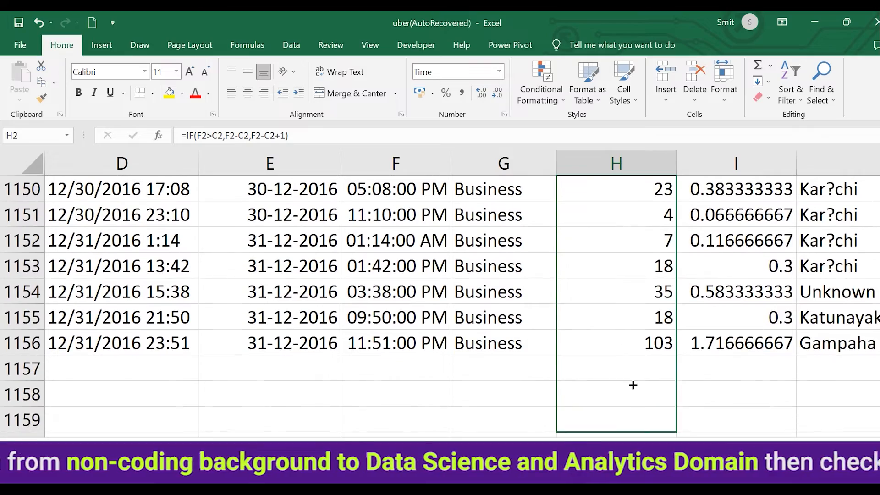
{"action": "left_click_drag", "start_coordinate": [638, 354], "coordinate": [637, 353]}
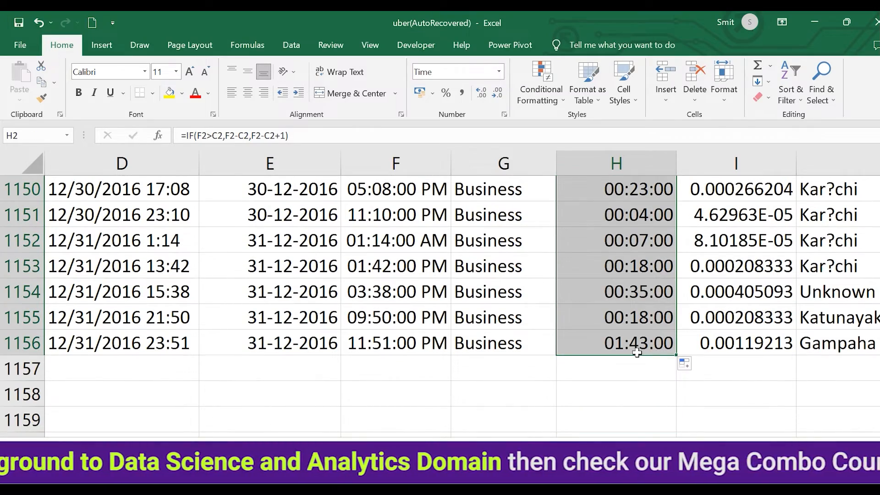
{"action": "scroll", "coordinate": [646, 296], "scroll_direction": "up", "scroll_amount": 20}
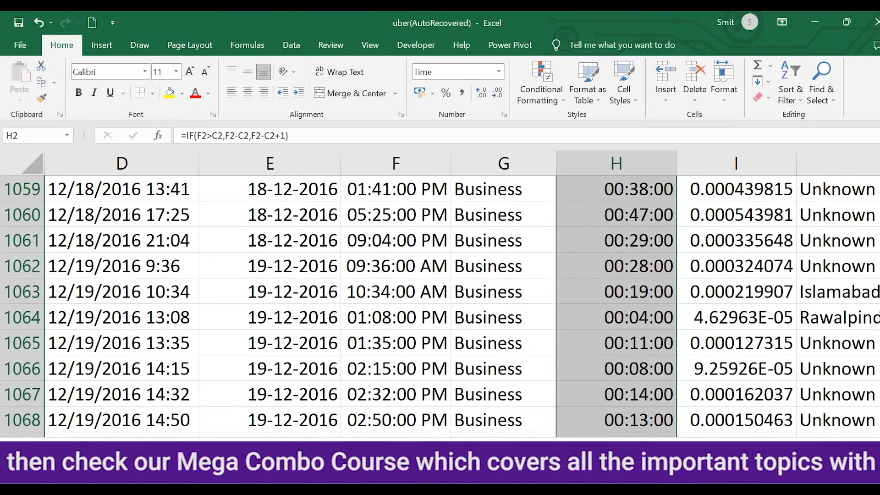
- Check the filled formulas in H3 and H4 and review the Time Diff. filter values for negative or invalid durations
{"action": "left_click_drag", "start_coordinate": [879, 418], "coordinate": [872, 188]}
{"action": "left_click", "coordinate": [619, 246]}
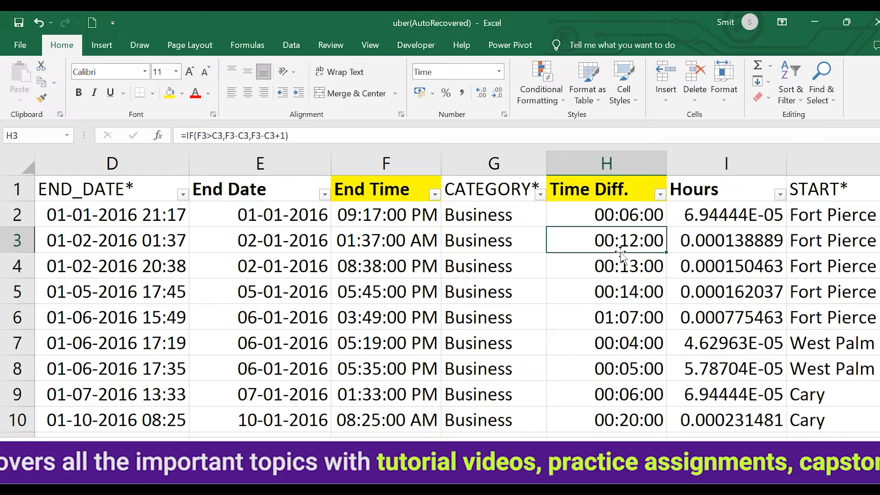
{"action": "left_click", "coordinate": [619, 267]}
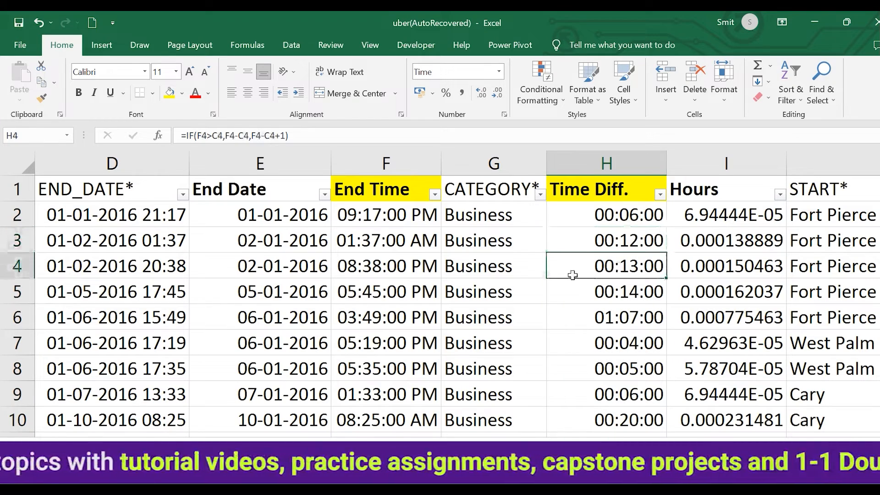
{"action": "left_click", "coordinate": [660, 194]}
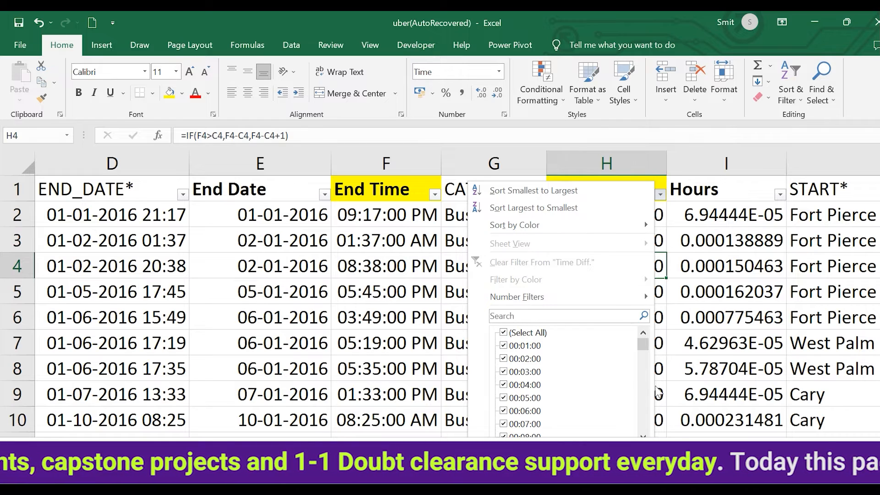
{"action": "scroll", "coordinate": [642, 407], "scroll_direction": "down", "scroll_amount": 9}
{"action": "scroll", "coordinate": [642, 408], "scroll_direction": "down", "scroll_amount": 10}
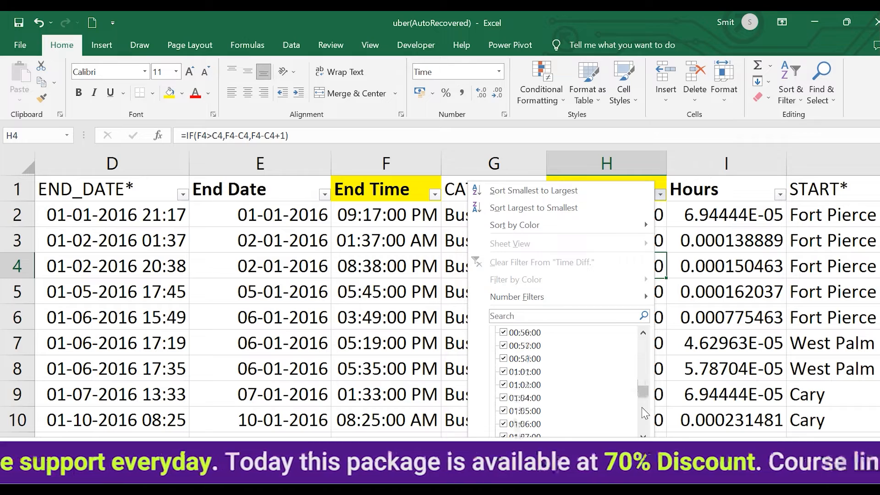
{"action": "scroll", "coordinate": [645, 344], "scroll_direction": "up", "scroll_amount": 9}
{"action": "scroll", "coordinate": [641, 339], "scroll_direction": "up", "scroll_amount": 12}
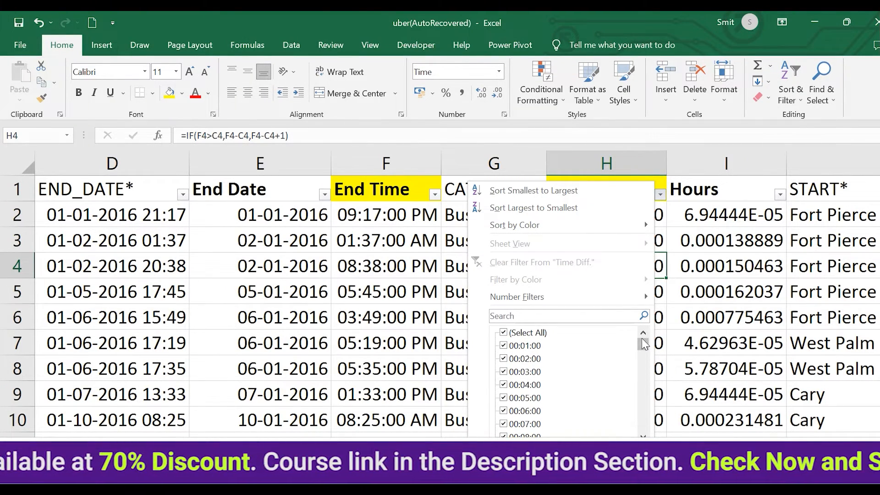
{"action": "left_click", "coordinate": [708, 313]}
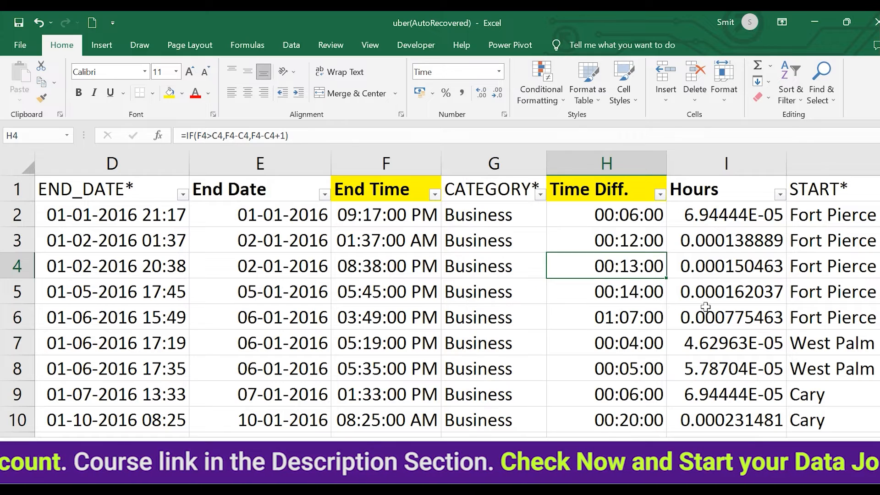
- Clear the existing Hours formula in I2 and begin an HOUR function there with H2 as its serial number
{"action": "left_click", "coordinate": [691, 210]}
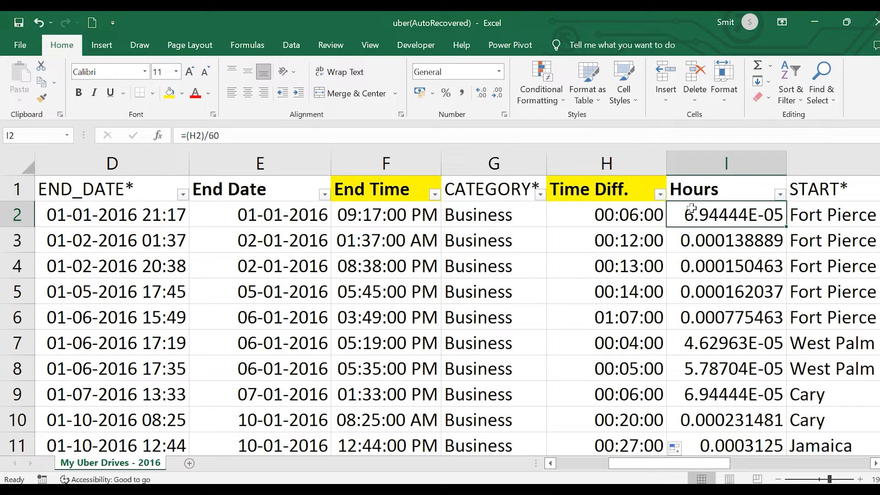
{"action": "key", "text": "Delete"}
{"action": "double_click", "coordinate": [693, 212]}
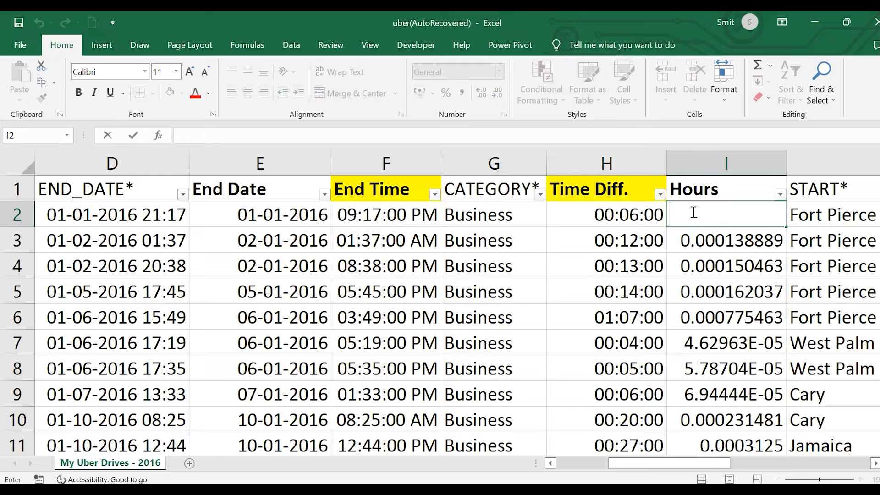
{"action": "type", "text": "="}
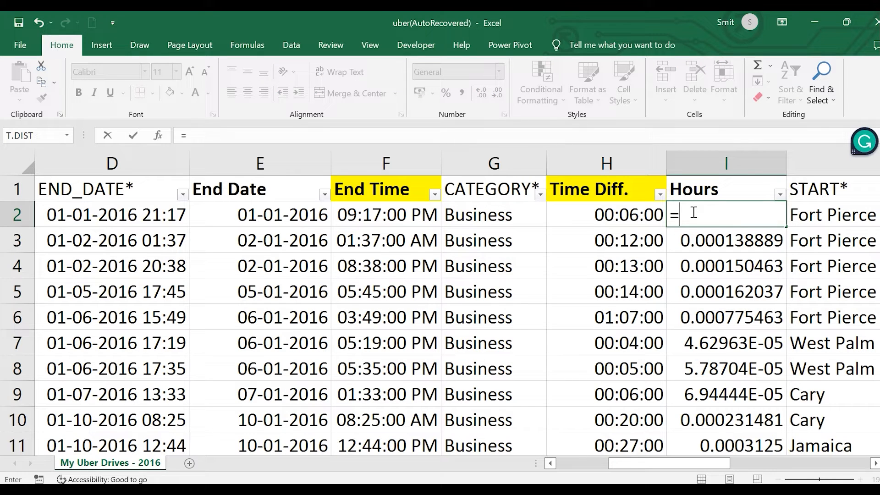
{"action": "type", "text": "HOUR"}
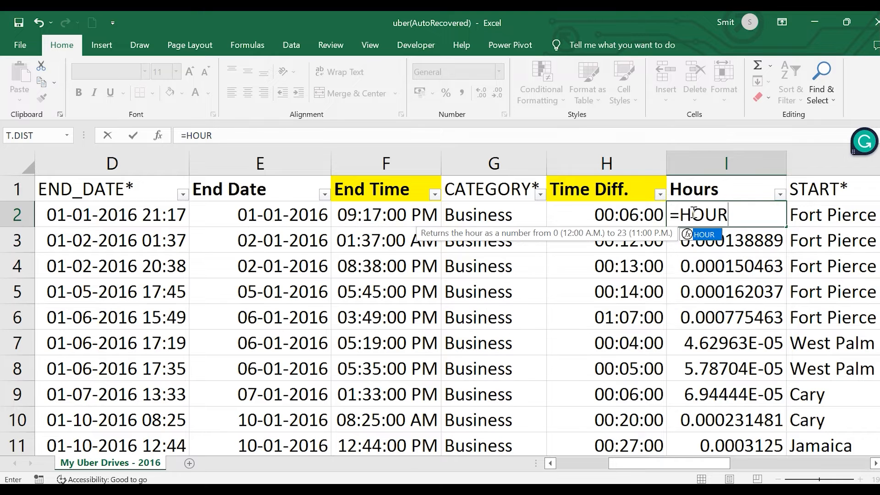
{"action": "double_click", "coordinate": [709, 236]}
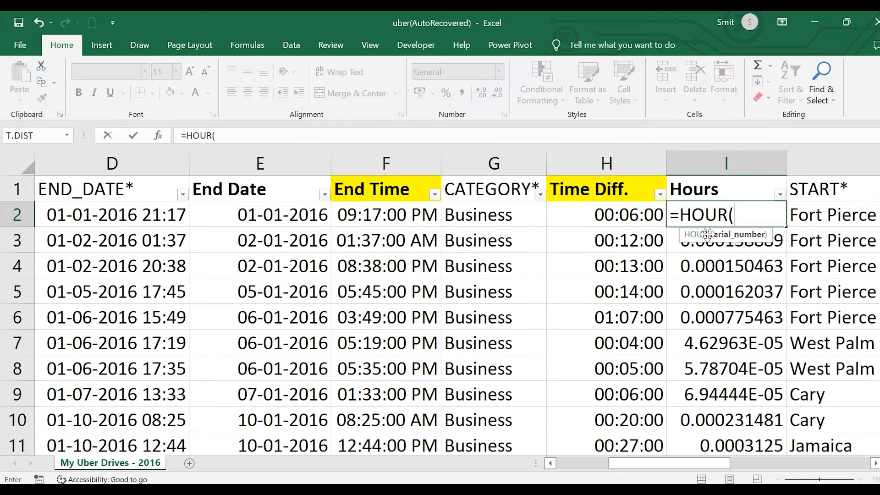
{"action": "left_click", "coordinate": [553, 219]}
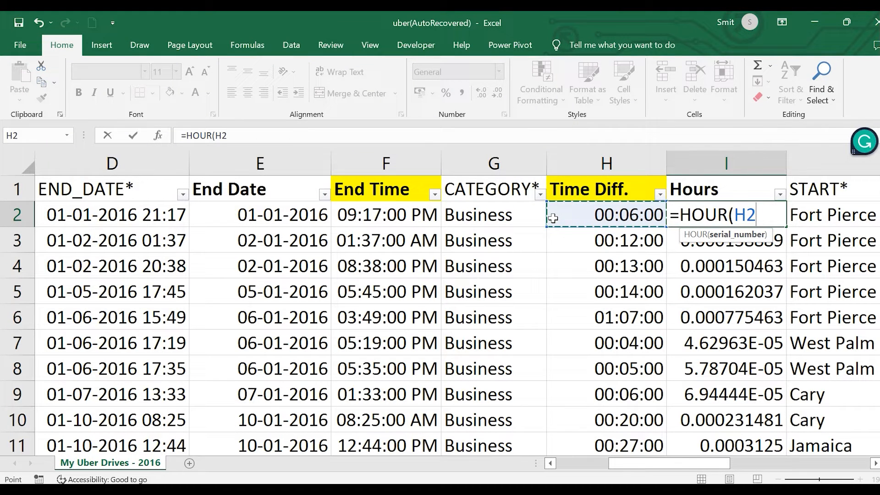
- Extend the formula in cell I2 to total the minutes of the time difference as =HOUR(H2)*60+MINUTE(H2)
{"action": "type", "text": ")"}
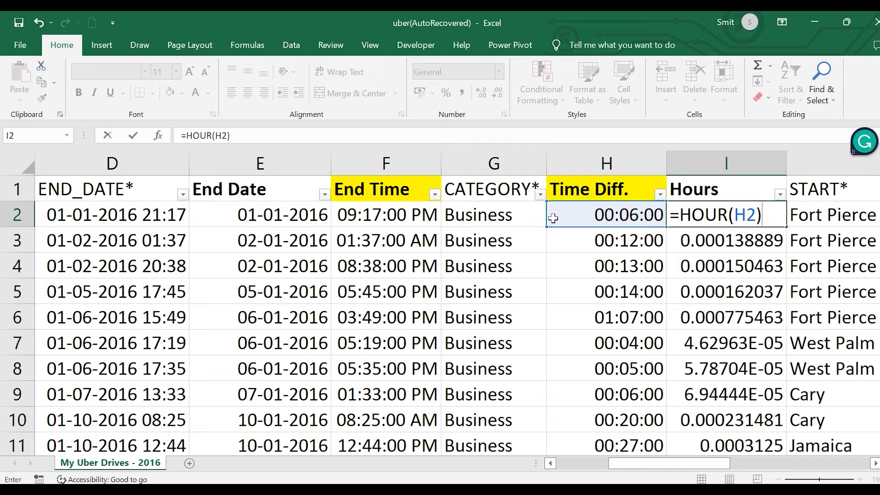
{"action": "type", "text": "*60"}
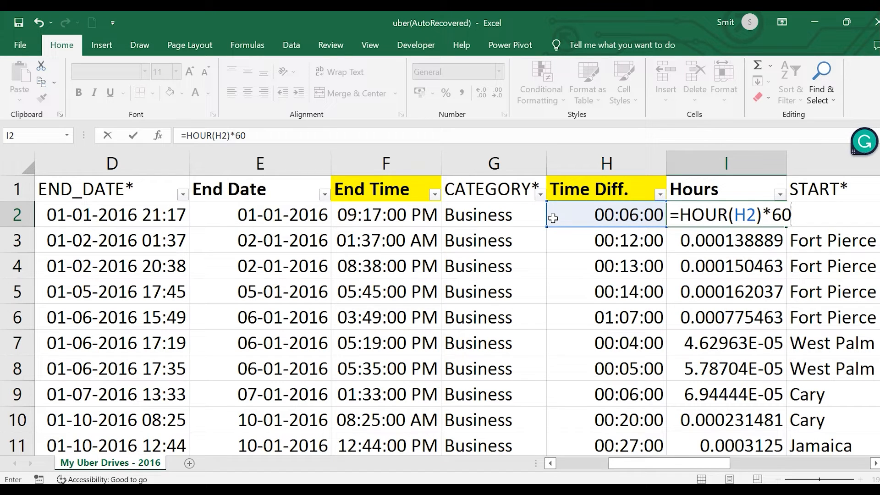
{"action": "type", "text": "+MINU"}
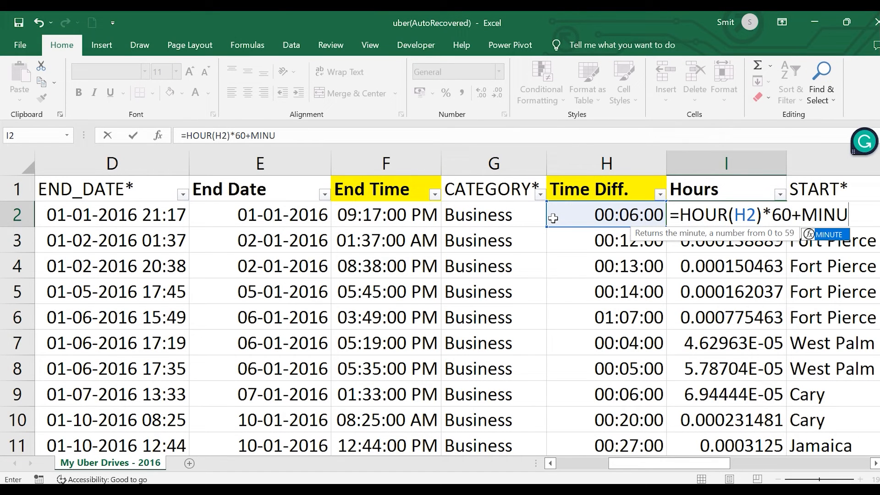
{"action": "type", "text": "TES"}
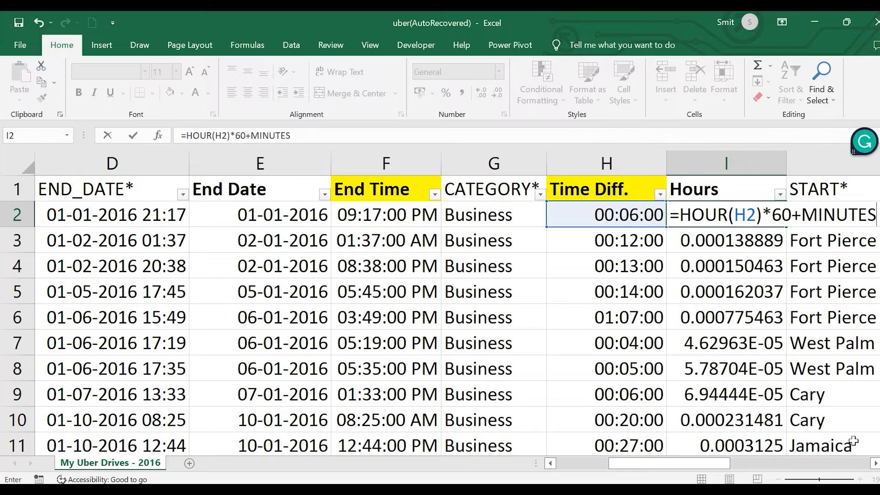
{"action": "left_click", "coordinate": [875, 464]}
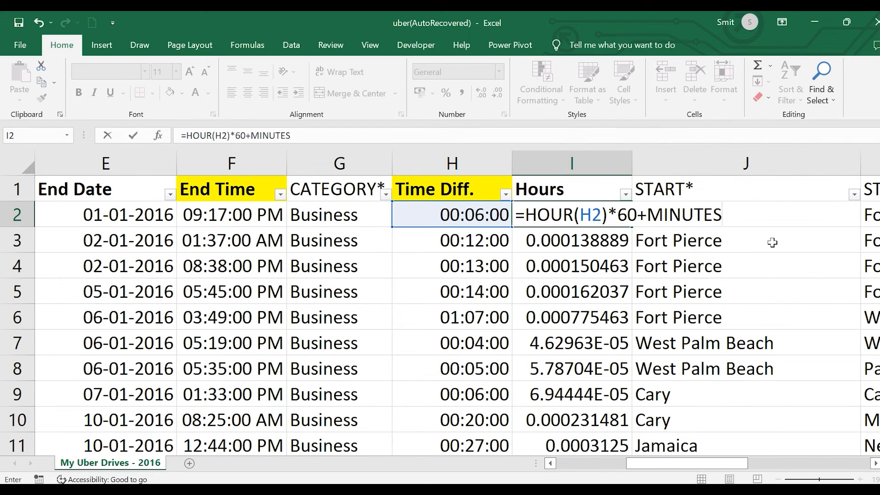
{"action": "key", "text": "BackSpace"}
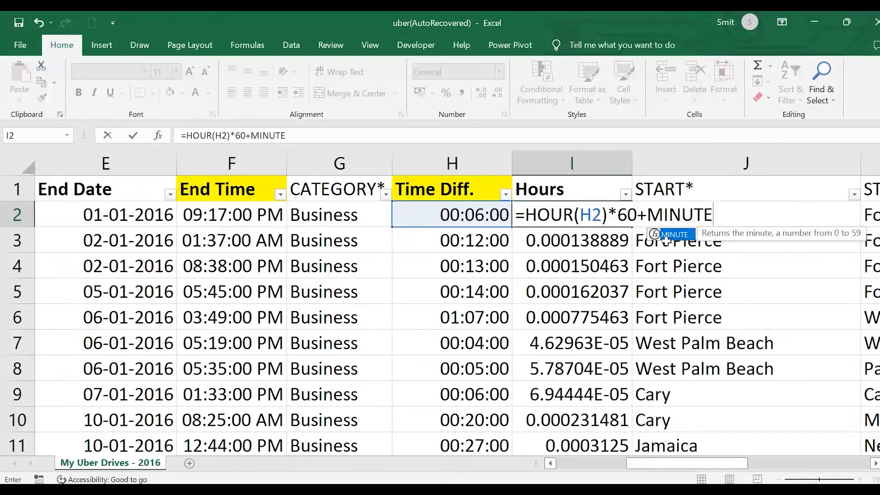
{"action": "type", "text": "("}
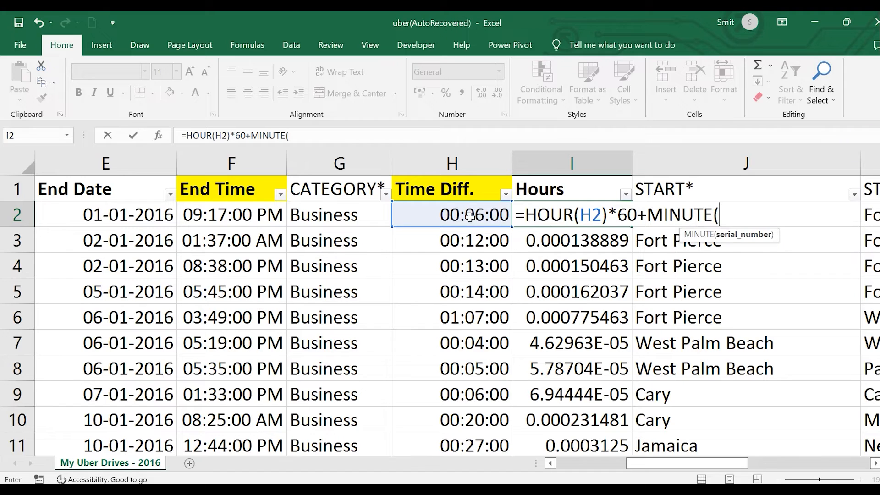
{"action": "left_click", "coordinate": [461, 217]}
{"action": "type", "text": ")"}
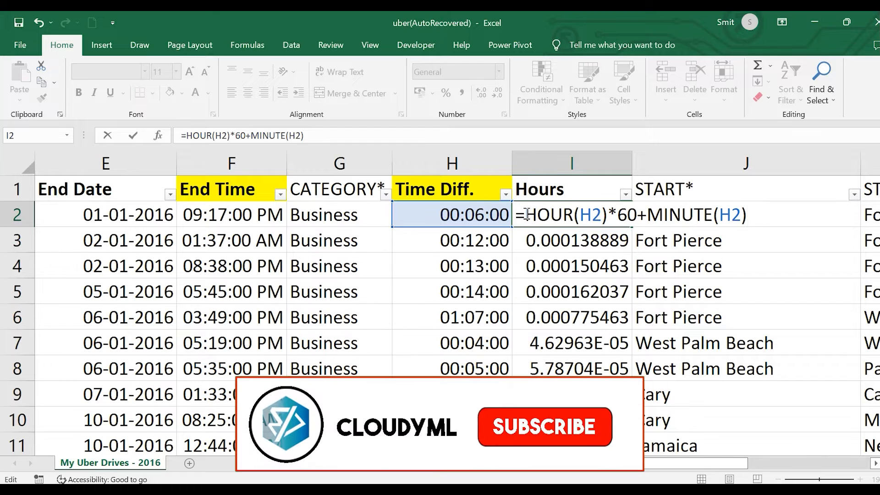
- Enclose the I2 expression in parentheses and divide it by 60, entering =(HOUR(H2)*60+MINUTE(H2))/60
{"action": "type", "text": "("}
{"action": "left_click", "coordinate": [759, 212]}
{"action": "type", "text": ")"}
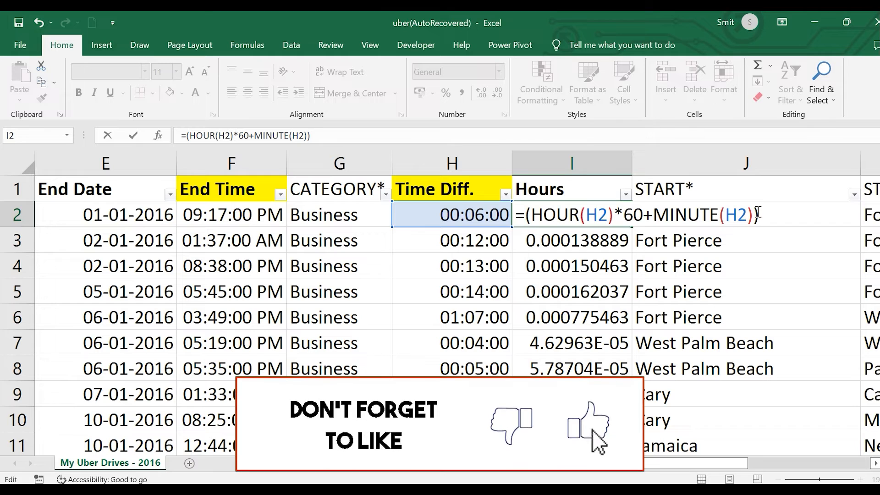
{"action": "type", "text": "/60"}
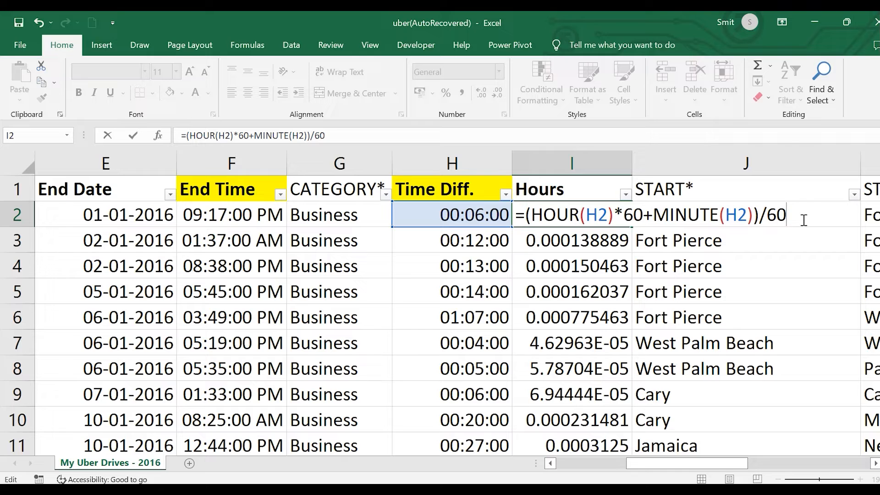
{"action": "key", "text": "Return"}
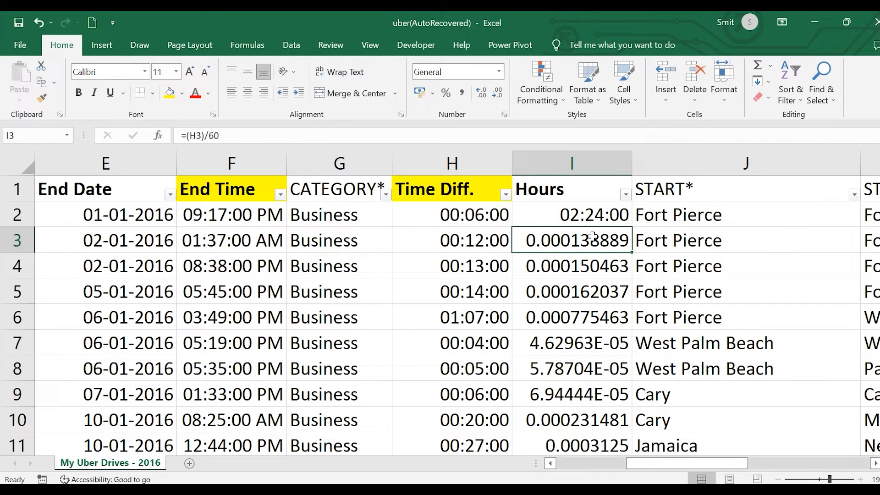
- Set the number format of cell I2 to General
{"action": "left_click", "coordinate": [571, 218]}
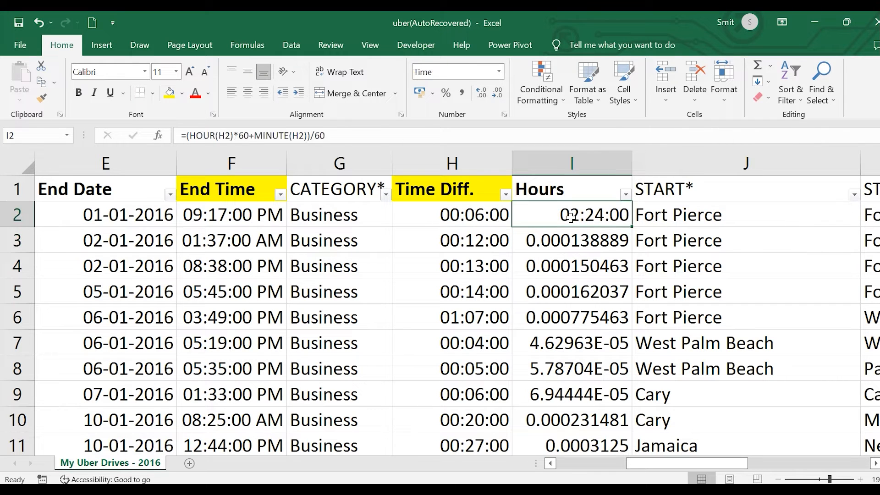
{"action": "left_click", "coordinate": [499, 72]}
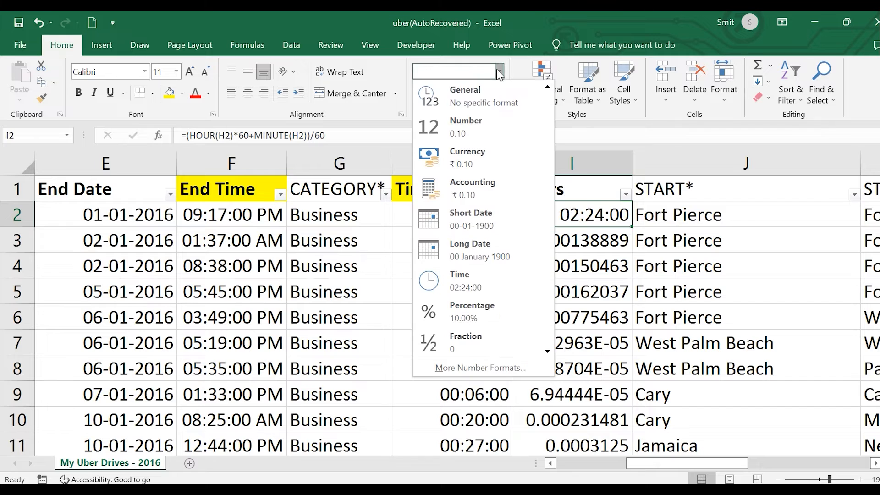
{"action": "left_click", "coordinate": [485, 91]}
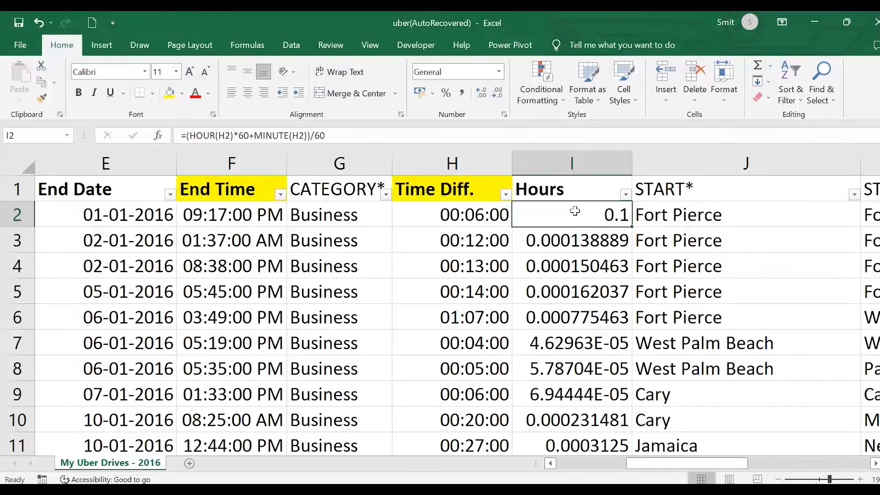
{"action": "left_click", "coordinate": [719, 245]}
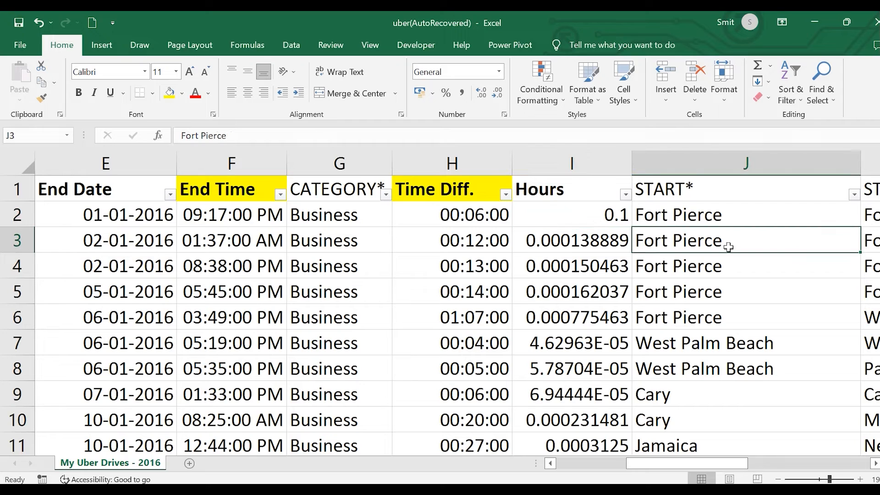
- Fill the I2 formula down the Hours column to the last data row, 1156
{"action": "left_click", "coordinate": [593, 210]}
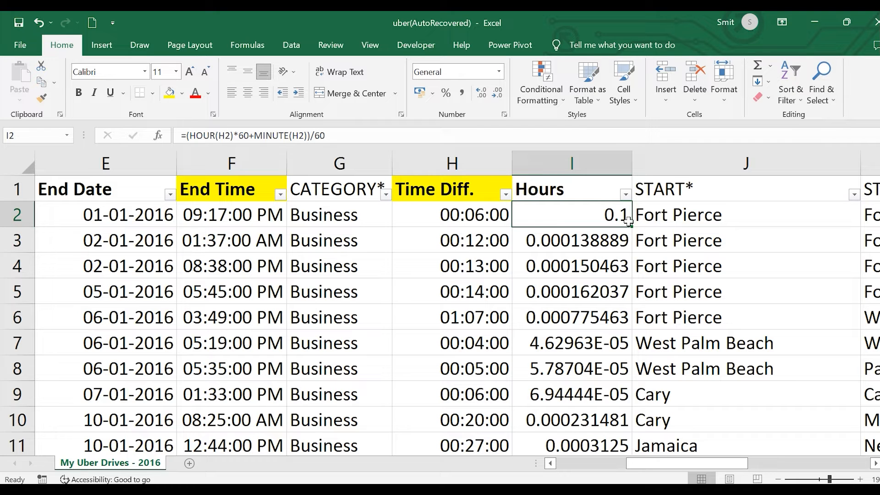
{"action": "mouse_move", "coordinate": [631, 226]}
{"action": "left_mouse_down"}
{"action": "mouse_move", "coordinate": [616, 459]}
{"action": "mouse_move", "coordinate": [617, 344]}
{"action": "mouse_move", "coordinate": [623, 412]}
{"action": "mouse_move", "coordinate": [605, 353]}
{"action": "mouse_move", "coordinate": [605, 374]}
{"action": "left_mouse_up"}
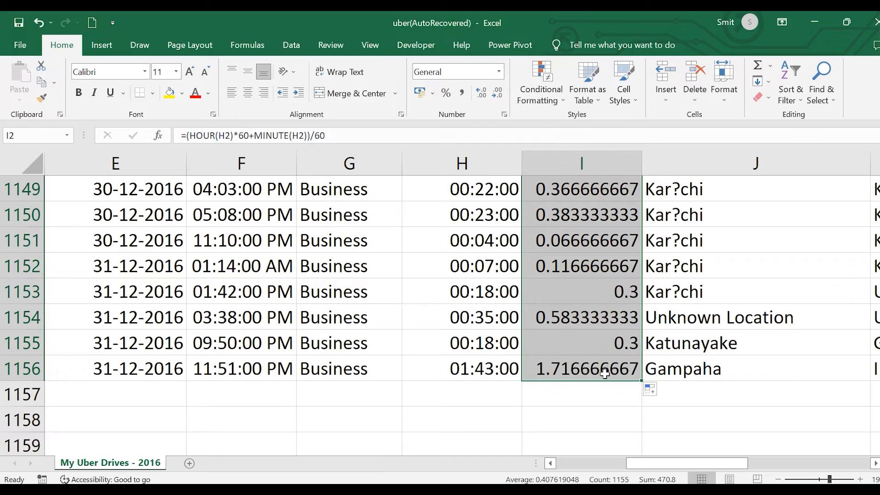
{"action": "scroll", "coordinate": [732, 329], "scroll_direction": "up", "scroll_amount": 20}
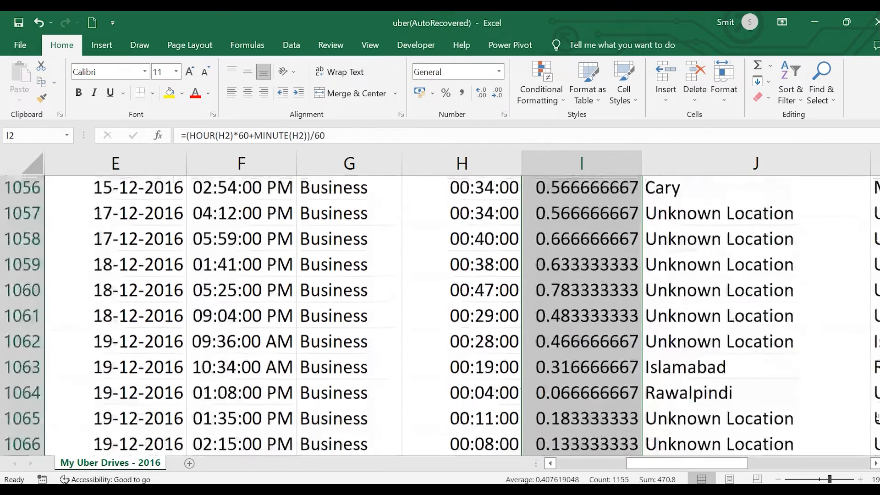
{"action": "scroll", "coordinate": [731, 239], "scroll_direction": "up", "scroll_amount": 20}
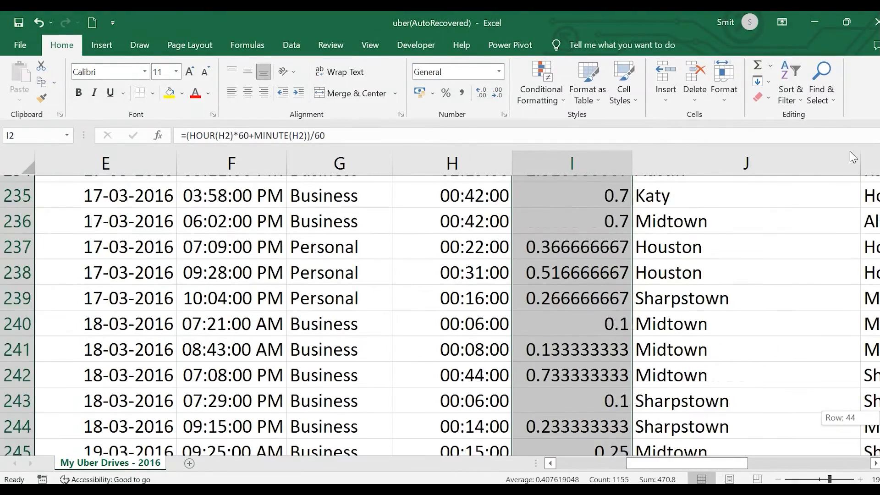
{"action": "left_click", "coordinate": [732, 239]}
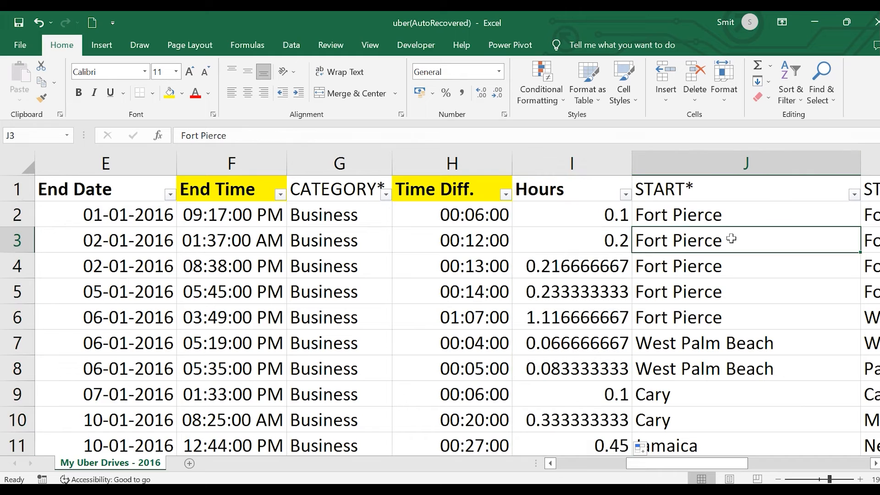
- Examine the distinct values in the filter list of the Hours column without applying a filter
{"action": "left_click", "coordinate": [627, 195]}
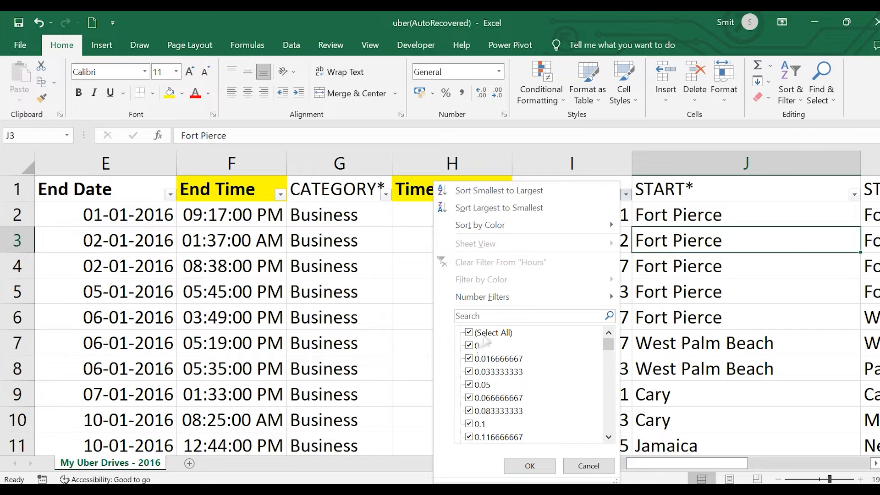
{"action": "scroll", "coordinate": [521, 366], "scroll_direction": "down", "scroll_amount": 3}
{"action": "scroll", "coordinate": [522, 367], "scroll_direction": "down", "scroll_amount": 15}
{"action": "scroll", "coordinate": [522, 366], "scroll_direction": "up", "scroll_amount": 15}
{"action": "left_click", "coordinate": [786, 303]}
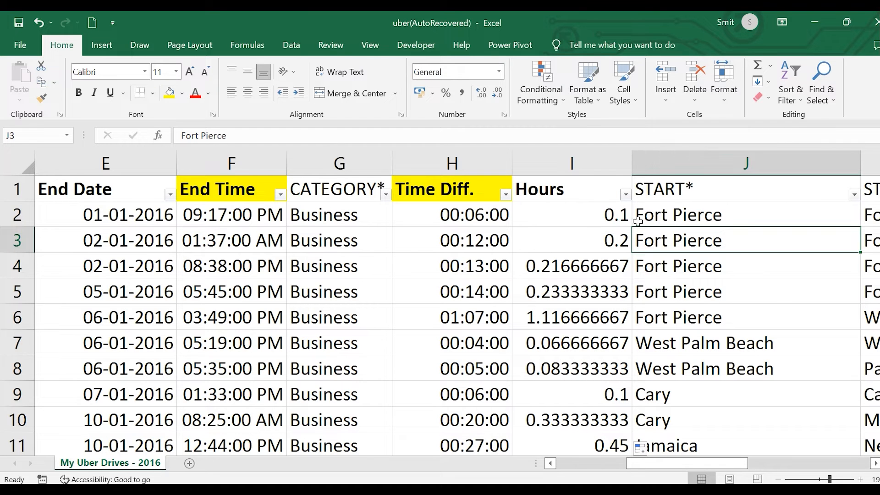
- Highlight the Hours header cell in yellow and rename it "Hours Diff."
{"action": "left_click", "coordinate": [584, 192]}
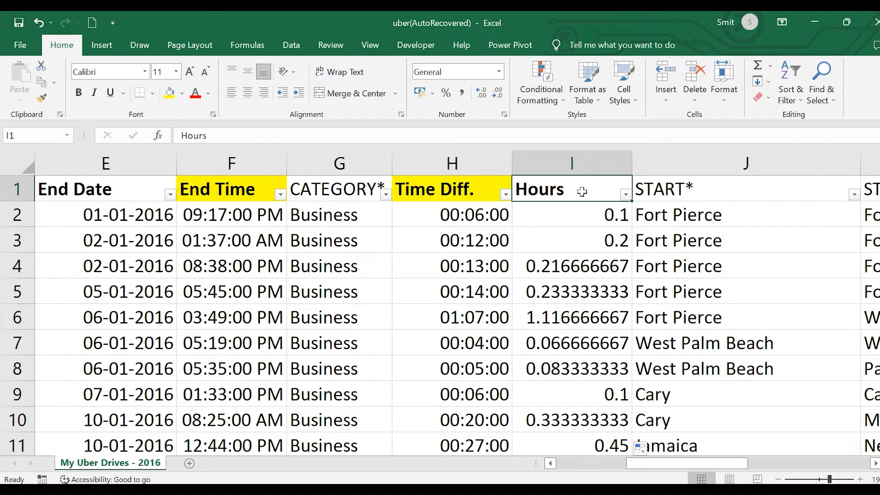
{"action": "left_click", "coordinate": [166, 95]}
{"action": "left_click", "coordinate": [583, 248]}
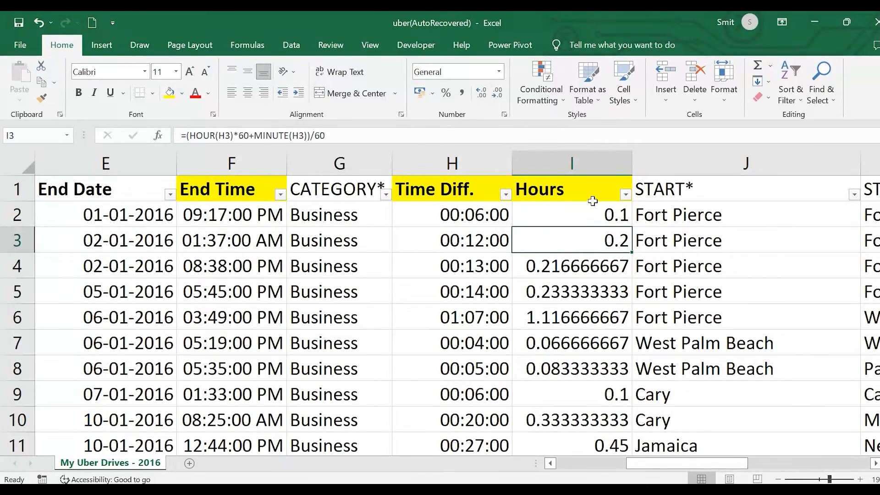
{"action": "double_click", "coordinate": [580, 189]}
{"action": "type", "text": "Diff."}
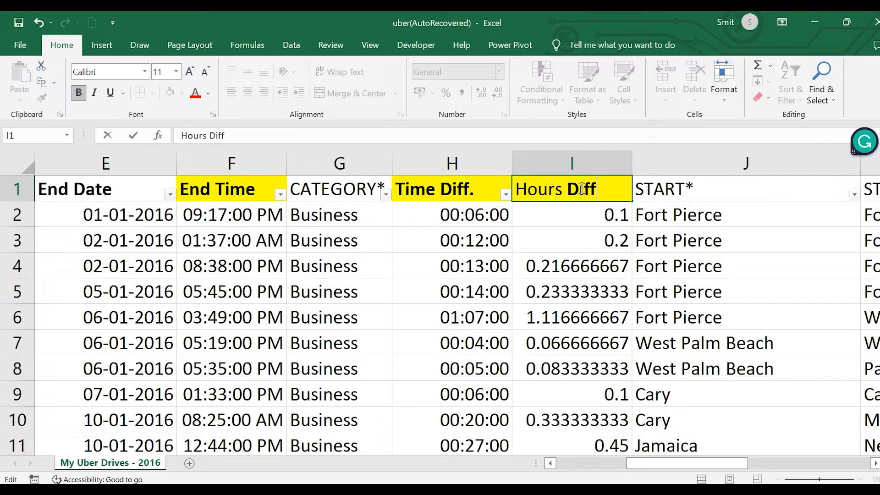
{"action": "left_click", "coordinate": [691, 260]}
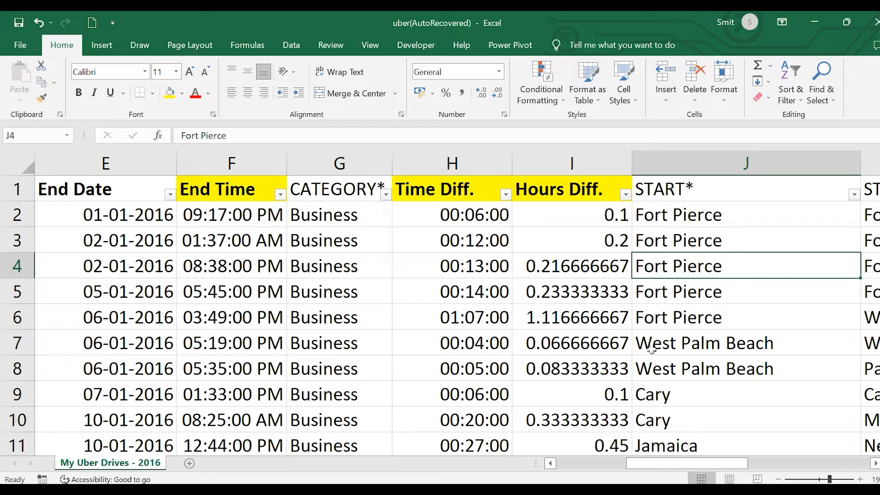
- Highlight the Speed header in cell M1 with the yellow fill colour
{"action": "left_click", "coordinate": [876, 464]}
{"action": "left_click", "coordinate": [875, 464]}
{"action": "left_click", "coordinate": [875, 463]}
{"action": "left_click", "coordinate": [875, 464]}
{"action": "left_click", "coordinate": [875, 464]}
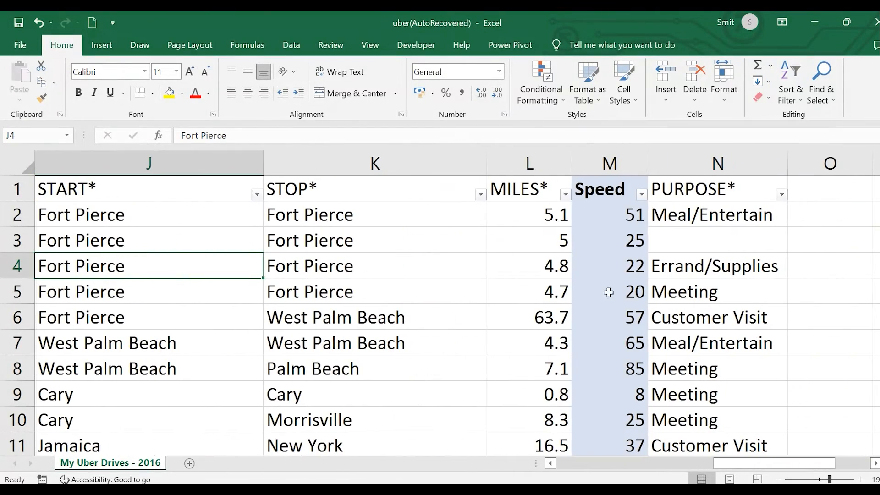
{"action": "left_click", "coordinate": [641, 195]}
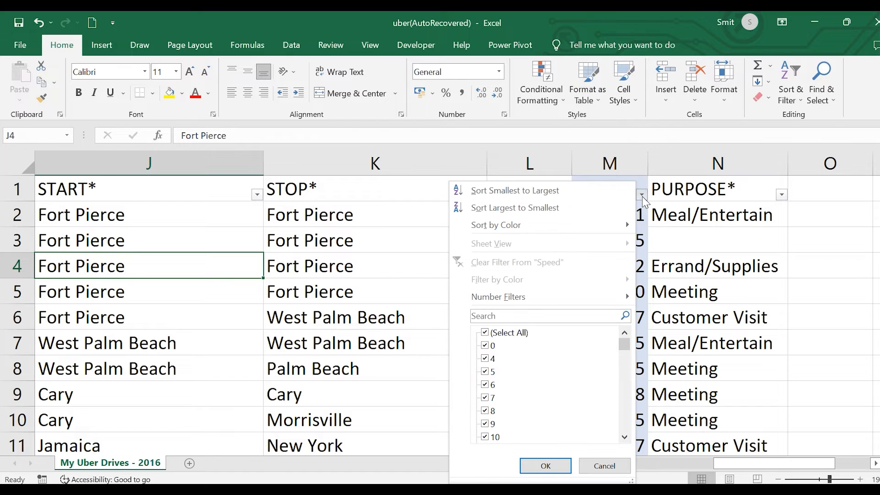
{"action": "left_click", "coordinate": [699, 235]}
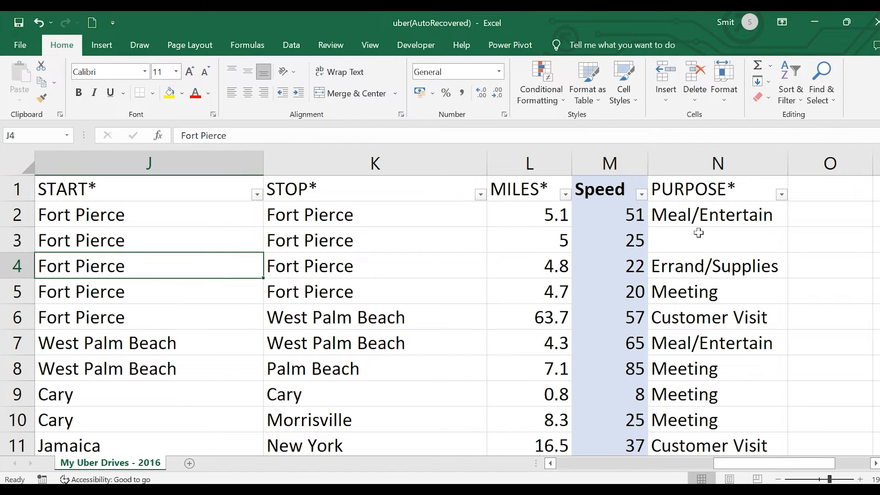
{"action": "left_click", "coordinate": [609, 190]}
{"action": "left_click", "coordinate": [169, 93]}
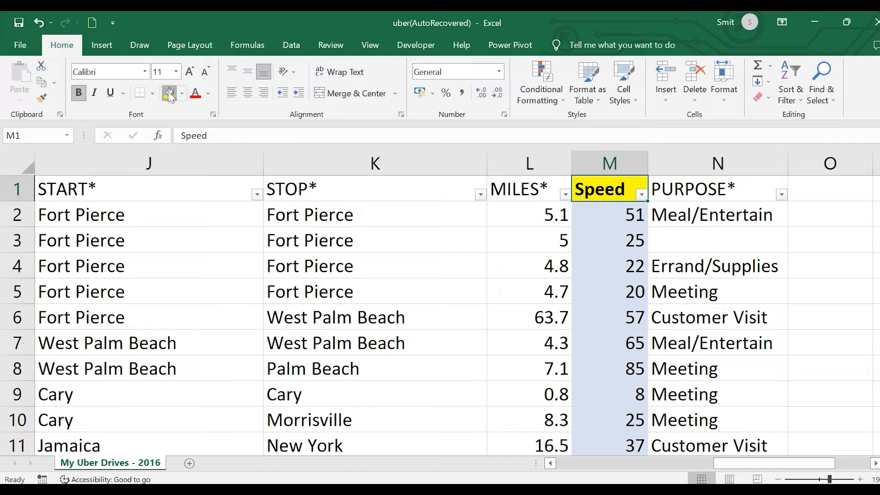
{"action": "left_click", "coordinate": [638, 307]}
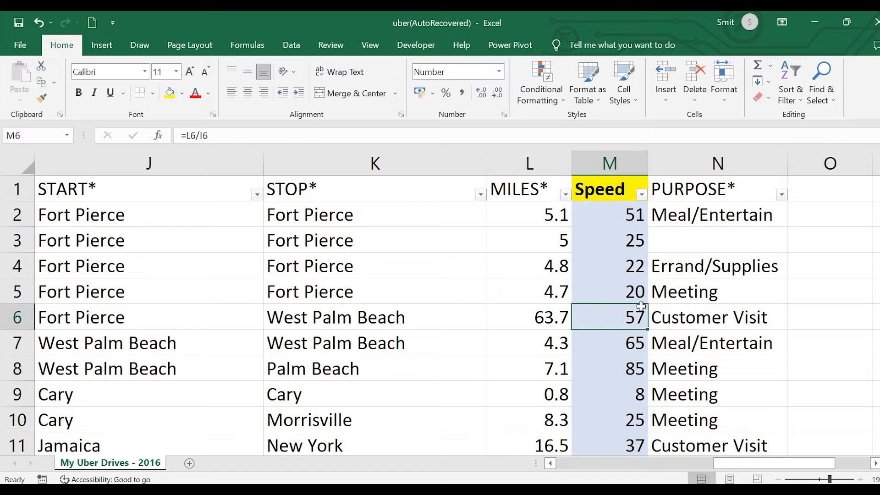
- Filter the Speed column to show only the rows with the #DIV/0! value
{"action": "left_click", "coordinate": [641, 195]}
{"action": "scroll", "coordinate": [529, 401], "scroll_direction": "down", "scroll_amount": 15}
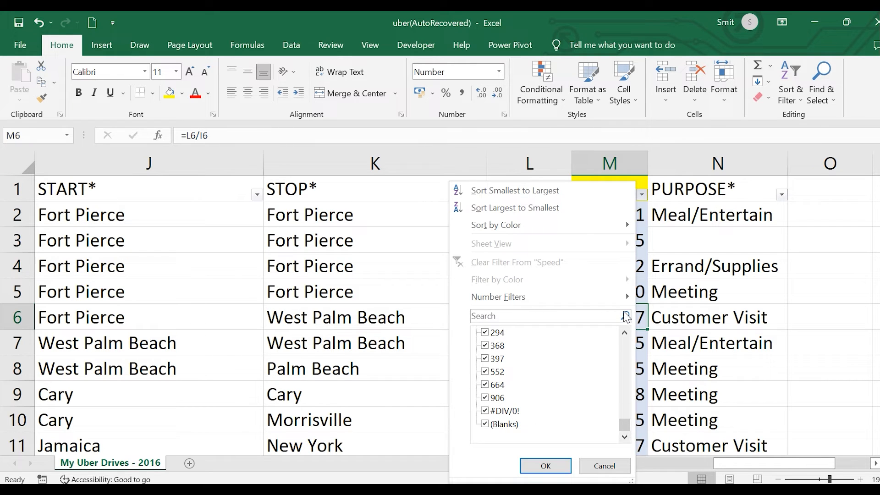
{"action": "left_click_drag", "start_coordinate": [625, 425], "coordinate": [620, 309]}
{"action": "left_click", "coordinate": [499, 333]}
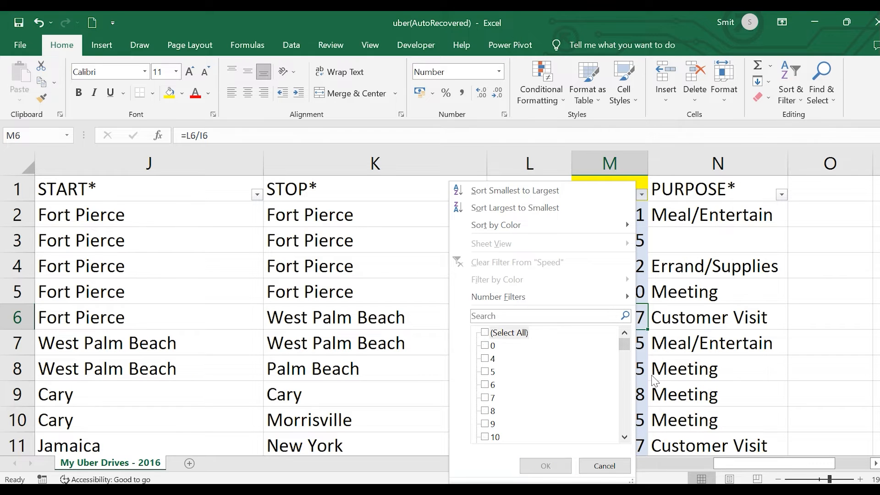
{"action": "left_click_drag", "start_coordinate": [621, 340], "coordinate": [625, 425]}
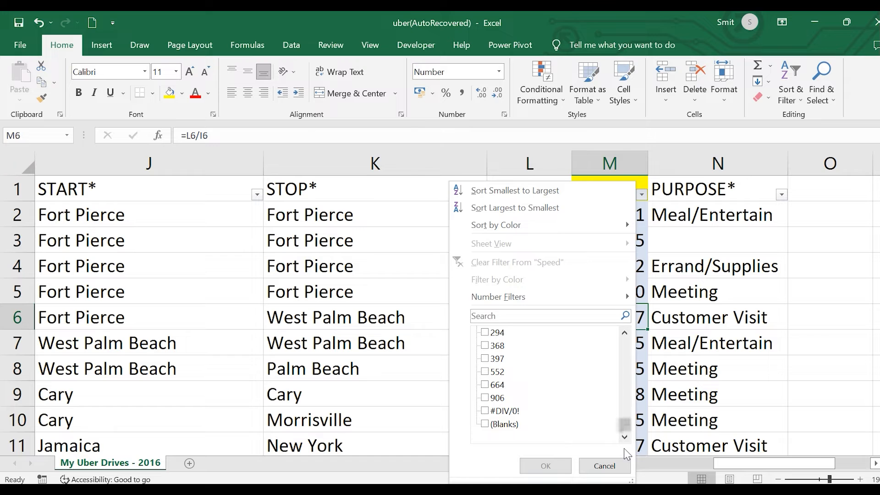
{"action": "left_click", "coordinate": [495, 411]}
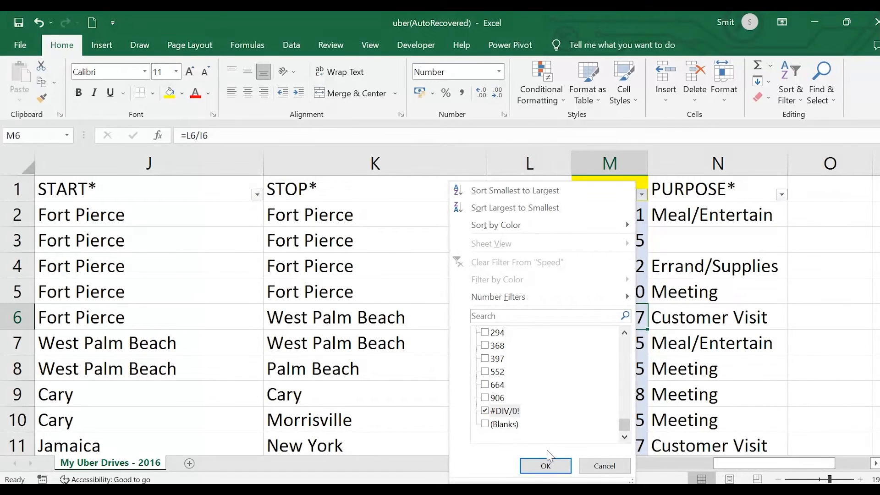
{"action": "left_click", "coordinate": [545, 462]}
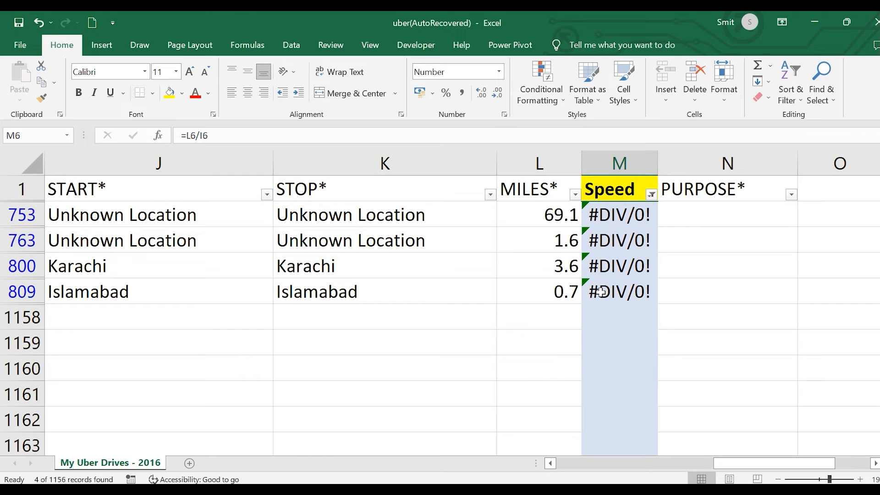
- Examine the start and end times, time differences, hours and miles of the filtered #DIV/0! rows
{"action": "left_click", "coordinate": [550, 463]}
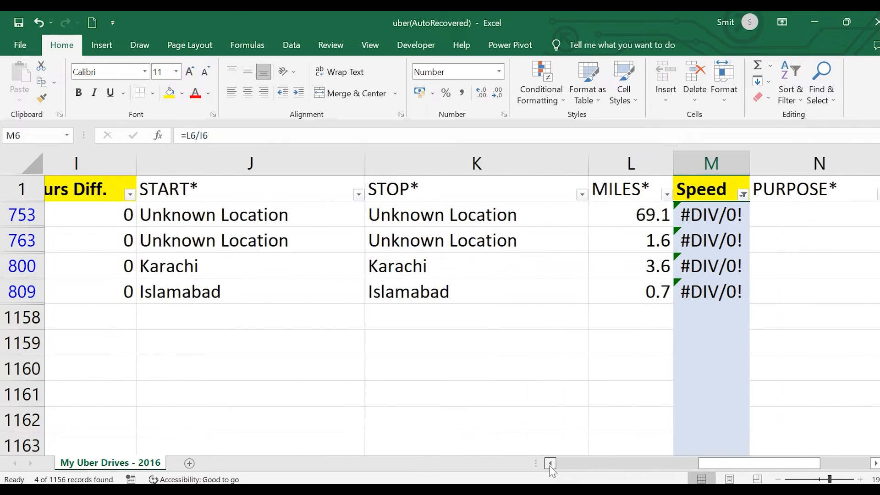
{"action": "left_click", "coordinate": [550, 462]}
{"action": "left_click", "coordinate": [550, 462]}
{"action": "left_click", "coordinate": [550, 463]}
{"action": "left_click", "coordinate": [550, 463]}
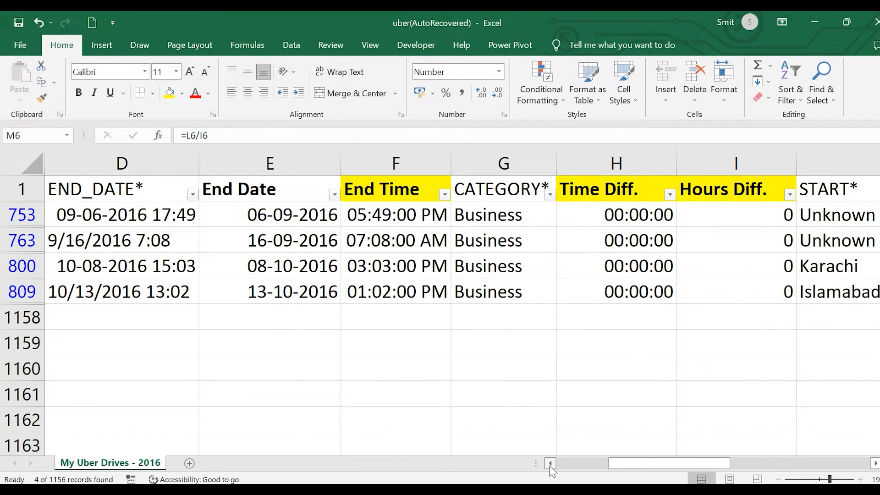
{"action": "left_click", "coordinate": [550, 463]}
{"action": "left_click", "coordinate": [549, 463]}
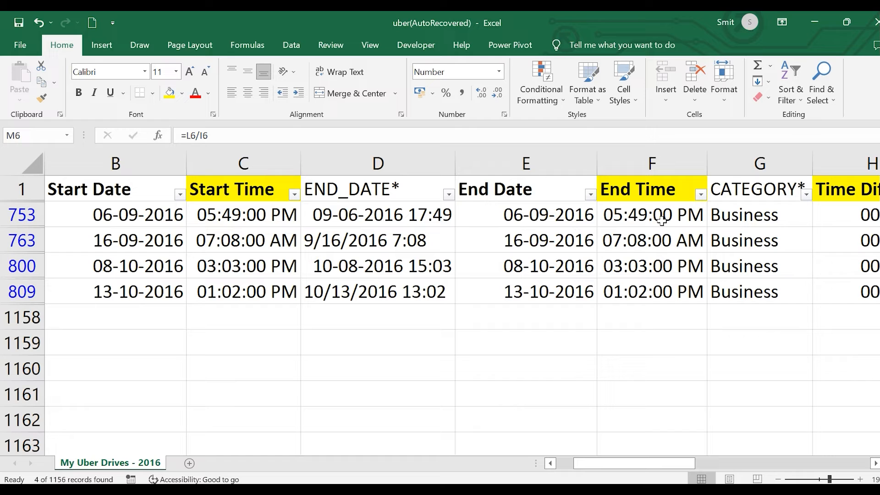
{"action": "left_click", "coordinate": [874, 463]}
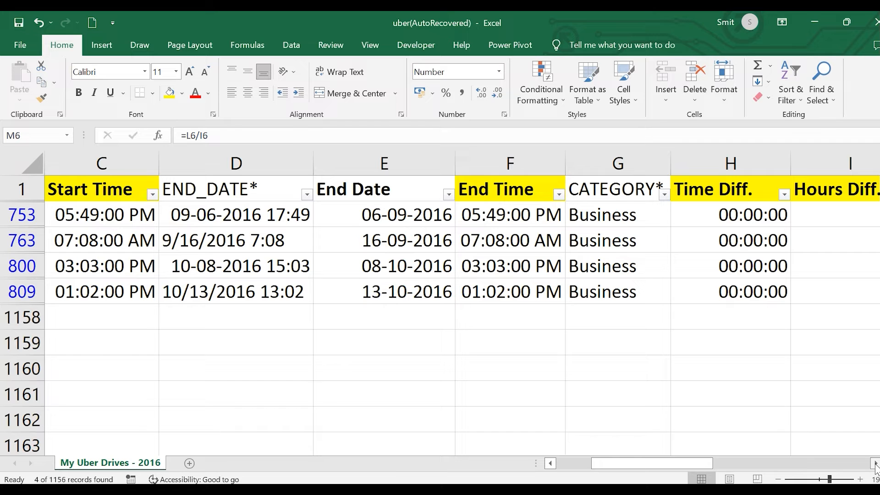
{"action": "left_click", "coordinate": [876, 464]}
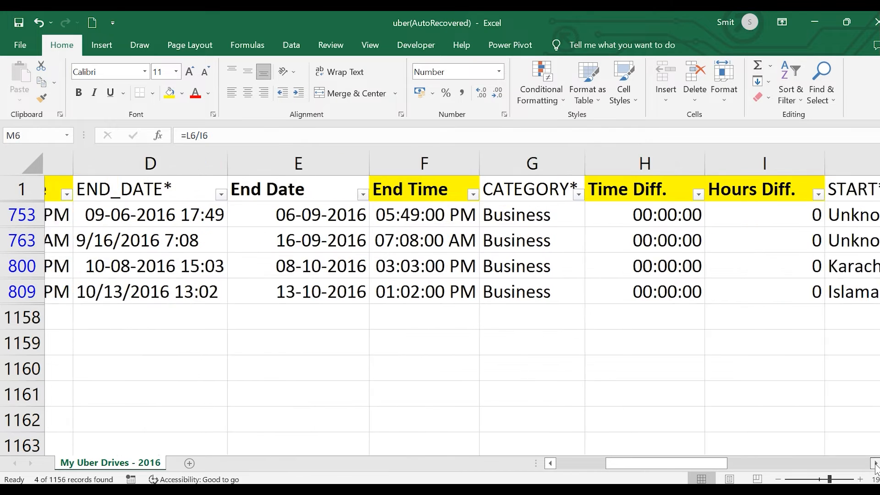
{"action": "left_click", "coordinate": [875, 464]}
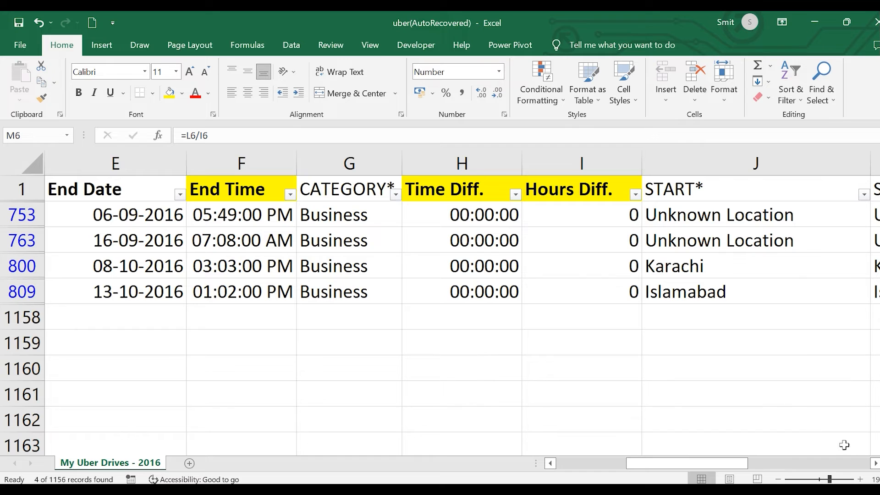
{"action": "left_click", "coordinate": [876, 463]}
{"action": "left_click", "coordinate": [876, 464]}
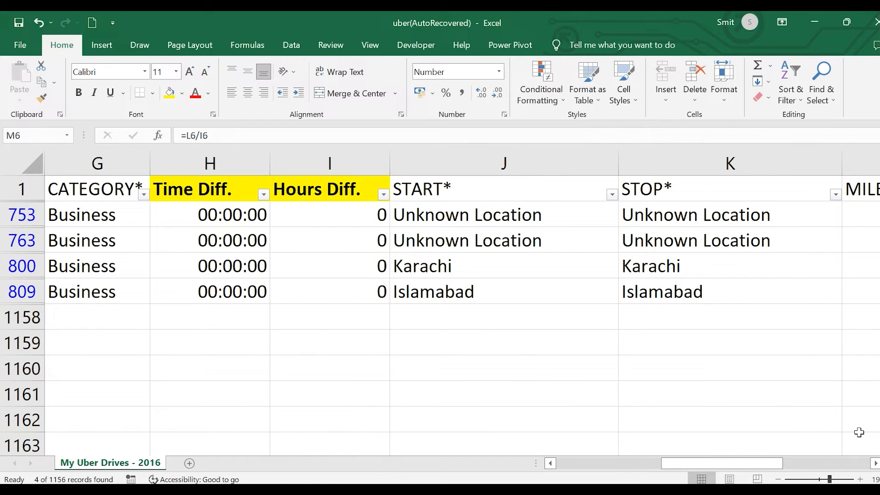
{"action": "left_click", "coordinate": [875, 463]}
{"action": "left_click", "coordinate": [875, 463]}
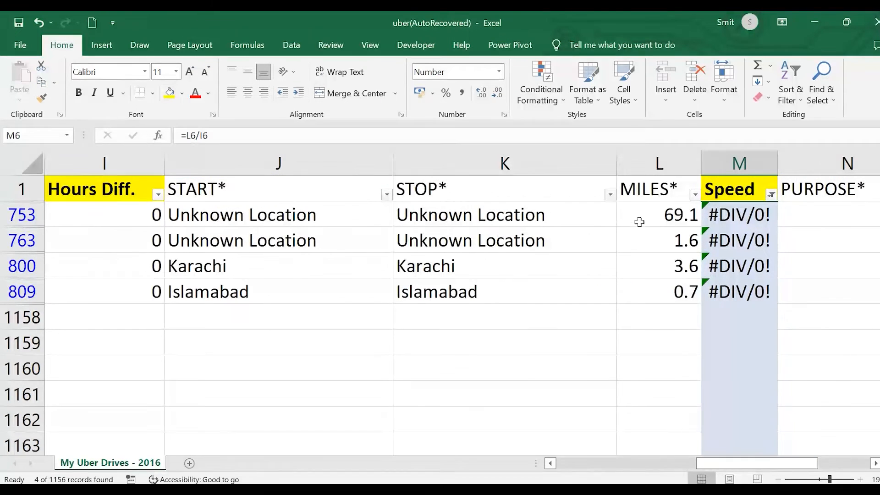
- Delete the first filtered error row, row 753, from the sheet
{"action": "left_click", "coordinate": [550, 464]}
{"action": "left_click", "coordinate": [551, 464]}
{"action": "left_click", "coordinate": [551, 463]}
{"action": "left_click", "coordinate": [550, 463]}
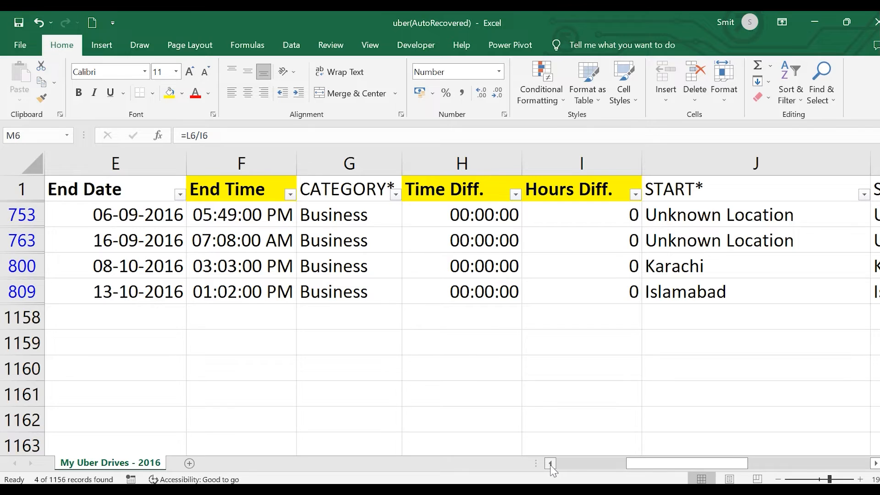
{"action": "left_click_drag", "start_coordinate": [550, 465], "coordinate": [551, 465]}
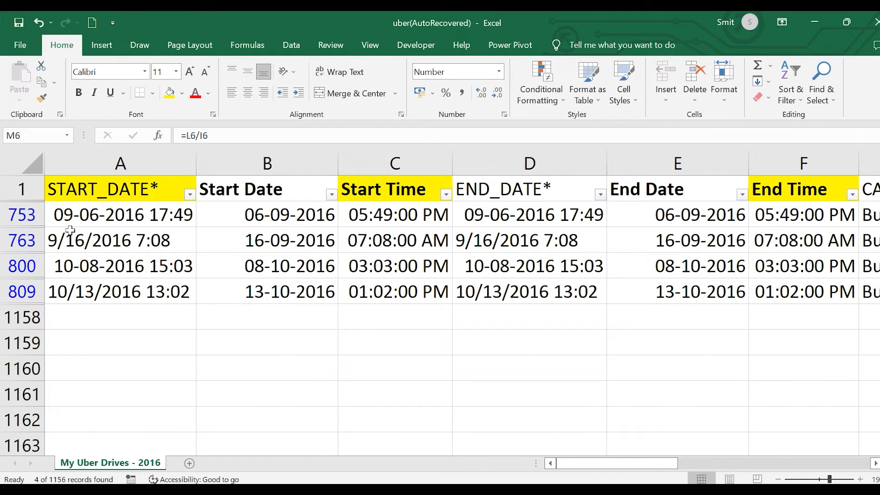
{"action": "left_click", "coordinate": [22, 214]}
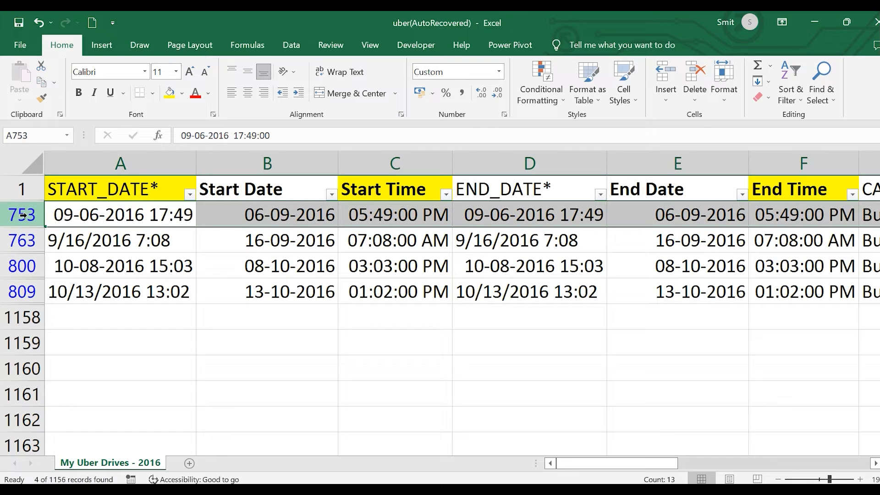
{"action": "right_click", "coordinate": [22, 214]}
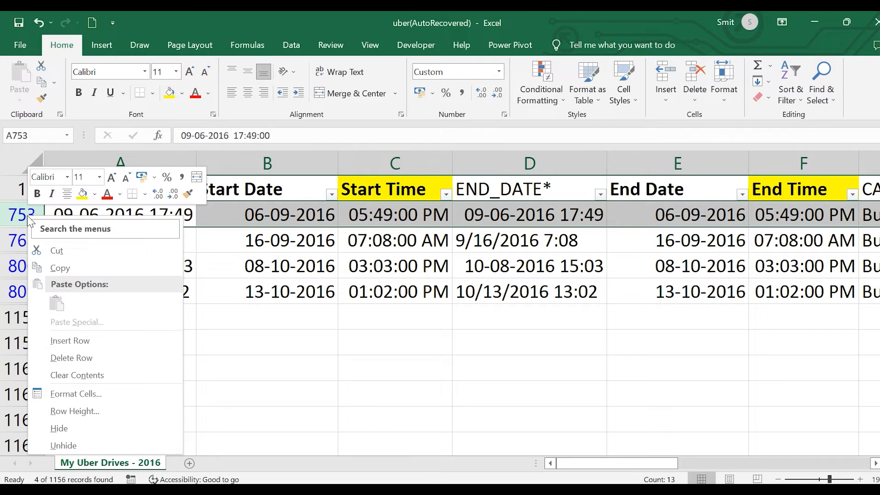
{"action": "left_click", "coordinate": [84, 359]}
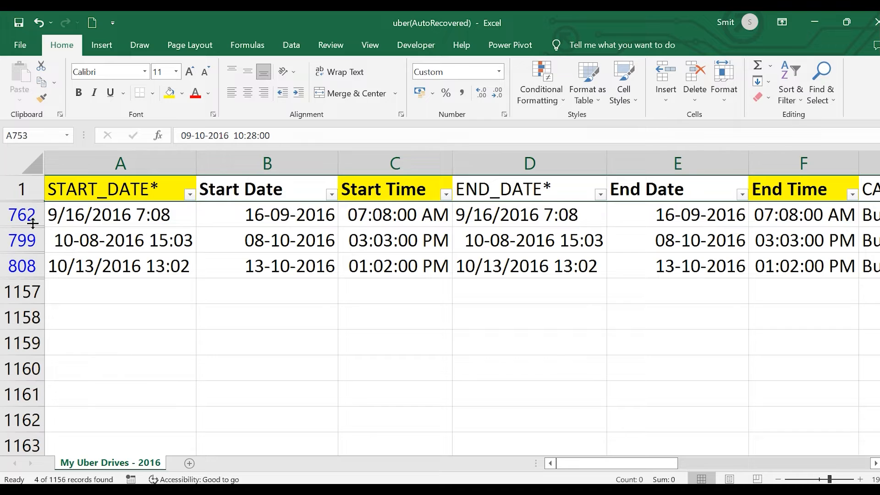
- Delete the remaining three filtered #DIV/0! rows one at a time
{"action": "left_click", "coordinate": [13, 215]}
{"action": "right_click", "coordinate": [13, 215]}
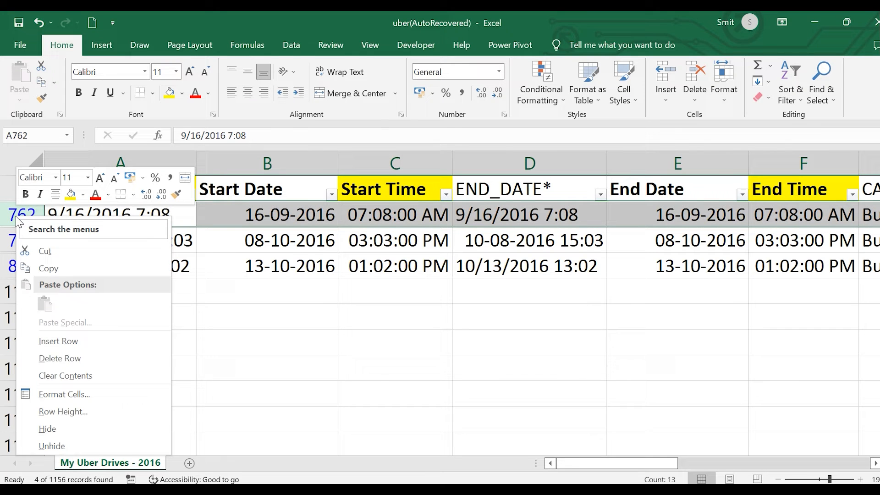
{"action": "left_click", "coordinate": [76, 360]}
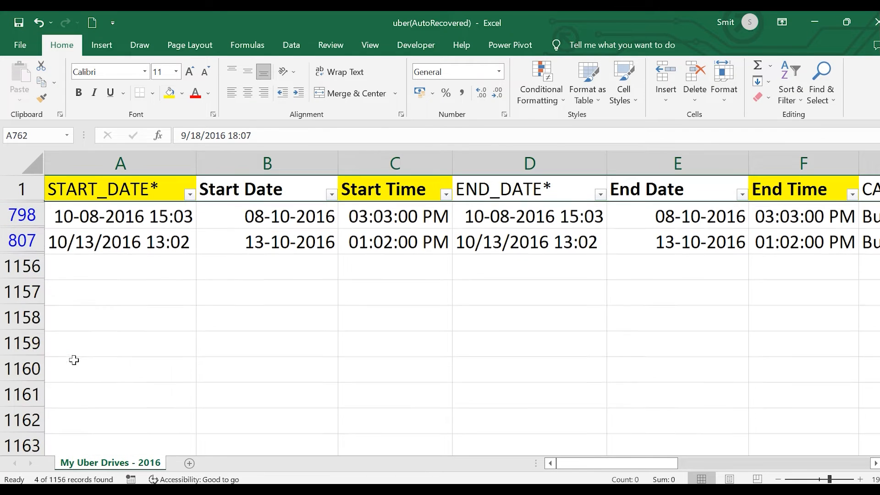
{"action": "left_click", "coordinate": [17, 215]}
{"action": "right_click", "coordinate": [17, 216]}
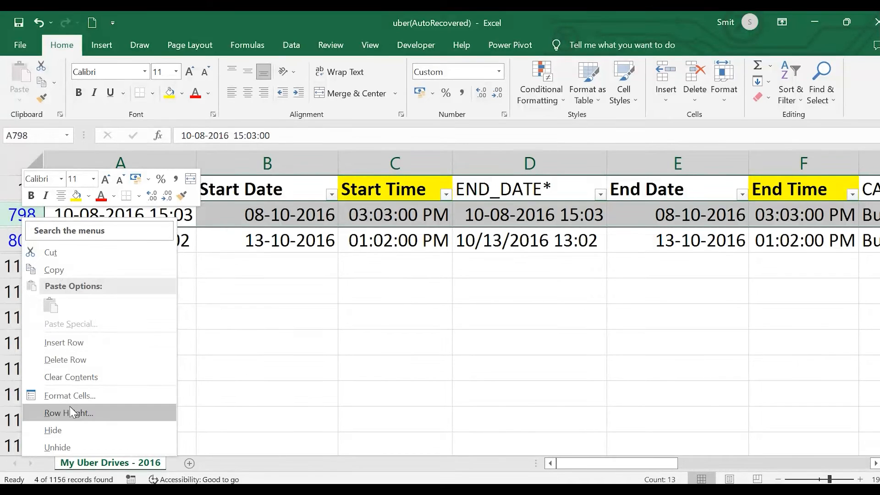
{"action": "left_click", "coordinate": [71, 360]}
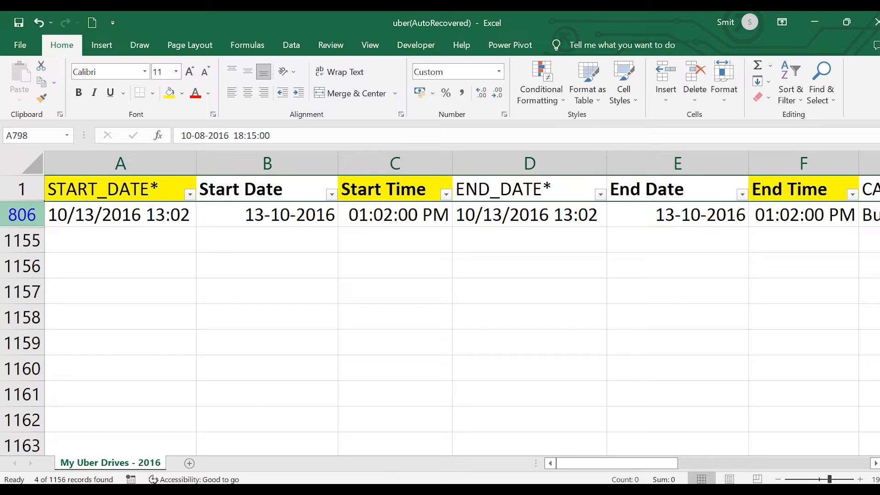
{"action": "left_click", "coordinate": [13, 215]}
{"action": "right_click", "coordinate": [13, 216]}
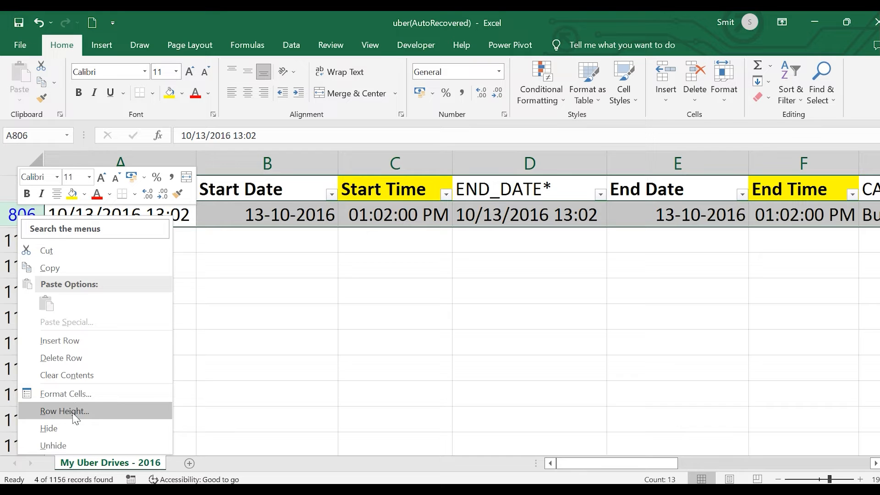
{"action": "left_click", "coordinate": [71, 361]}
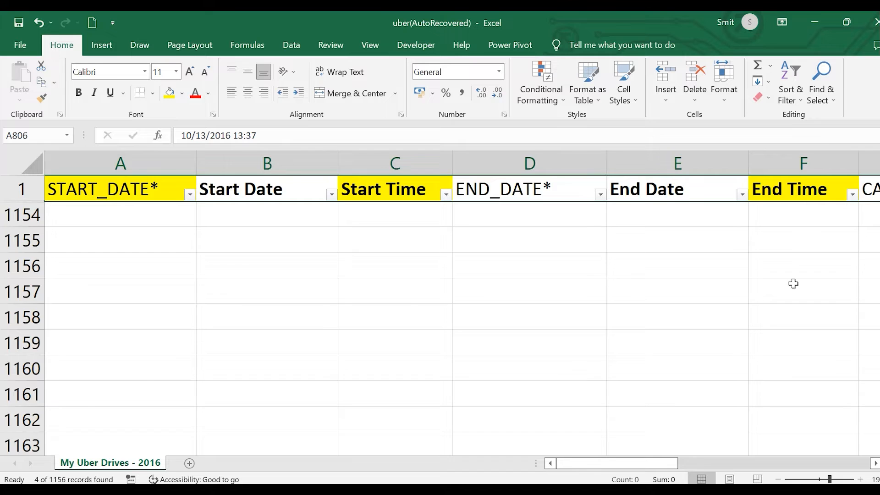
{"action": "scroll", "coordinate": [711, 291], "scroll_direction": "right", "scroll_amount": 3}
{"action": "scroll", "coordinate": [711, 291], "scroll_direction": "right", "scroll_amount": 4}
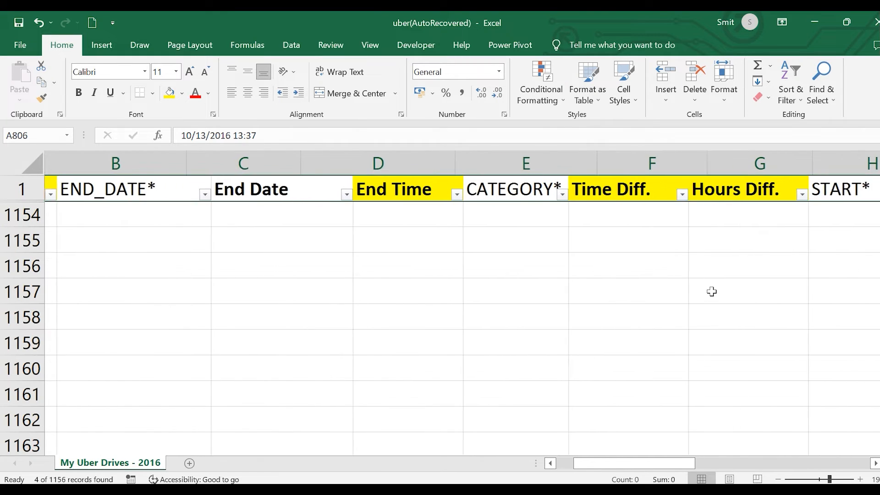
{"action": "left_click", "coordinate": [790, 195]}
{"action": "left_click", "coordinate": [633, 332]}
{"action": "left_click", "coordinate": [694, 466]}
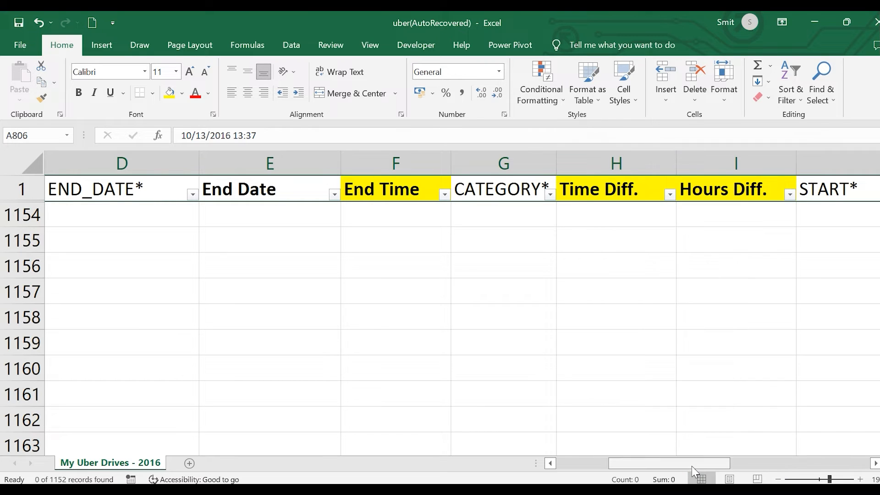
{"action": "left_click", "coordinate": [670, 195]}
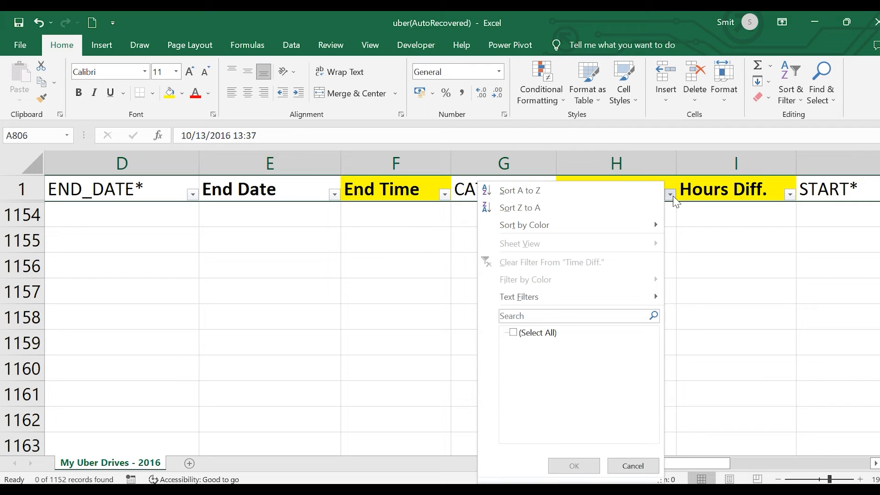
{"action": "left_click", "coordinate": [793, 320]}
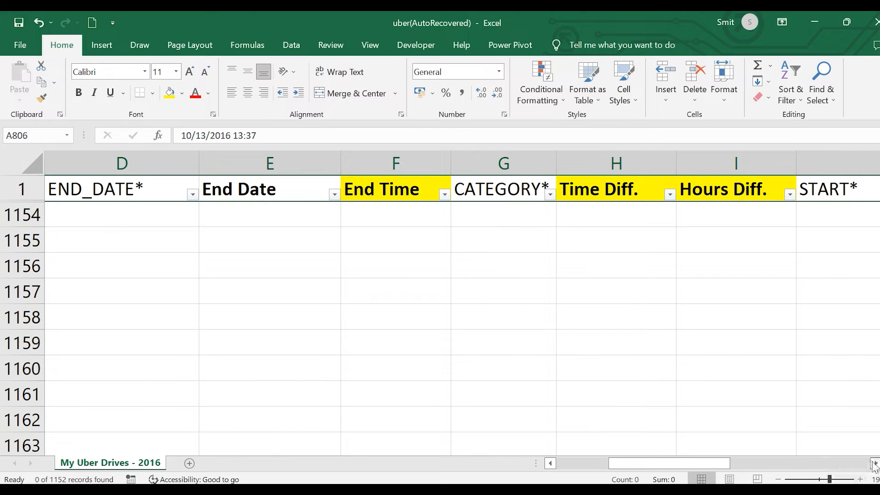
- Reselect all values in the Speed column's filter to show every data row
{"action": "scroll", "coordinate": [874, 465], "scroll_direction": "right", "scroll_amount": 5}
{"action": "scroll", "coordinate": [874, 465], "scroll_direction": "right", "scroll_amount": 2}
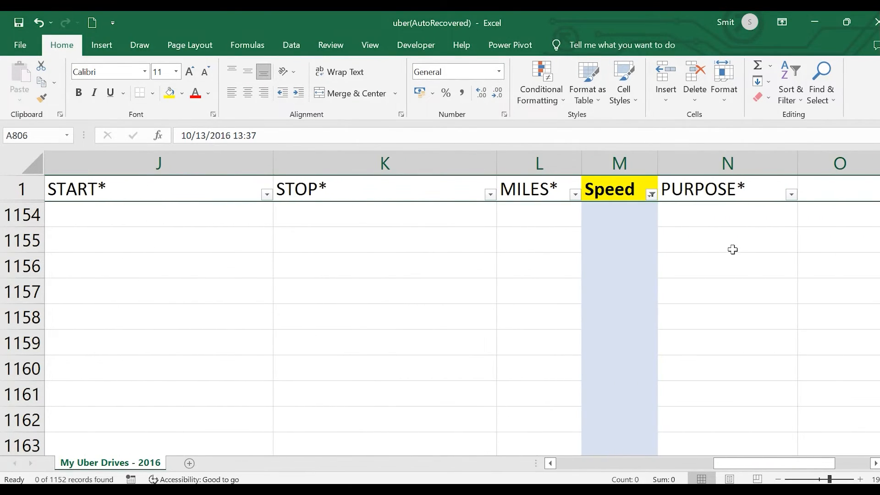
{"action": "left_click", "coordinate": [651, 194]}
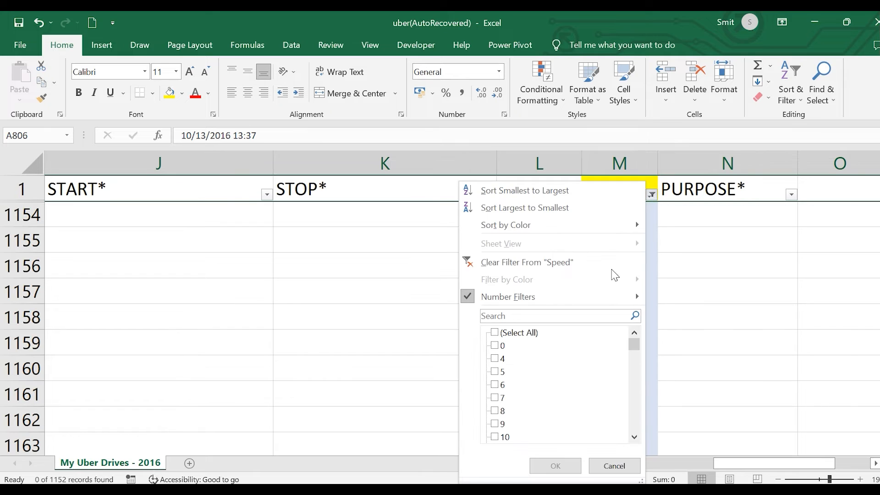
{"action": "left_click", "coordinate": [504, 337]}
{"action": "left_click", "coordinate": [556, 465]}
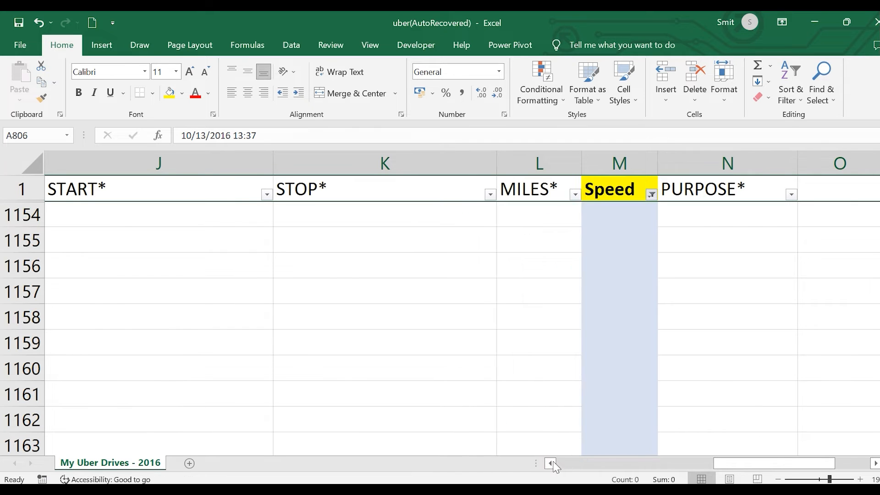
{"action": "left_click", "coordinate": [733, 326]}
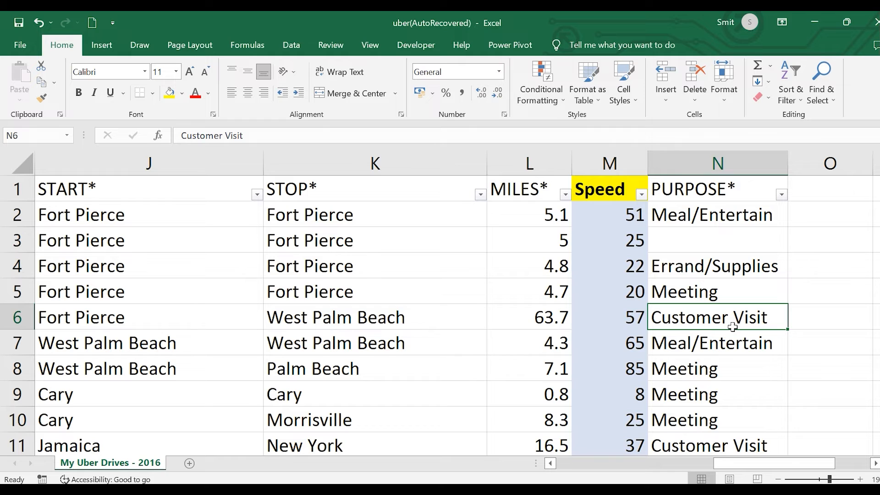
- Look through the full list of values in the Speed column's filter, including the largest speeds
{"action": "left_click", "coordinate": [641, 195]}
{"action": "scroll", "coordinate": [536, 376], "scroll_direction": "down", "scroll_amount": 15}
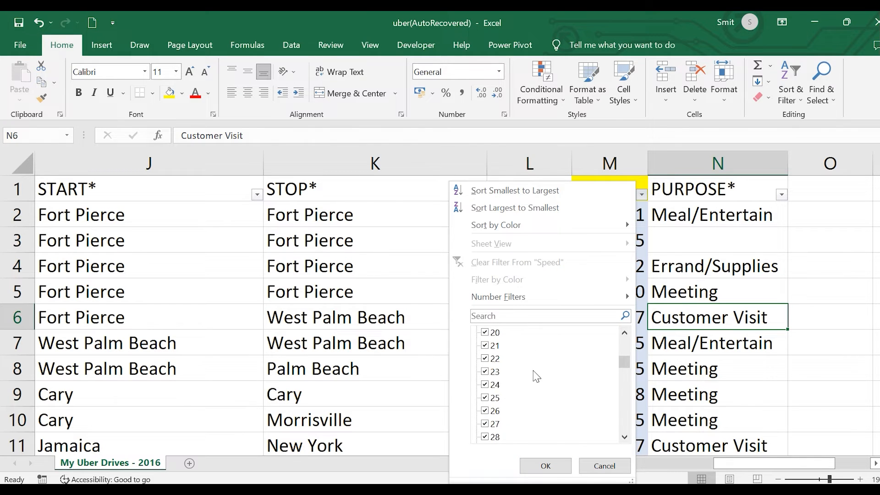
{"action": "scroll", "coordinate": [536, 376], "scroll_direction": "down", "scroll_amount": 10}
{"action": "scroll", "coordinate": [537, 375], "scroll_direction": "up", "scroll_amount": 1}
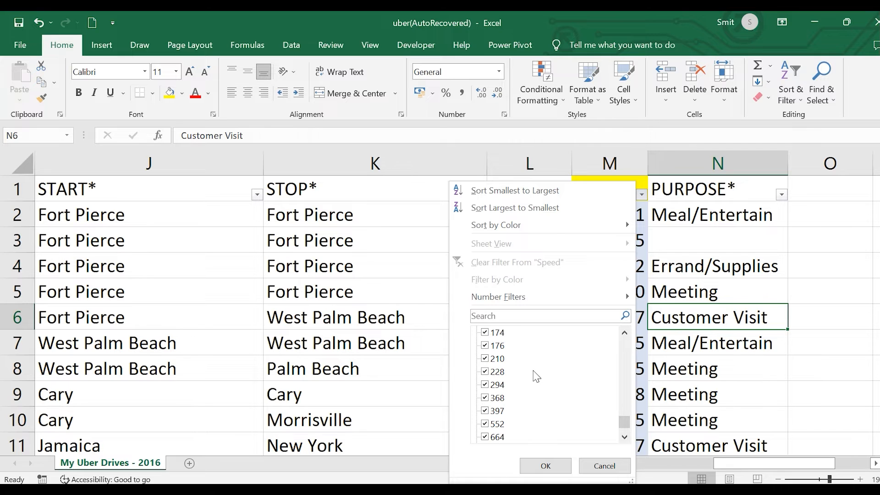
{"action": "scroll", "coordinate": [528, 376], "scroll_direction": "up", "scroll_amount": 3}
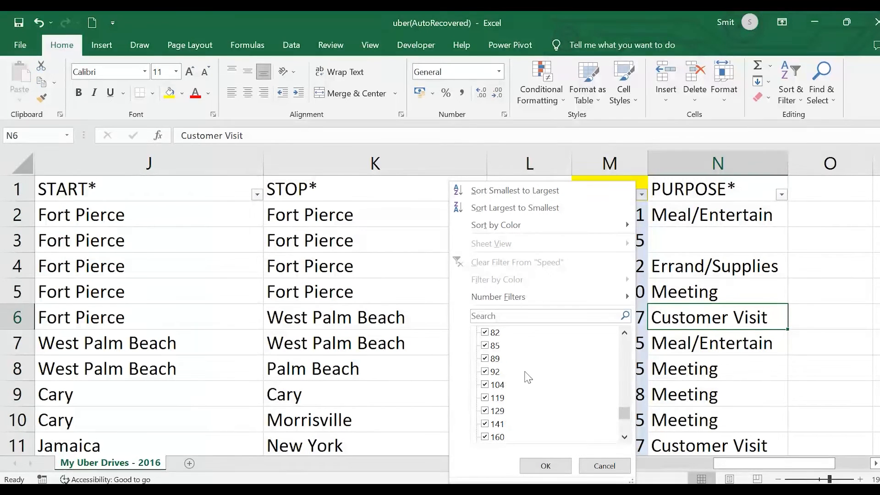
{"action": "scroll", "coordinate": [528, 377], "scroll_direction": "down", "scroll_amount": 1}
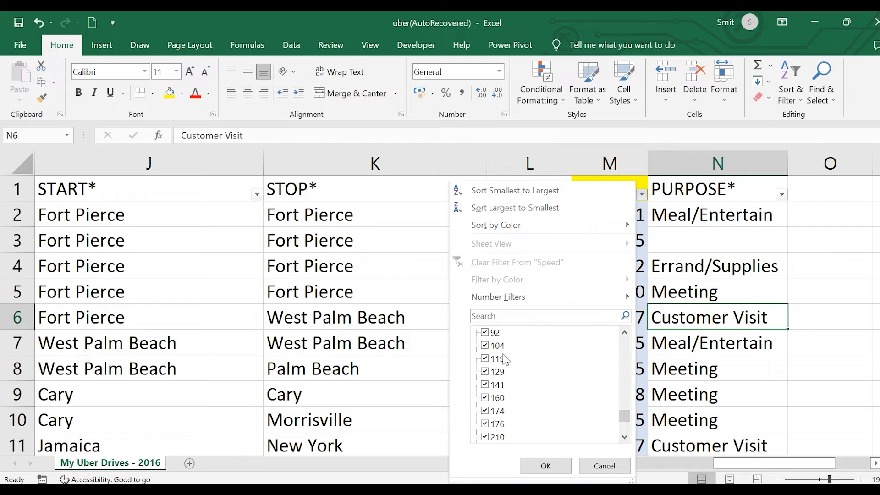
{"action": "scroll", "coordinate": [515, 414], "scroll_direction": "down", "scroll_amount": 1}
{"action": "scroll", "coordinate": [515, 414], "scroll_direction": "down", "scroll_amount": 1}
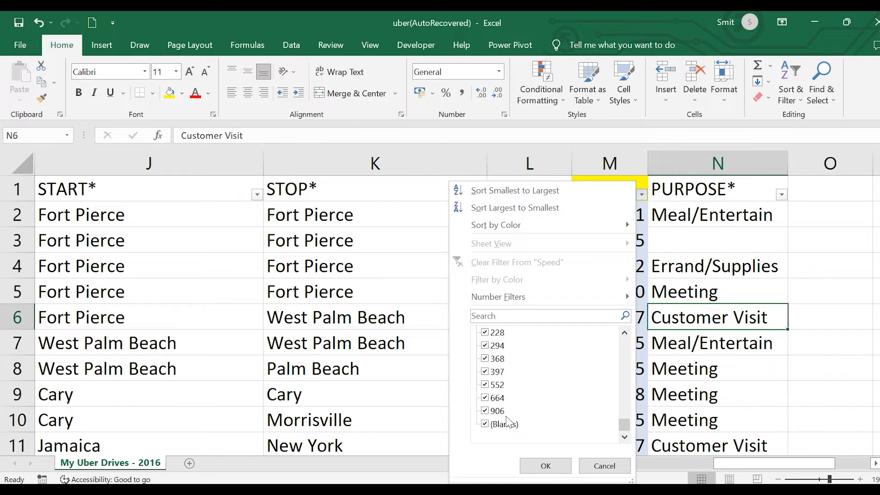
{"action": "scroll", "coordinate": [508, 416], "scroll_direction": "up", "scroll_amount": 10}
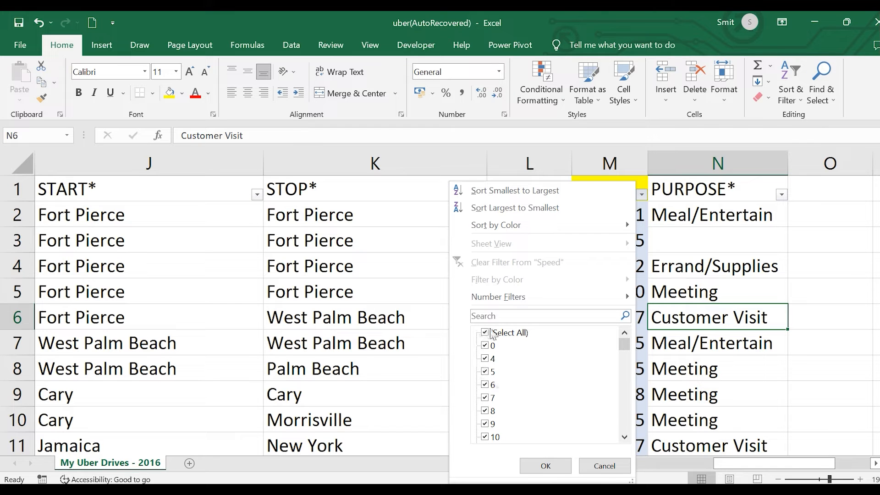
- Filter the Speed column to show only the values 906, 664 and 552
{"action": "left_click", "coordinate": [491, 334]}
{"action": "scroll", "coordinate": [553, 439], "scroll_direction": "down", "scroll_amount": 4}
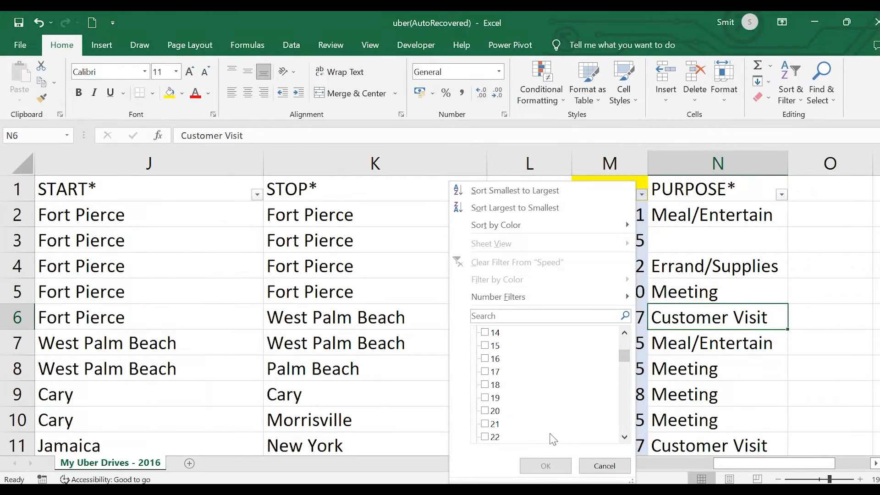
{"action": "scroll", "coordinate": [553, 439], "scroll_direction": "down", "scroll_amount": 10}
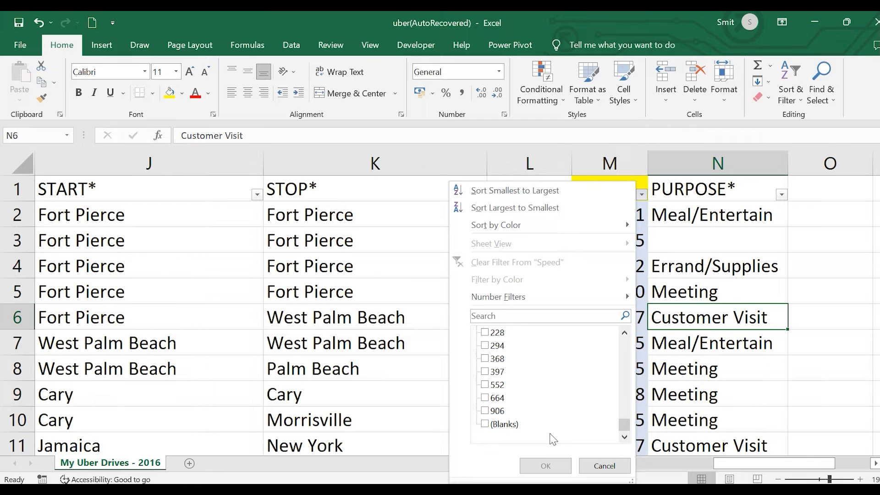
{"action": "left_click", "coordinate": [485, 410]}
{"action": "left_click", "coordinate": [486, 398]}
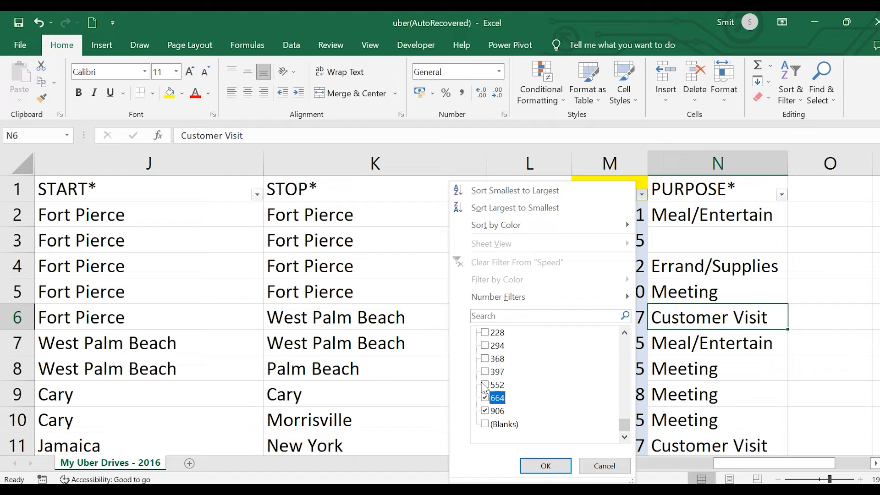
{"action": "left_click", "coordinate": [484, 385]}
{"action": "left_click", "coordinate": [541, 464]}
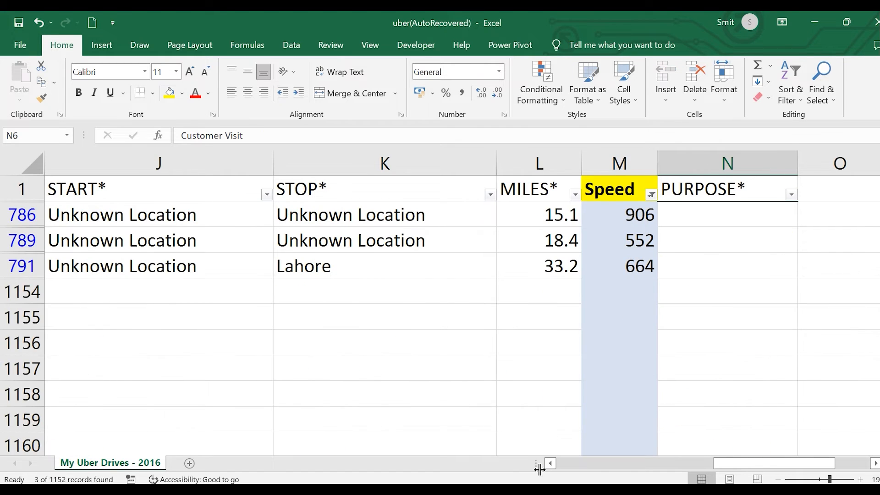
- Examine the start and end dates and times of the three filtered high-speed rows
{"action": "scroll", "coordinate": [363, 312], "scroll_direction": "left", "scroll_amount": 10}
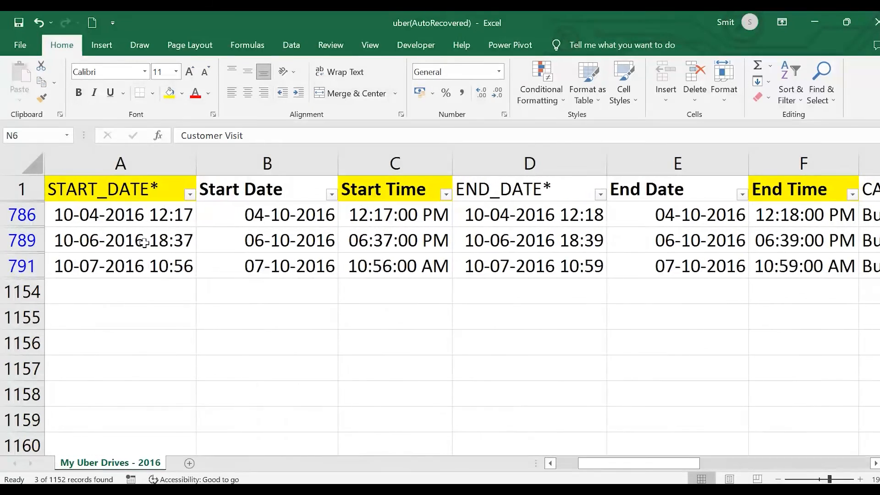
{"action": "left_click", "coordinate": [251, 217]}
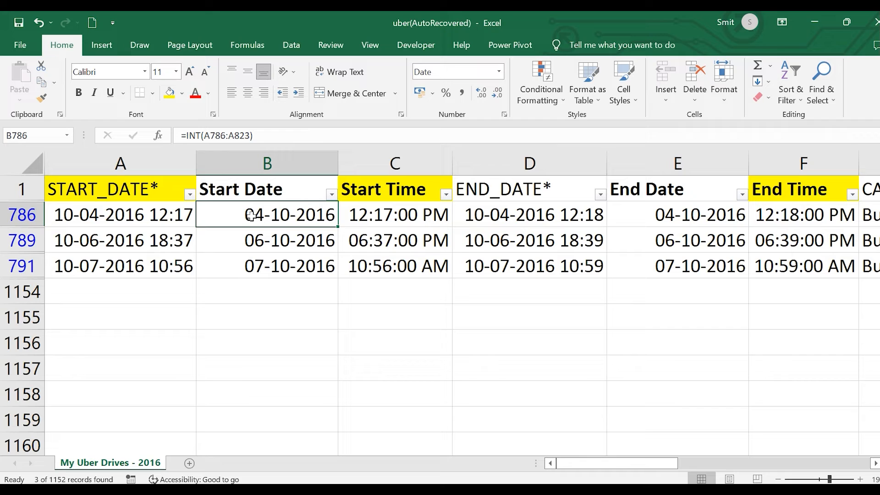
{"action": "left_click", "coordinate": [478, 223]}
{"action": "left_click", "coordinate": [674, 219]}
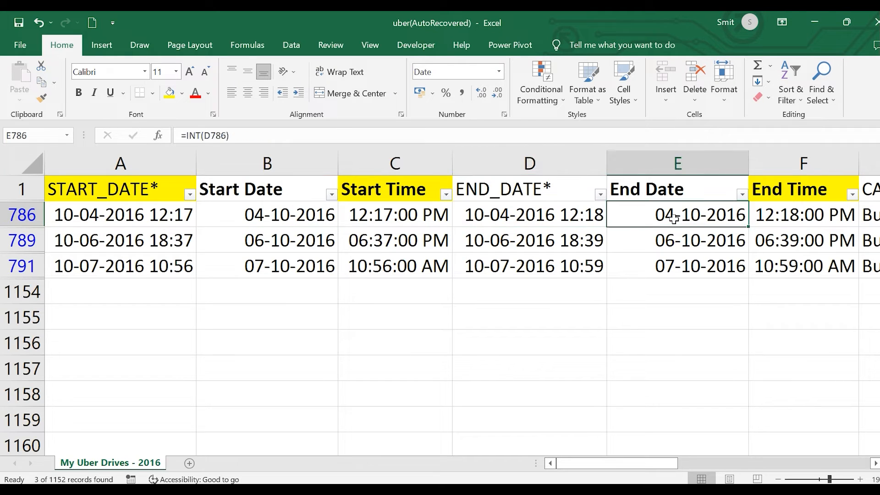
{"action": "left_click", "coordinate": [369, 219]}
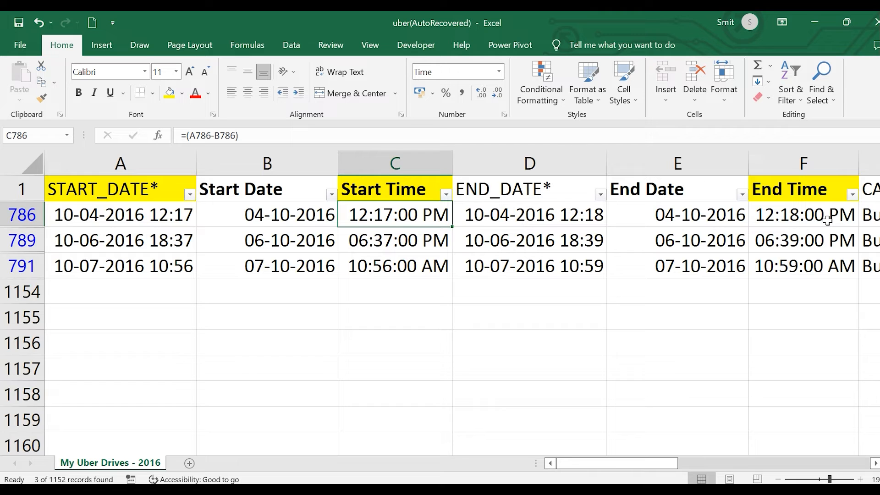
- Compare the time differences, hours, locations, miles and speeds of the filtered rows with their start and end times
{"action": "left_click", "coordinate": [875, 464]}
{"action": "left_click", "coordinate": [875, 464]}
{"action": "left_click", "coordinate": [876, 464]}
{"action": "left_click", "coordinate": [875, 463]}
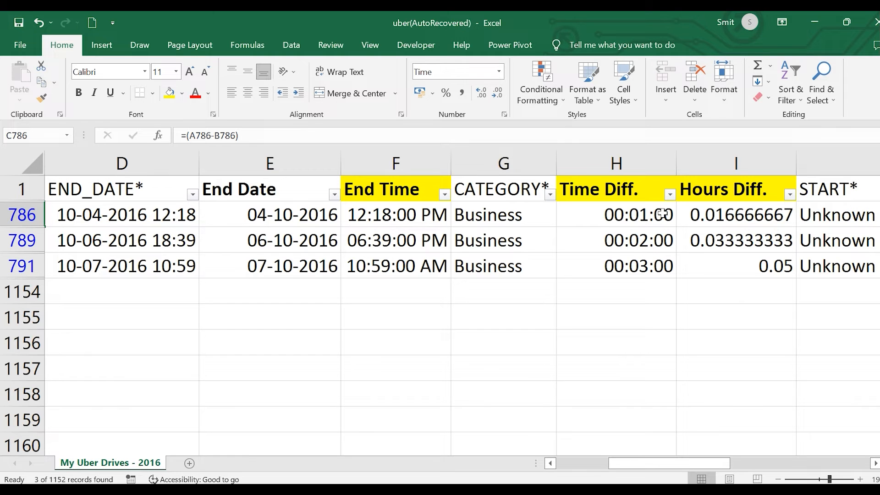
{"action": "left_click", "coordinate": [875, 464]}
{"action": "left_click", "coordinate": [876, 463]}
{"action": "left_click", "coordinate": [876, 463]}
{"action": "left_click", "coordinate": [875, 463]}
{"action": "left_click", "coordinate": [875, 463]}
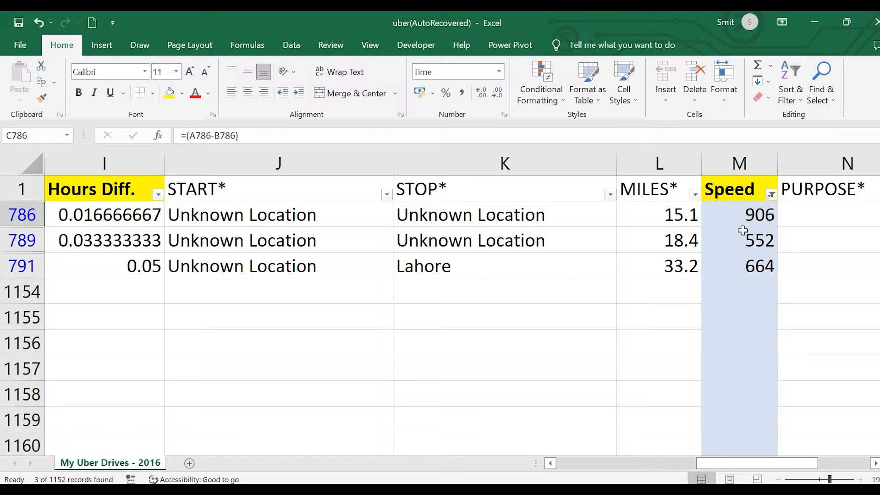
{"action": "left_click", "coordinate": [550, 463]}
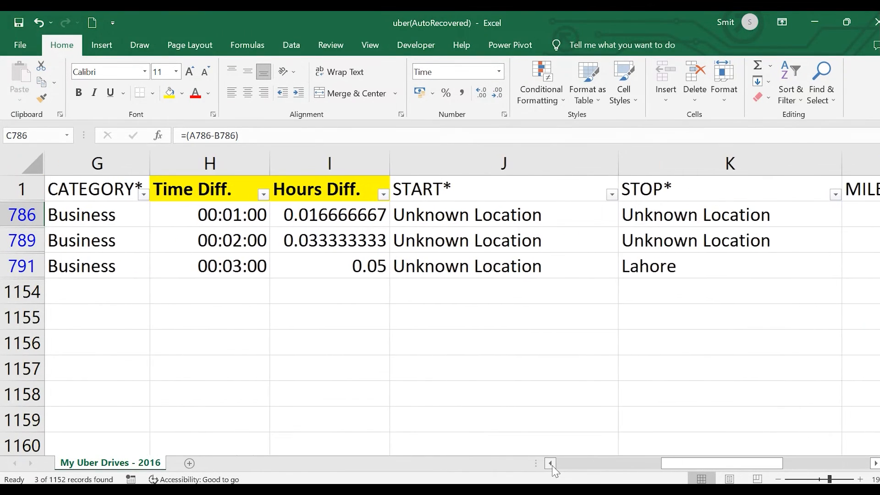
{"action": "left_click", "coordinate": [550, 464]}
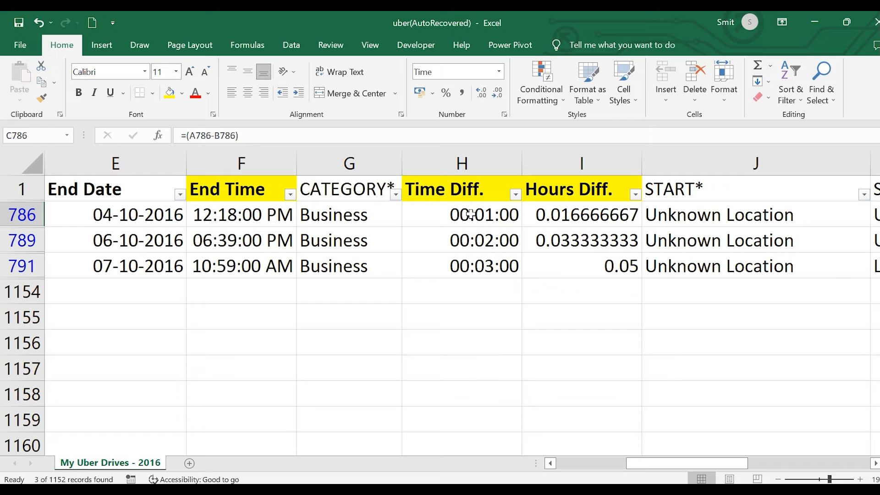
{"action": "left_click", "coordinate": [550, 463]}
{"action": "left_click", "coordinate": [551, 463]}
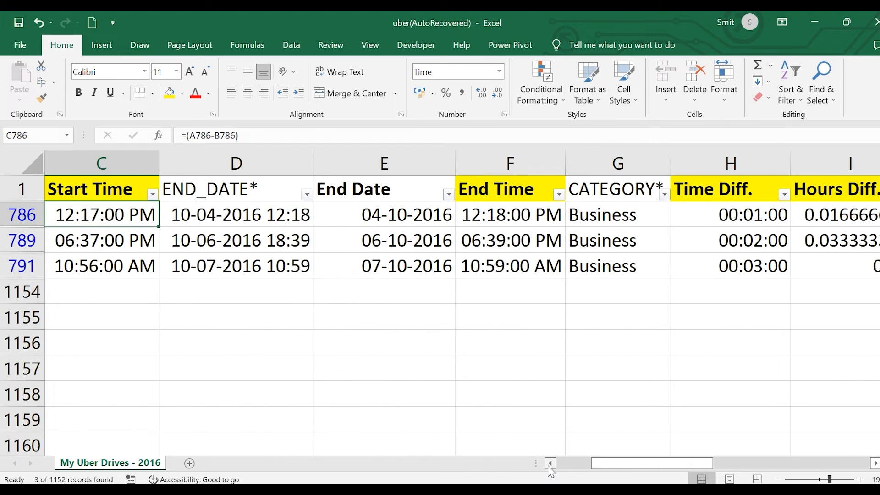
{"action": "left_click", "coordinate": [88, 252]}
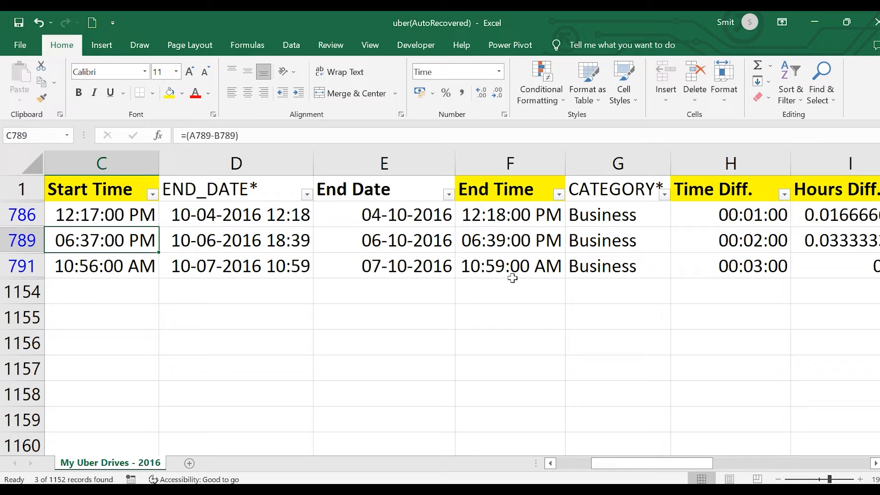
- Reselect all Speed filter values to show every drive again, with the miles and speed columns in view
{"action": "left_click", "coordinate": [571, 464]}
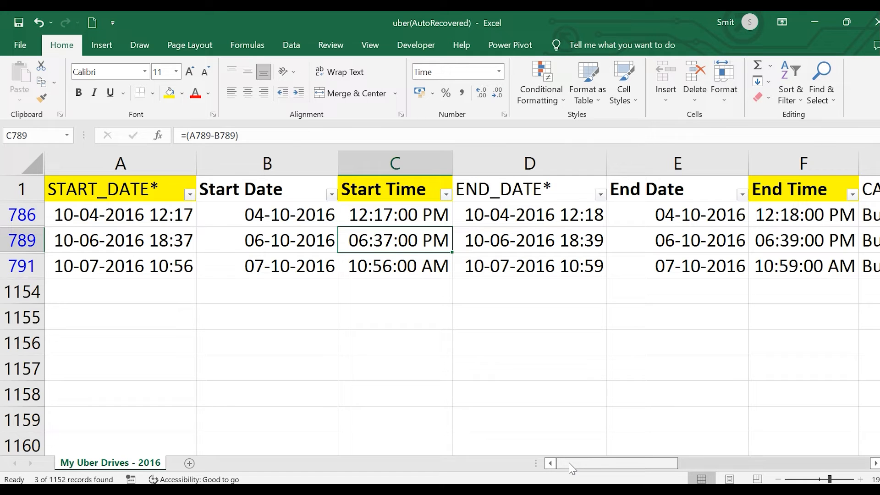
{"action": "left_click", "coordinate": [735, 465]}
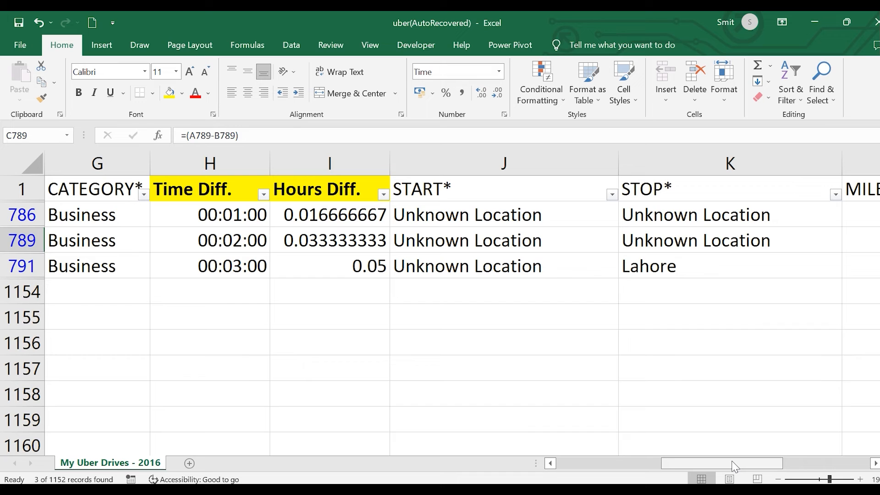
{"action": "left_click", "coordinate": [835, 464]}
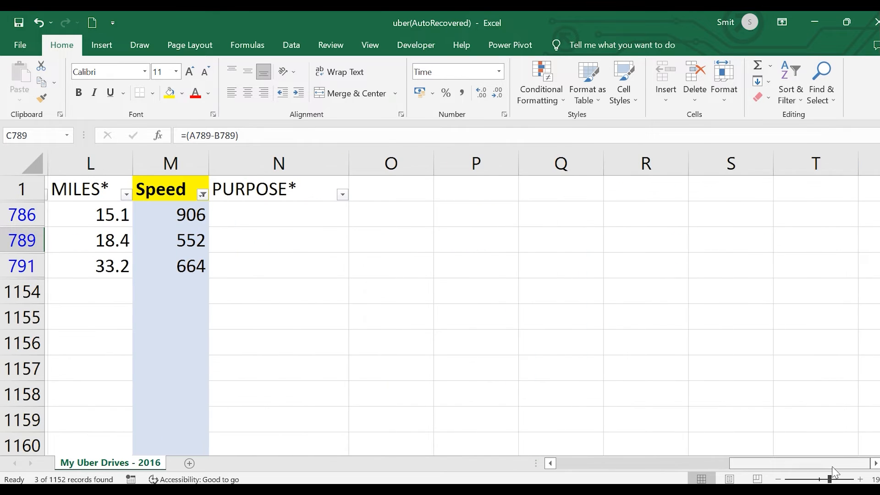
{"action": "left_click", "coordinate": [199, 194]}
{"action": "left_click", "coordinate": [51, 334]}
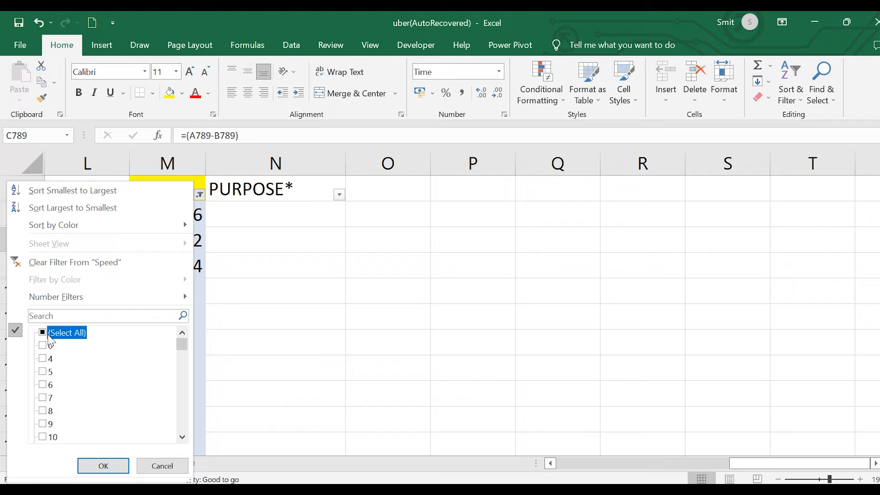
{"action": "left_click", "coordinate": [102, 465]}
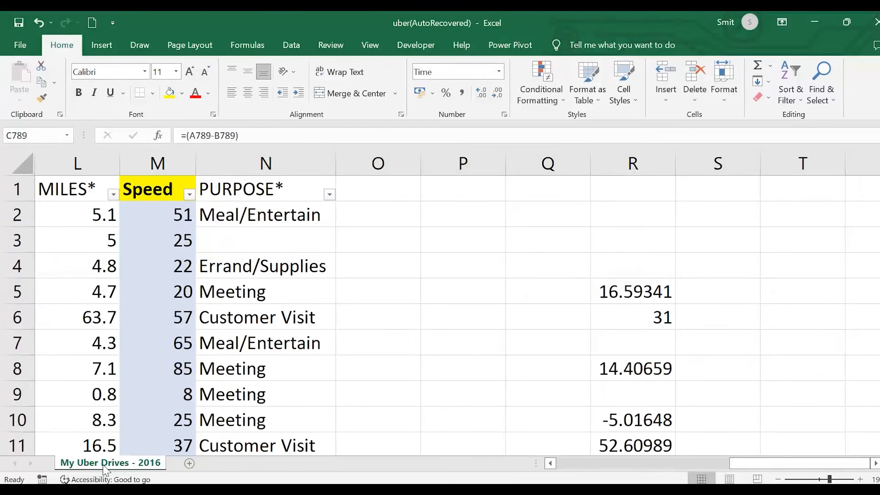
{"action": "scroll", "coordinate": [421, 387], "scroll_direction": "left", "scroll_amount": 3}
{"action": "scroll", "coordinate": [421, 388], "scroll_direction": "left", "scroll_amount": 2}
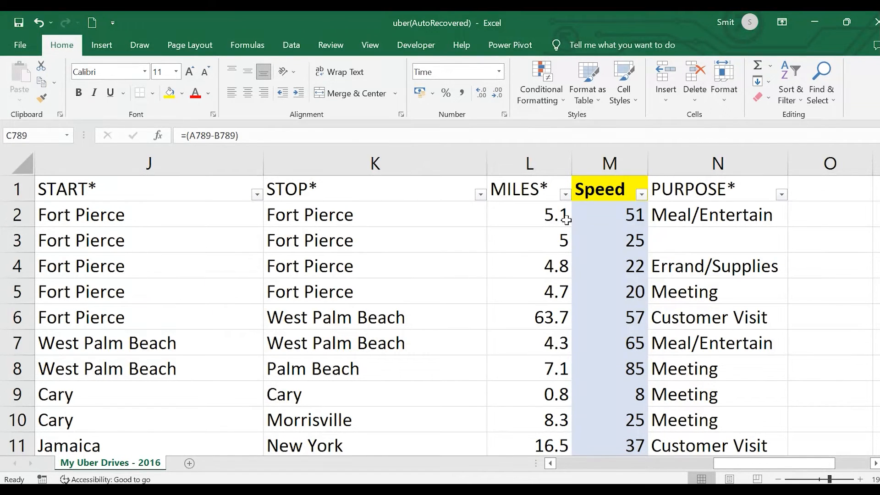
- Review the range of values in the Speed filter list and close it without filtering
{"action": "left_click", "coordinate": [641, 194]}
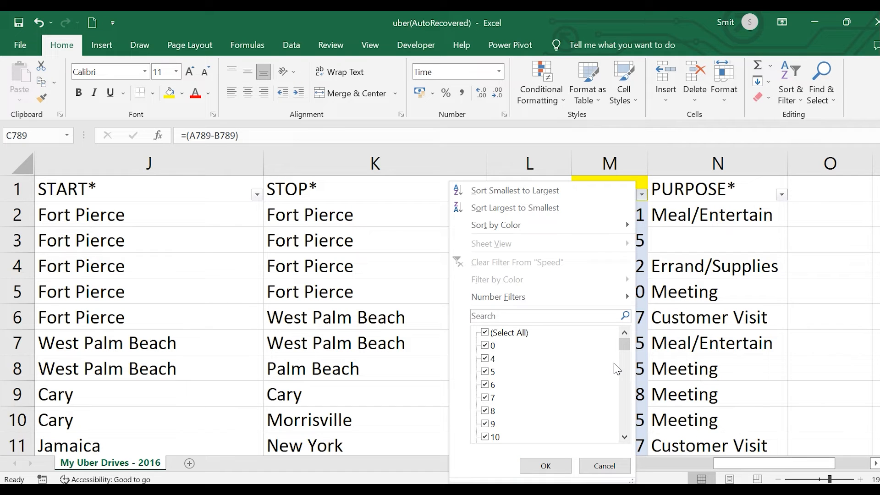
{"action": "scroll", "coordinate": [627, 402], "scroll_direction": "down", "scroll_amount": 14}
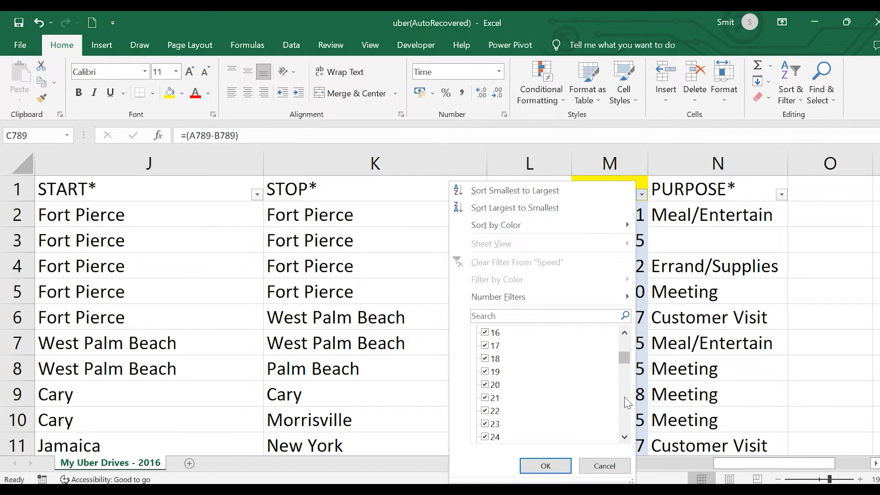
{"action": "scroll", "coordinate": [623, 407], "scroll_direction": "down", "scroll_amount": 8}
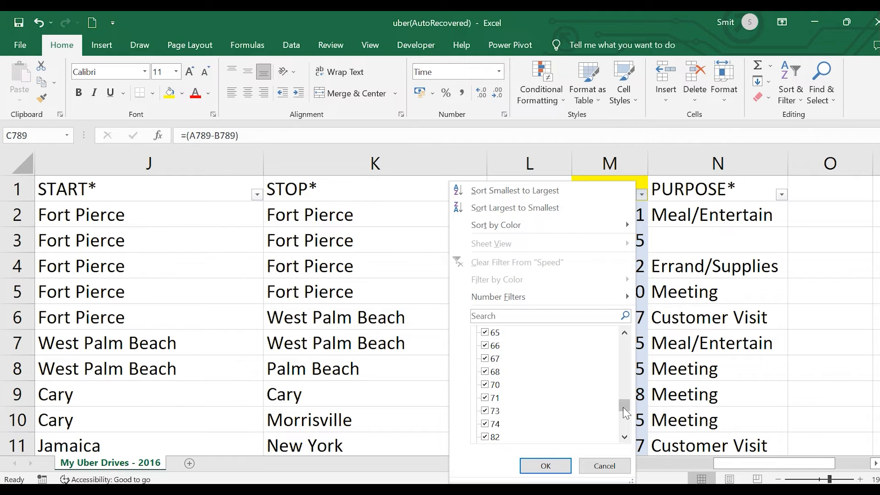
{"action": "scroll", "coordinate": [624, 431], "scroll_direction": "down", "scroll_amount": 3}
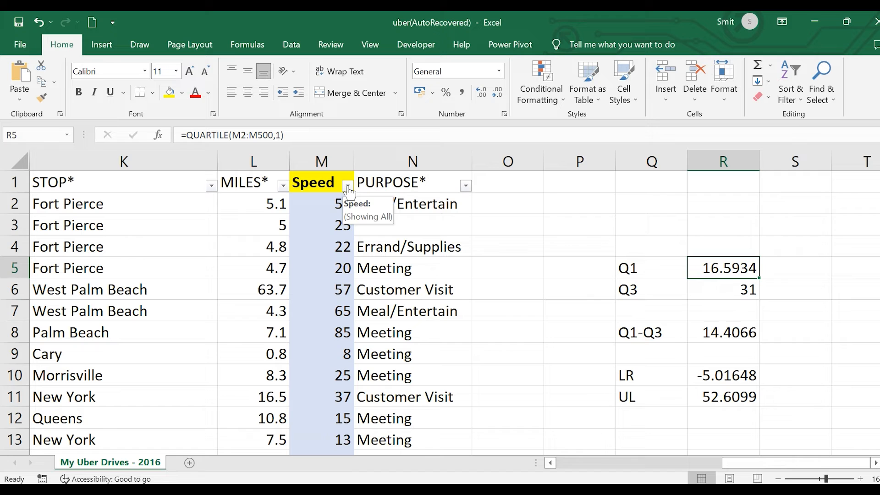
{"action": "left_click", "coordinate": [348, 185]}
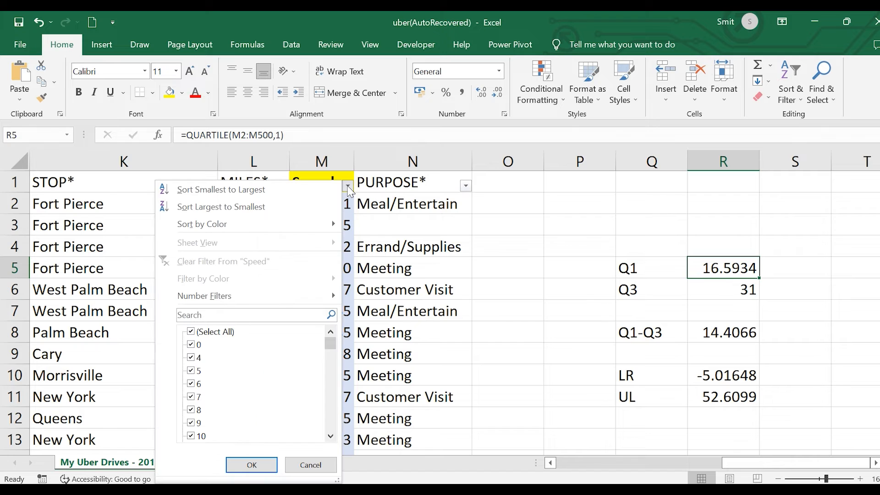
{"action": "left_click", "coordinate": [417, 231]}
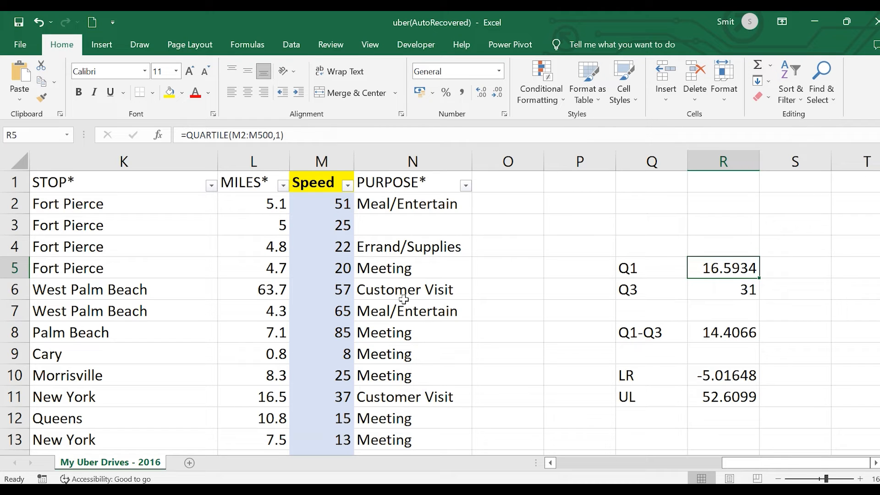
- Enter the label IQR in cell P8, beside the Q1-Q3 row
{"action": "left_click", "coordinate": [658, 286]}
{"action": "left_click", "coordinate": [712, 270]}
{"action": "left_click", "coordinate": [563, 373]}
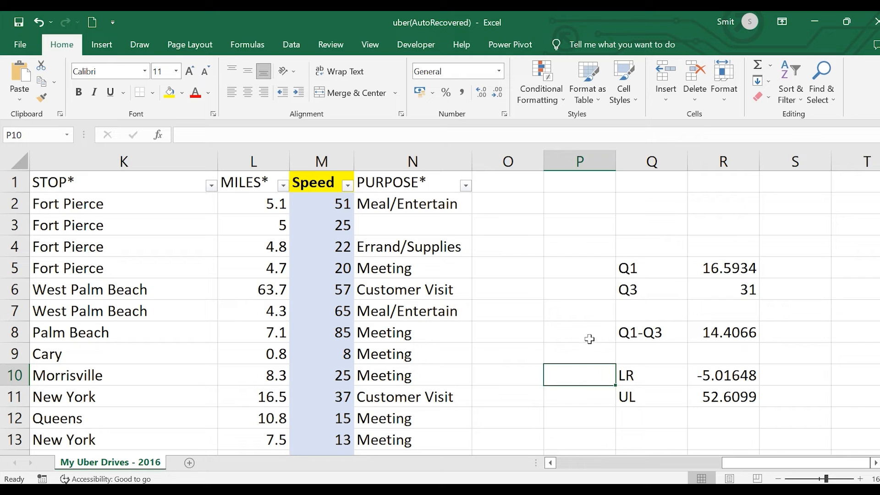
{"action": "left_click", "coordinate": [576, 331]}
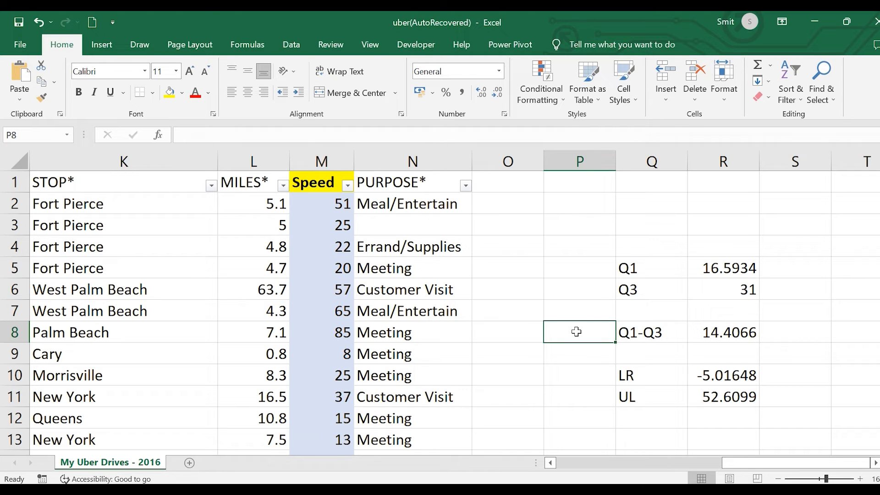
{"action": "type", "text": "IQR"}
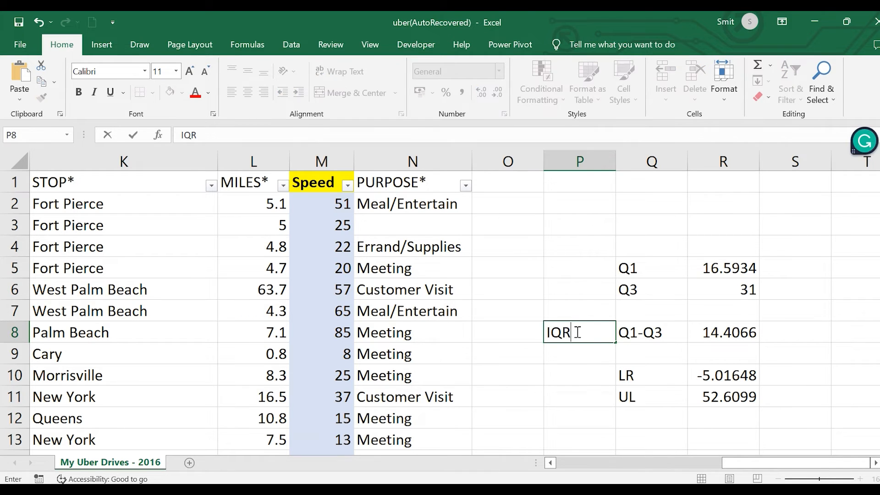
{"action": "left_click", "coordinate": [654, 372]}
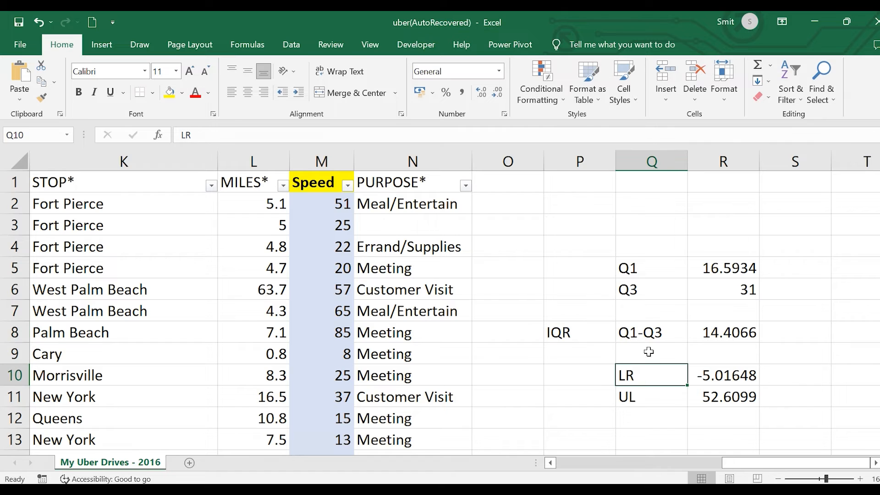
- Correct the interquartile range label in cell Q8 to Q3-Q1
{"action": "left_click", "coordinate": [634, 332]}
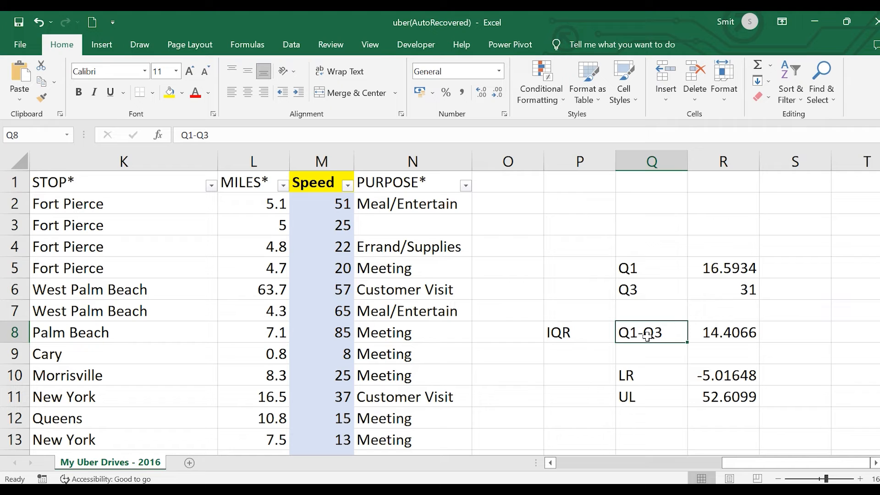
{"action": "left_click", "coordinate": [723, 337]}
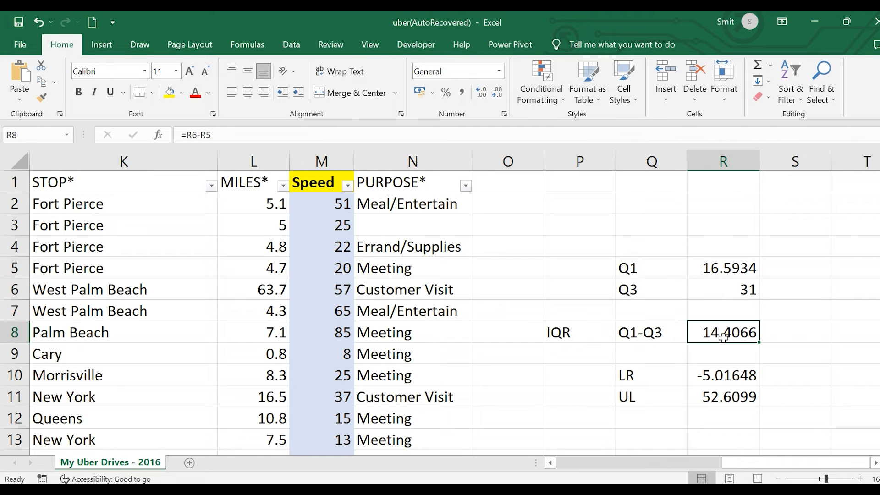
{"action": "left_click", "coordinate": [653, 333]}
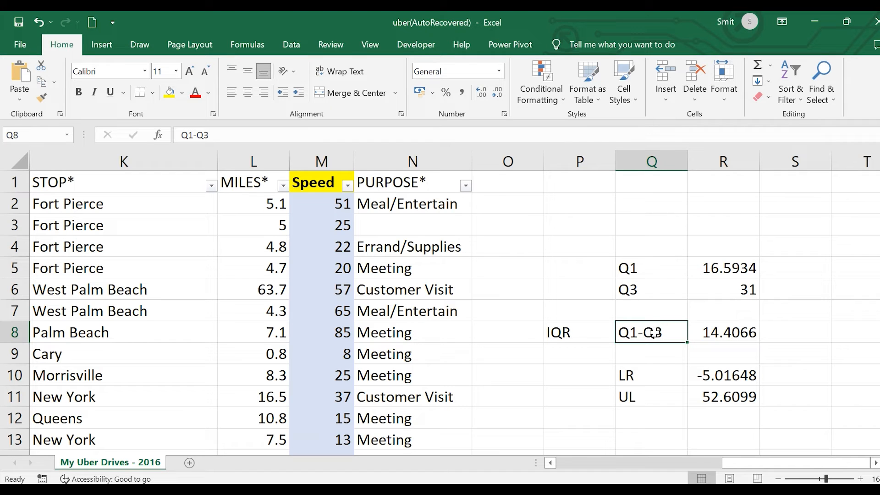
{"action": "key", "text": "BackSpace"}
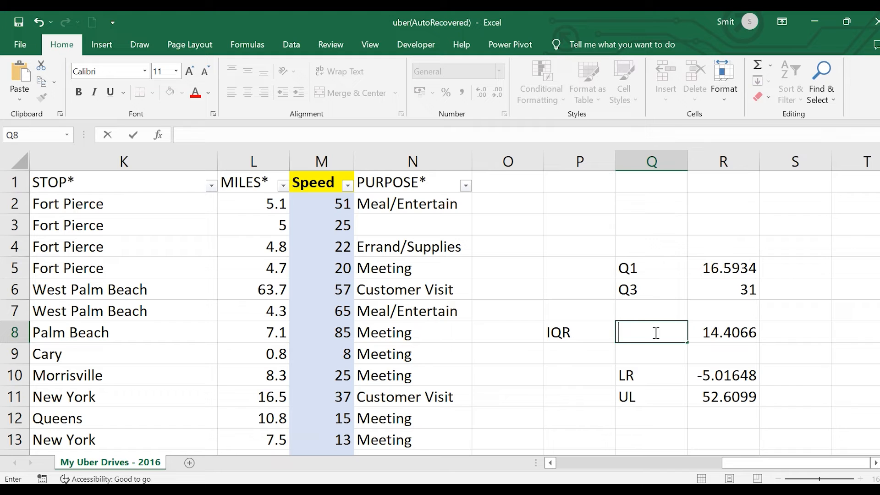
{"action": "type", "text": "Q3"}
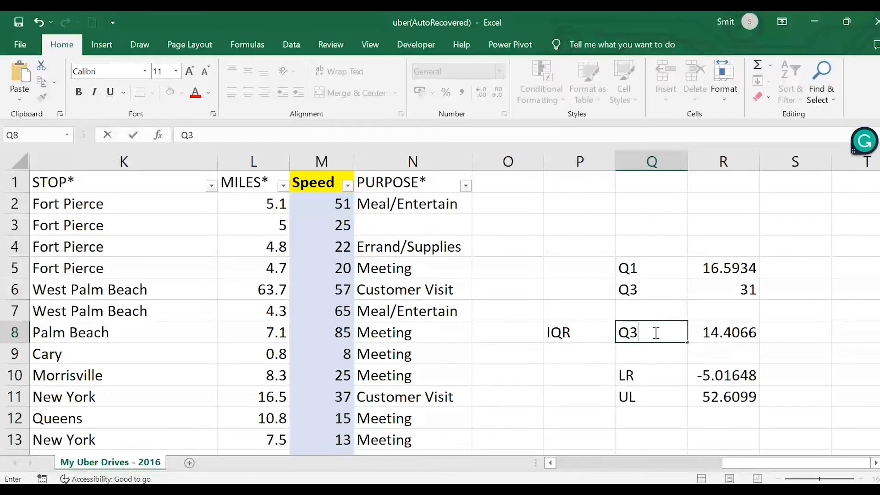
{"action": "type", "text": "-Q1"}
{"action": "left_click", "coordinate": [716, 356]}
- Change the Q1 formula in R5 to cover all Speed values, as =QUARTILE(M2:M1152,1)
{"action": "left_click", "coordinate": [627, 267]}
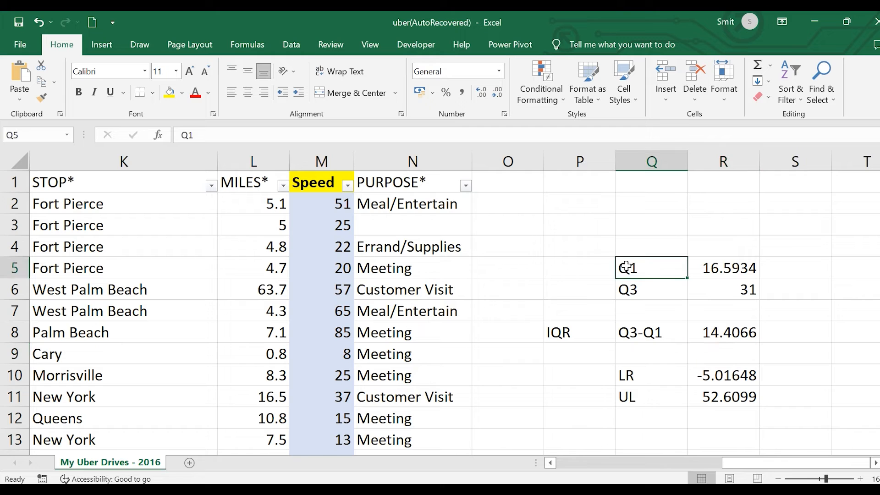
{"action": "left_click", "coordinate": [720, 260]}
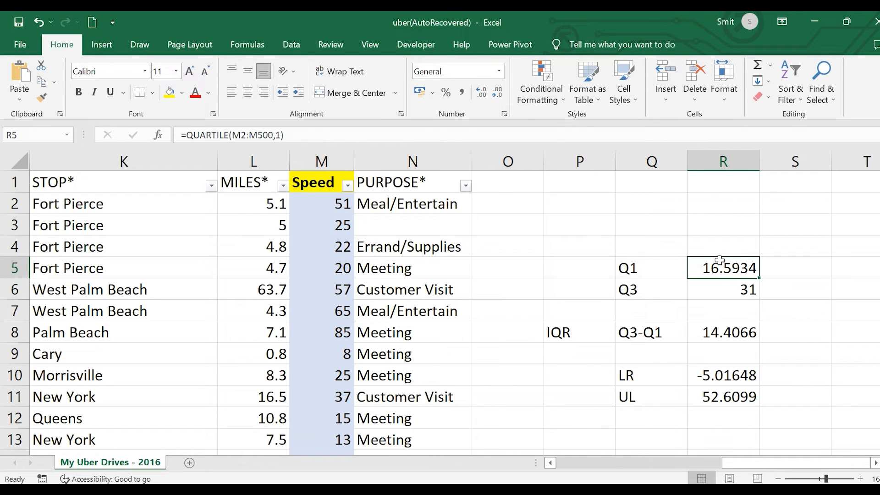
{"action": "double_click", "coordinate": [719, 260]}
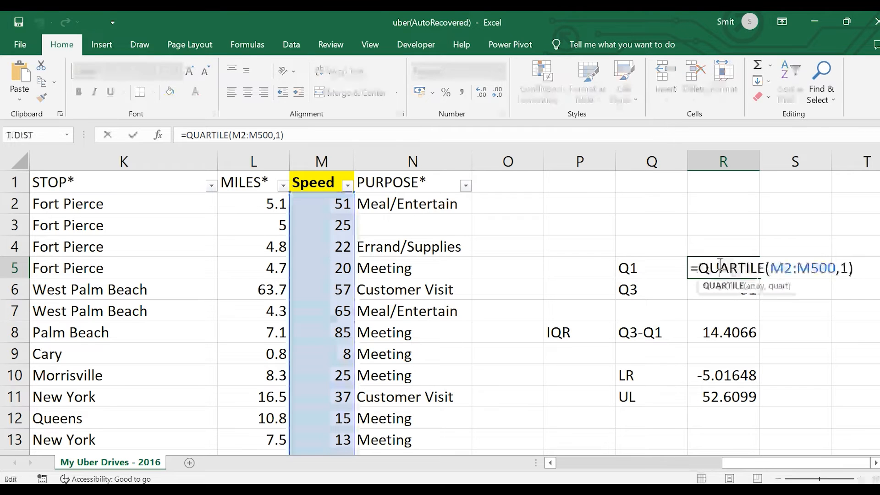
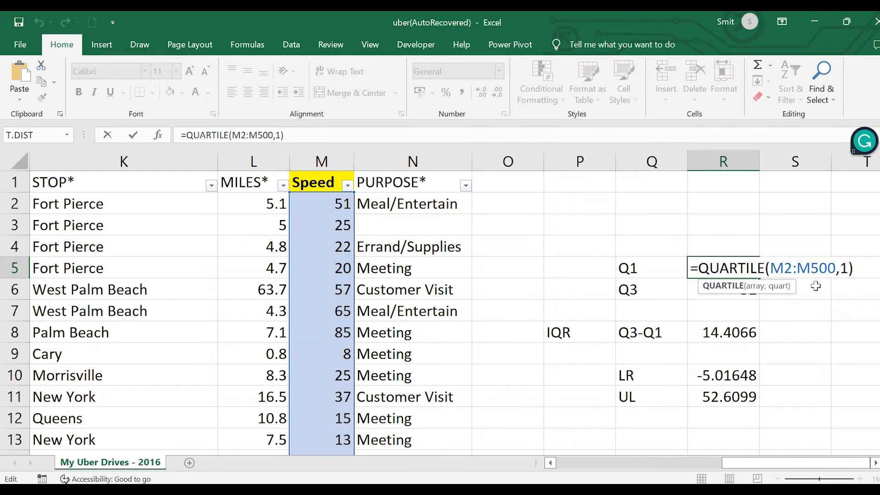
{"action": "left_click", "coordinate": [834, 270]}
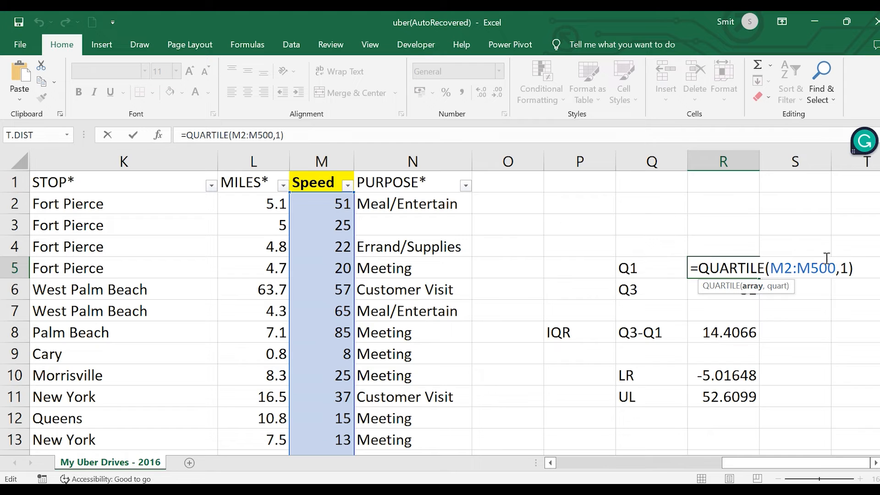
{"action": "key", "text": "BackSpace"}
{"action": "key", "text": "BackSpace"}
{"action": "key", "text": "BackSpace"}
{"action": "key", "text": "BackSpace"}
{"action": "key", "text": "BackSpace"}
{"action": "key", "text": "BackSpace"}
{"action": "key", "text": "BackSpace"}
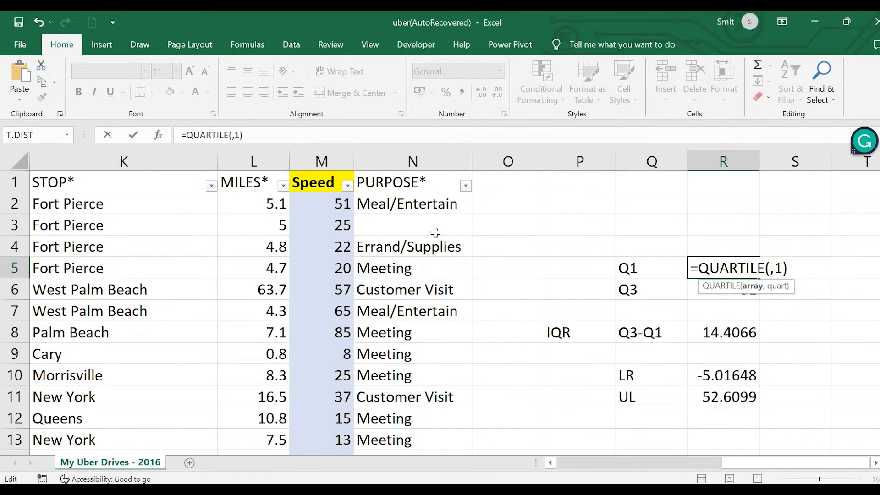
{"action": "left_click_drag", "start_coordinate": [320, 207], "coordinate": [351, 360]}
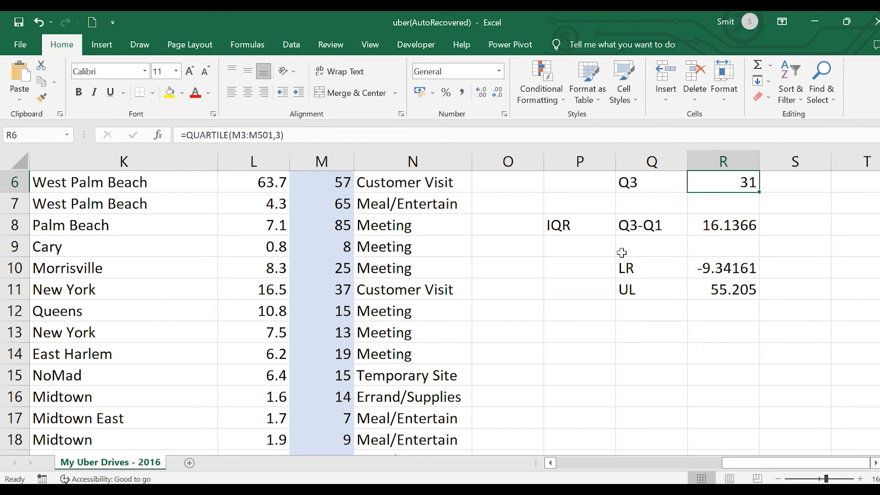
- Check the Q1 formula's range and extend the Q3 formula in R6 to =QUARTILE(M3:M1152,3)
{"action": "scroll", "coordinate": [623, 251], "scroll_direction": "up", "scroll_amount": 1}
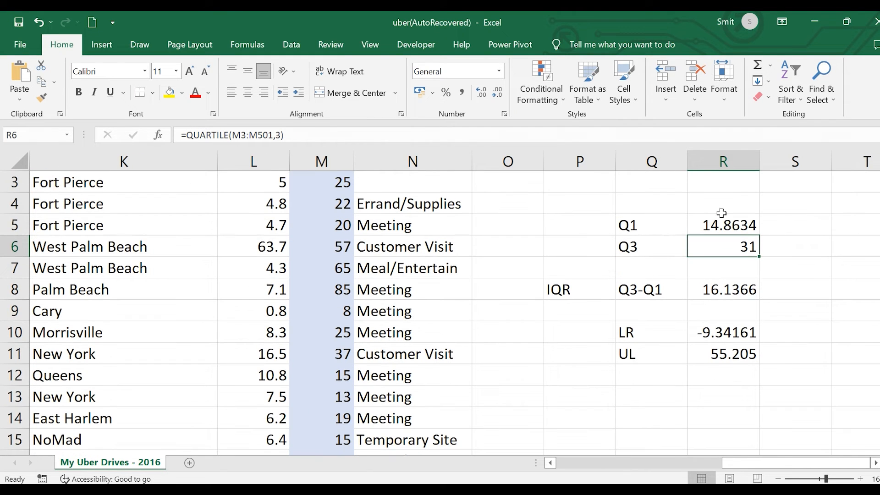
{"action": "left_click", "coordinate": [724, 225]}
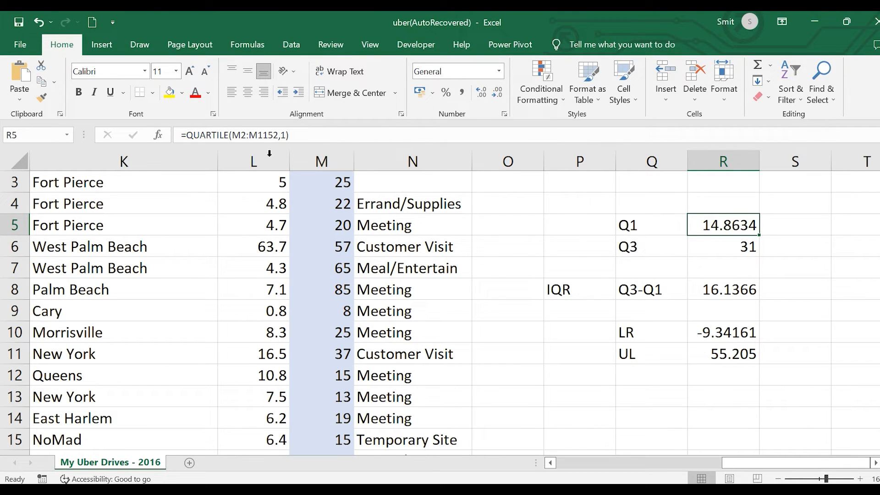
{"action": "double_click", "coordinate": [704, 216]}
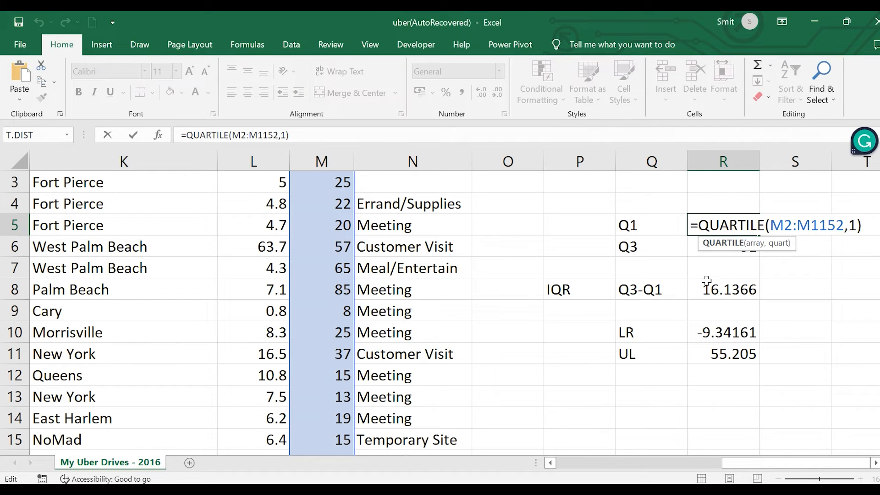
{"action": "key", "text": "Escape"}
{"action": "double_click", "coordinate": [717, 245]}
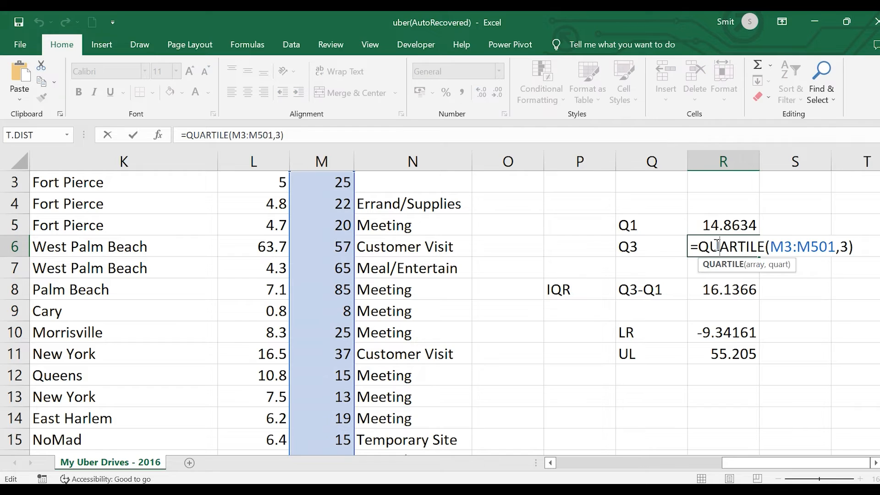
{"action": "left_click", "coordinate": [833, 248]}
{"action": "key", "text": "BackSpace"}
{"action": "key", "text": "BackSpace"}
{"action": "key", "text": "BackSpace"}
{"action": "type", "text": "1152"}
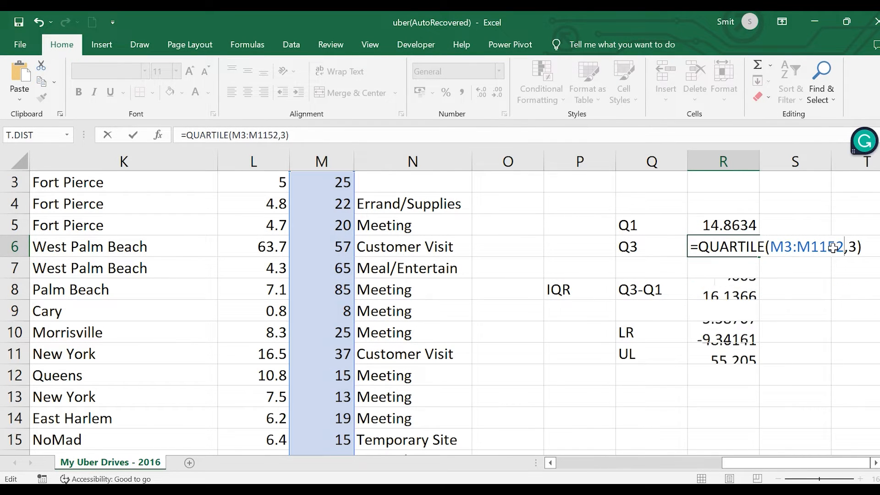
{"action": "key", "text": "Return"}
{"action": "left_click", "coordinate": [733, 250]}
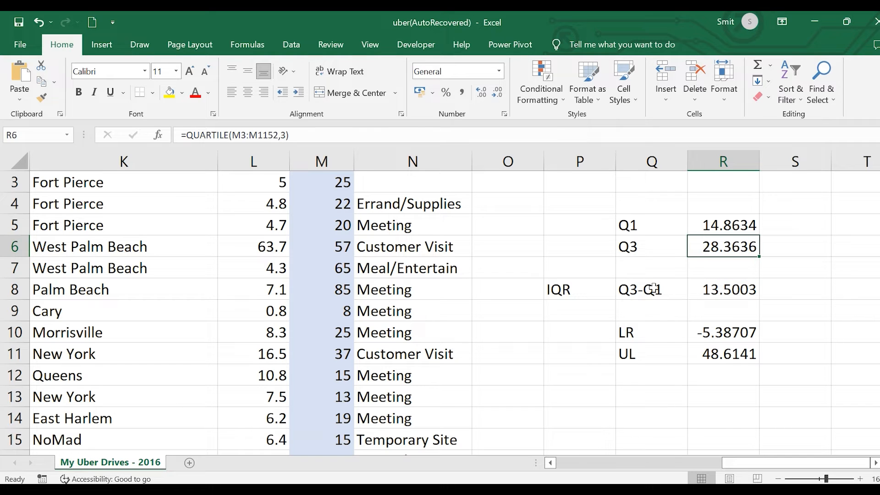
- Enter the note Q1-1.5*IQR in P10 beside LR and fit column P to its contents
{"action": "left_click", "coordinate": [632, 294]}
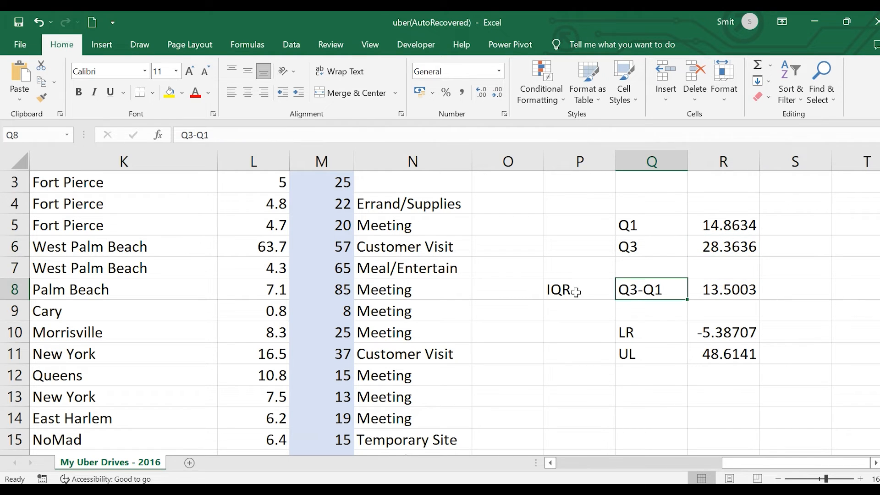
{"action": "left_click", "coordinate": [641, 330]}
{"action": "left_click", "coordinate": [551, 339]}
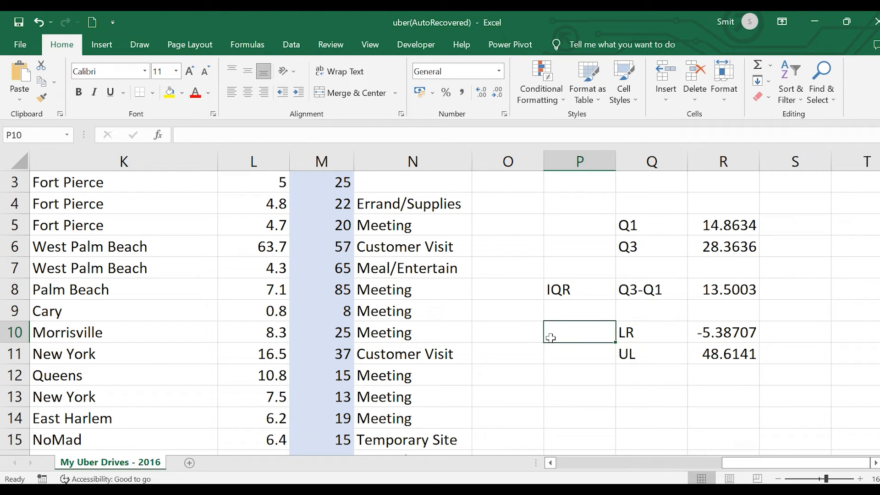
{"action": "left_click", "coordinate": [645, 334]}
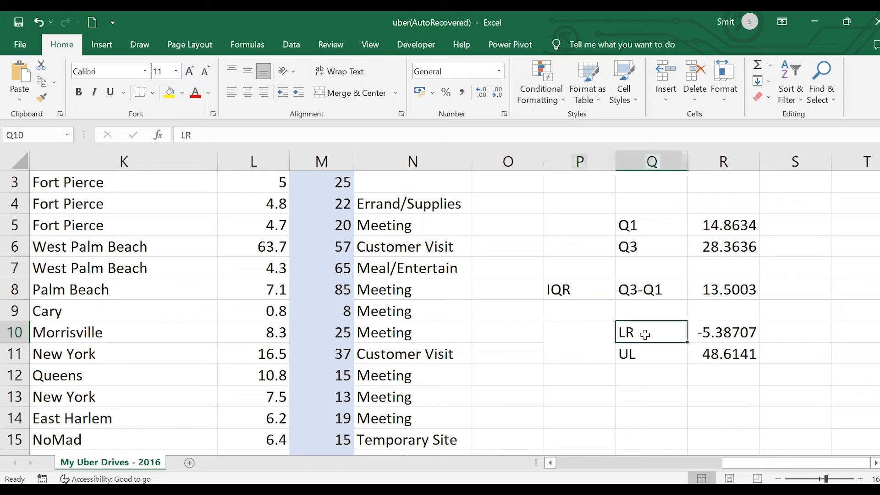
{"action": "left_click", "coordinate": [710, 336]}
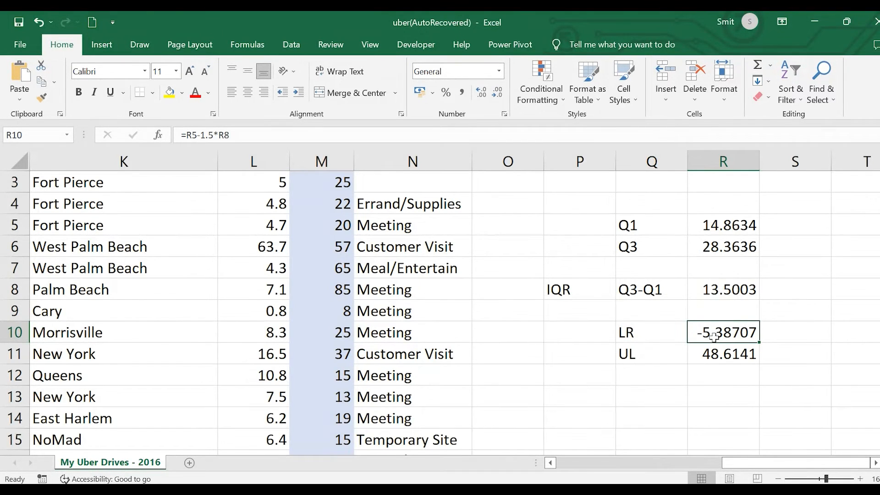
{"action": "left_click", "coordinate": [560, 333]}
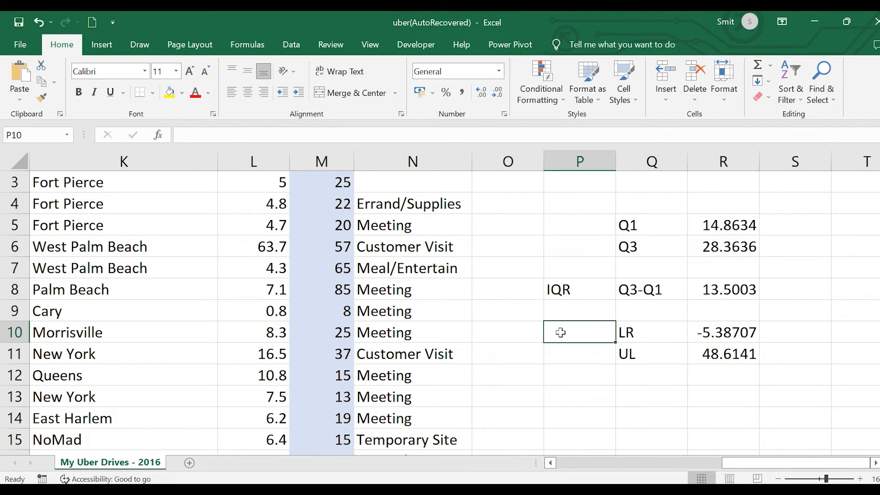
{"action": "type", "text": "Q1"}
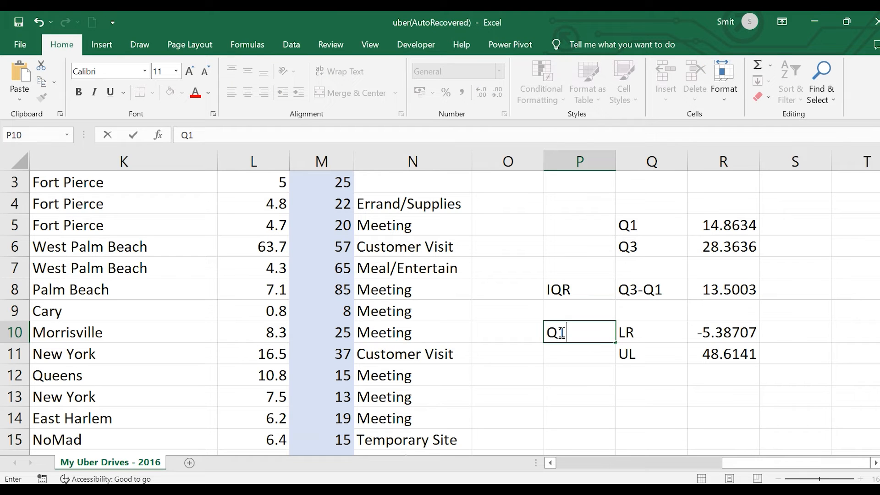
{"action": "type", "text": "-1.5"}
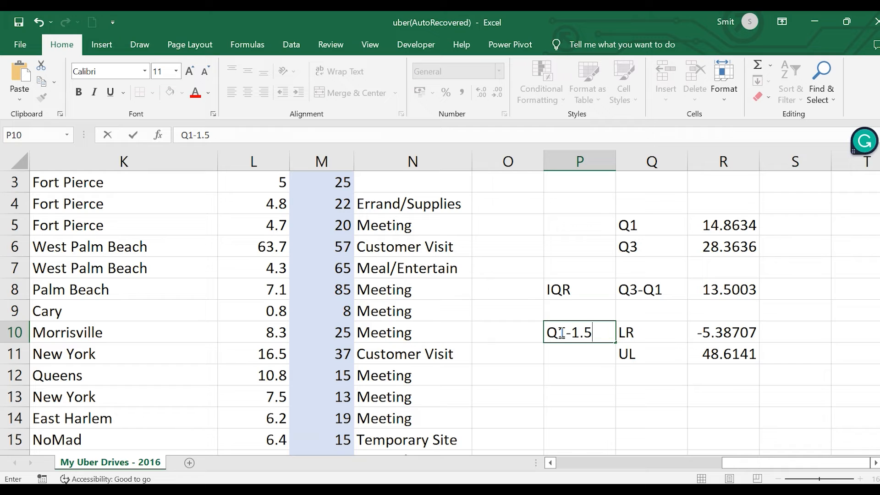
{"action": "type", "text": "*IQR"}
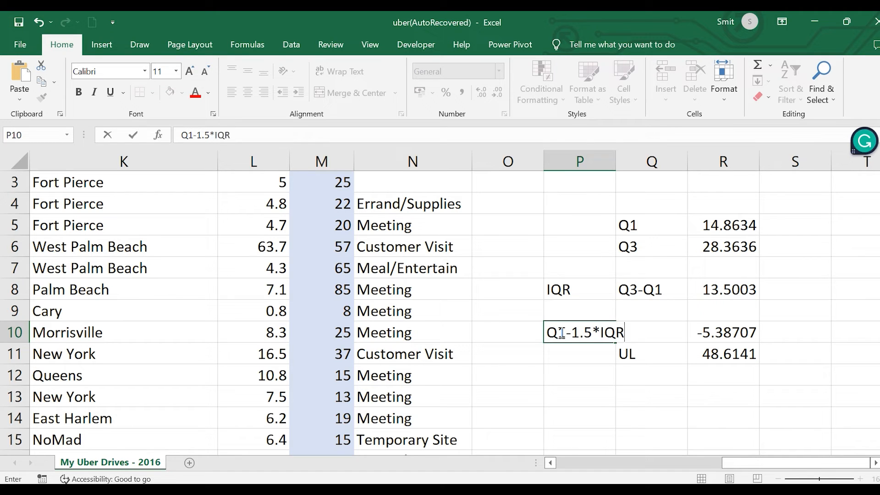
{"action": "double_click", "coordinate": [616, 161]}
- Enter the note Q3+1.5*IQR in P11 beside UL
{"action": "left_click", "coordinate": [582, 359]}
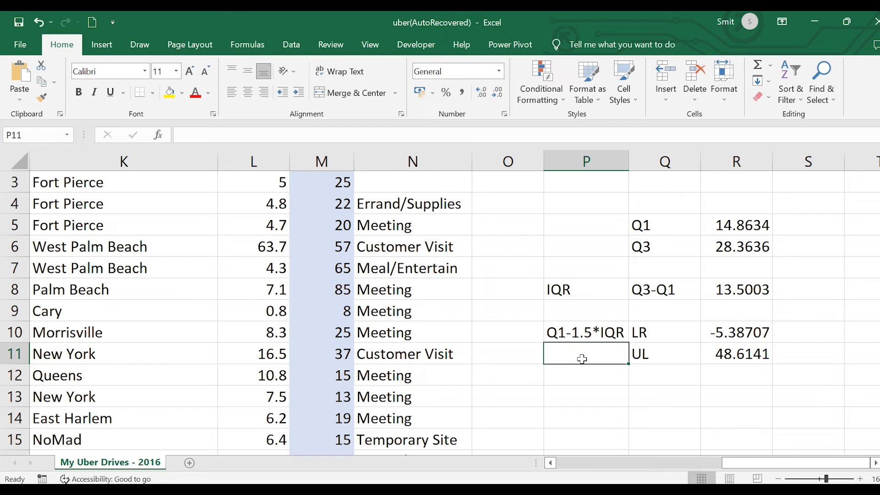
{"action": "type", "text": "Q3"}
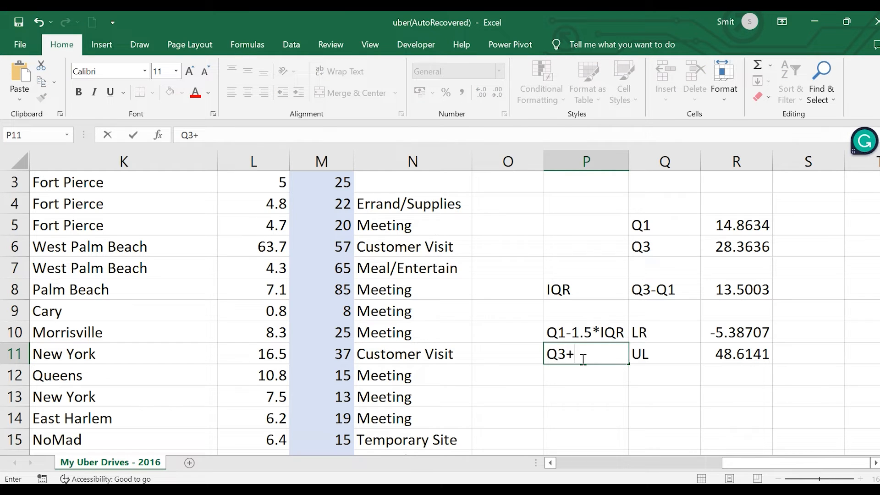
{"action": "type", "text": "+1.5*IQR"}
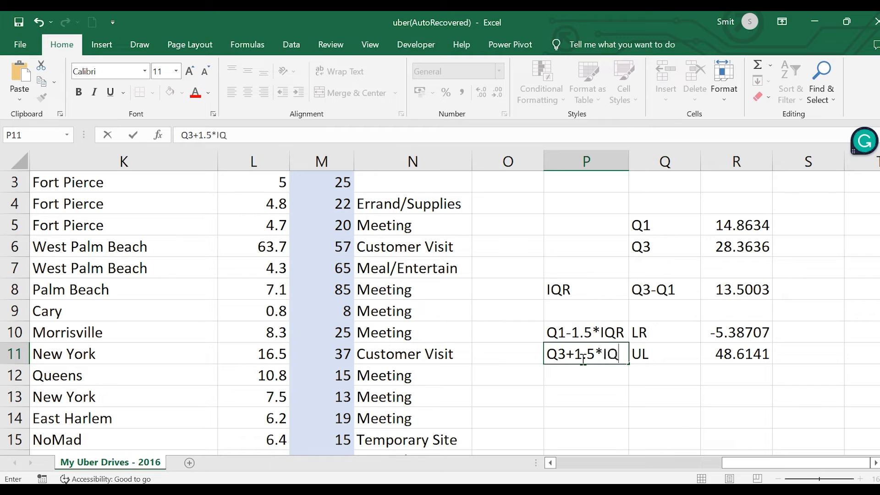
{"action": "left_click", "coordinate": [720, 386]}
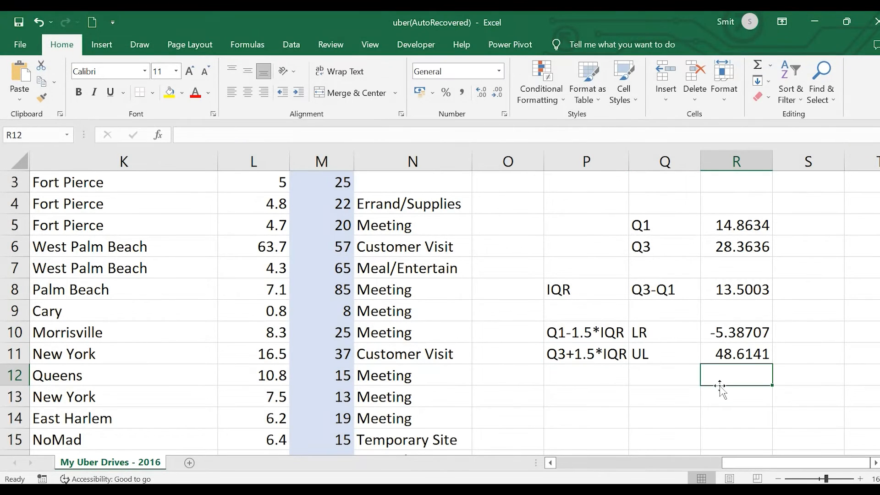
{"action": "left_click", "coordinate": [736, 331]}
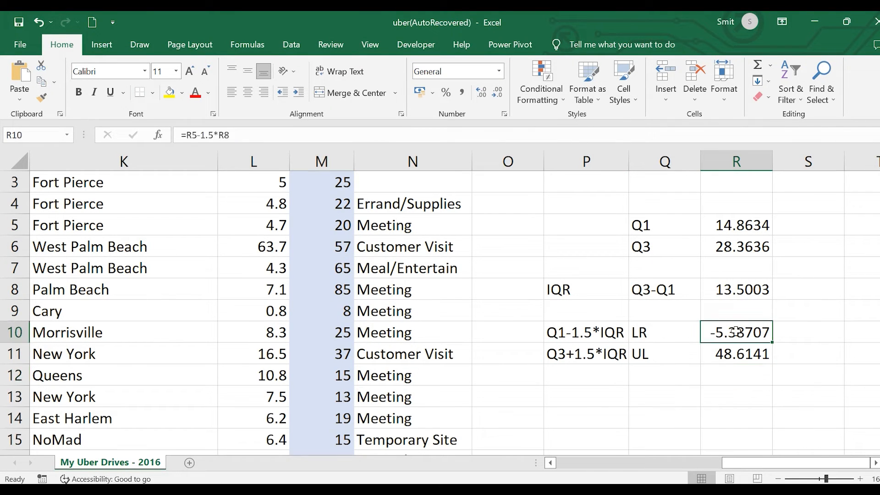
- Check which cells the lower-limit formula in R10 and the upper-limit formula in R11 refer to, leaving both formulas as they are
{"action": "double_click", "coordinate": [736, 331]}
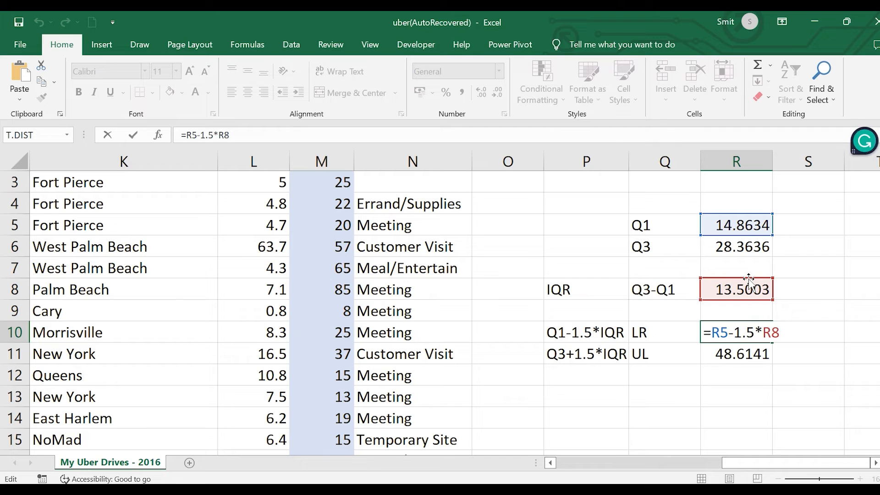
{"action": "left_click", "coordinate": [727, 353]}
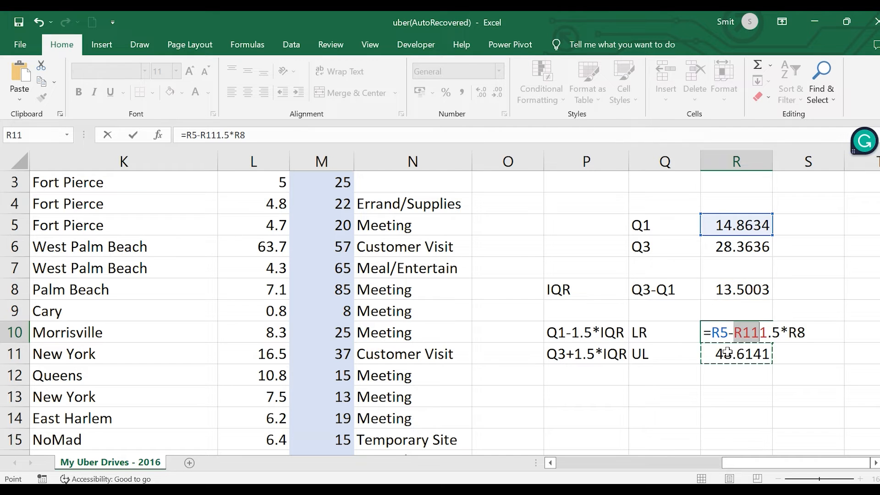
{"action": "key", "text": "Escape"}
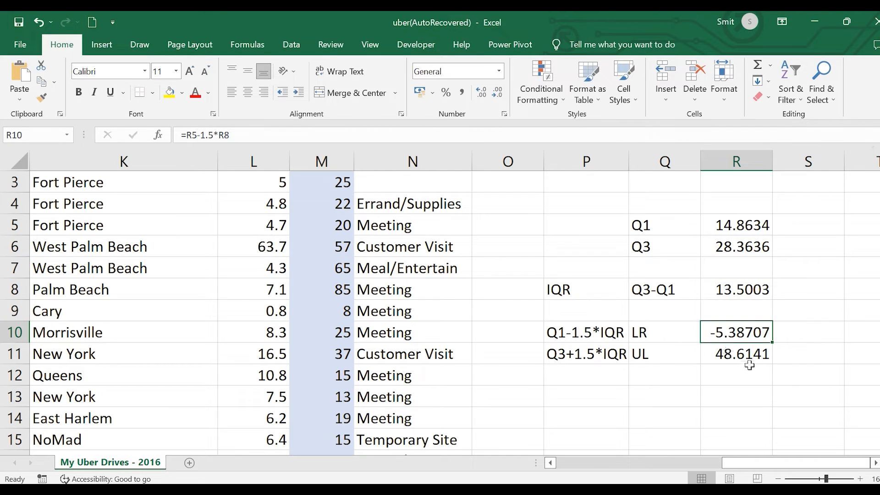
{"action": "double_click", "coordinate": [738, 356]}
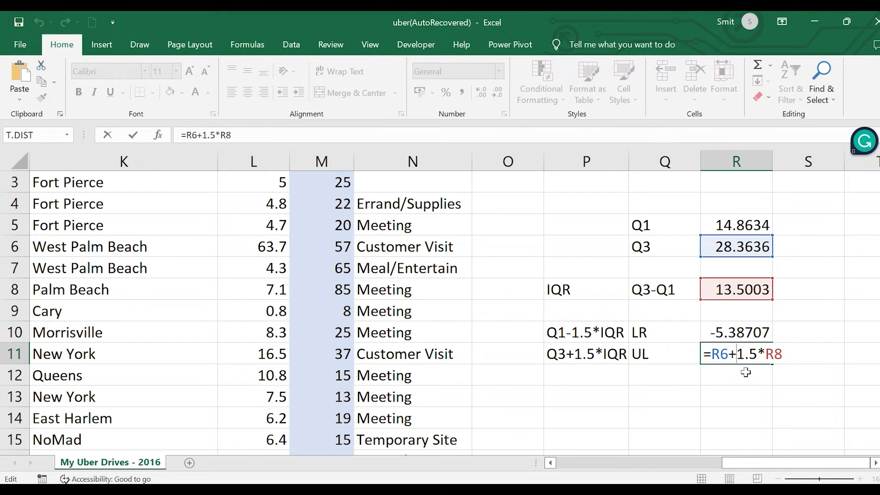
{"action": "key", "text": "Escape"}
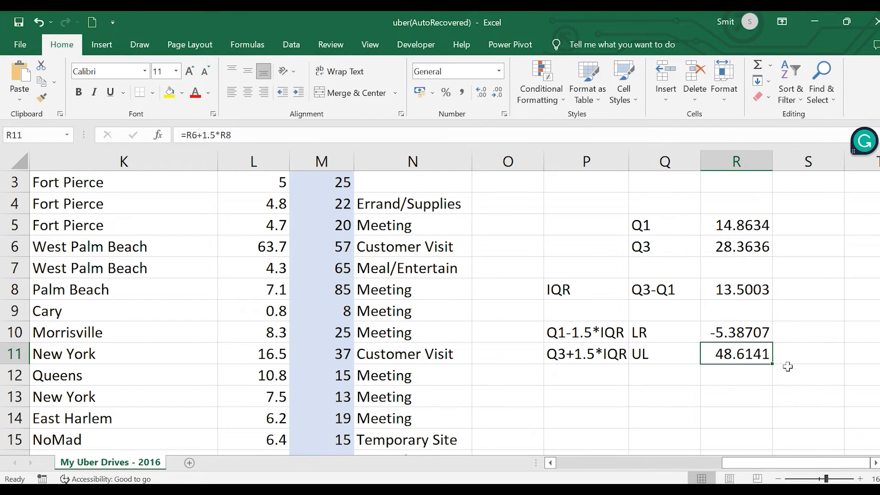
{"action": "left_click", "coordinate": [668, 403]}
- Highlight the lower and upper outlier limits in R10 and R11 with a yellow fill
{"action": "left_click", "coordinate": [734, 332]}
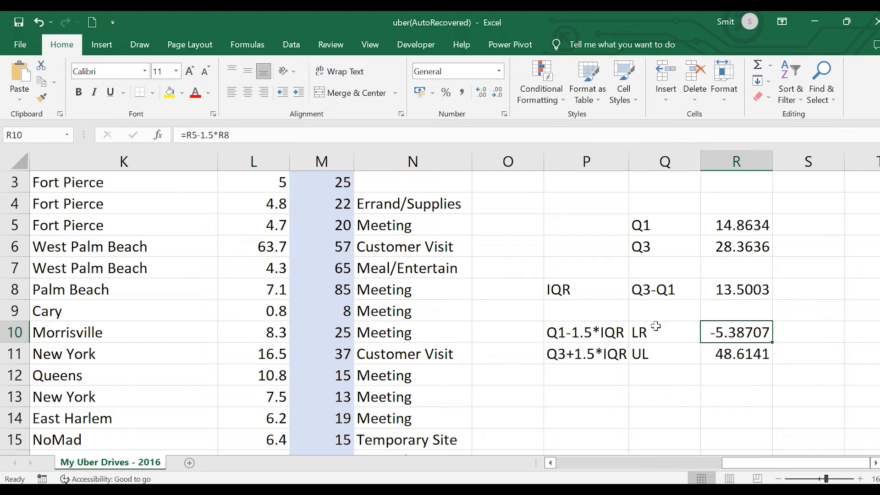
{"action": "left_click", "coordinate": [173, 97]}
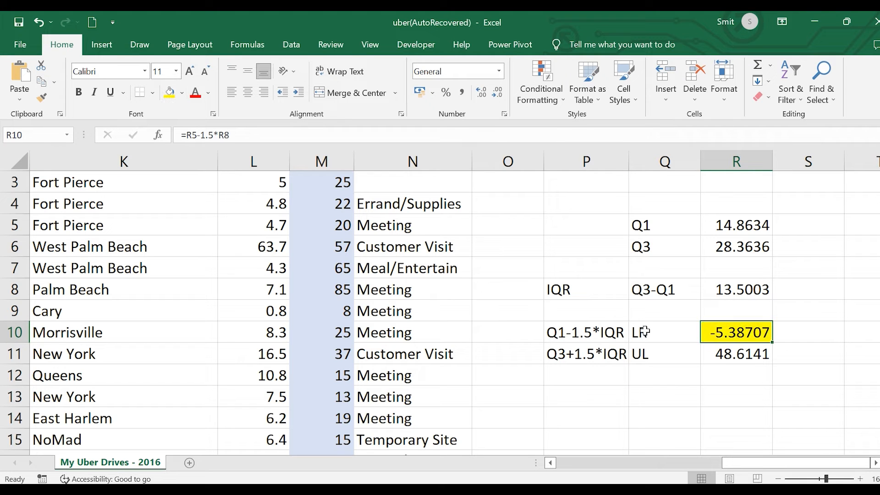
{"action": "left_click", "coordinate": [713, 357]}
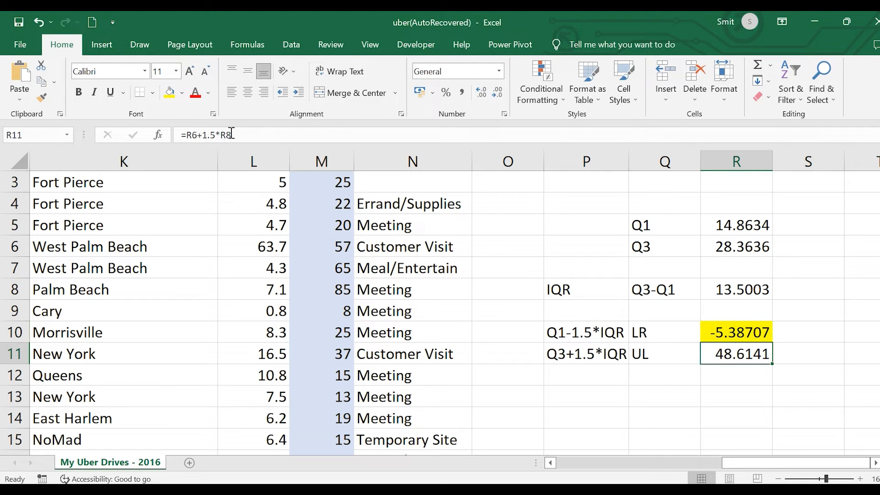
{"action": "left_click", "coordinate": [168, 94]}
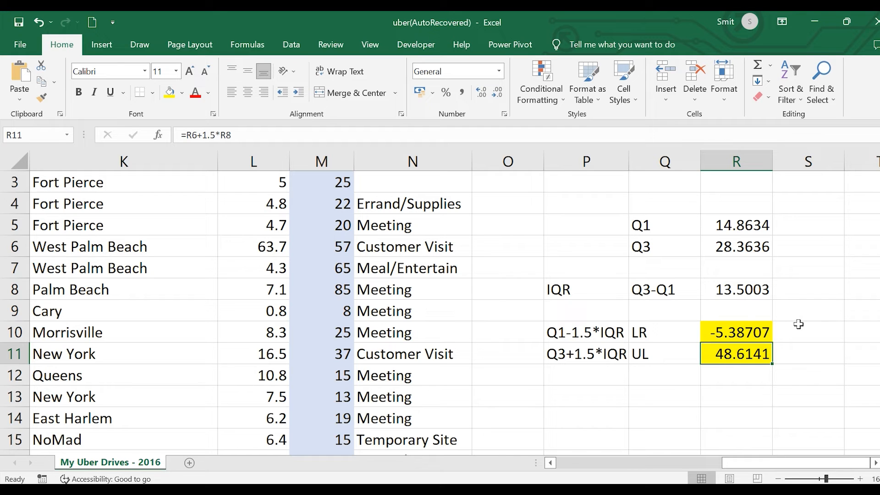
{"action": "left_click", "coordinate": [747, 336]}
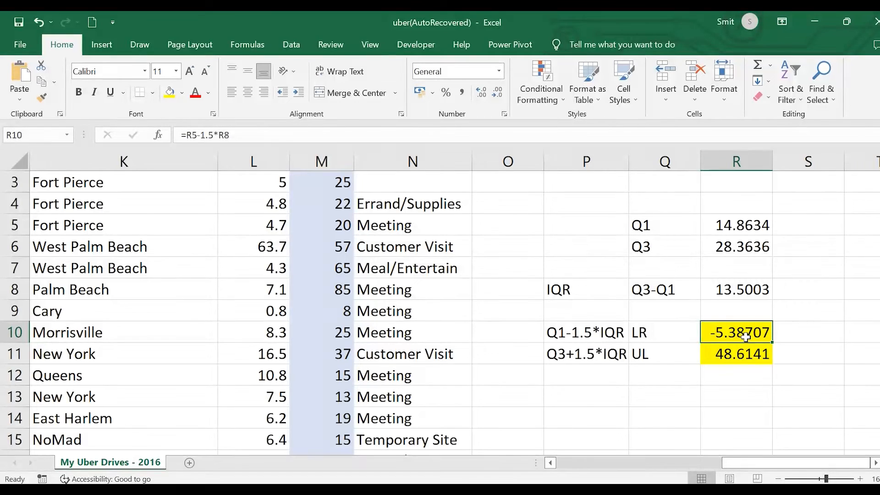
{"action": "left_click", "coordinate": [728, 373]}
{"action": "left_click", "coordinate": [746, 356]}
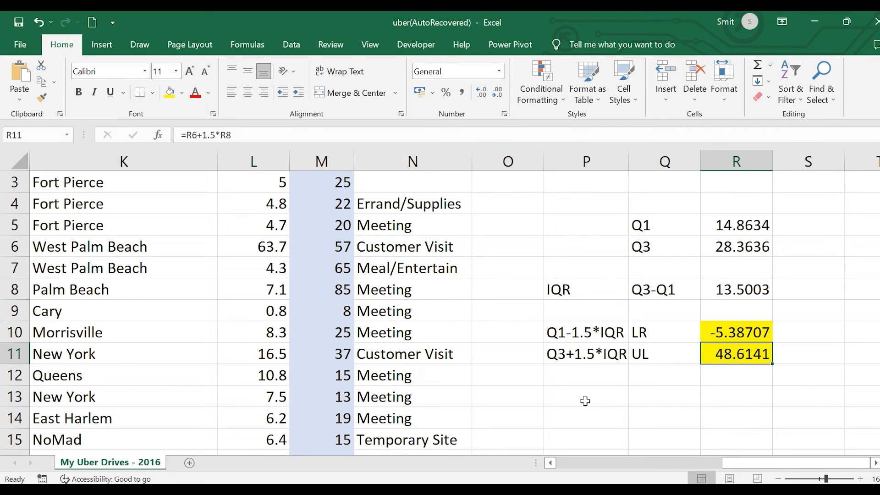
- Open the Speed column's filter and deselect all values, going to the end of the value list
{"action": "scroll", "coordinate": [537, 344], "scroll_direction": "up", "scroll_amount": 1}
{"action": "scroll", "coordinate": [537, 343], "scroll_direction": "left", "scroll_amount": 2}
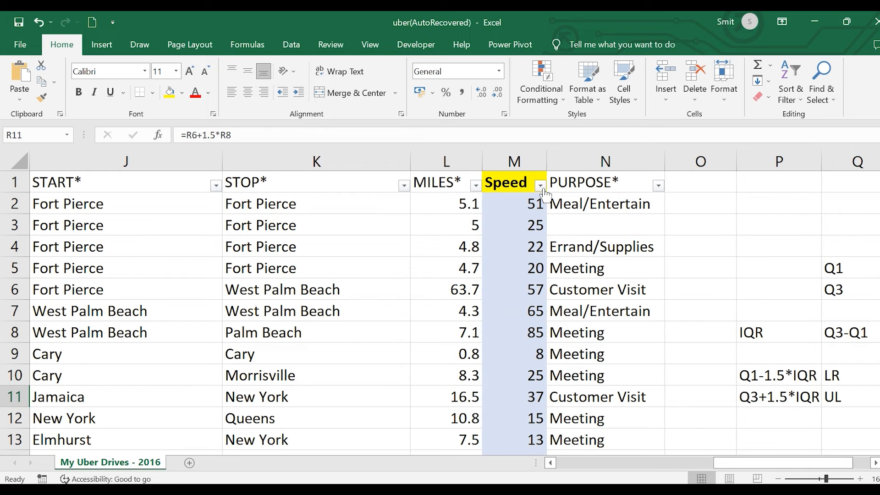
{"action": "left_click", "coordinate": [541, 186]}
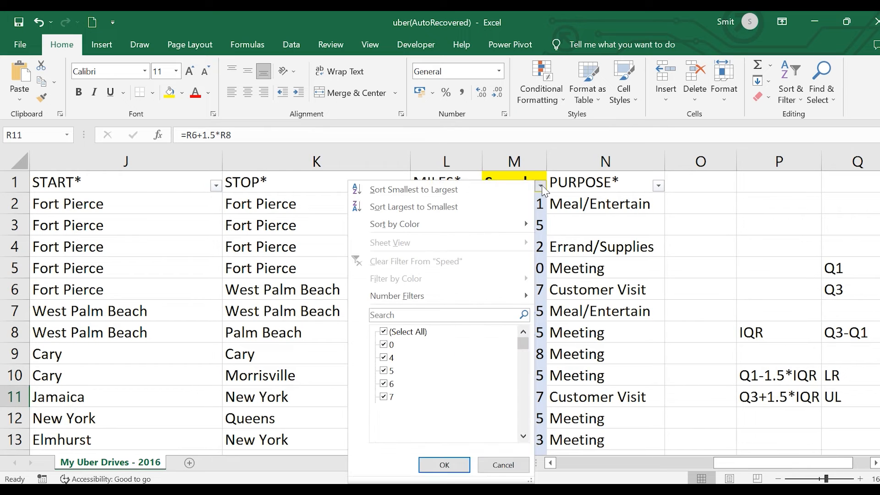
{"action": "left_click", "coordinate": [383, 333]}
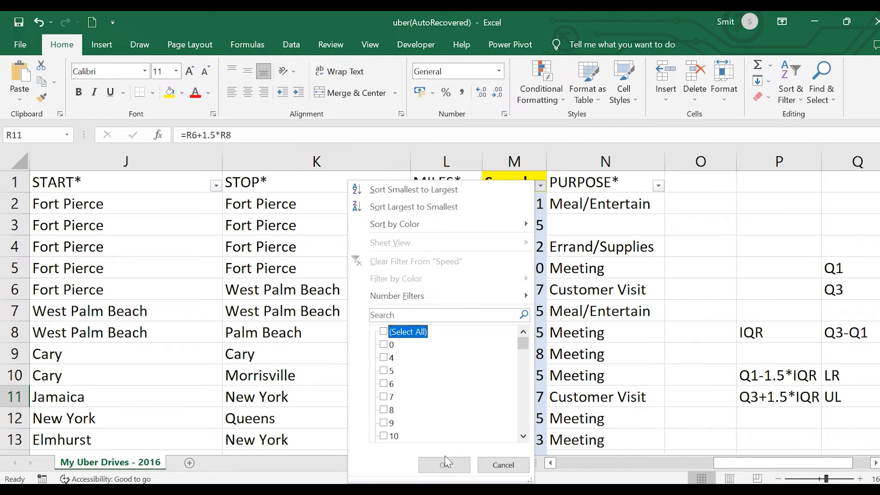
{"action": "scroll", "coordinate": [527, 411], "scroll_direction": "down", "scroll_amount": 15}
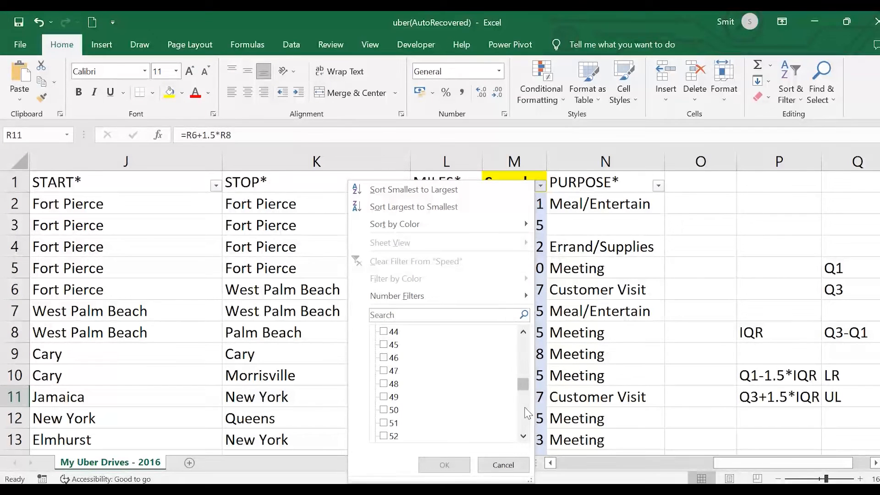
{"action": "scroll", "coordinate": [527, 415], "scroll_direction": "down", "scroll_amount": 5}
{"action": "scroll", "coordinate": [527, 428], "scroll_direction": "down", "scroll_amount": 3}
{"action": "scroll", "coordinate": [527, 428], "scroll_direction": "down", "scroll_amount": 3}
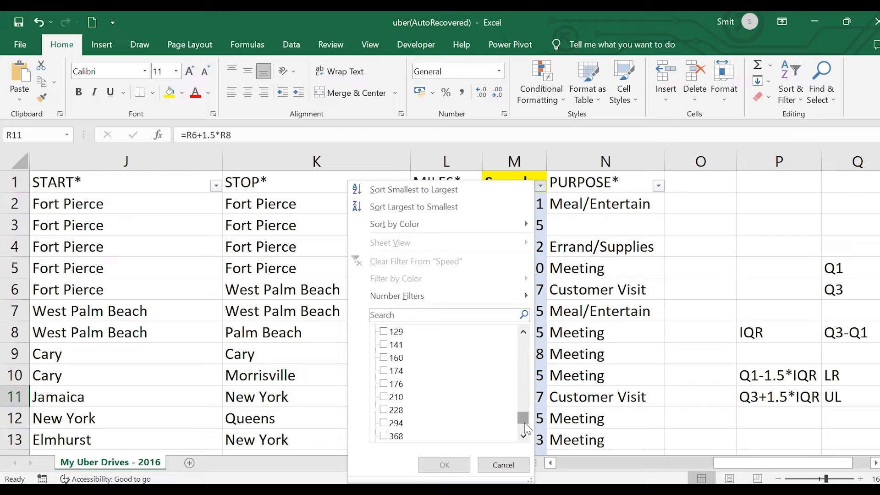
{"action": "left_click", "coordinate": [523, 435]}
{"action": "left_click", "coordinate": [524, 436]}
{"action": "left_click", "coordinate": [524, 436]}
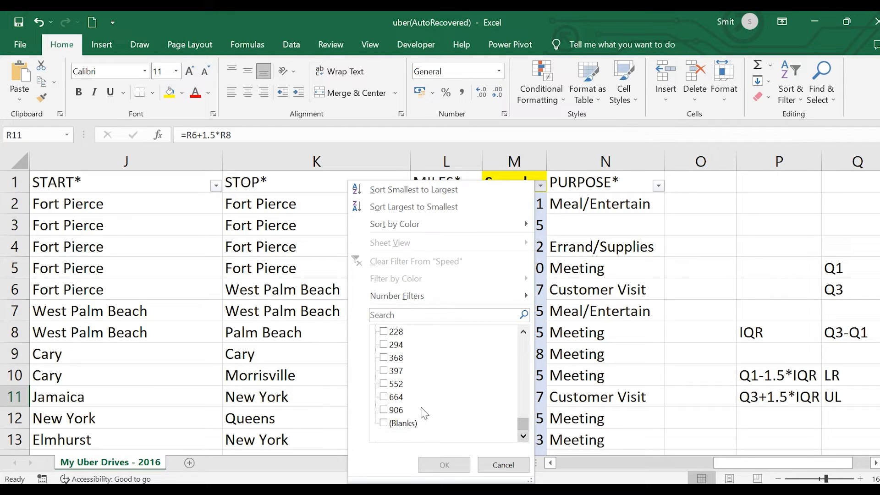
- Include the Speed values 906, 664, 552, 397, 368, 294 and 228 in the filter
{"action": "left_click", "coordinate": [384, 409]}
{"action": "left_click", "coordinate": [388, 385]}
{"action": "left_click", "coordinate": [385, 371]}
{"action": "left_click", "coordinate": [386, 361]}
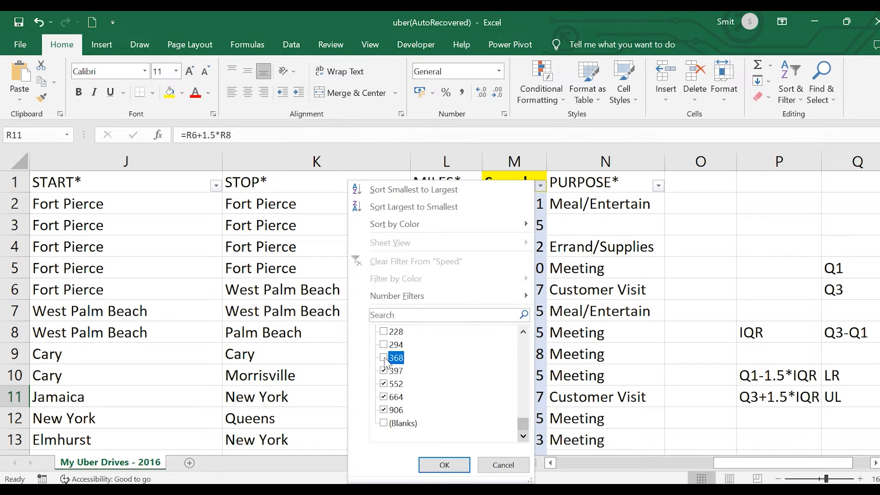
{"action": "left_click", "coordinate": [384, 345]}
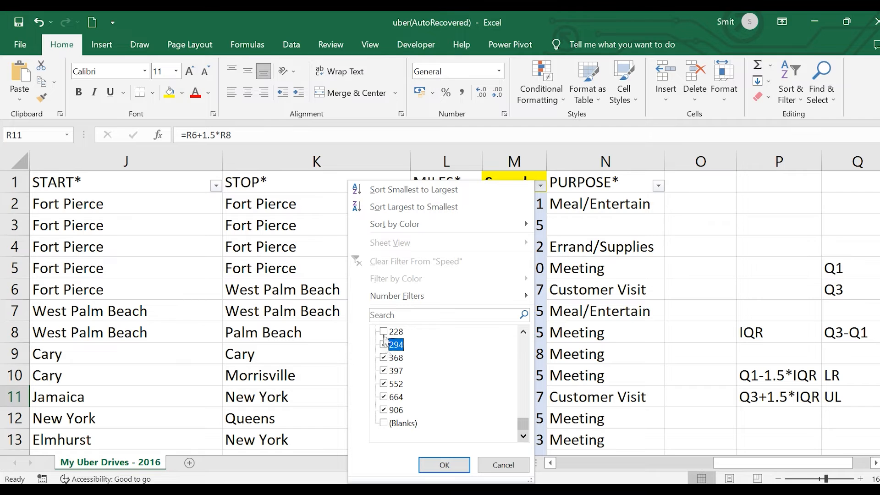
{"action": "left_click", "coordinate": [385, 337]}
- Add the Speed values 210, 176 and 174 to the filter selection and apply the filter
{"action": "left_click", "coordinate": [524, 333]}
{"action": "left_click", "coordinate": [523, 332]}
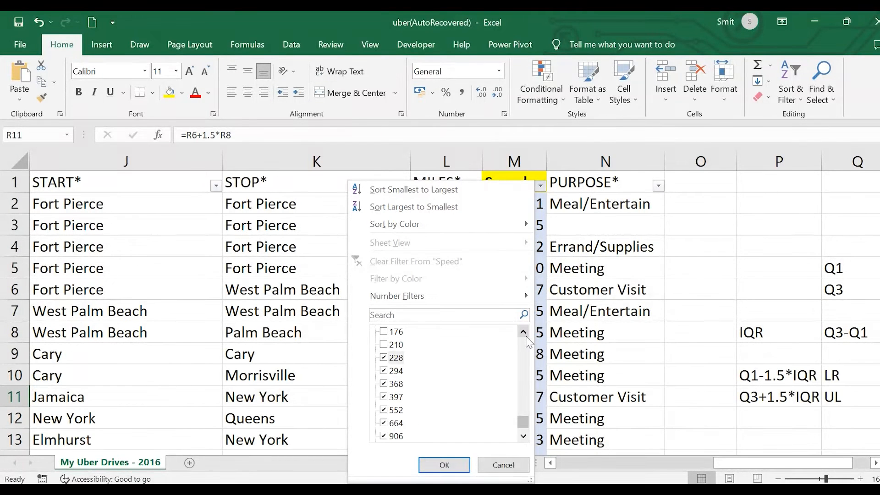
{"action": "left_click", "coordinate": [381, 357]}
{"action": "left_click", "coordinate": [389, 332]}
{"action": "left_click", "coordinate": [524, 333]}
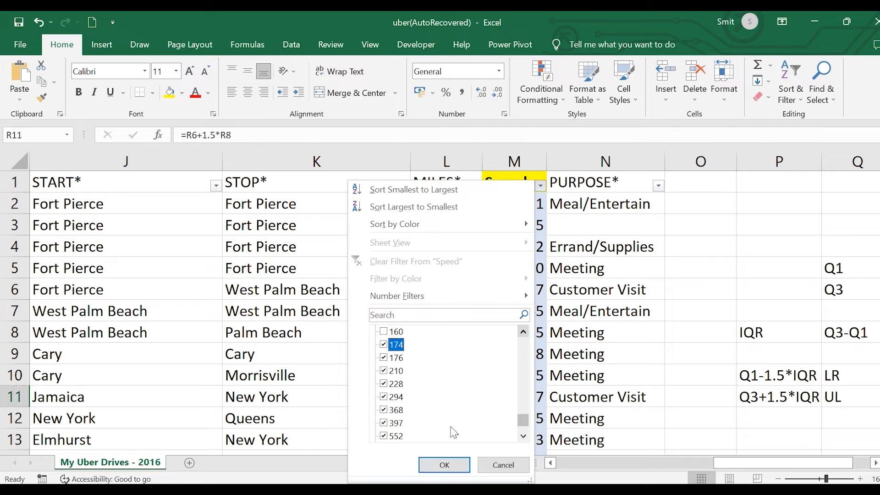
{"action": "left_click", "coordinate": [444, 465]}
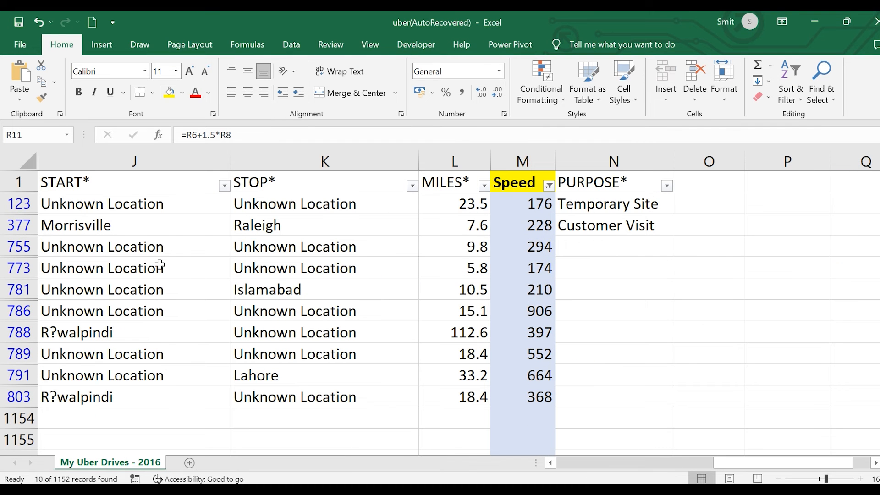
- Delete the filtered outlier rows with Speed values 176 and 228
{"action": "left_click", "coordinate": [10, 204]}
{"action": "right_click", "coordinate": [8, 207]}
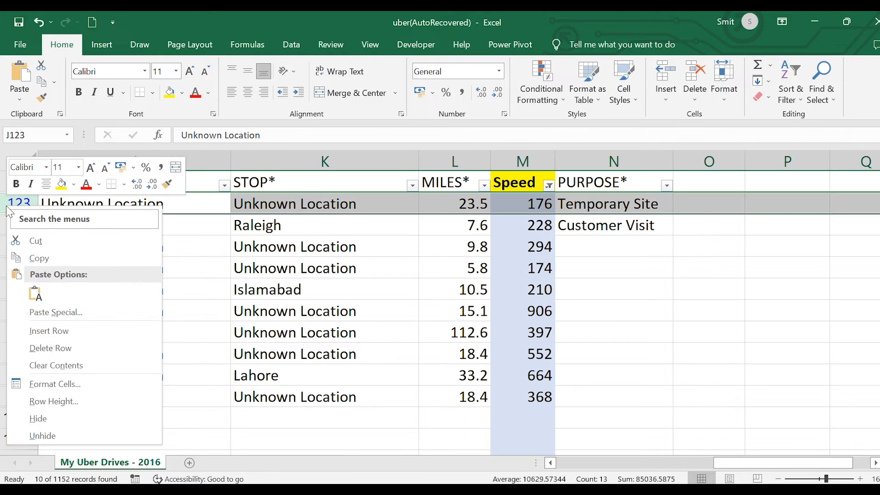
{"action": "left_click", "coordinate": [68, 348]}
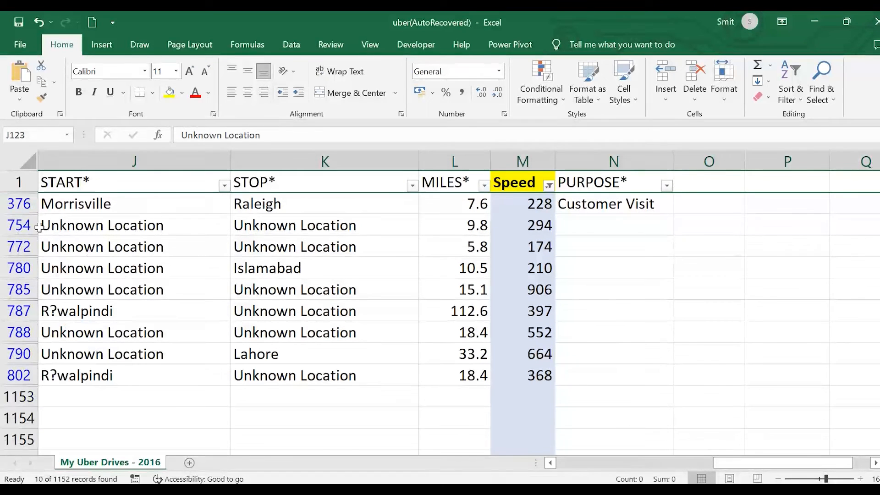
{"action": "left_click", "coordinate": [13, 204]}
{"action": "right_click", "coordinate": [13, 204]}
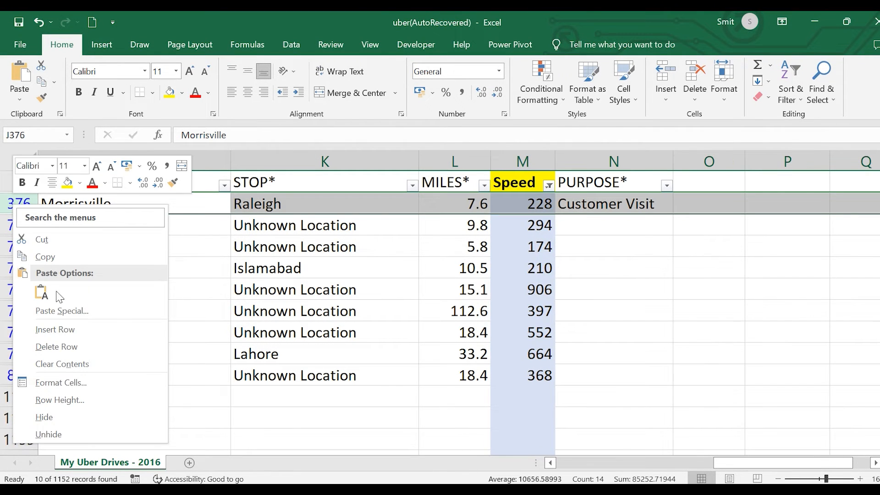
{"action": "left_click", "coordinate": [65, 347]}
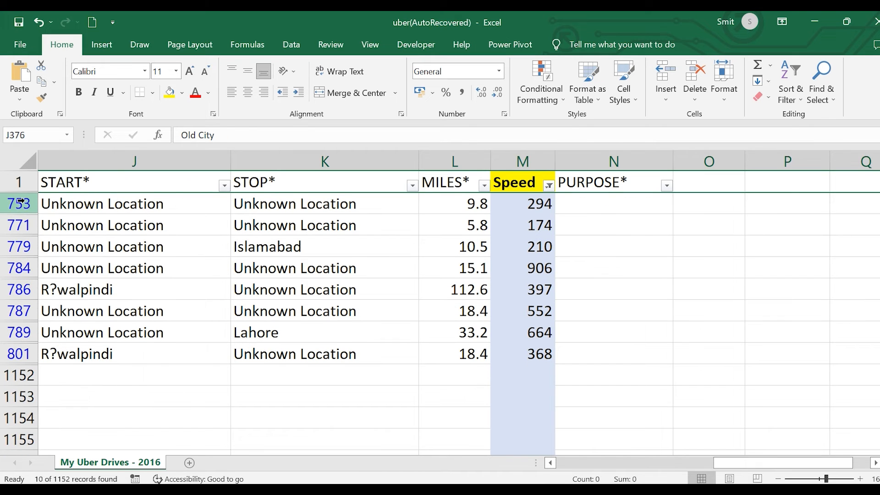
- Delete the filtered outlier rows with Speed values 294 and 174
{"action": "left_click", "coordinate": [21, 203]}
{"action": "right_click", "coordinate": [20, 202]}
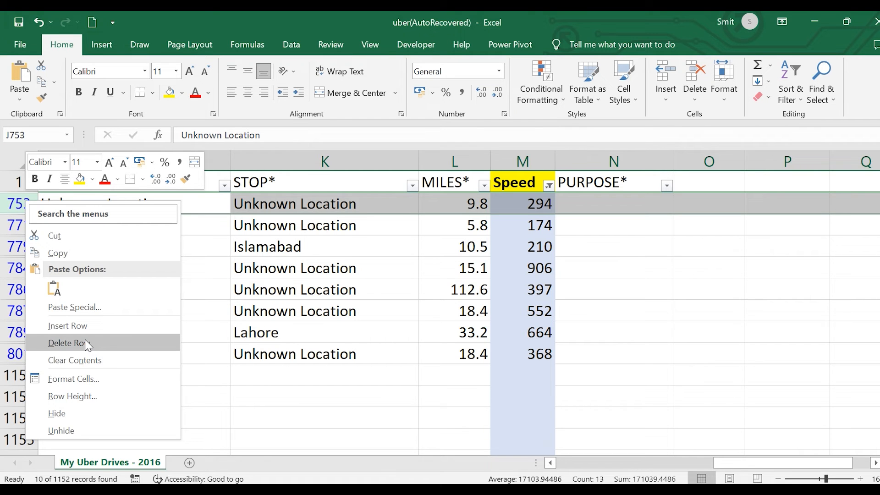
{"action": "left_click", "coordinate": [87, 345]}
{"action": "left_click", "coordinate": [30, 204]}
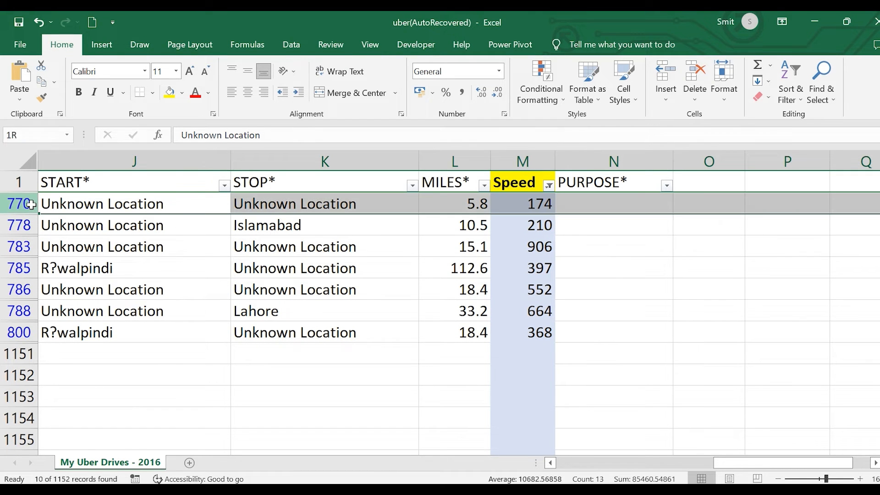
{"action": "right_click", "coordinate": [33, 209]}
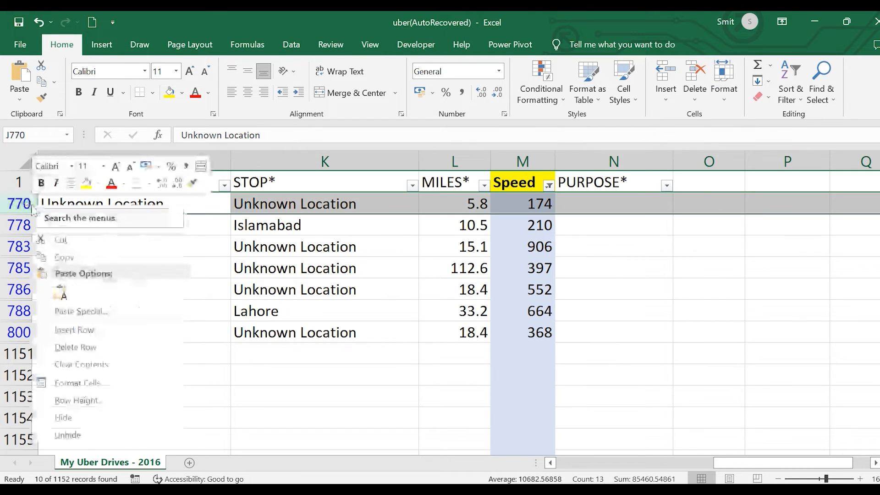
{"action": "left_click", "coordinate": [79, 344]}
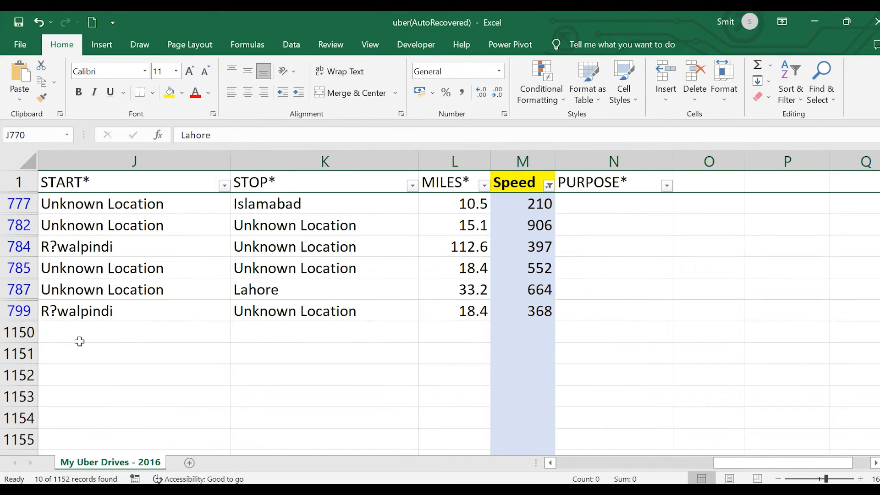
- Delete the filtered outlier rows with Speed values 210 and 906
{"action": "left_click", "coordinate": [14, 208]}
{"action": "right_click", "coordinate": [13, 207]}
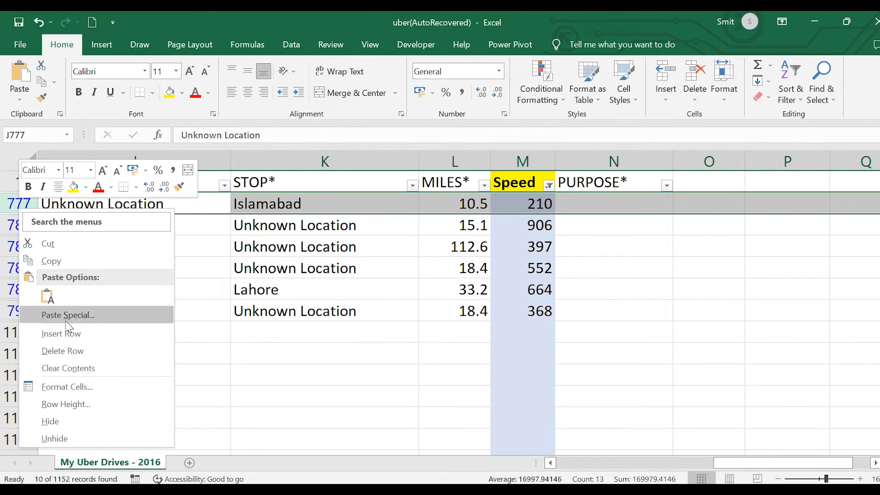
{"action": "left_click", "coordinate": [71, 353]}
{"action": "left_click", "coordinate": [18, 205]}
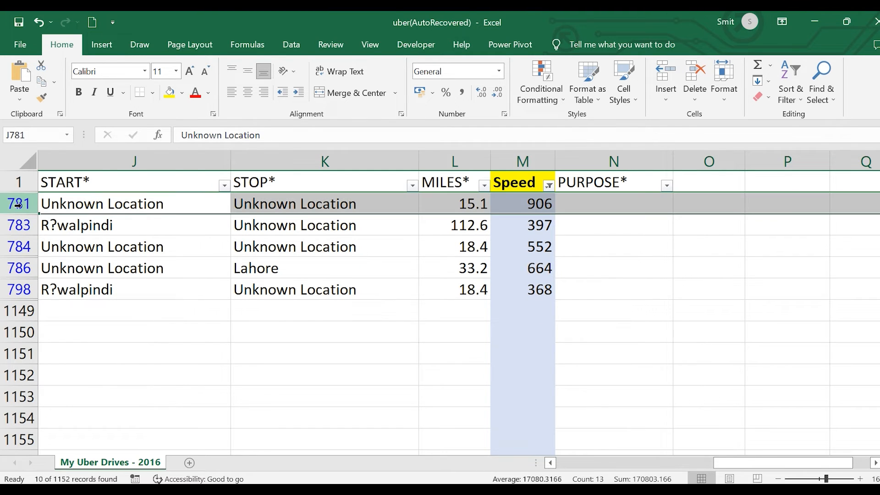
{"action": "right_click", "coordinate": [17, 205]}
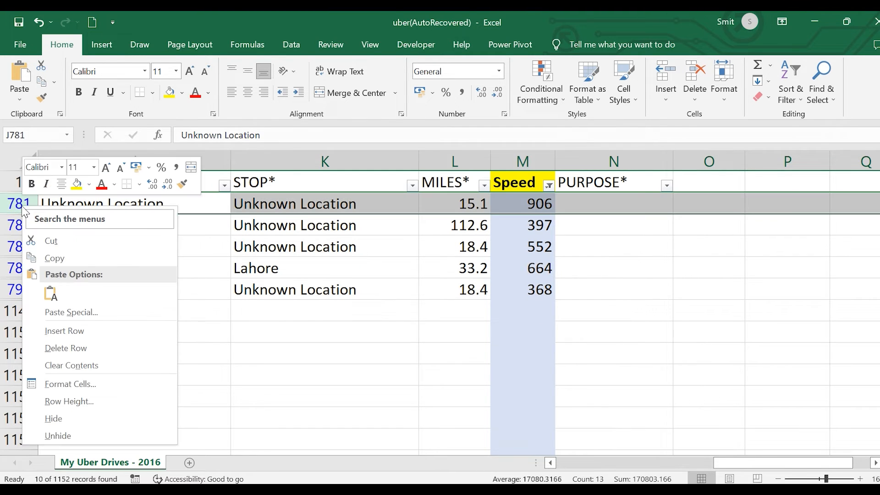
{"action": "left_click", "coordinate": [71, 349]}
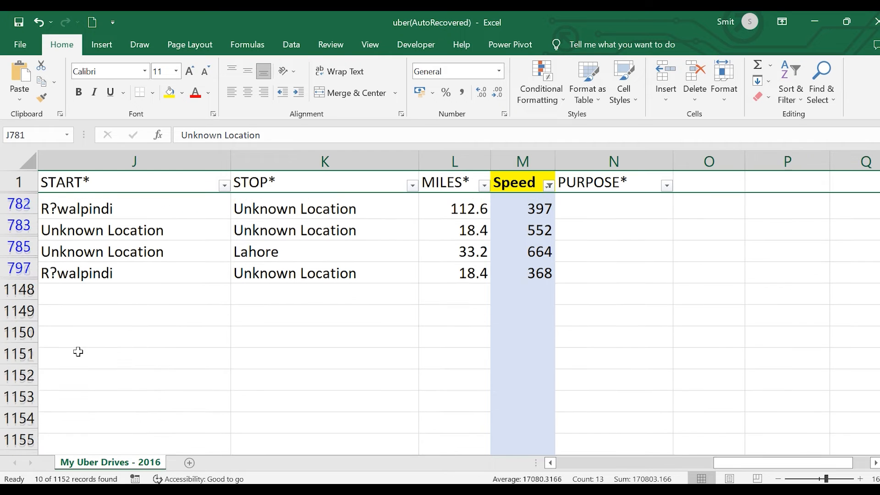
- Delete the filtered outlier row with the Speed value 397
{"action": "left_click", "coordinate": [16, 204]}
{"action": "right_click", "coordinate": [16, 204]}
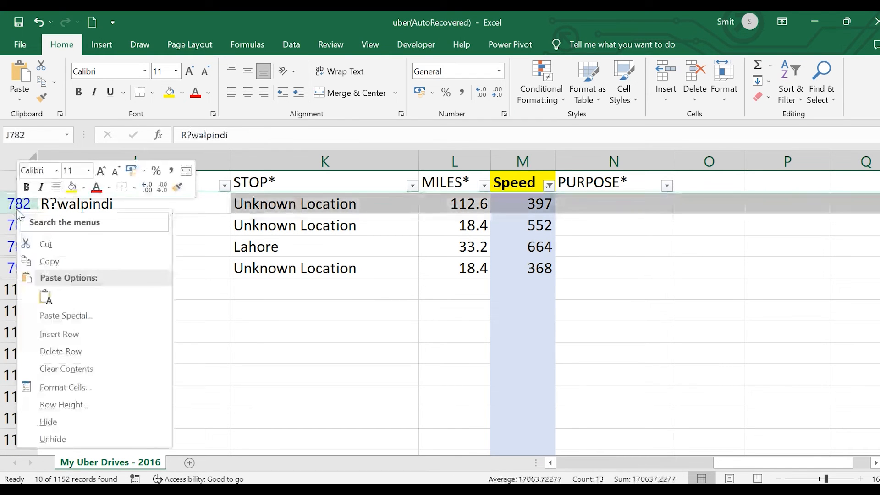
{"action": "left_click", "coordinate": [76, 353]}
{"action": "left_click", "coordinate": [16, 203]}
{"action": "right_click", "coordinate": [16, 203]}
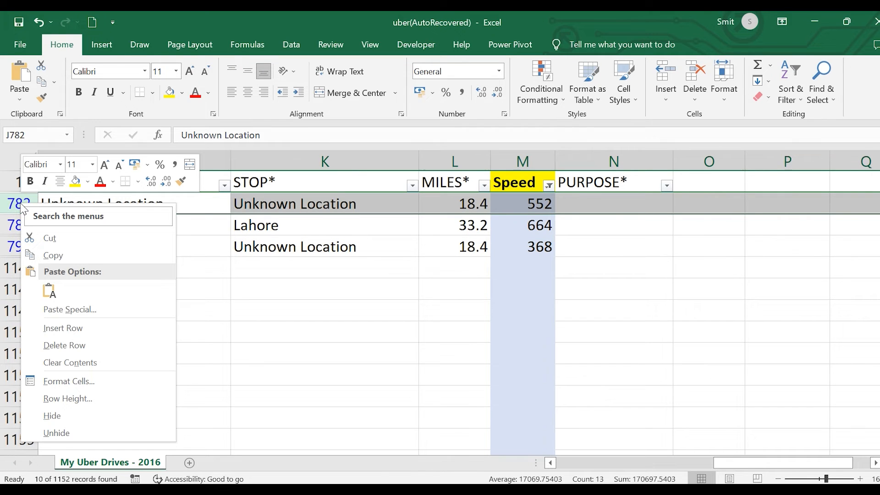
{"action": "left_click", "coordinate": [74, 328]}
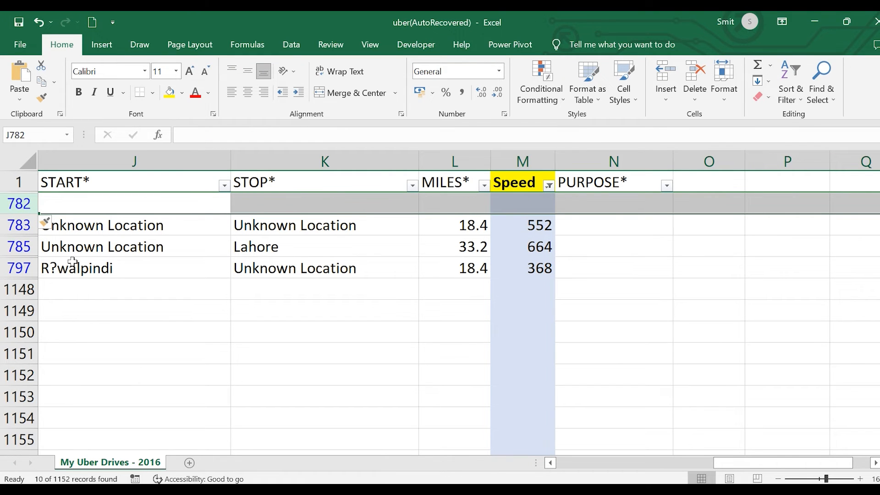
{"action": "key", "text": "ctrl+z"}
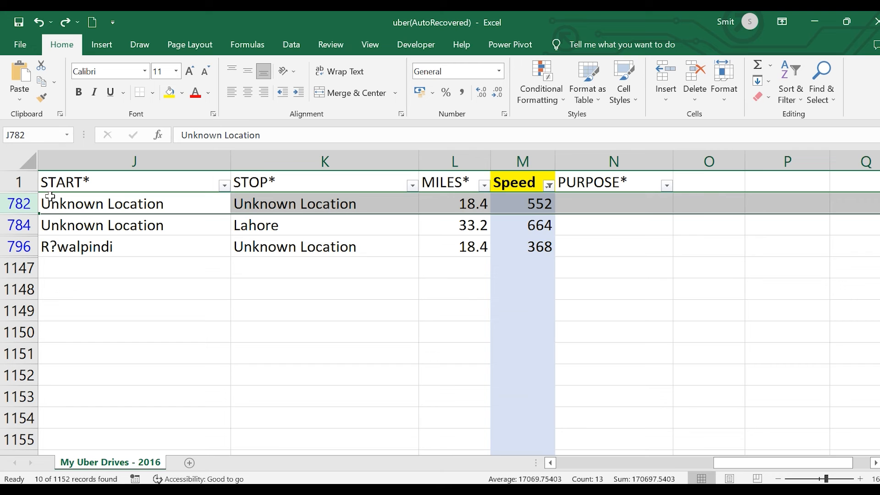
- Delete the remaining filtered outlier rows with Speed values 552, 664 and 368
{"action": "right_click", "coordinate": [20, 203]}
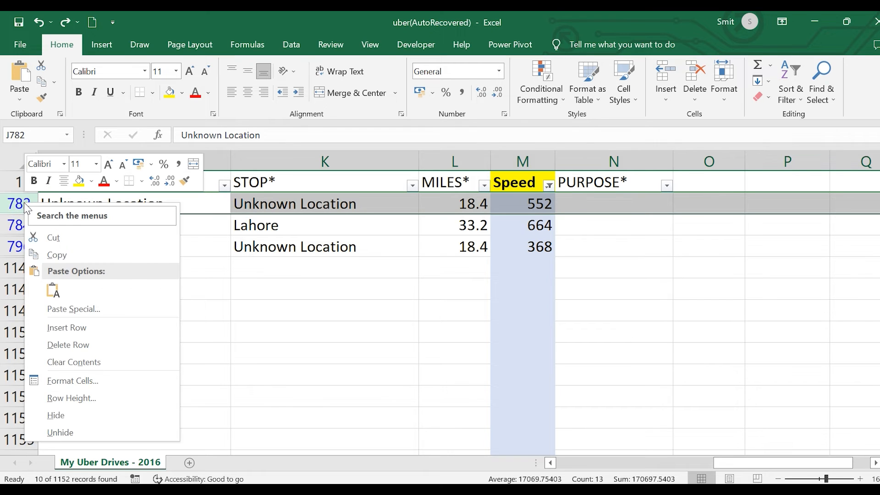
{"action": "left_click", "coordinate": [91, 351]}
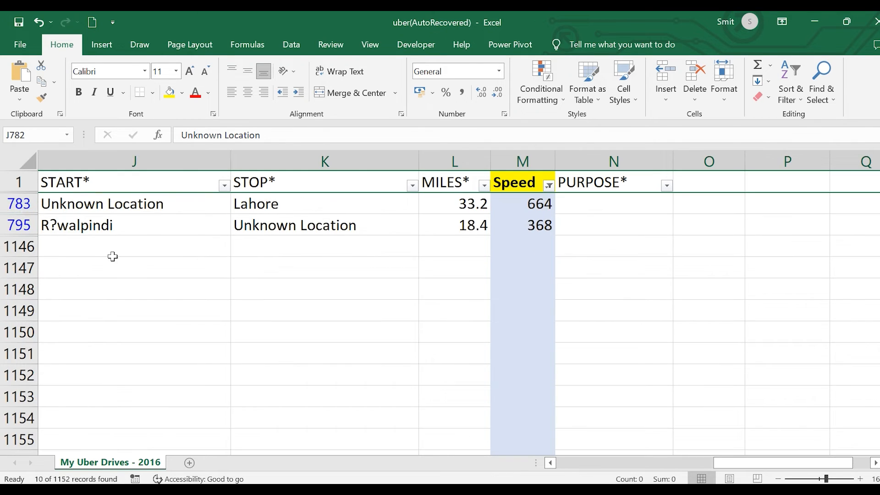
{"action": "left_click", "coordinate": [26, 211]}
{"action": "right_click", "coordinate": [26, 212]}
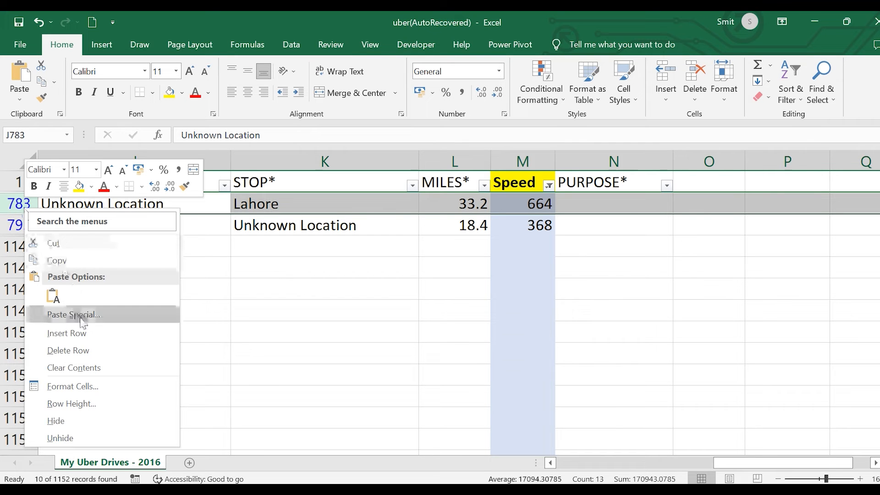
{"action": "left_click", "coordinate": [91, 351]}
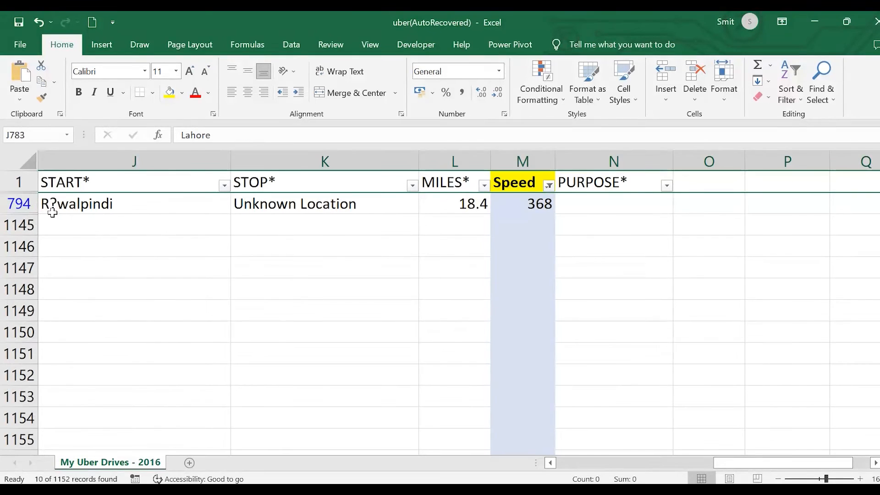
{"action": "left_click", "coordinate": [23, 204]}
{"action": "right_click", "coordinate": [25, 206]}
{"action": "left_click", "coordinate": [91, 352]}
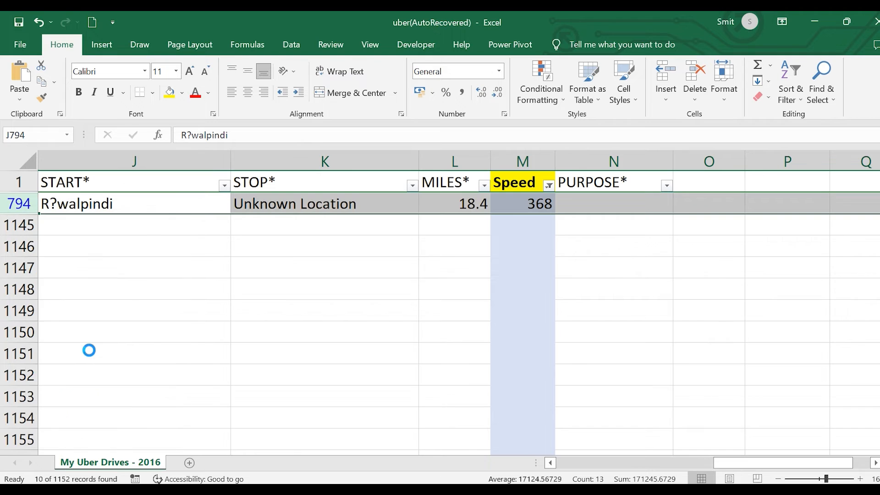
- Select all values in the Speed filter and apply it to show every remaining row
{"action": "left_click", "coordinate": [548, 185]}
{"action": "left_click", "coordinate": [392, 332]}
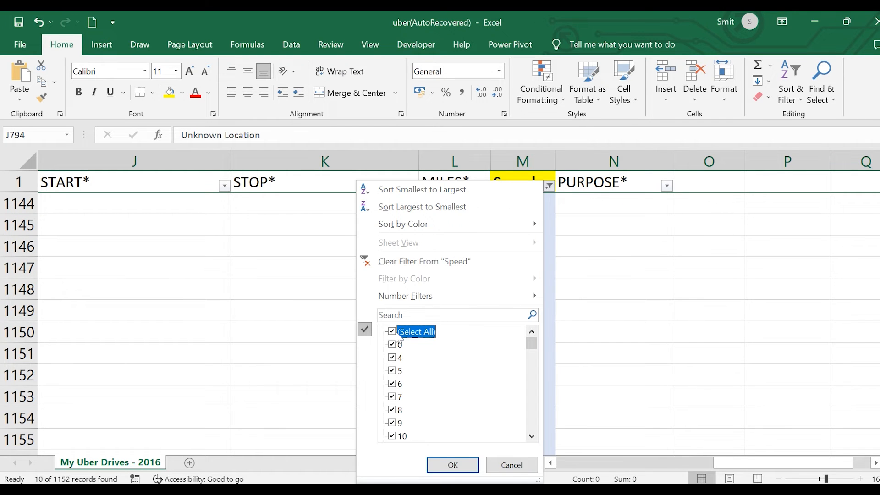
{"action": "left_click", "coordinate": [451, 465]}
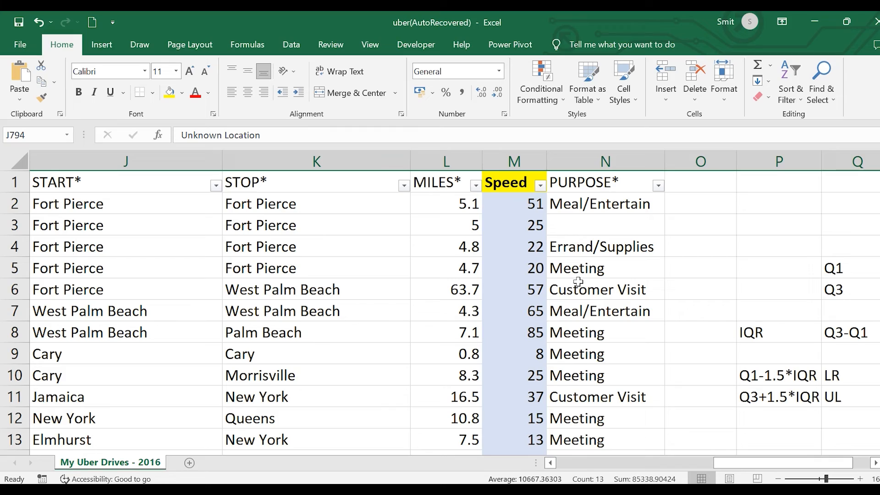
{"action": "scroll", "coordinate": [578, 281], "scroll_direction": "left", "scroll_amount": 10}
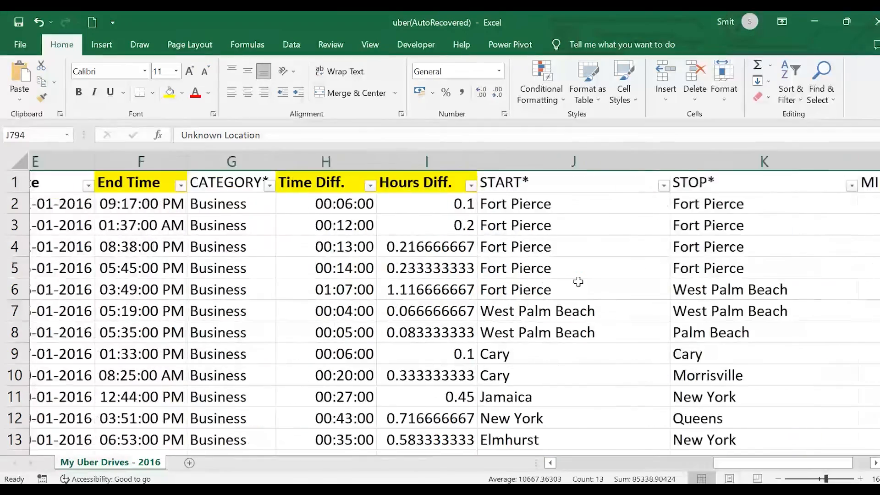
{"action": "scroll", "coordinate": [578, 281], "scroll_direction": "right", "scroll_amount": 8}
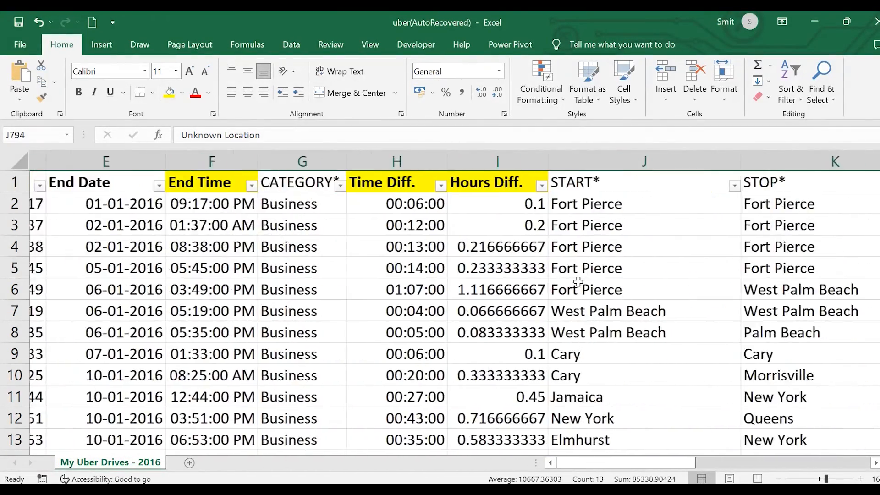
{"action": "scroll", "coordinate": [578, 281], "scroll_direction": "left", "scroll_amount": 8}
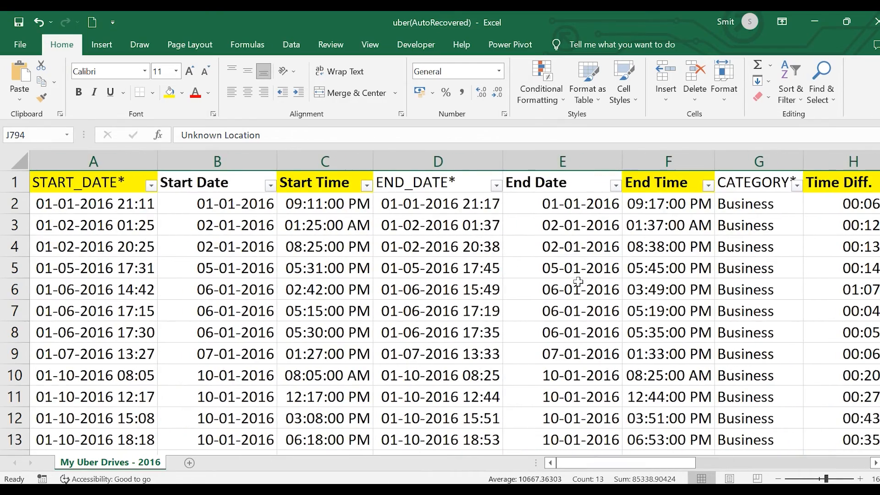
{"action": "scroll", "coordinate": [578, 282], "scroll_direction": "right", "scroll_amount": 7}
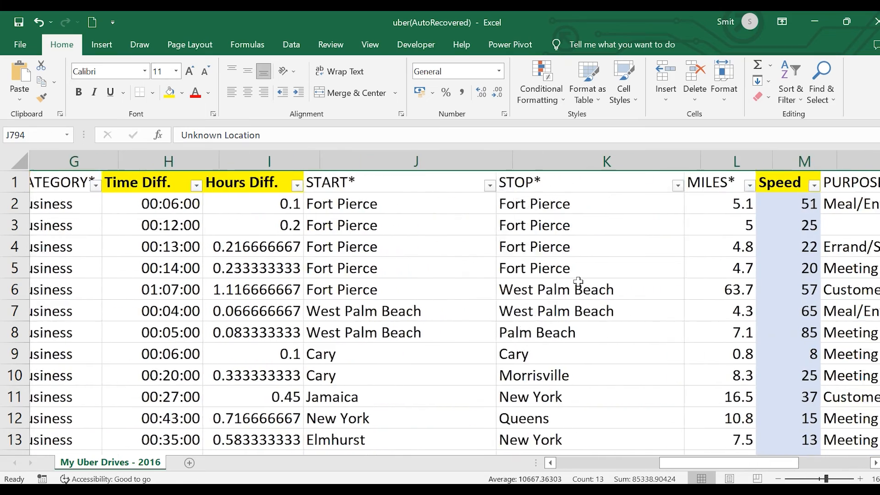
{"action": "scroll", "coordinate": [578, 281], "scroll_direction": "right", "scroll_amount": 3}
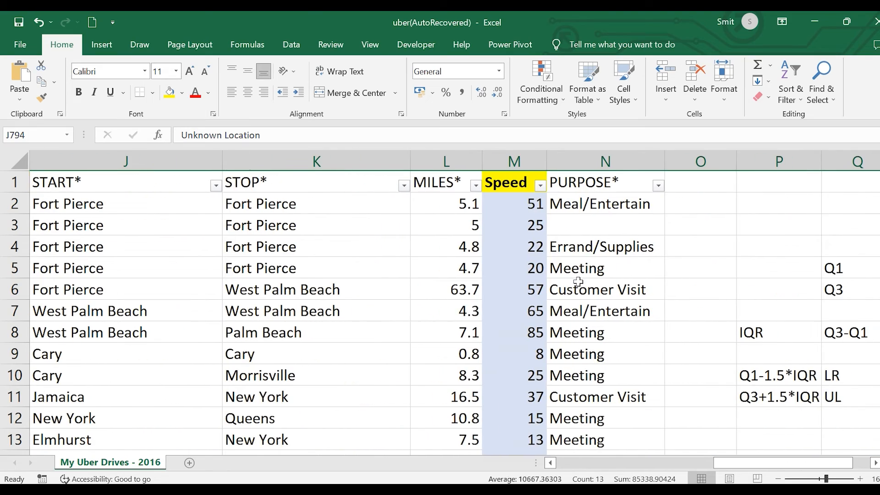
{"action": "scroll", "coordinate": [459, 296], "scroll_direction": "left", "scroll_amount": 9}
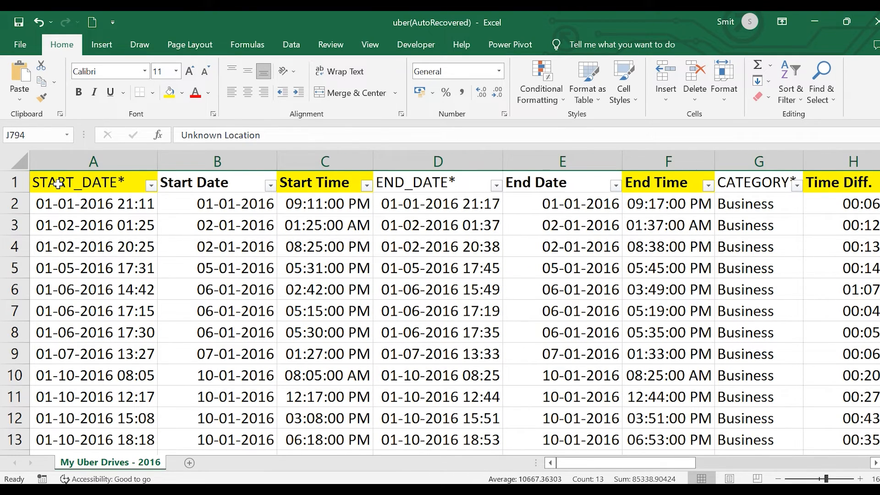
{"action": "left_click", "coordinate": [58, 184]}
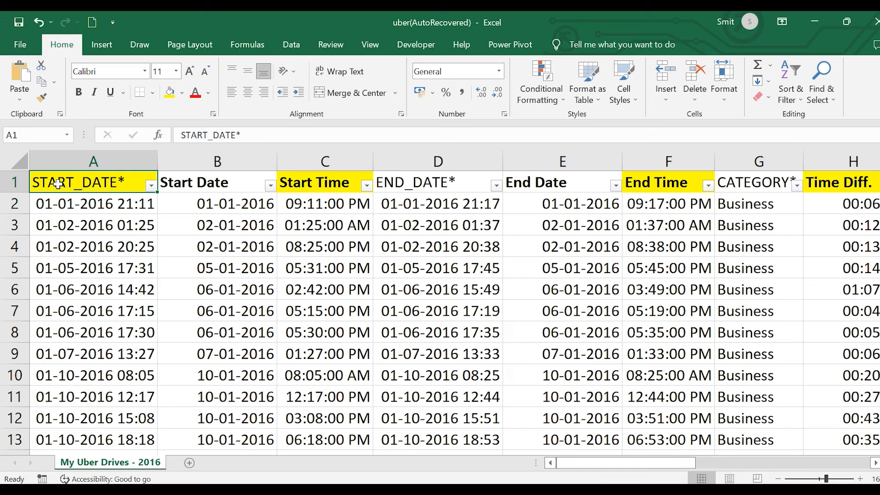
{"action": "left_click_drag", "start_coordinate": [58, 183], "coordinate": [152, 447]}
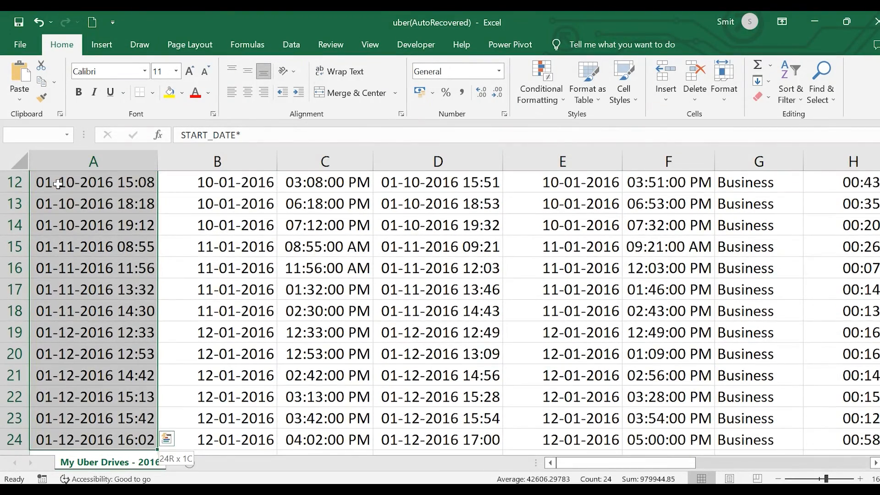
{"action": "key", "text": "ctrl+shift+Right"}
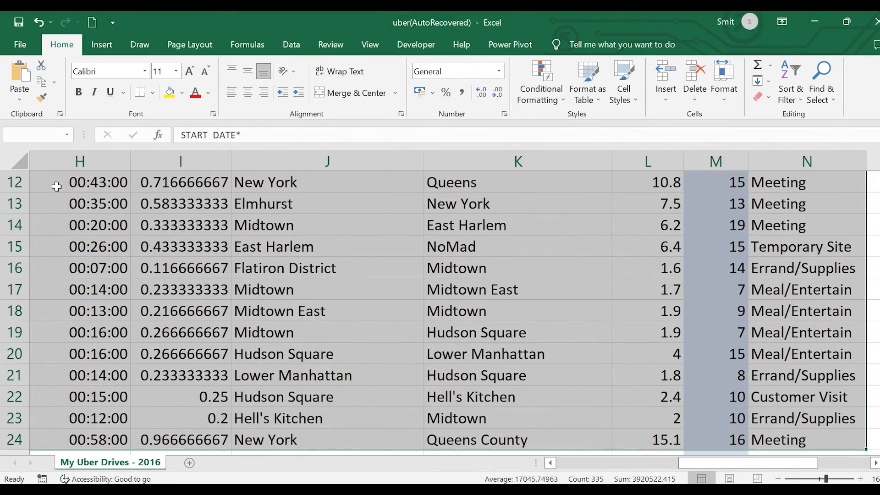
{"action": "left_click", "coordinate": [285, 306]}
{"action": "double_click", "coordinate": [285, 306]}
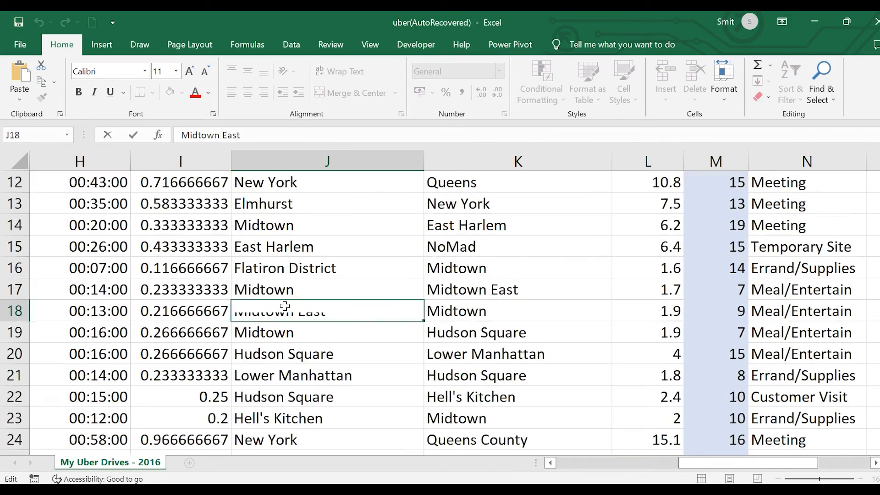
{"action": "scroll", "coordinate": [284, 306], "scroll_direction": "up", "scroll_amount": 4}
{"action": "scroll", "coordinate": [284, 306], "scroll_direction": "left", "scroll_amount": 4}
{"action": "scroll", "coordinate": [284, 306], "scroll_direction": "left", "scroll_amount": 3}
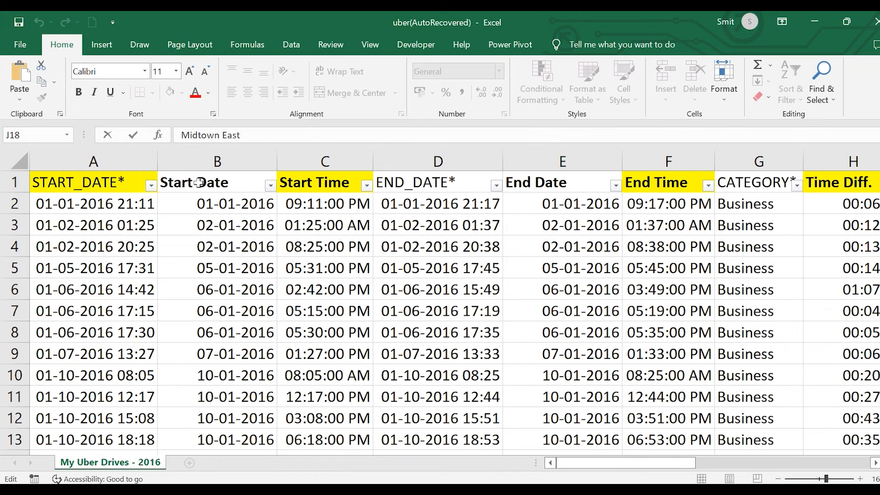
- Create a PivotTable on a new worksheet from the drives data in B1:N1142, starting at the Start Date column
{"action": "left_click", "coordinate": [197, 182]}
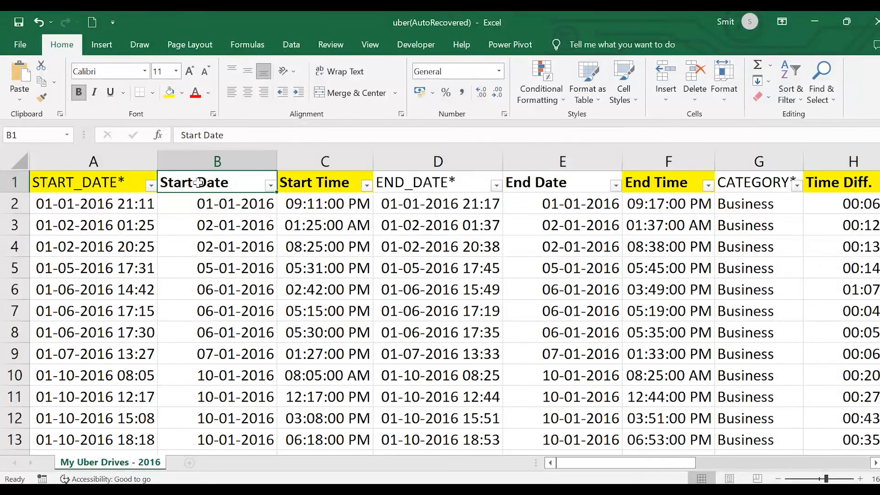
{"action": "key", "text": "ctrl+shift+Down"}
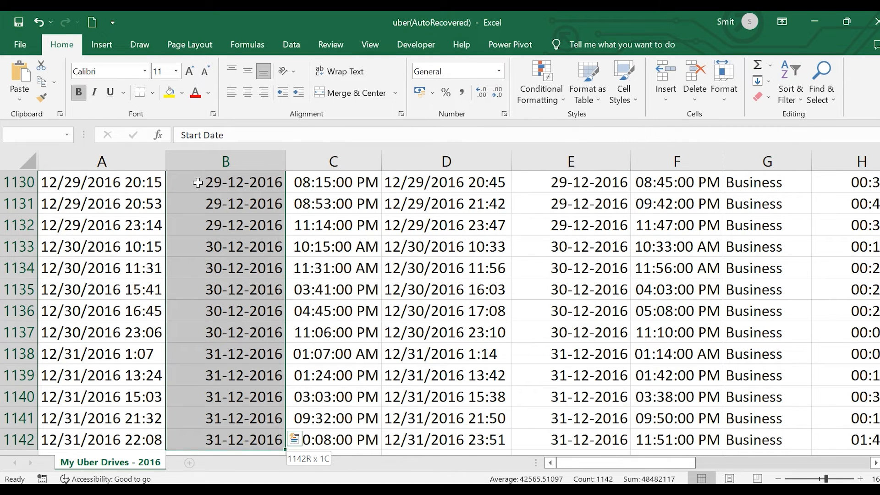
{"action": "key", "text": "ctrl+shift+Right"}
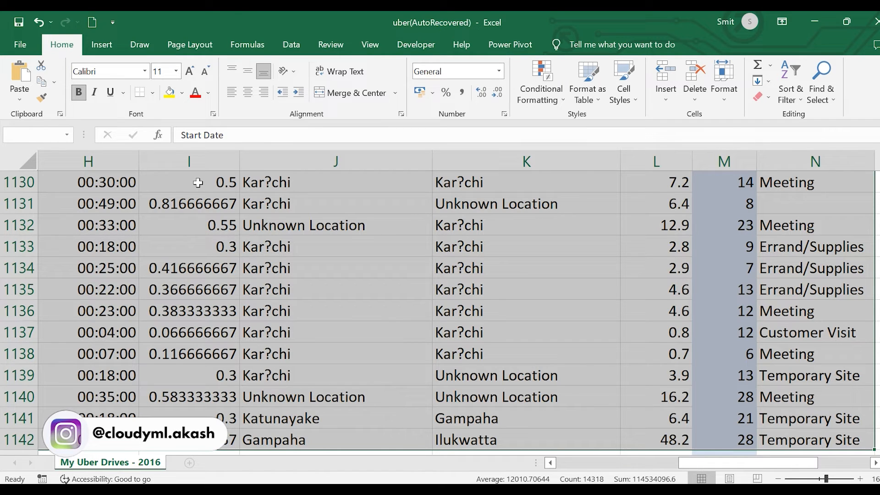
{"action": "left_click", "coordinate": [100, 45]}
{"action": "left_click", "coordinate": [26, 80]}
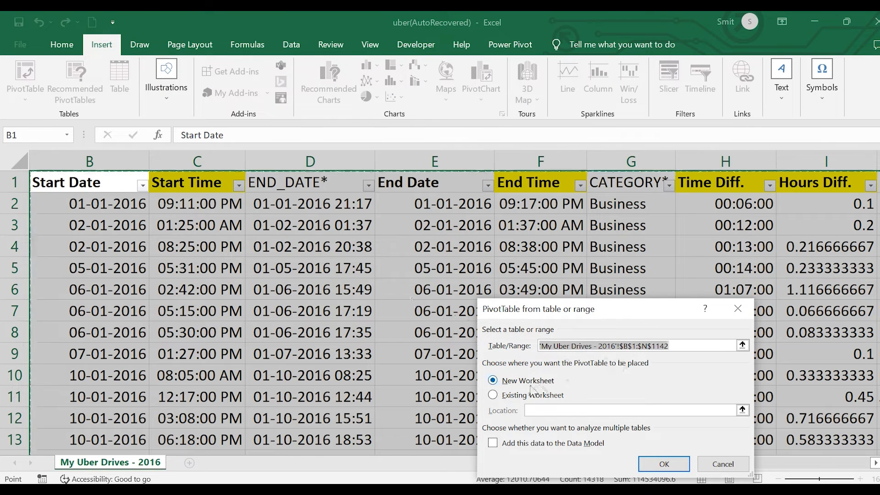
{"action": "left_click", "coordinate": [670, 465]}
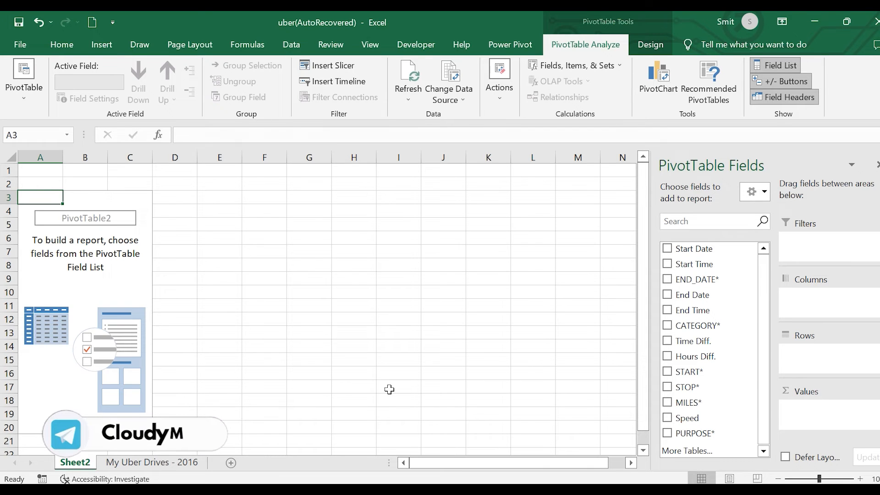
- Enter the note "Unique Start and stop pointunts- their co" in cell J2 of the PivotTable sheet
{"action": "left_click", "coordinate": [447, 187]}
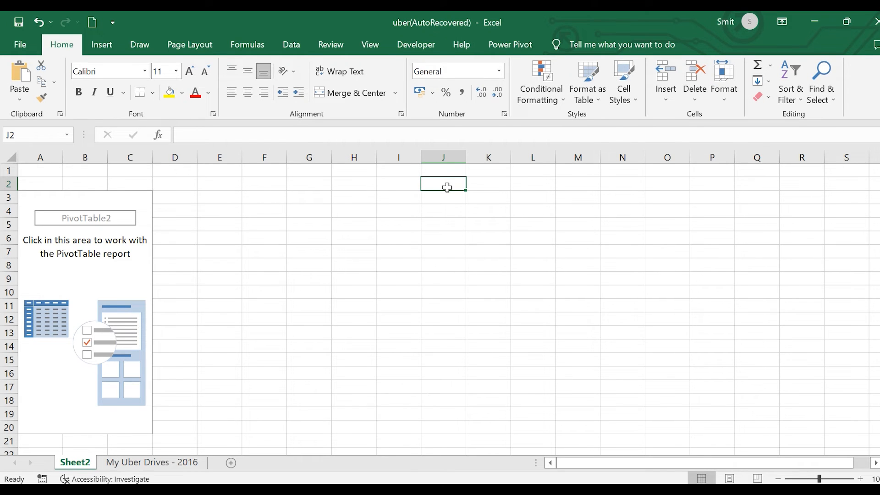
{"action": "type", "text": "U"}
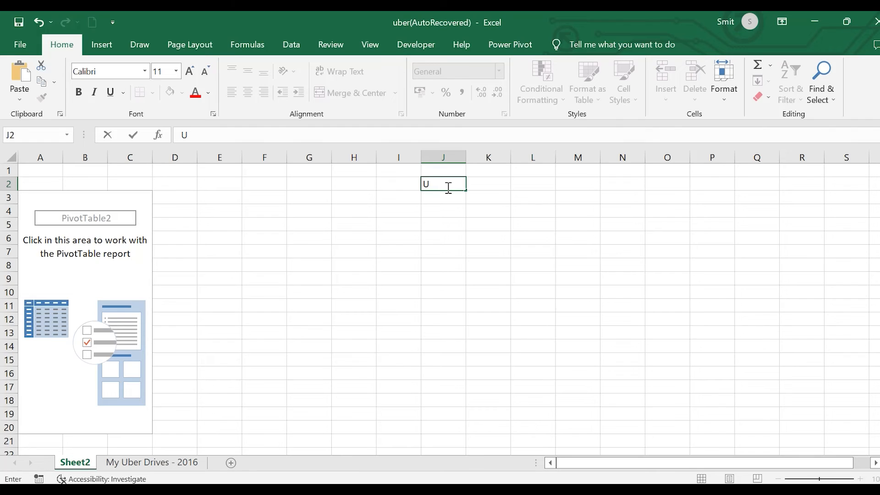
{"action": "type", "text": "nique"}
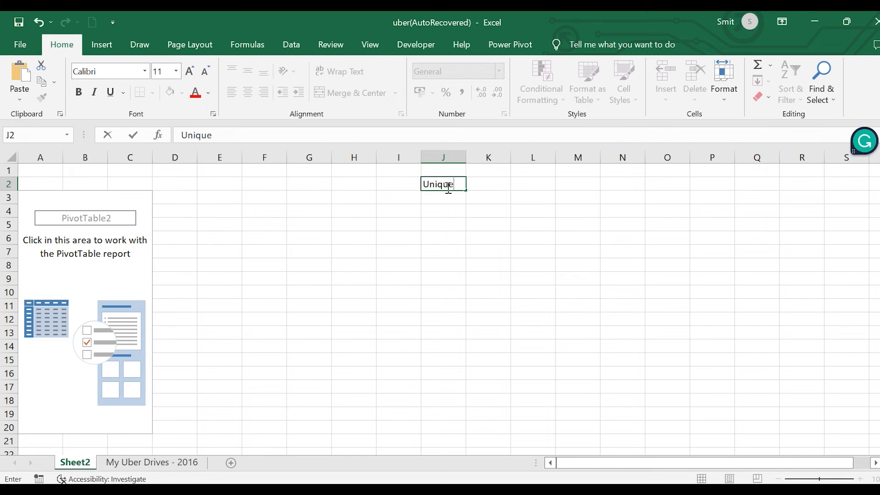
{"action": "type", "text": " Star"}
{"action": "type", "text": "t and s"}
{"action": "key", "text": "BackSpace"}
{"action": "type", "text": "d stop point- their"}
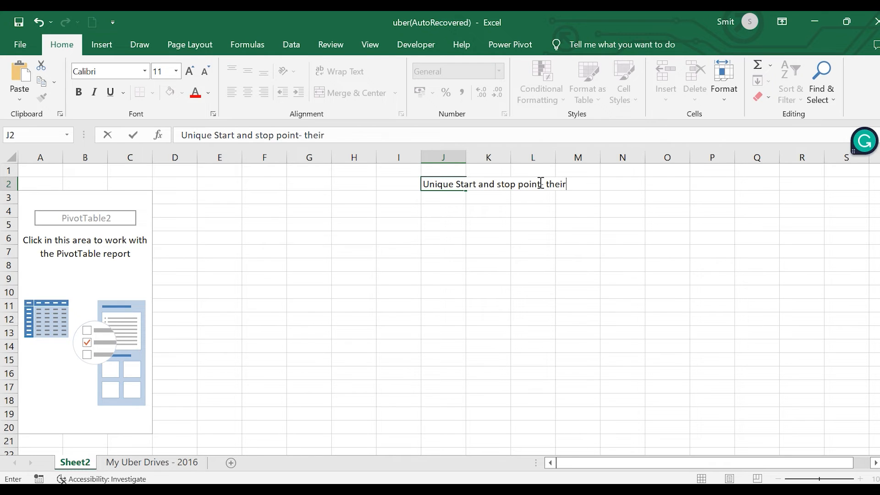
{"action": "type", "text": "oiun"}
{"action": "key", "text": "BackSpace"}
{"action": "key", "text": "BackSpace"}
{"action": "key", "text": "BackSpace"}
{"action": "type", "text": "unts"}
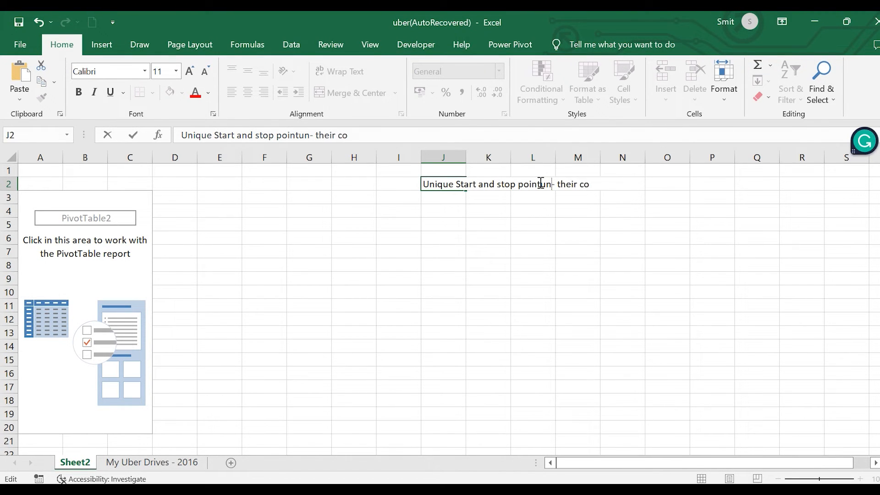
{"action": "left_click", "coordinate": [543, 250]}
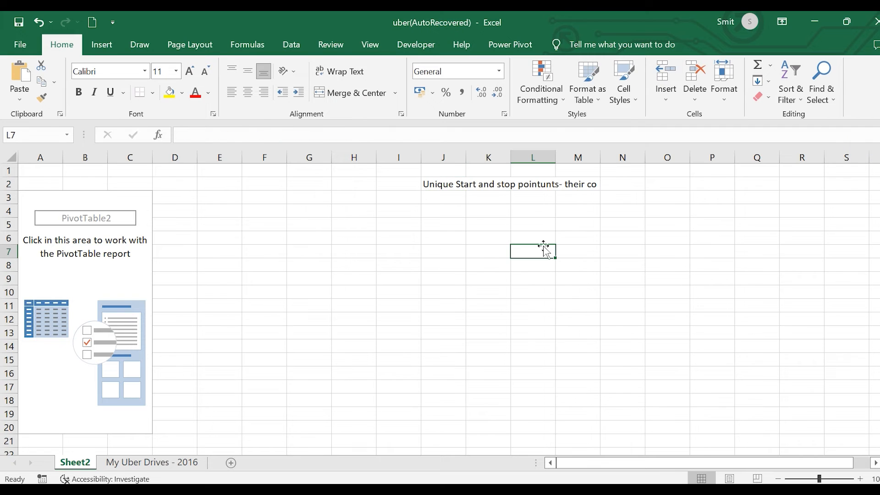
- Add the START* field to the PivotTable's rows to list the unique start points
{"action": "left_click", "coordinate": [91, 228]}
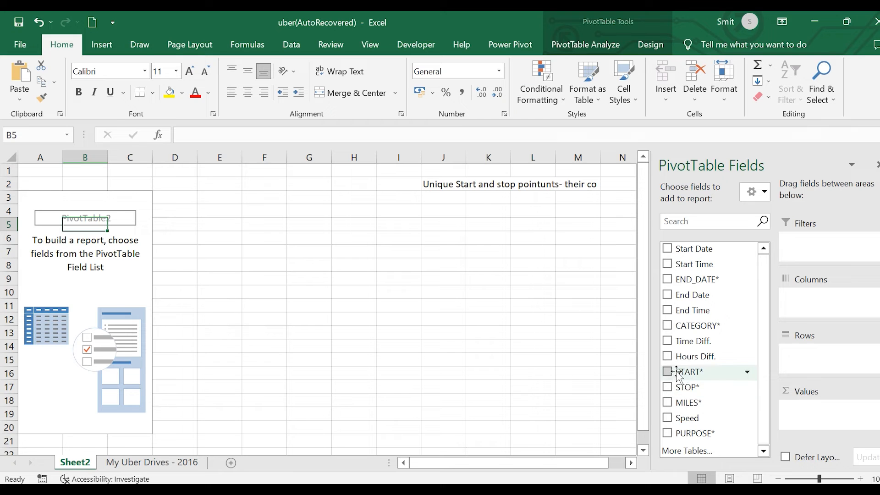
{"action": "left_click_drag", "start_coordinate": [669, 372], "coordinate": [815, 355]}
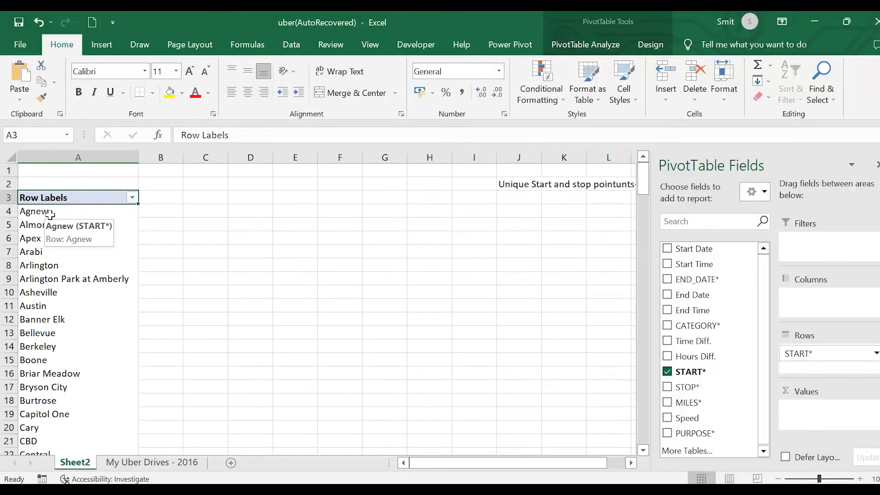
- Select the unique start points in A4:A180 to check how many there are, and return to the sheet's beginning
{"action": "left_click_drag", "start_coordinate": [50, 215], "coordinate": [33, 414]}
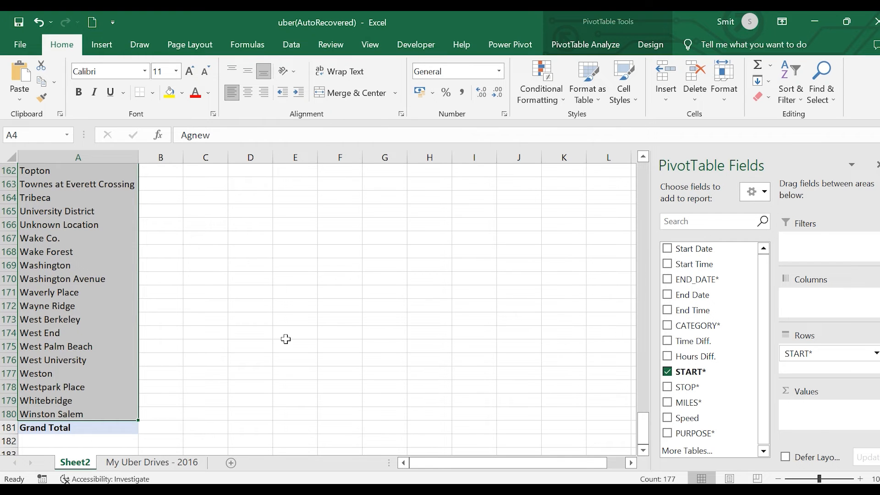
{"action": "scroll", "coordinate": [285, 338], "scroll_direction": "up", "scroll_amount": 2}
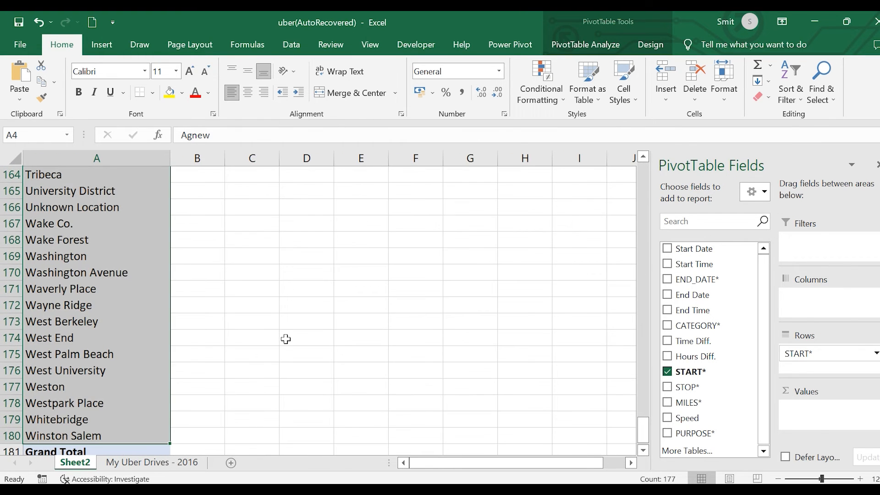
{"action": "scroll", "coordinate": [286, 338], "scroll_direction": "up", "scroll_amount": 17}
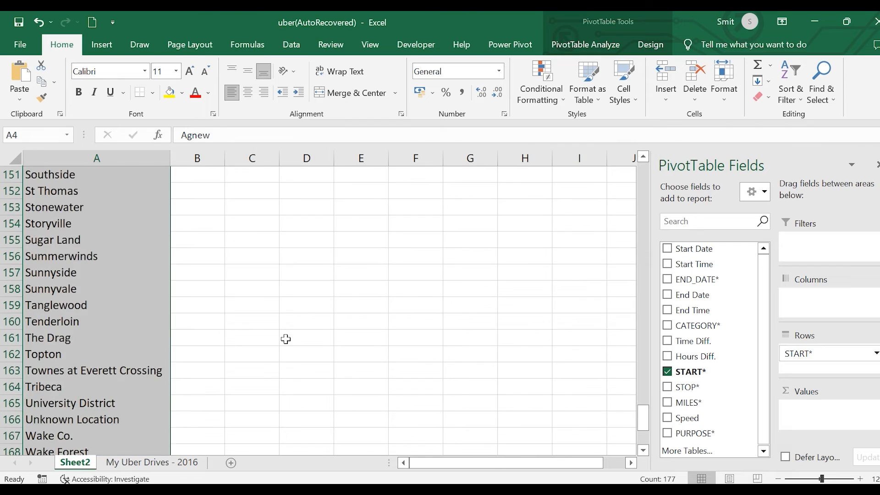
{"action": "scroll", "coordinate": [286, 339], "scroll_direction": "up", "scroll_amount": 20}
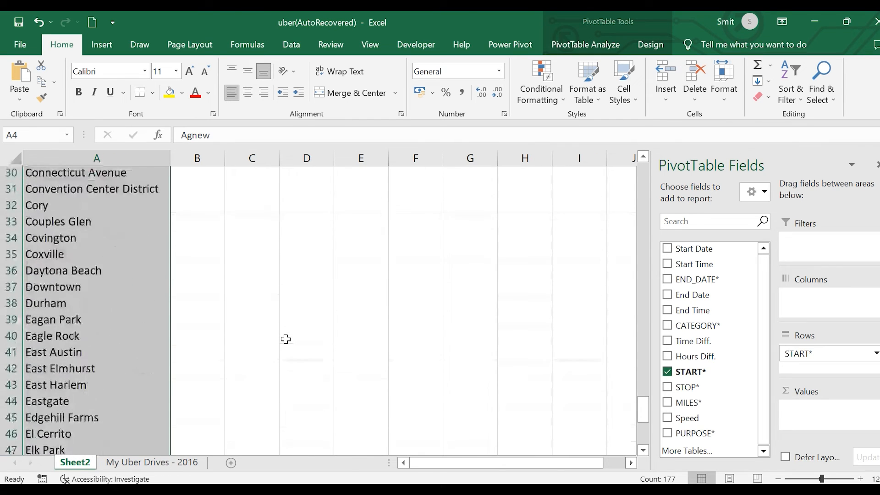
{"action": "left_click", "coordinate": [453, 307]}
{"action": "scroll", "coordinate": [454, 307], "scroll_direction": "up", "scroll_amount": 10}
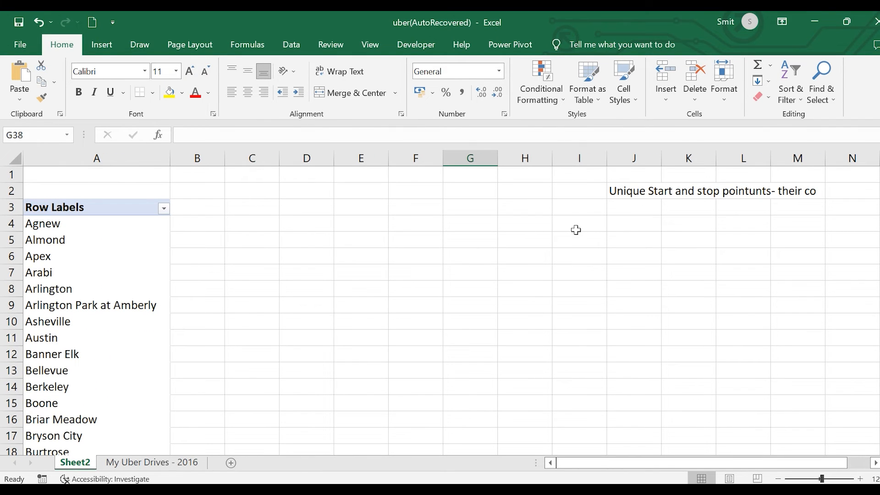
- Count the unique start points in cell I4 with the formula =COUNTA(A4:A180)
{"action": "left_click", "coordinate": [575, 228]}
{"action": "type", "text": "=count"}
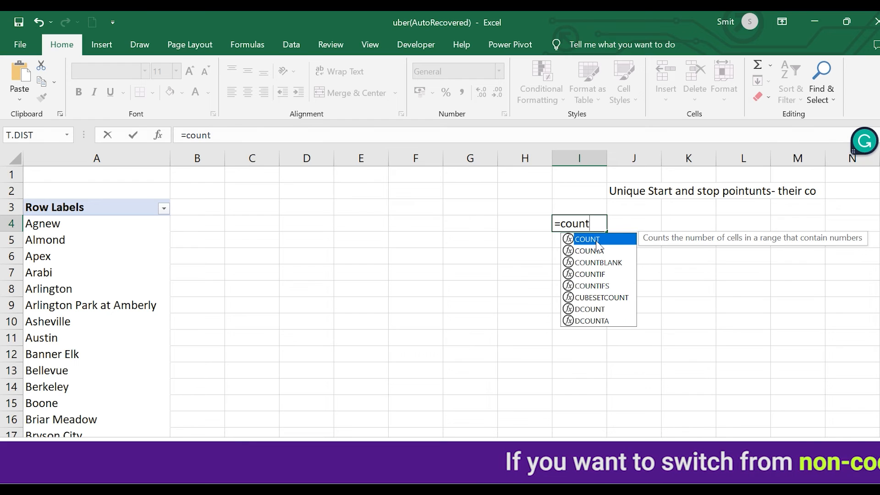
{"action": "double_click", "coordinate": [597, 240]}
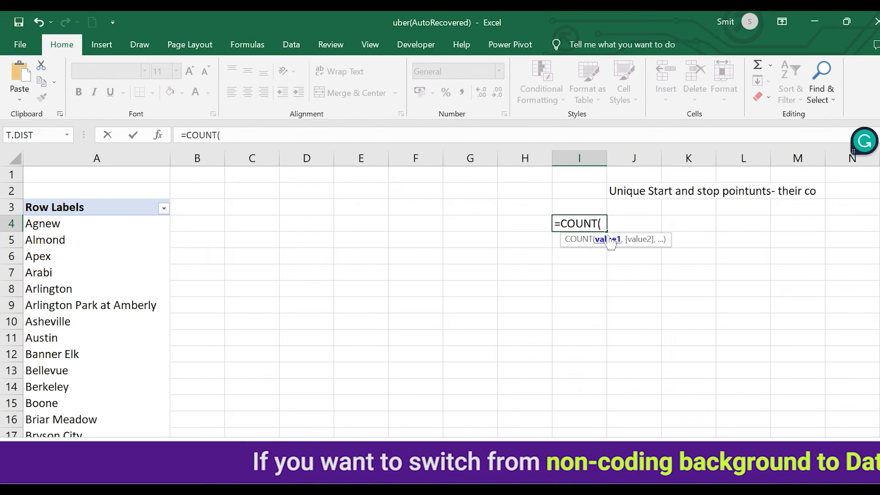
{"action": "key", "text": "BackSpace"}
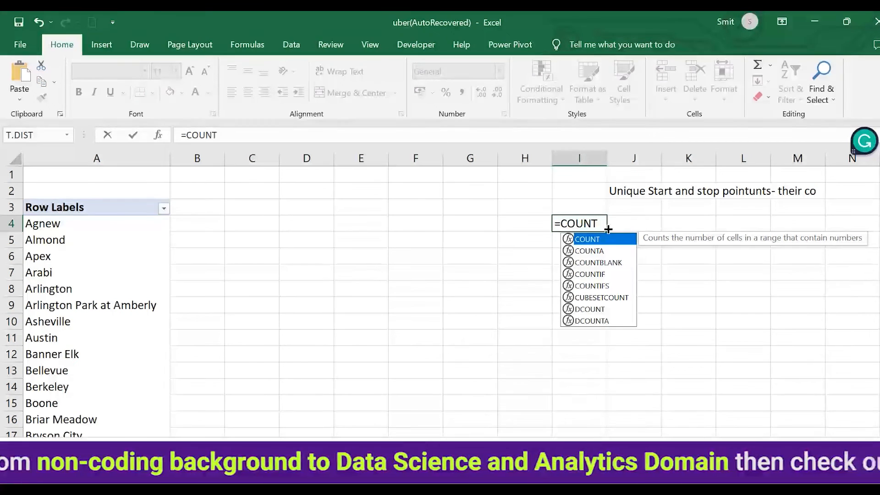
{"action": "type", "text": "A"}
{"action": "key", "text": "BackSpace"}
{"action": "type", "text": "A"}
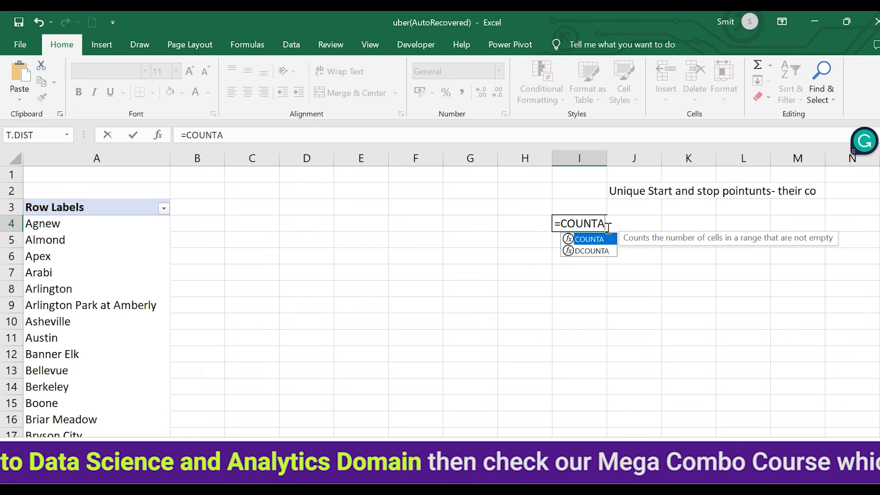
{"action": "double_click", "coordinate": [591, 239]}
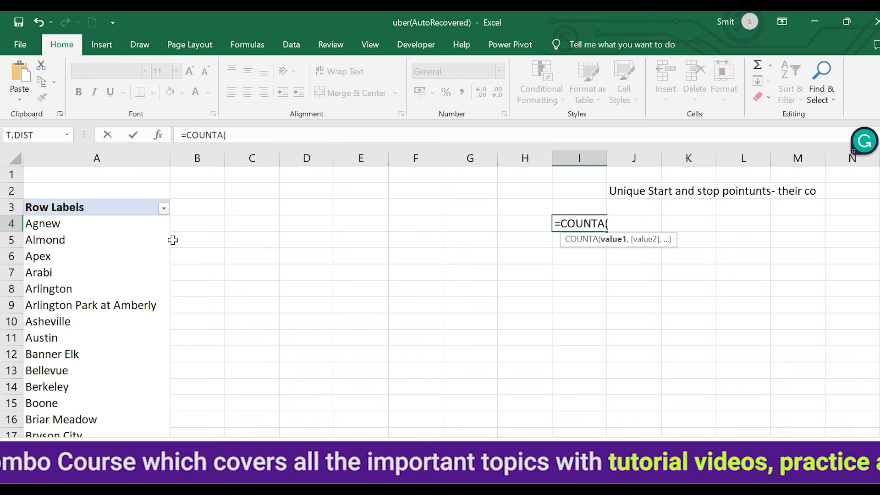
{"action": "left_click_drag", "start_coordinate": [80, 224], "coordinate": [96, 397]}
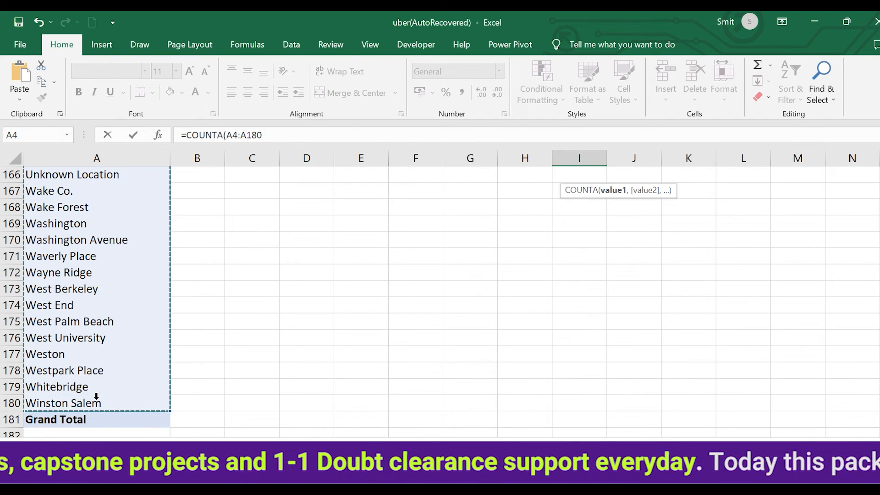
{"action": "key", "text": "Return"}
{"action": "scroll", "coordinate": [304, 361], "scroll_direction": "up", "scroll_amount": 2}
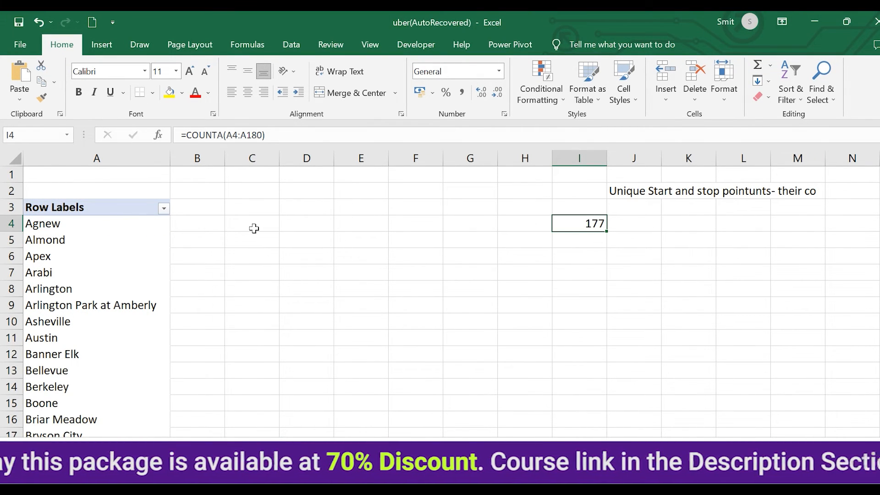
- Replace the START* field with the STOP* field in the PivotTable's rows to list the unique stop points
{"action": "left_click", "coordinate": [41, 338]}
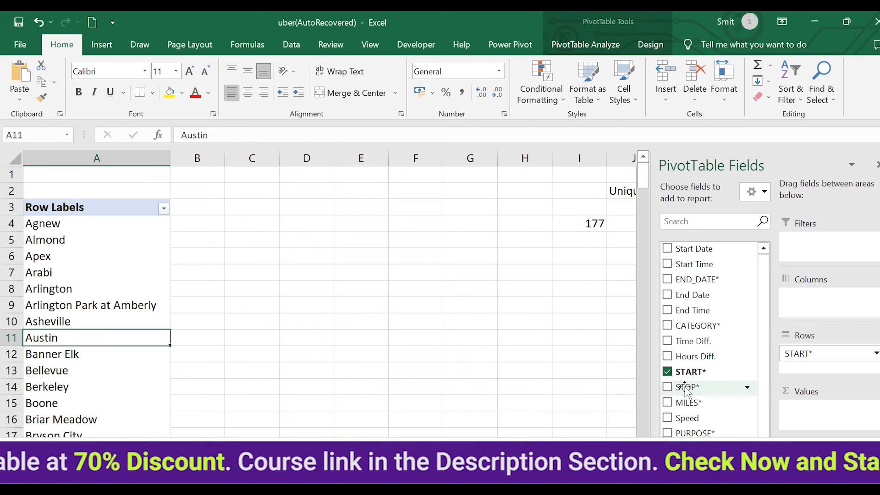
{"action": "mouse_move", "coordinate": [802, 353]}
{"action": "left_mouse_down"}
{"action": "mouse_move", "coordinate": [747, 360]}
{"action": "mouse_move", "coordinate": [697, 379]}
{"action": "mouse_move", "coordinate": [802, 341]}
{"action": "left_mouse_up"}
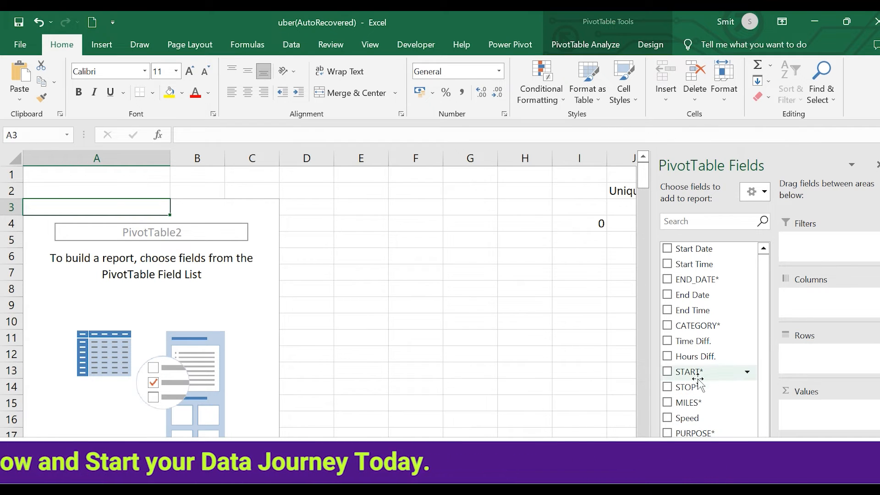
{"action": "left_click_drag", "start_coordinate": [671, 389], "coordinate": [805, 364]}
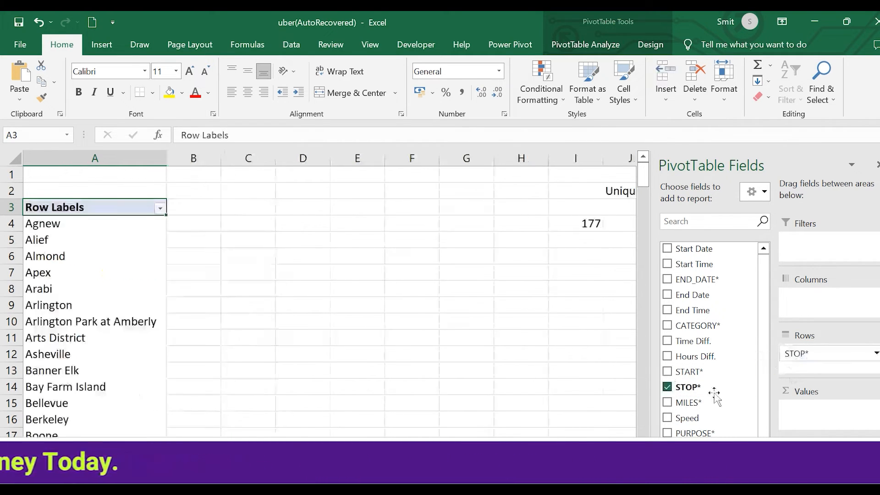
- Count the unique stop points in cell I5 with the formula =COUNTA(A4:A191)
{"action": "scroll", "coordinate": [531, 241], "scroll_direction": "right", "scroll_amount": 3}
{"action": "right_click", "coordinate": [532, 240]}
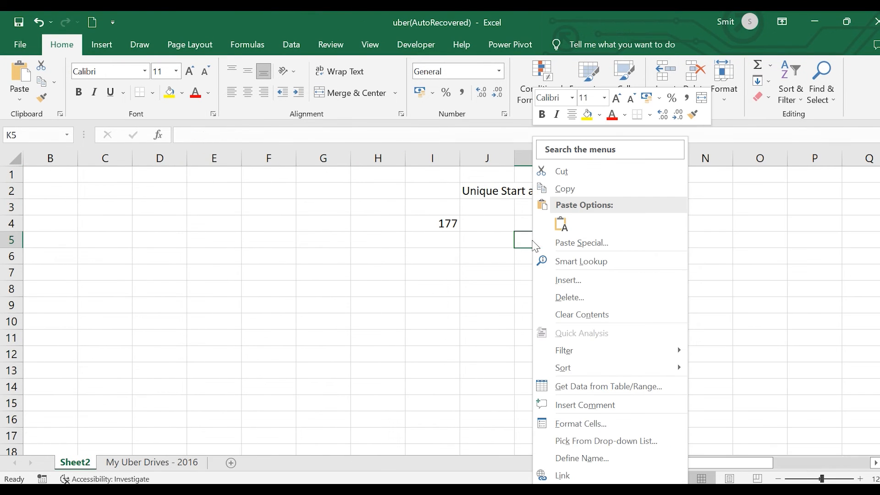
{"action": "left_click", "coordinate": [428, 245]}
{"action": "left_click", "coordinate": [428, 245]}
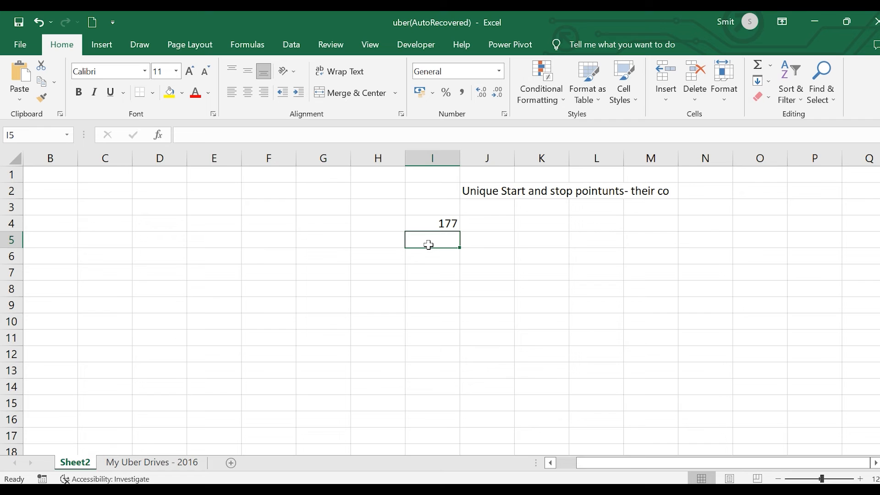
{"action": "type", "text": "=C"}
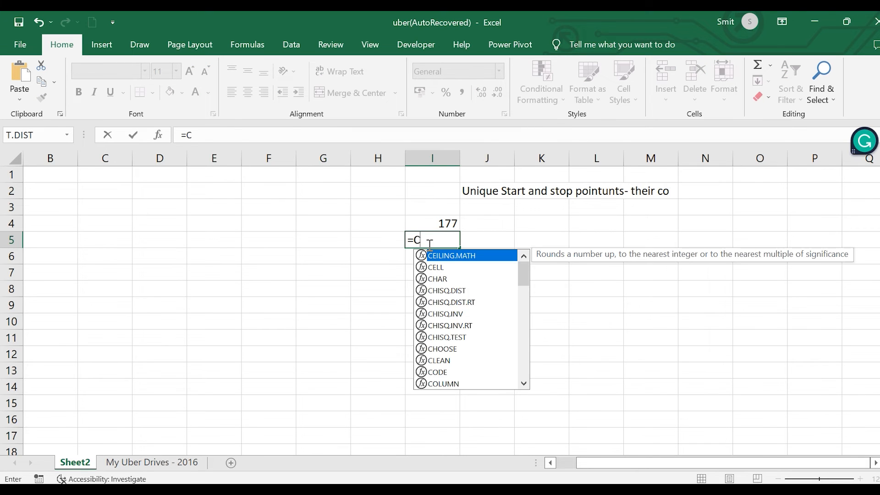
{"action": "type", "text": "OUN"}
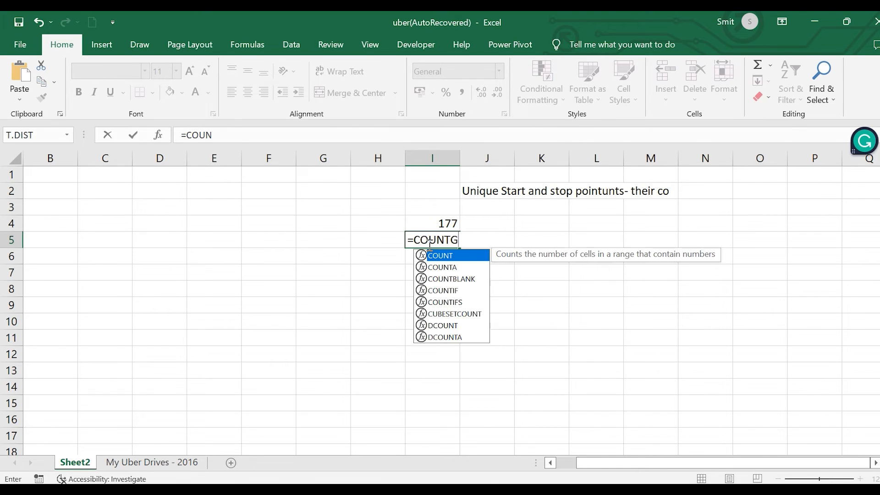
{"action": "type", "text": "TA("}
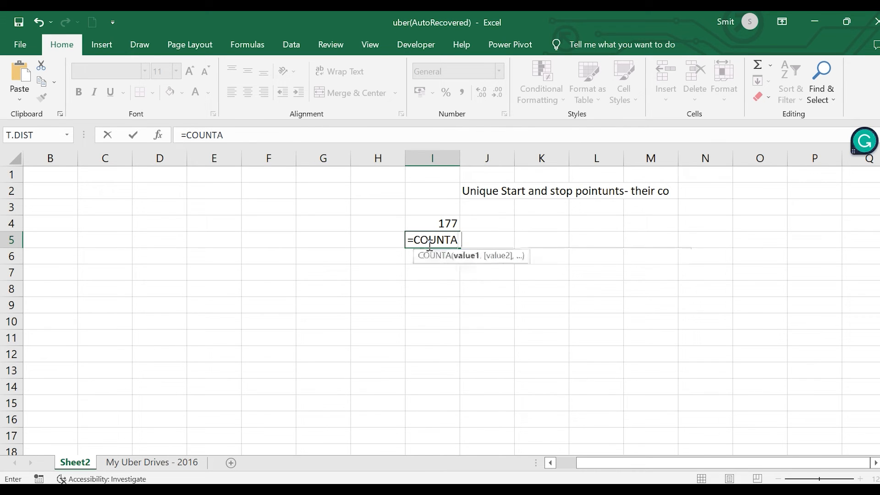
{"action": "scroll", "coordinate": [348, 261], "scroll_direction": "left", "scroll_amount": 1}
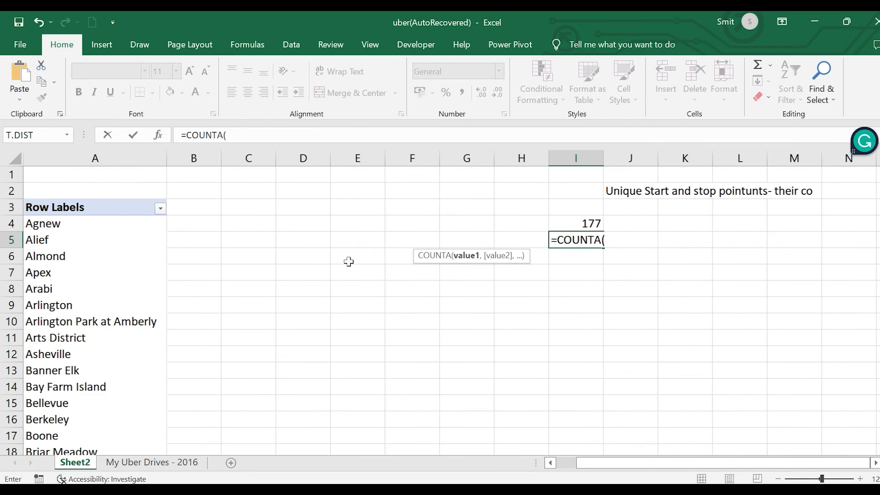
{"action": "left_click_drag", "start_coordinate": [49, 223], "coordinate": [36, 400]}
{"action": "type", "text": ")"}
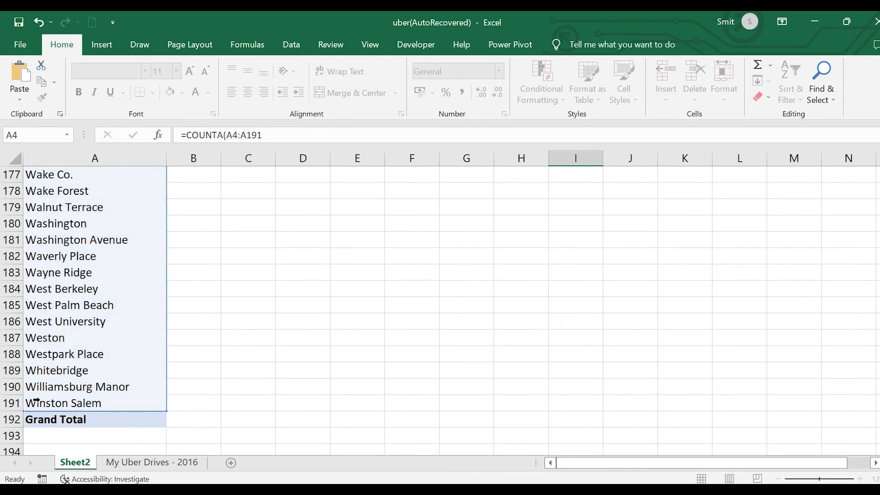
{"action": "key", "text": "Return"}
{"action": "scroll", "coordinate": [114, 408], "scroll_direction": "up", "scroll_amount": 2}
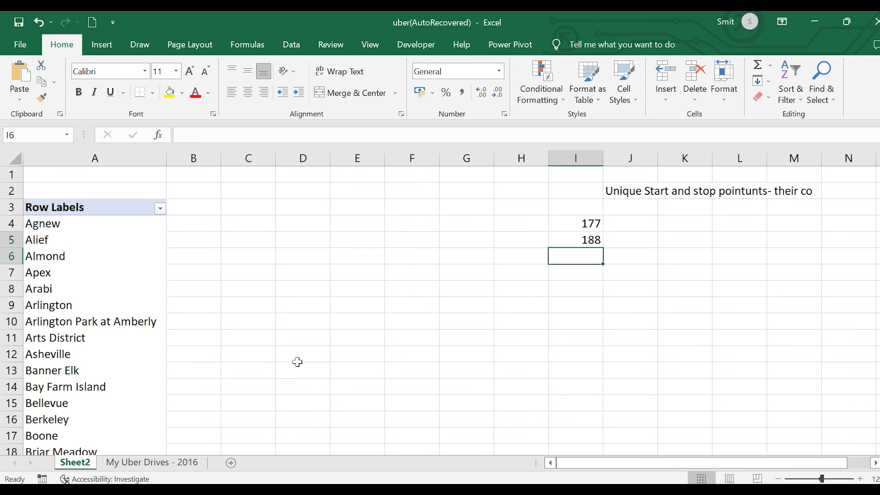
- Compare the start and stop point counts in I4 and I5 and look through the list of stop points
{"action": "scroll", "coordinate": [297, 362], "scroll_direction": "up", "scroll_amount": 3, "text": "ctrl"}
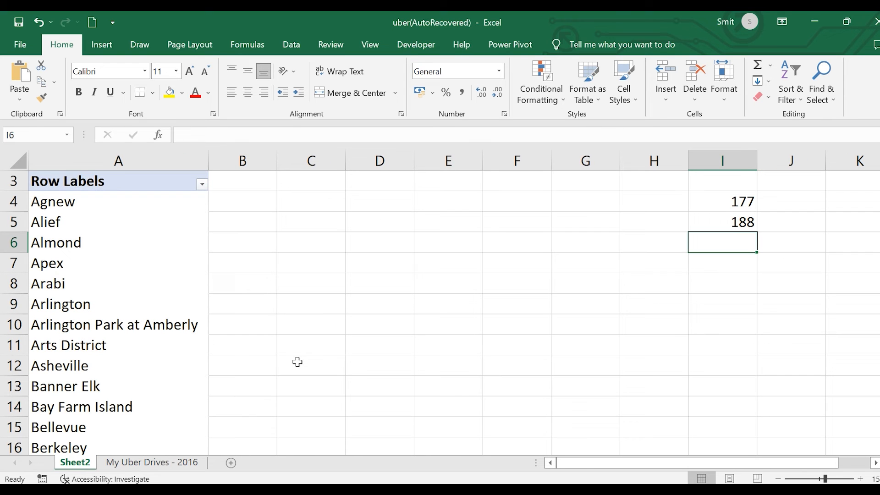
{"action": "left_click", "coordinate": [704, 227]}
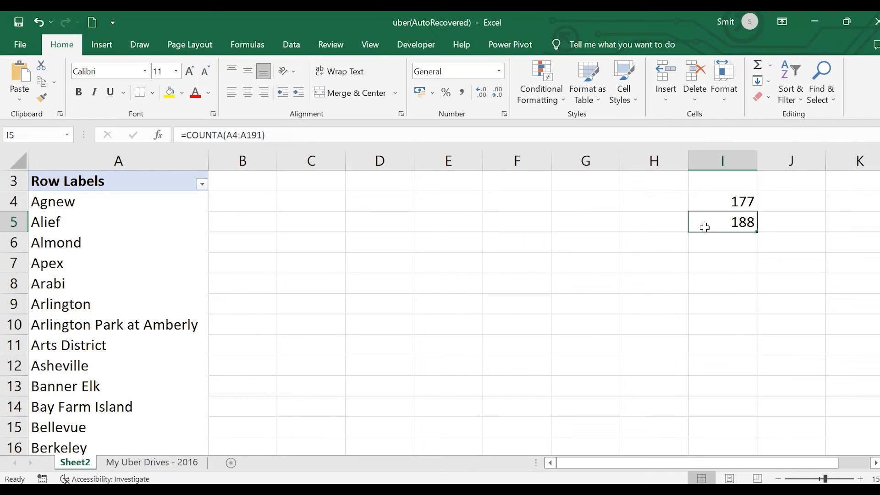
{"action": "left_click", "coordinate": [728, 201]}
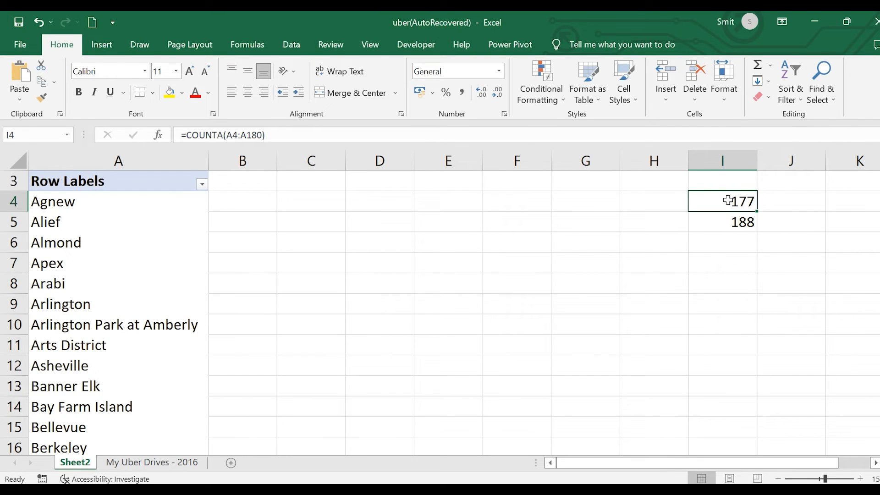
{"action": "left_click", "coordinate": [727, 221]}
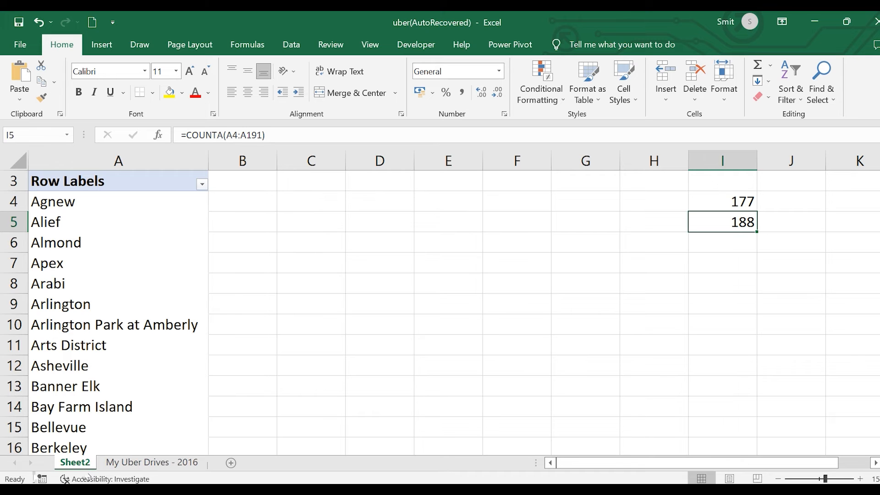
{"action": "scroll", "coordinate": [132, 387], "scroll_direction": "down", "scroll_amount": 20}
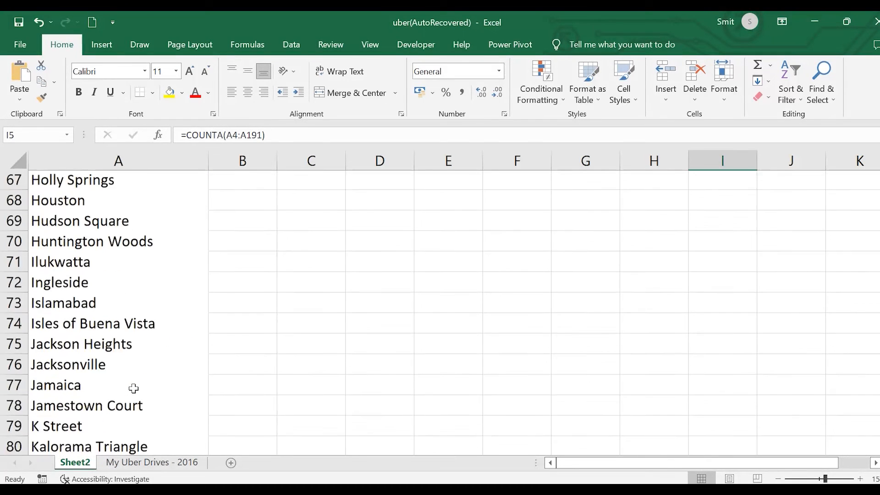
{"action": "scroll", "coordinate": [134, 389], "scroll_direction": "down", "scroll_amount": 20}
{"action": "scroll", "coordinate": [134, 388], "scroll_direction": "up", "scroll_amount": 20}
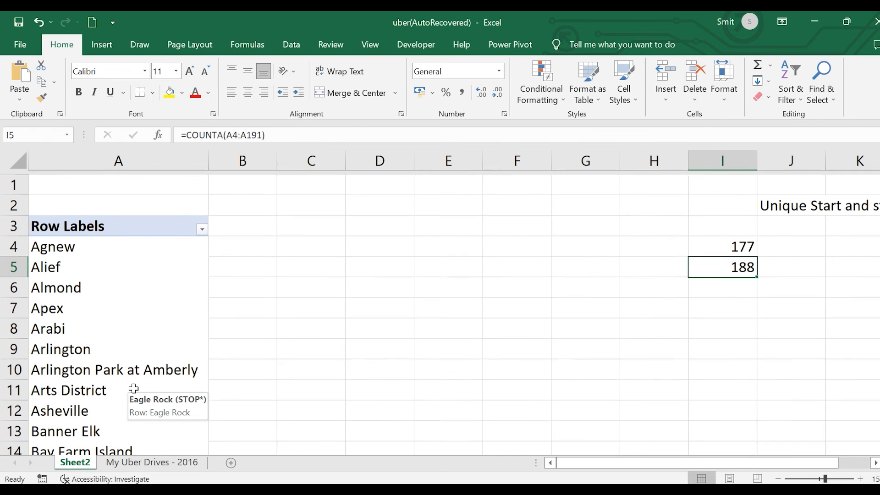
{"action": "left_click", "coordinate": [743, 240]}
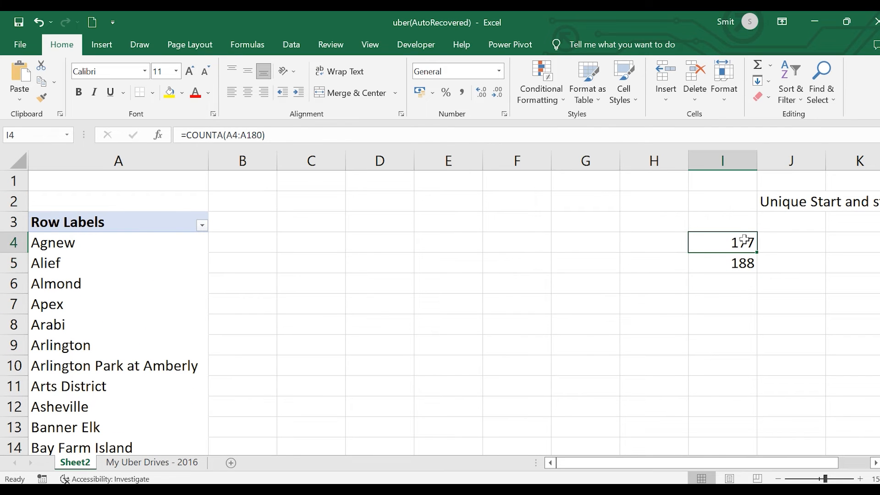
{"action": "left_click", "coordinate": [744, 264]}
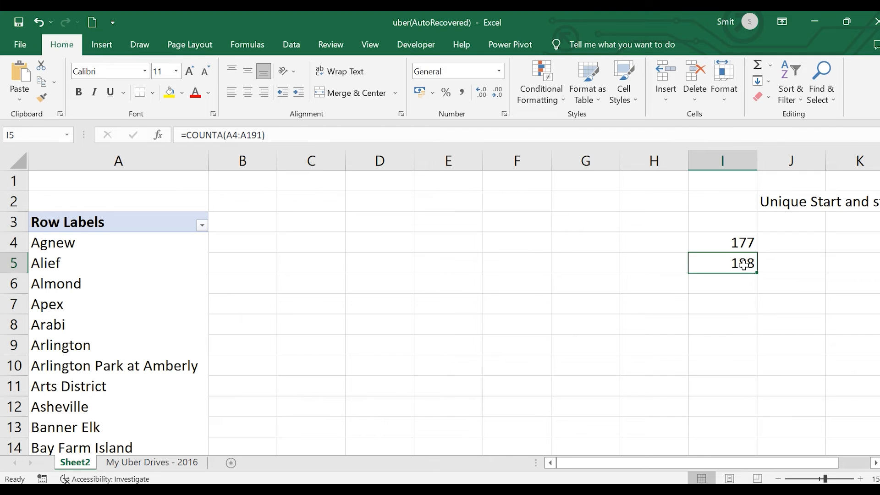
- Label the start point count with "UNIQUE START" in cell J4 and widen column J to fit its text
{"action": "left_click", "coordinate": [803, 240]}
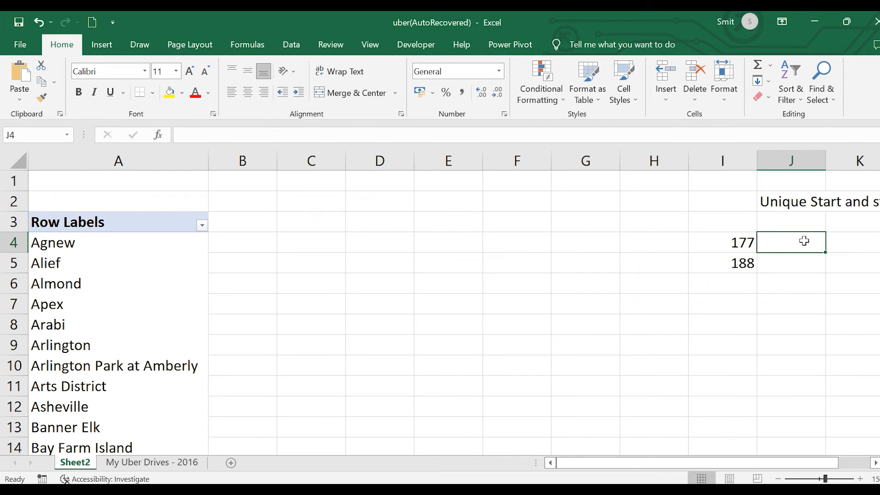
{"action": "type", "text": "UNIQUE START"}
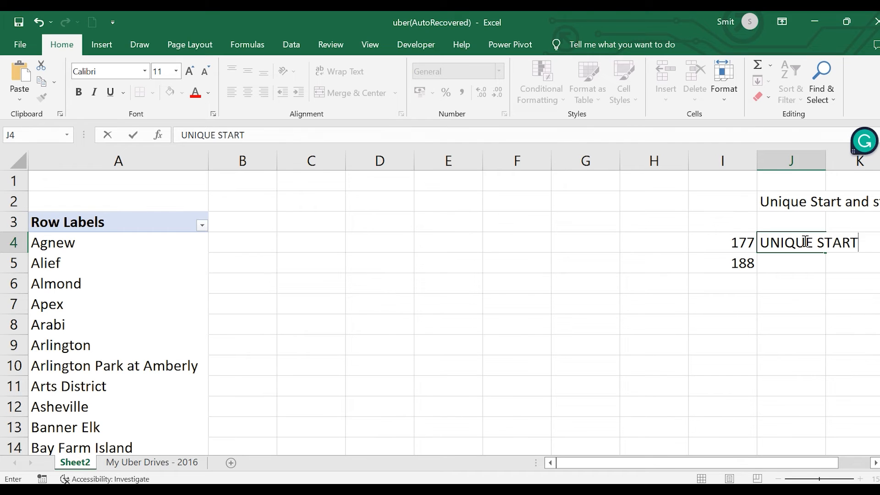
{"action": "left_click", "coordinate": [827, 161]}
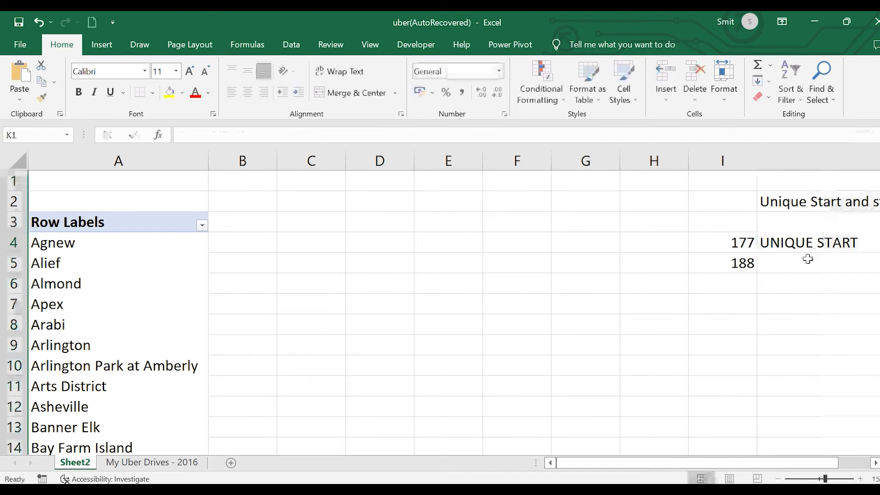
{"action": "left_click", "coordinate": [807, 259]}
{"action": "scroll", "coordinate": [807, 259], "scroll_direction": "up", "scroll_amount": 2}
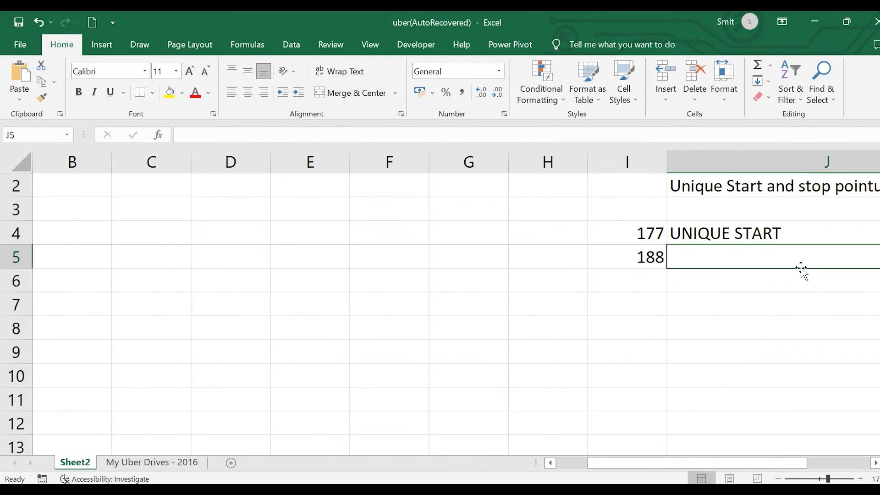
- Label the stop point count with "UNIQUE STOP" in cell J5
{"action": "type", "text": "UNIQUE "}
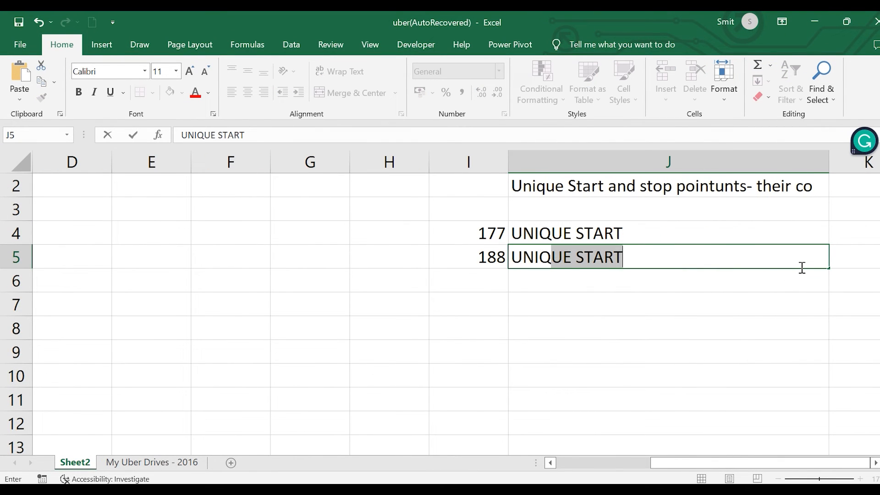
{"action": "type", "text": "STOP"}
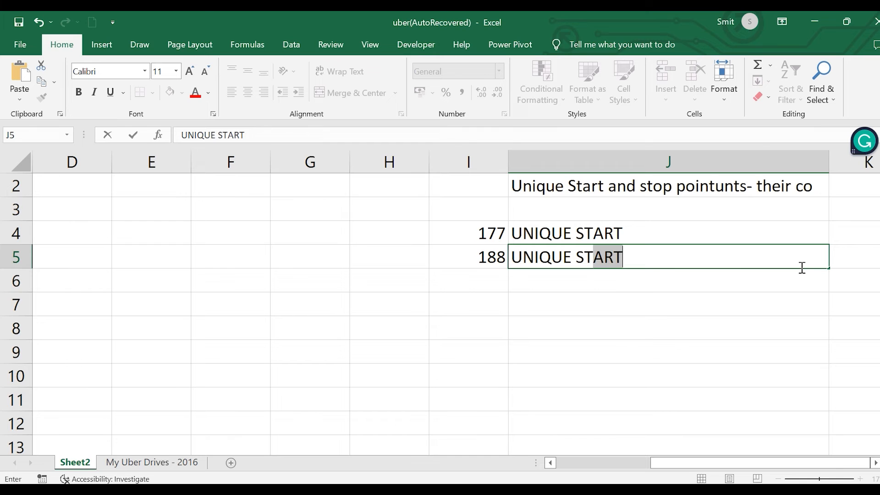
{"action": "key", "text": "Return"}
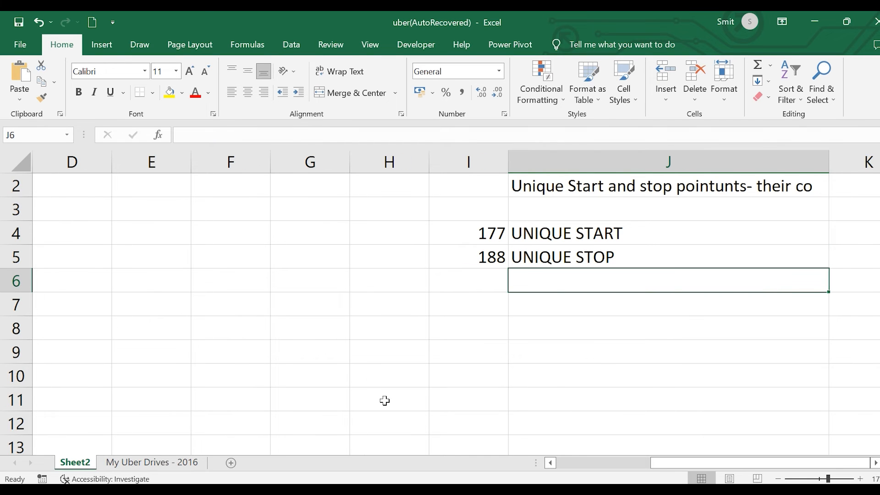
{"action": "scroll", "coordinate": [384, 401], "scroll_direction": "left", "scroll_amount": 2}
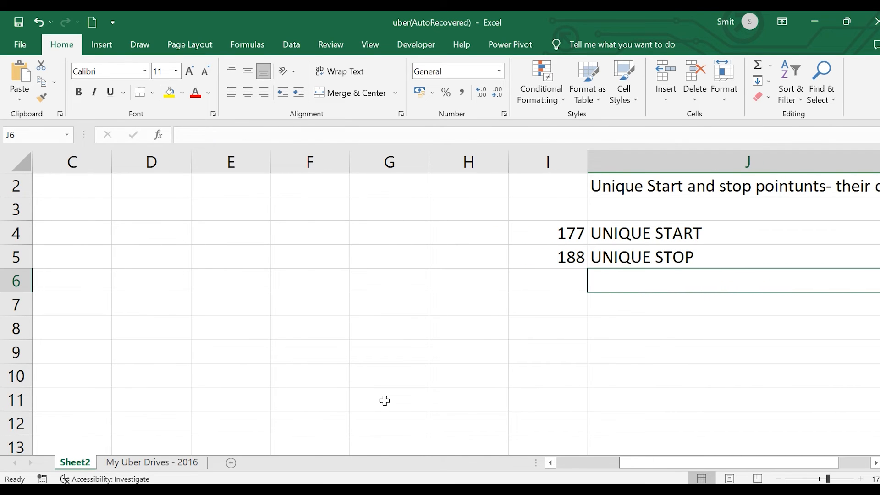
{"action": "scroll", "coordinate": [384, 400], "scroll_direction": "right", "scroll_amount": 2}
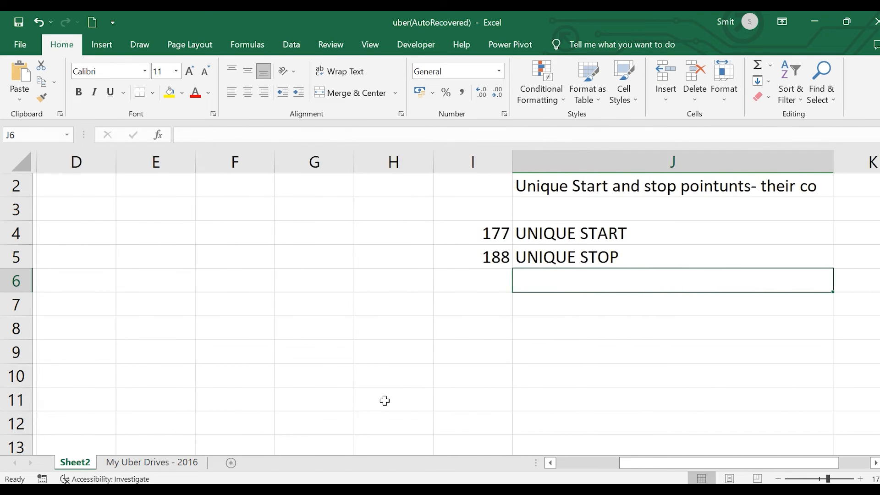
- Complete the heading in cell J2 so it ends in "their counts" and fit column J's width to it
{"action": "double_click", "coordinate": [820, 186]}
{"action": "left_click", "coordinate": [832, 164]}
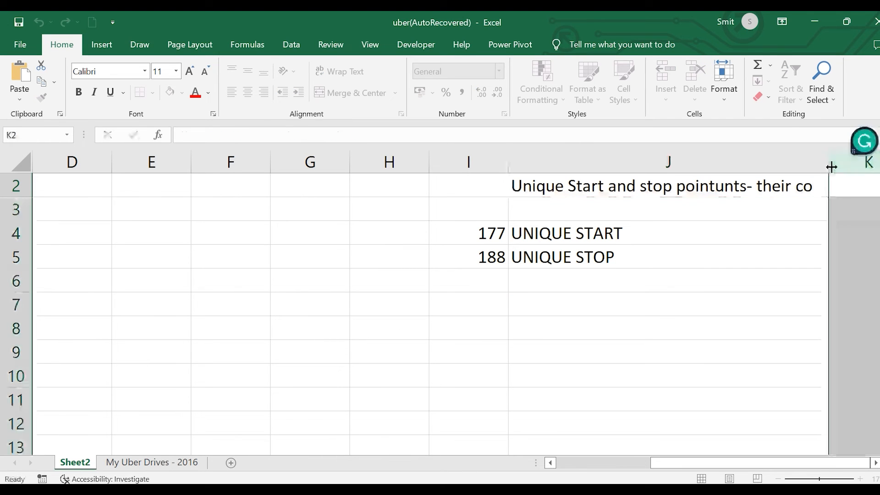
{"action": "double_click", "coordinate": [821, 182]}
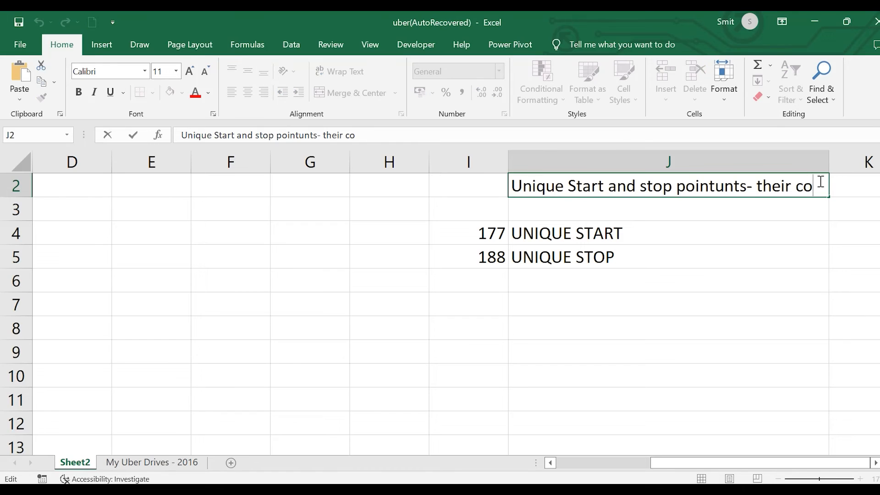
{"action": "type", "text": "unts"}
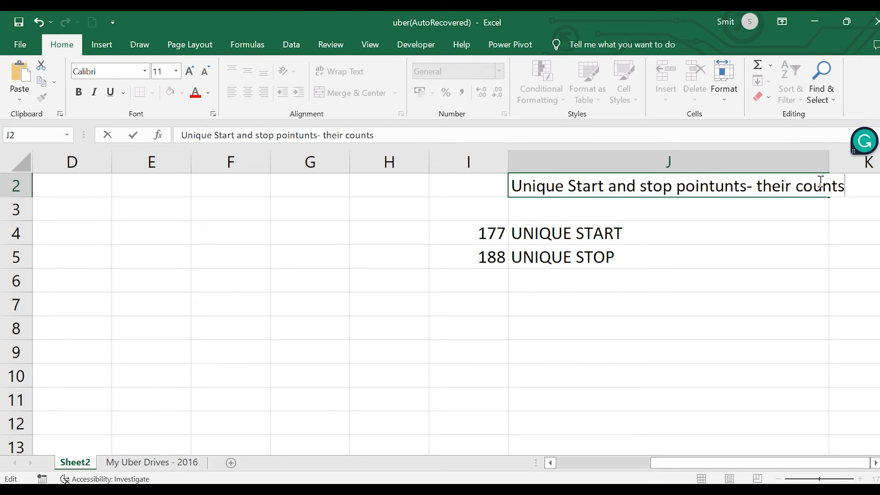
{"action": "left_click", "coordinate": [797, 305]}
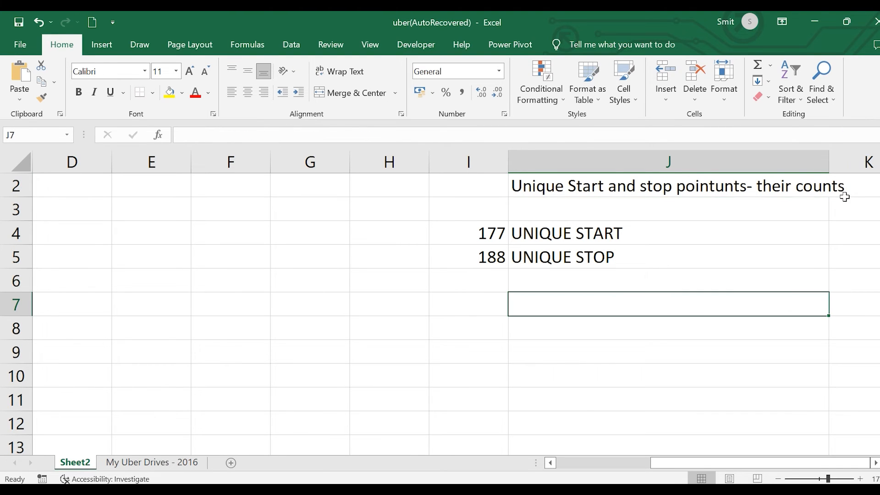
{"action": "double_click", "coordinate": [828, 159]}
- Fill the J2 heading with yellow and number it 1 in cell I2
{"action": "left_click", "coordinate": [626, 189]}
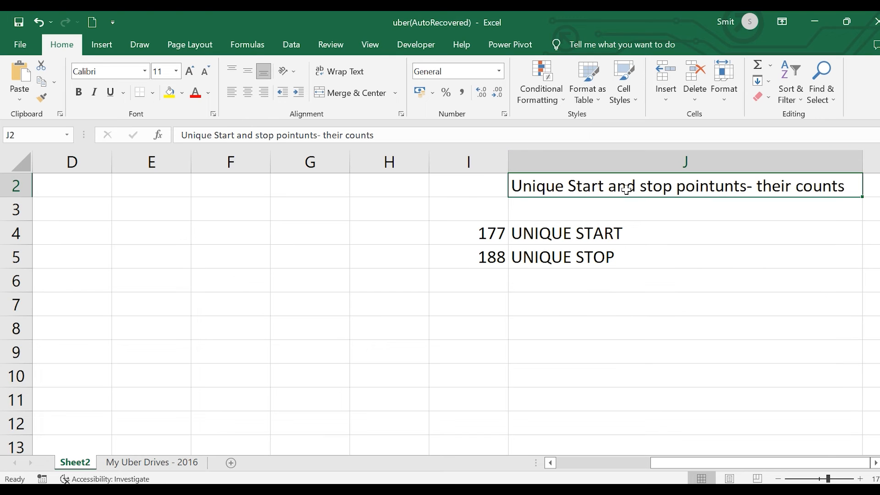
{"action": "left_click", "coordinate": [171, 92]}
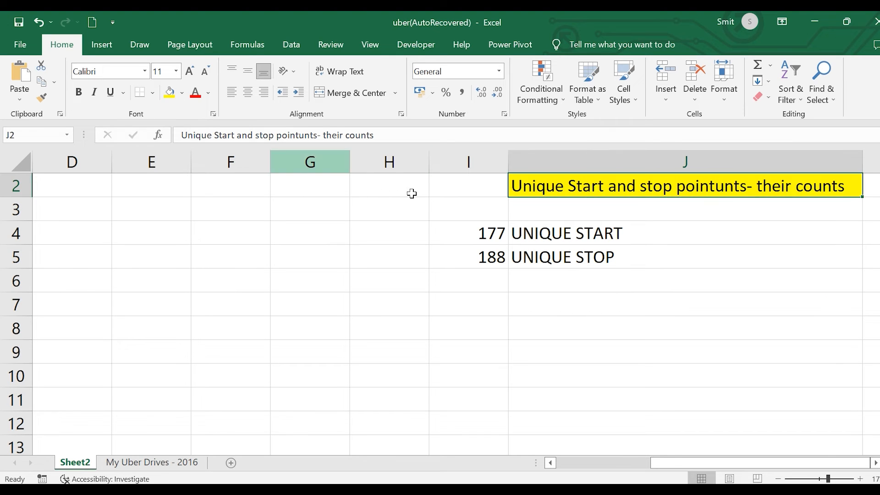
{"action": "left_click", "coordinate": [453, 192]}
{"action": "type", "text": "1"}
{"action": "left_click", "coordinate": [565, 223]}
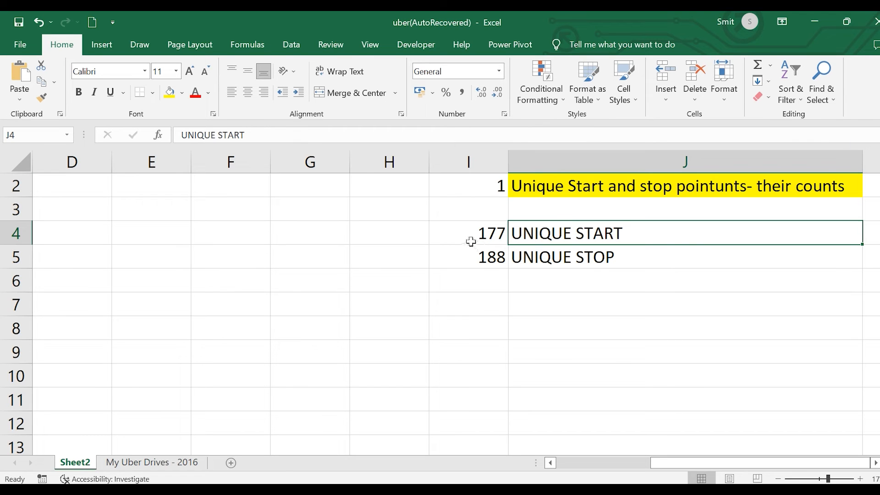
- Enter 2 in cell I7 and the heading "FAMOUS START AND STOP/ HIGHEST FRDEQUENCY" in J7, fitting column J to the text
{"action": "left_click", "coordinate": [496, 302]}
{"action": "type", "text": "2"}
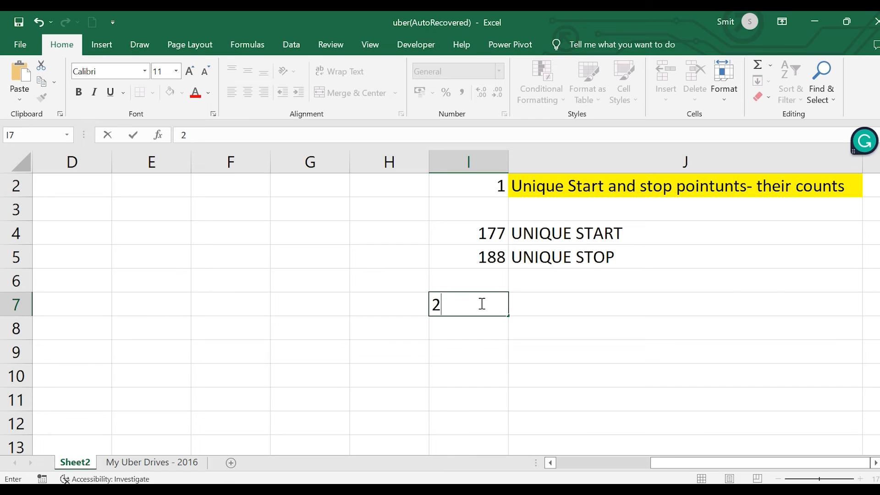
{"action": "left_click", "coordinate": [542, 314]}
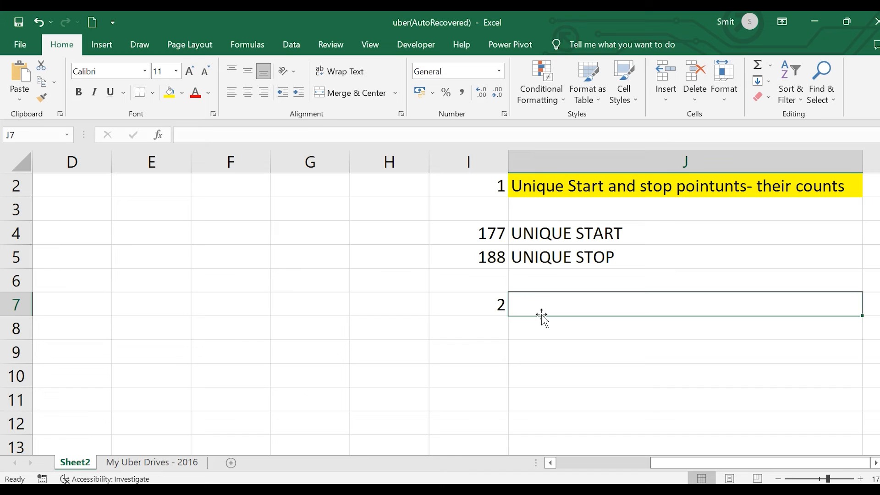
{"action": "type", "text": "F"}
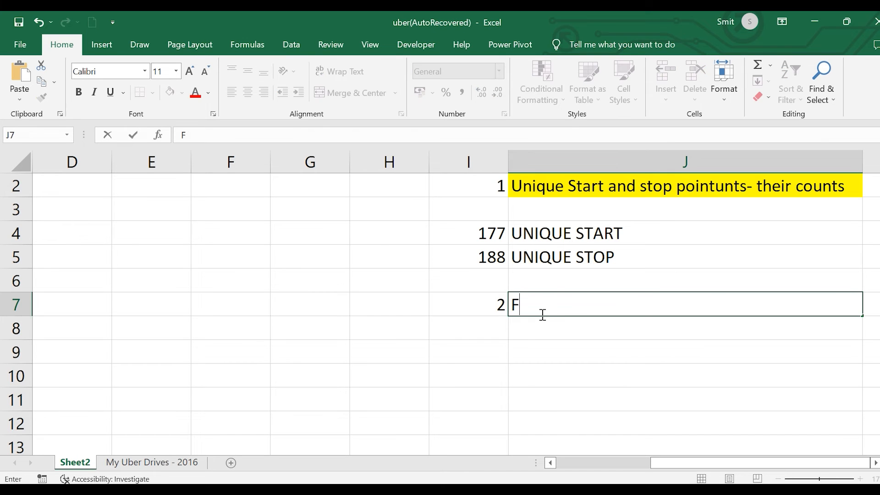
{"action": "type", "text": "AMOUS START AMS"}
{"action": "key", "text": "BackSpace"}
{"action": "key", "text": "BackSpace"}
{"action": "key", "text": "BackSpace"}
{"action": "type", "text": "AND STO "}
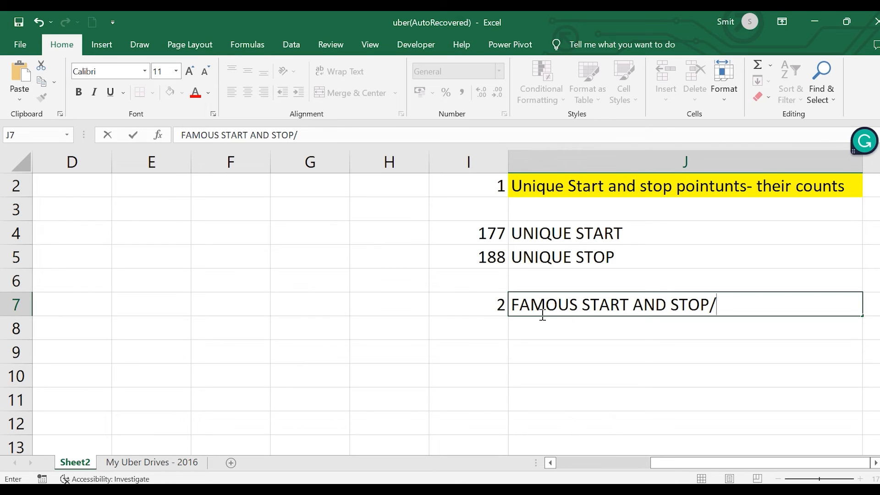
{"action": "type", "text": "P/ HIGH"}
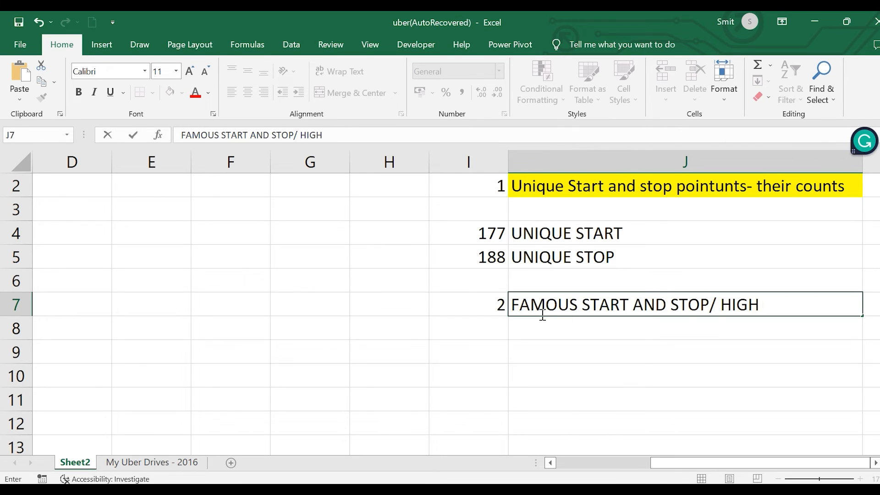
{"action": "type", "text": "EST FRDEQUENCY"}
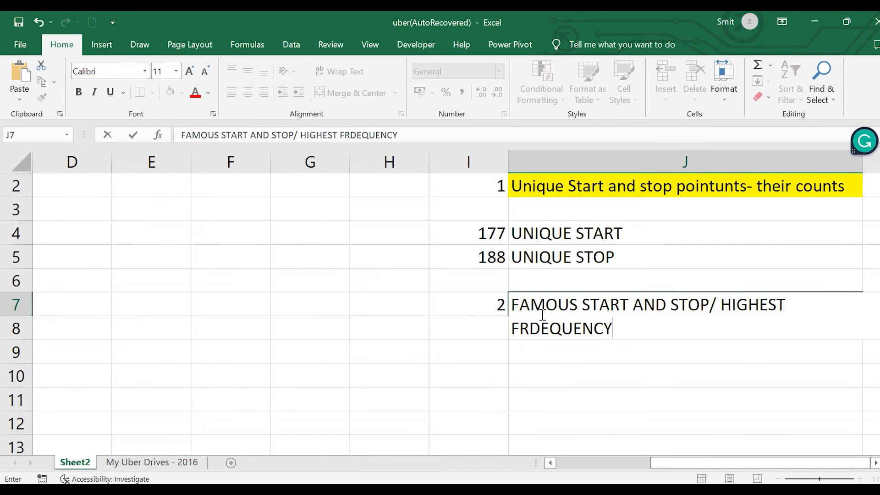
{"action": "key", "text": "Tab"}
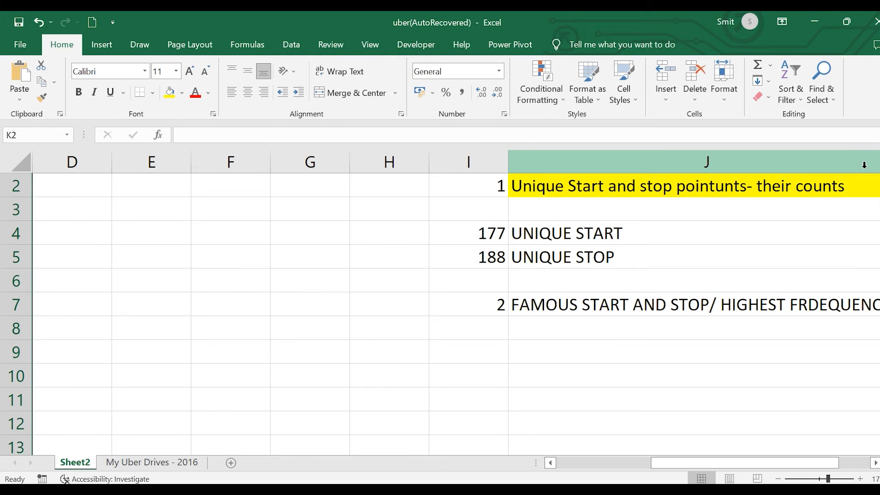
{"action": "left_click", "coordinate": [874, 463]}
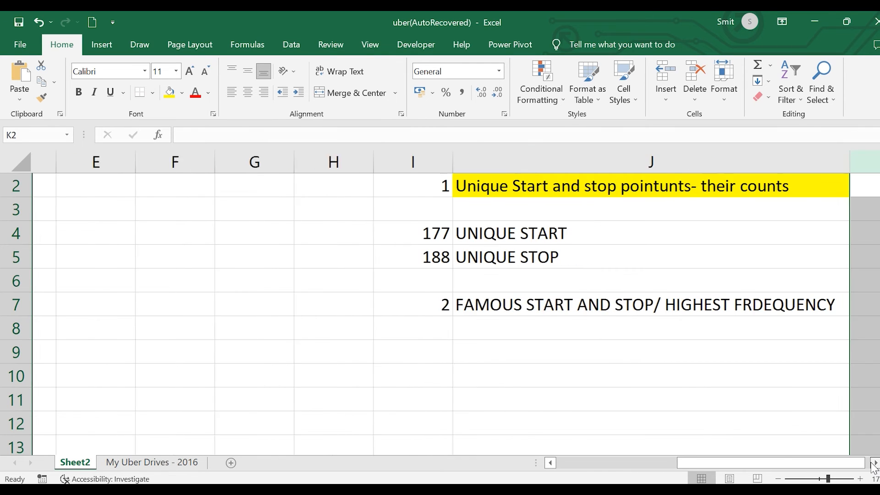
- Change the end of the J7 heading so that it reads "FAMOUS START AND STOP/ HIGHEST MILES"
{"action": "double_click", "coordinate": [730, 305]}
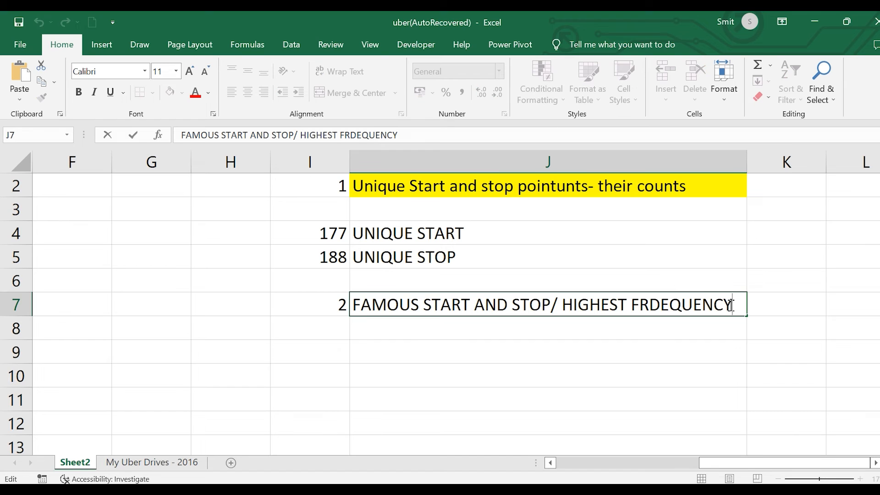
{"action": "key", "text": "BackSpace"}
{"action": "key", "text": "BackSpace"}
{"action": "key", "text": "BackSpace"}
{"action": "key", "text": "BackSpace"}
{"action": "key", "text": "BackSpace"}
{"action": "key", "text": "BackSpace"}
{"action": "key", "text": "BackSpace"}
{"action": "key", "text": "BackSpace"}
{"action": "key", "text": "BackSpace"}
{"action": "key", "text": "BackSpace"}
{"action": "key", "text": "BackSpace"}
{"action": "key", "text": "BackSpace"}
{"action": "key", "text": "BackSpace"}
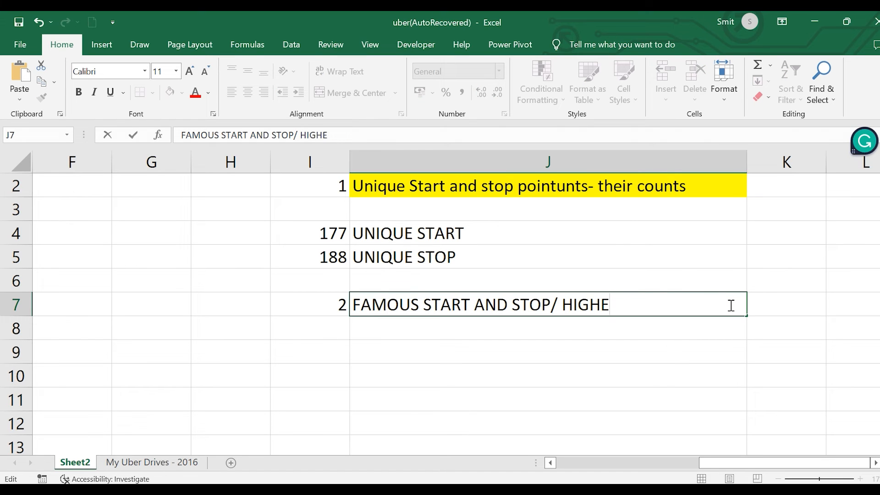
{"action": "type", "text": "ST M"}
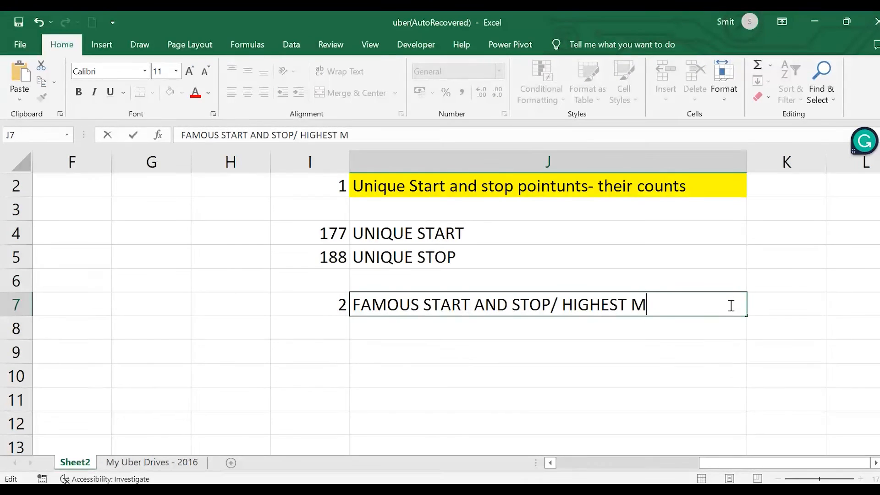
{"action": "type", "text": "ILAGE"}
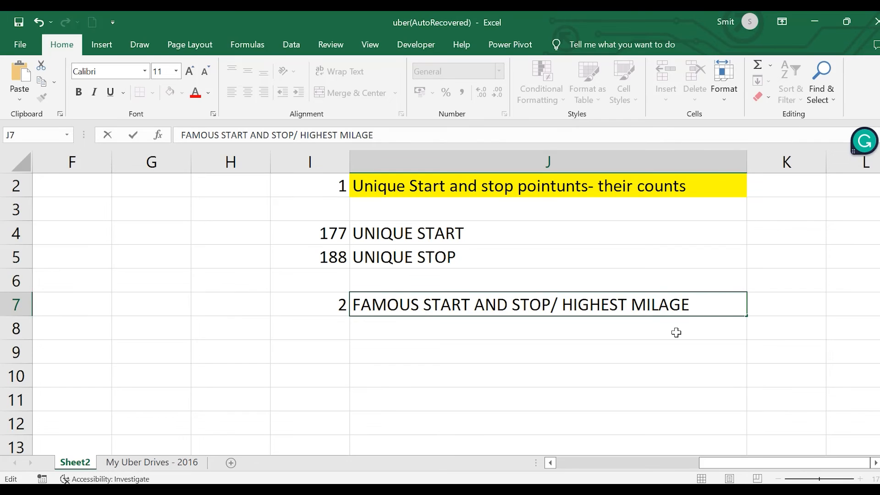
{"action": "key", "text": "BackSpace"}
{"action": "key", "text": "BackSpace"}
{"action": "key", "text": "BackSpace"}
{"action": "type", "text": "ES"}
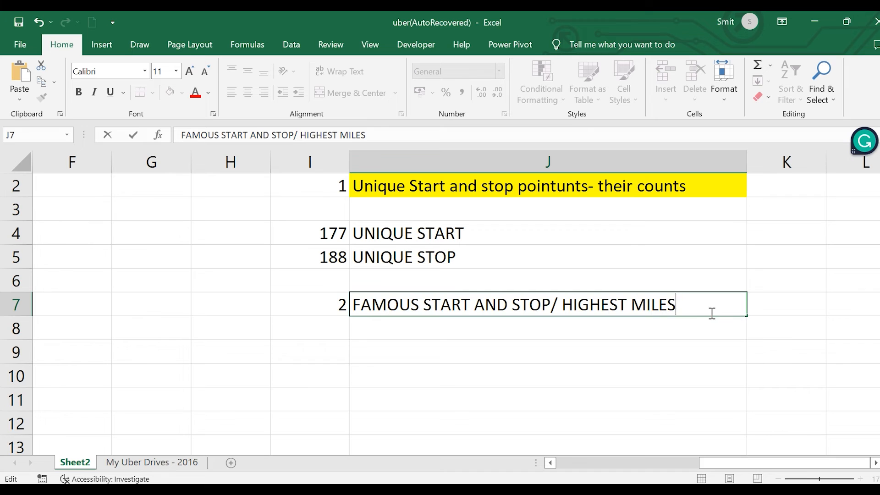
- Rebuild the PivotTable's rows with START* as the outer field and STOP* nested beneath it
{"action": "left_click", "coordinate": [576, 463]}
{"action": "left_click_drag", "start_coordinate": [577, 468], "coordinate": [571, 468]}
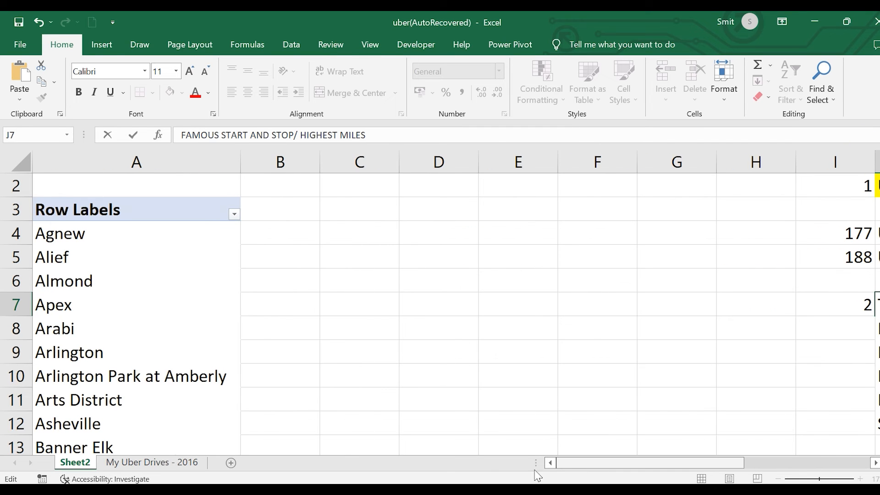
{"action": "left_click", "coordinate": [153, 313]}
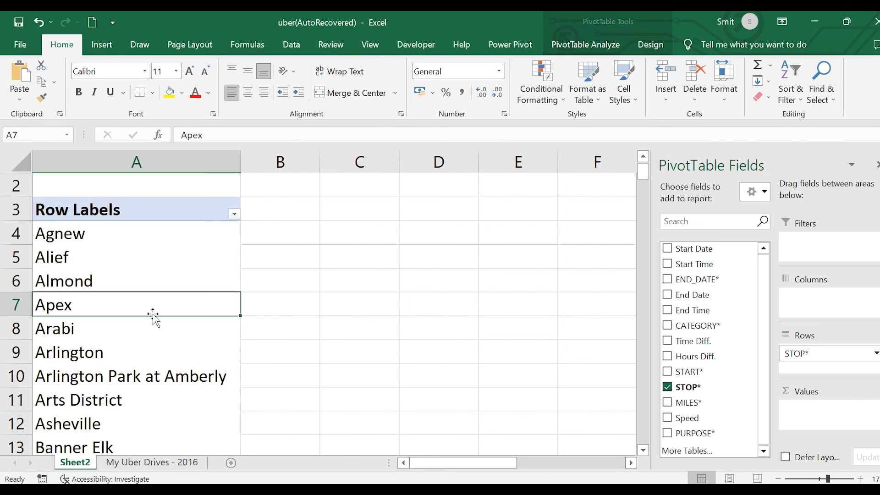
{"action": "left_click", "coordinate": [667, 387]}
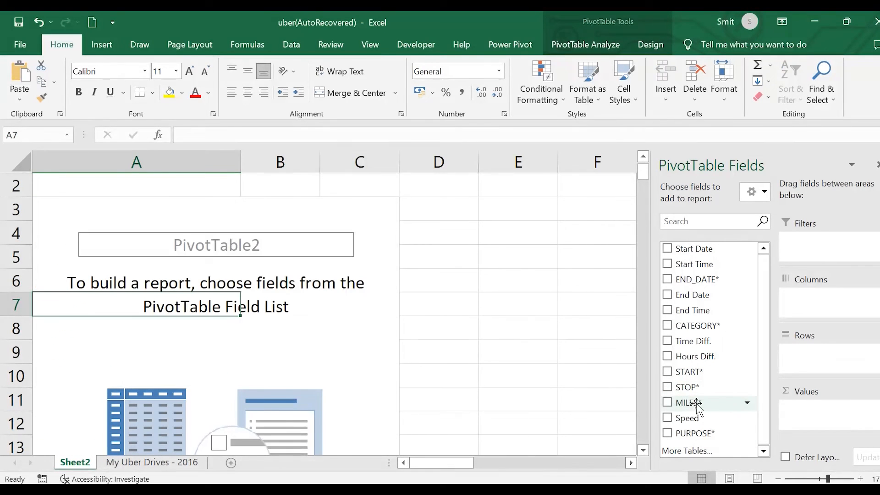
{"action": "left_click_drag", "start_coordinate": [670, 377], "coordinate": [816, 352]}
{"action": "left_click_drag", "start_coordinate": [685, 373], "coordinate": [816, 369]}
{"action": "left_click_drag", "start_coordinate": [688, 387], "coordinate": [804, 374]}
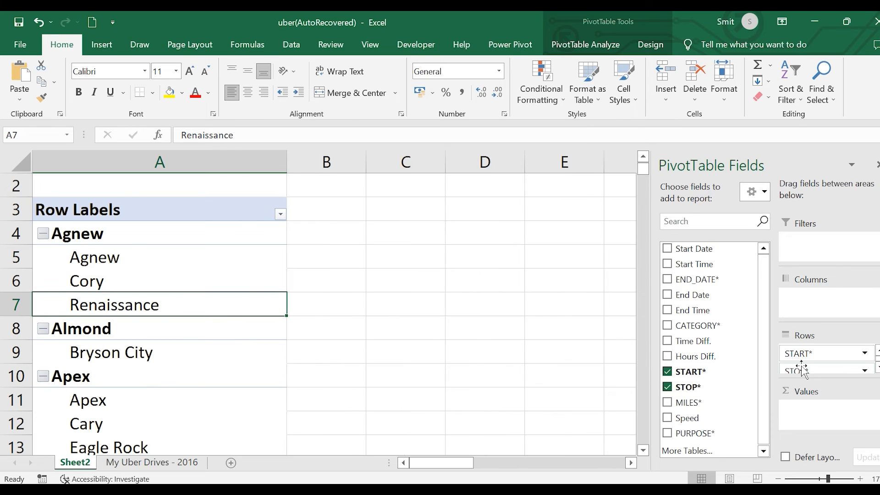
- Add the sum of MILES* to the PivotTable's values and look through the totals for each start and stop point
{"action": "left_click_drag", "start_coordinate": [679, 406], "coordinate": [803, 414]}
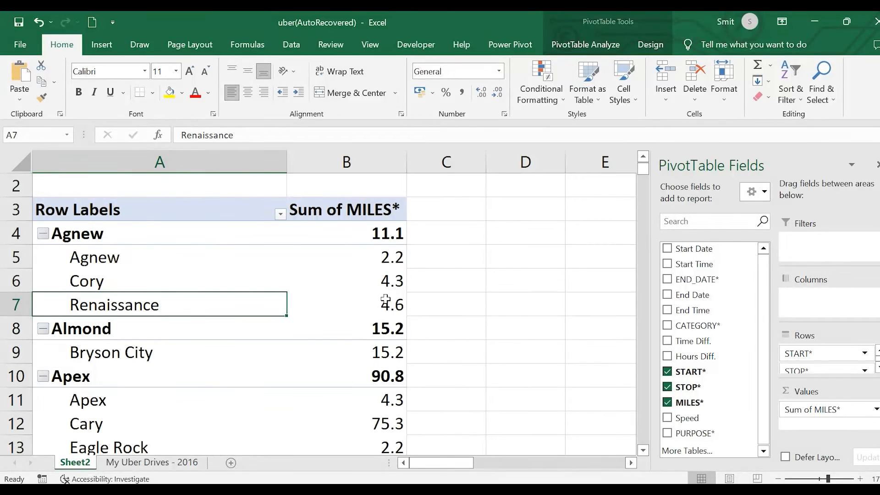
{"action": "mouse_move", "coordinate": [385, 301]}
{"action": "scroll", "coordinate": [506, 290], "scroll_direction": "down", "scroll_amount": 3}
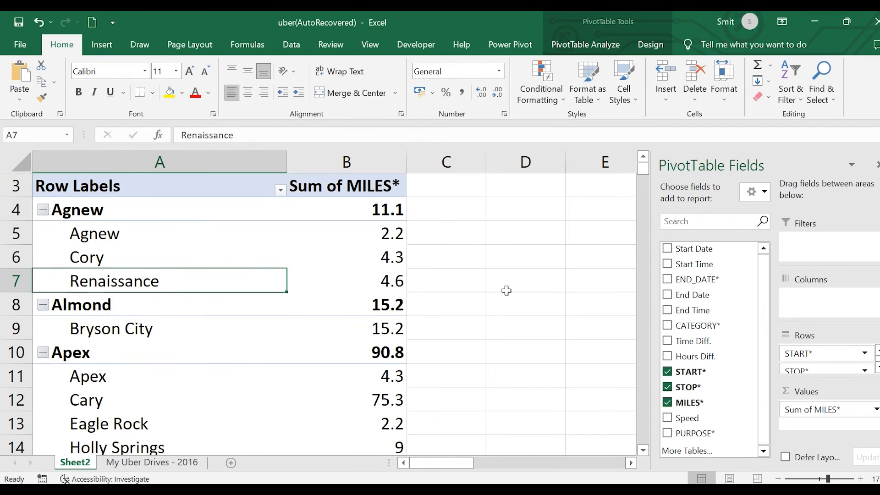
{"action": "scroll", "coordinate": [507, 290], "scroll_direction": "up", "scroll_amount": 4}
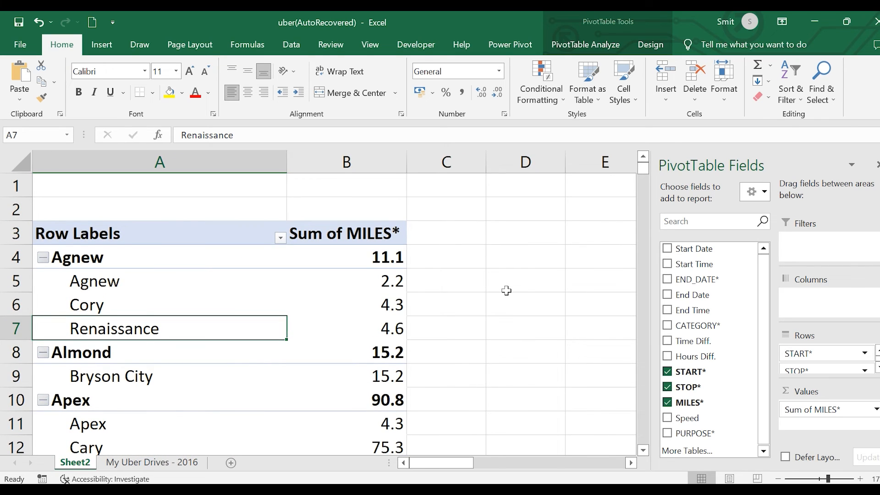
{"action": "scroll", "coordinate": [506, 290], "scroll_direction": "down", "scroll_amount": 20}
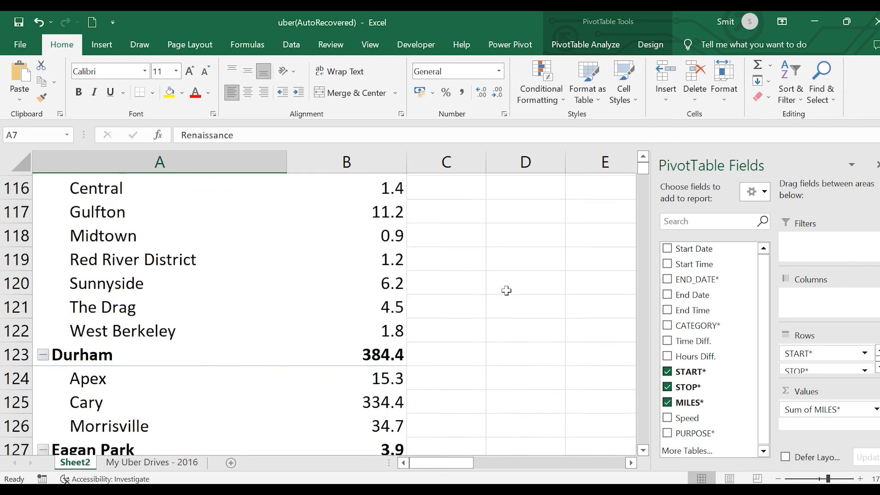
{"action": "scroll", "coordinate": [506, 290], "scroll_direction": "down", "scroll_amount": 20}
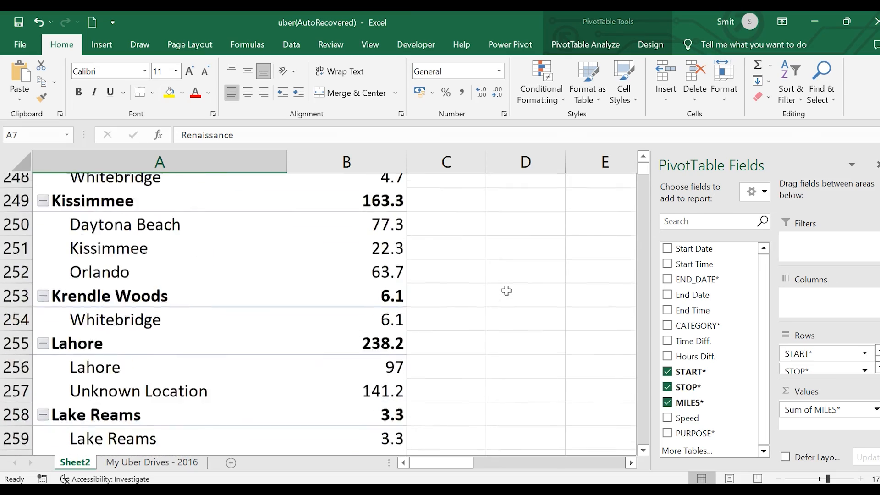
{"action": "scroll", "coordinate": [506, 290], "scroll_direction": "up", "scroll_amount": 20}
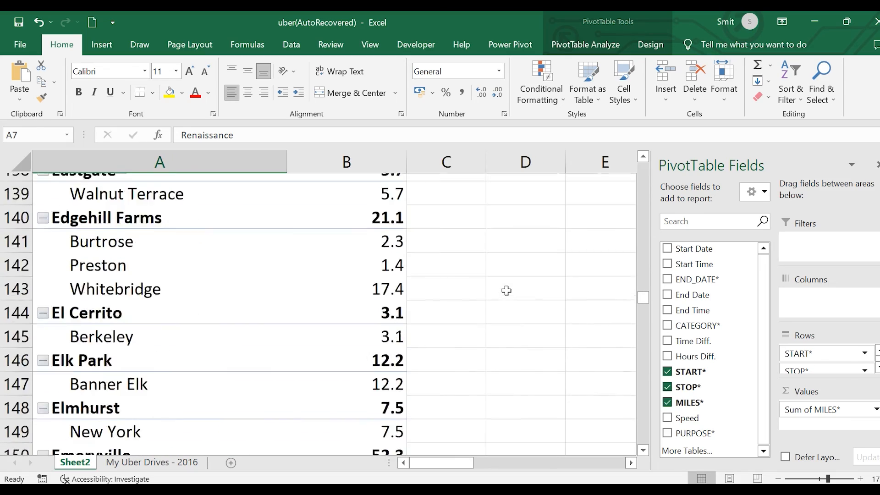
- Highlight the top 20 values in the PivotTable range A3:B543 with Light Red Fill with Dark Red Text
{"action": "scroll", "coordinate": [506, 290], "scroll_direction": "up", "scroll_amount": 14}
{"action": "left_click_drag", "start_coordinate": [643, 190], "coordinate": [650, 138]}
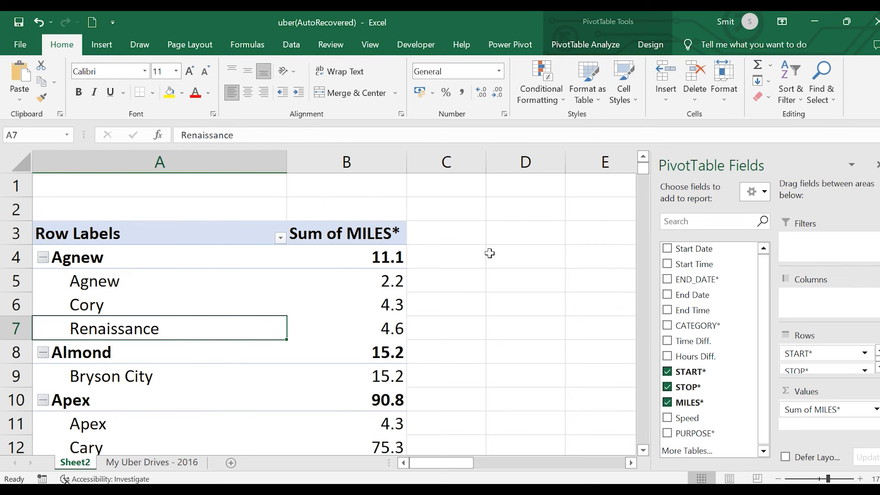
{"action": "left_click_drag", "start_coordinate": [66, 234], "coordinate": [381, 380]}
{"action": "left_click", "coordinate": [561, 99]}
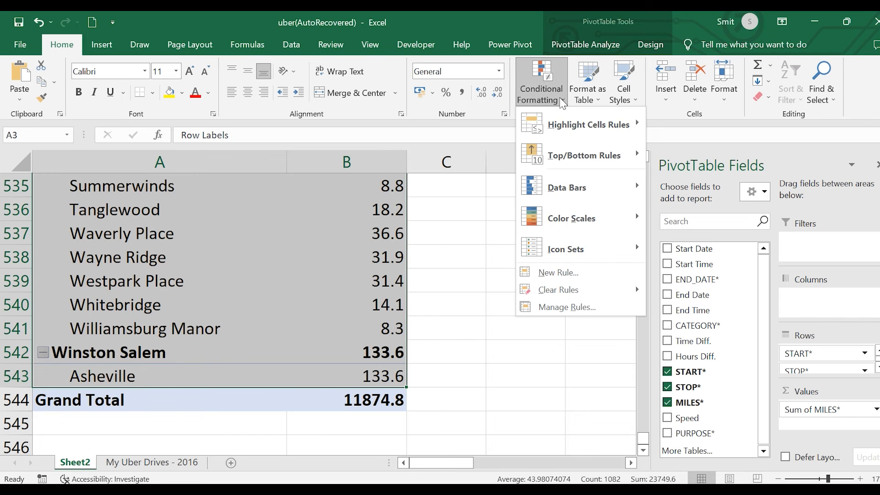
{"action": "mouse_move", "coordinate": [580, 160]}
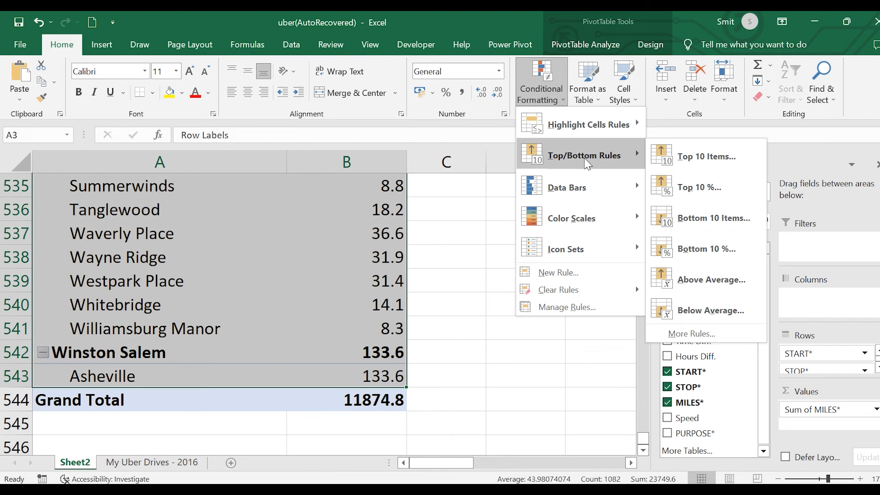
{"action": "left_click", "coordinate": [697, 156]}
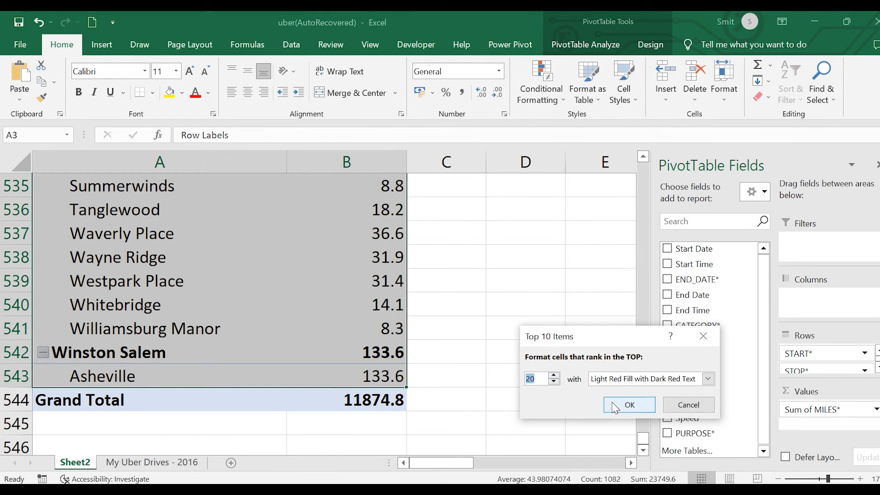
{"action": "left_click", "coordinate": [627, 405]}
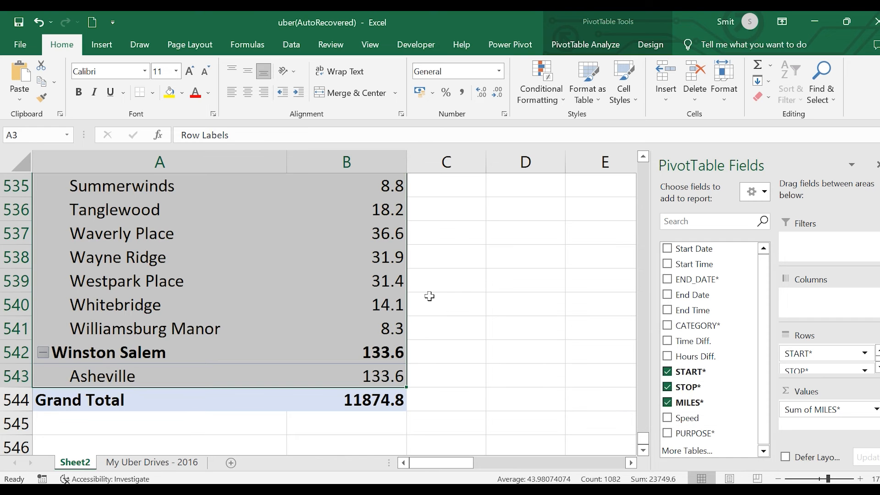
- Check the highlighting in the PivotTable's last rows and deselect the range by selecting the Agnew total in B4
{"action": "scroll", "coordinate": [430, 296], "scroll_direction": "up", "scroll_amount": 14}
{"action": "scroll", "coordinate": [430, 296], "scroll_direction": "down", "scroll_amount": 2}
{"action": "scroll", "coordinate": [429, 296], "scroll_direction": "down", "scroll_amount": 3}
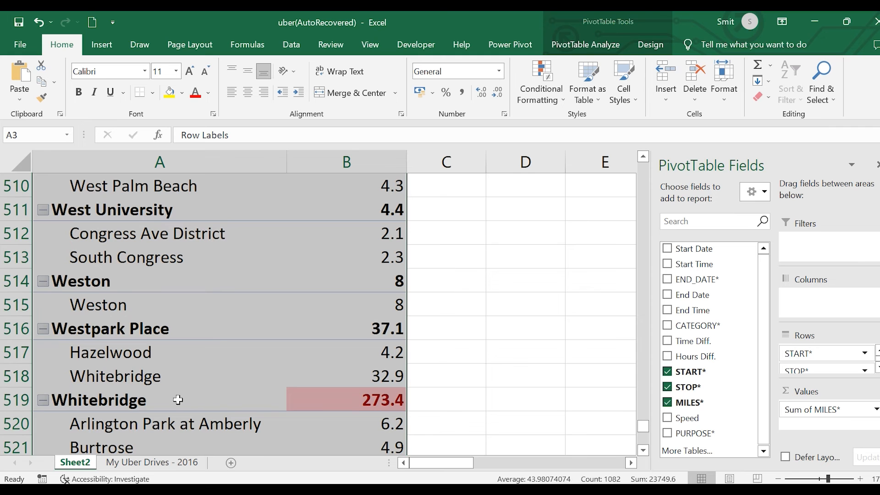
{"action": "scroll", "coordinate": [269, 304], "scroll_direction": "up", "scroll_amount": 20}
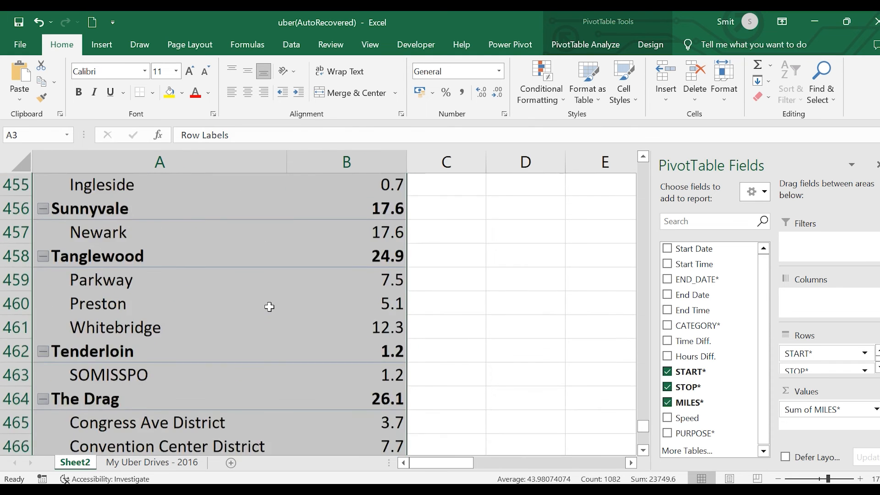
{"action": "left_click_drag", "start_coordinate": [643, 361], "coordinate": [643, 169]}
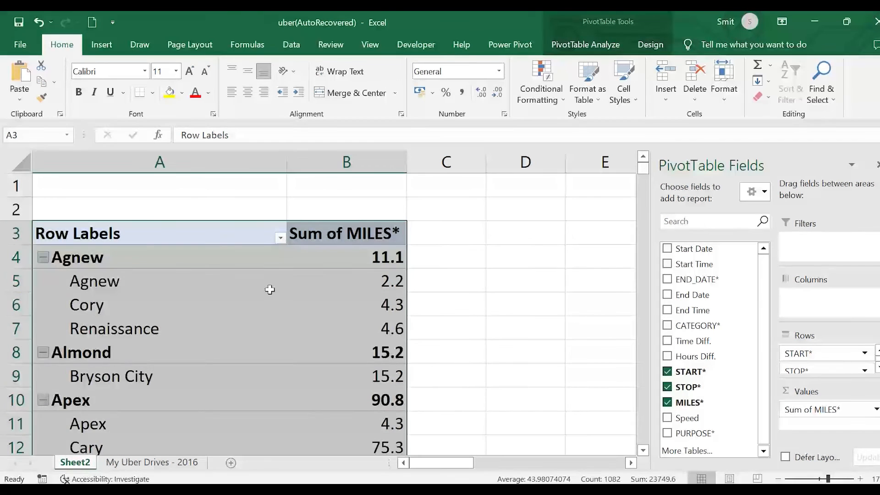
{"action": "left_click", "coordinate": [270, 289]}
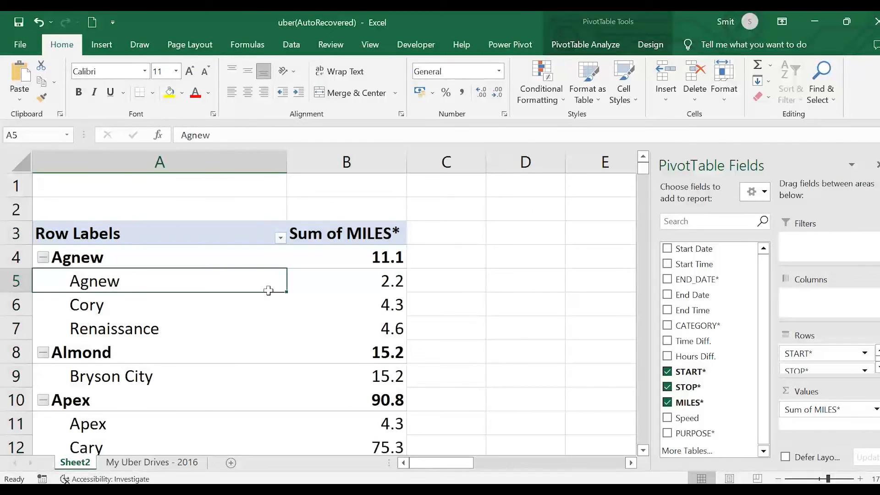
{"action": "left_click", "coordinate": [395, 256]}
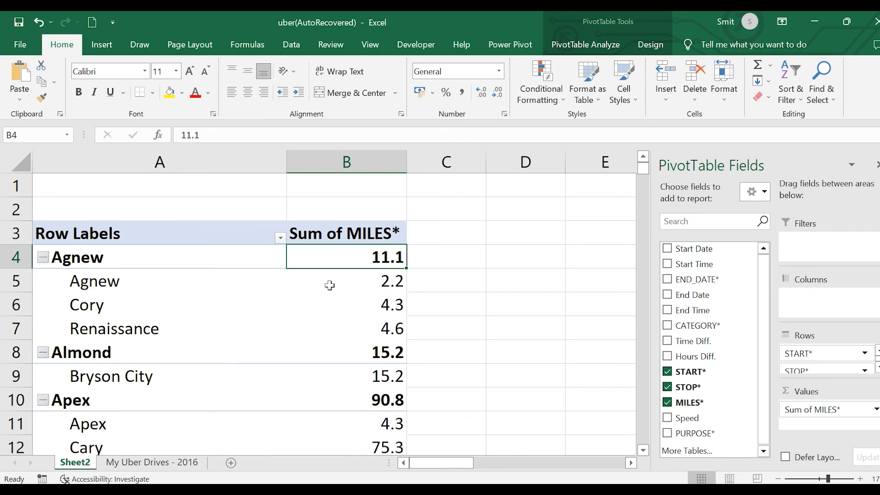
- Examine the highlighted miles from the Agnew group down through the stop points under Cary
{"action": "scroll", "coordinate": [453, 327], "scroll_direction": "down", "scroll_amount": 1}
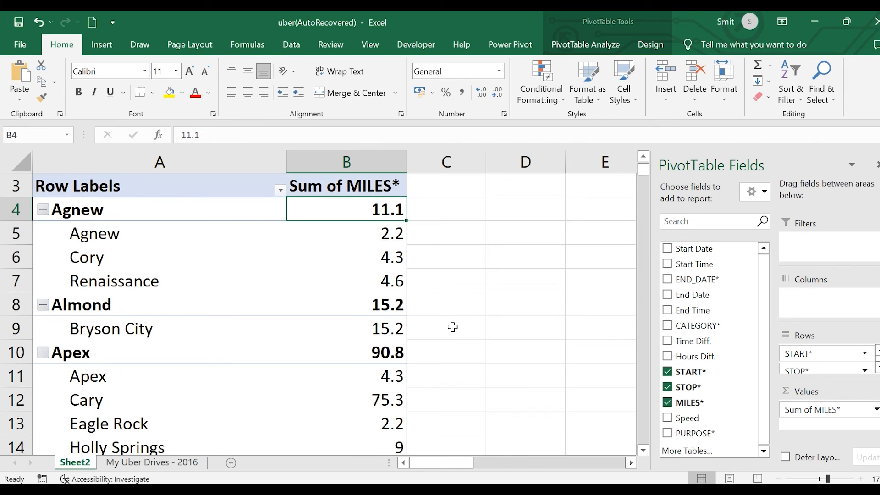
{"action": "scroll", "coordinate": [452, 327], "scroll_direction": "down", "scroll_amount": 1}
{"action": "scroll", "coordinate": [453, 327], "scroll_direction": "down", "scroll_amount": 3}
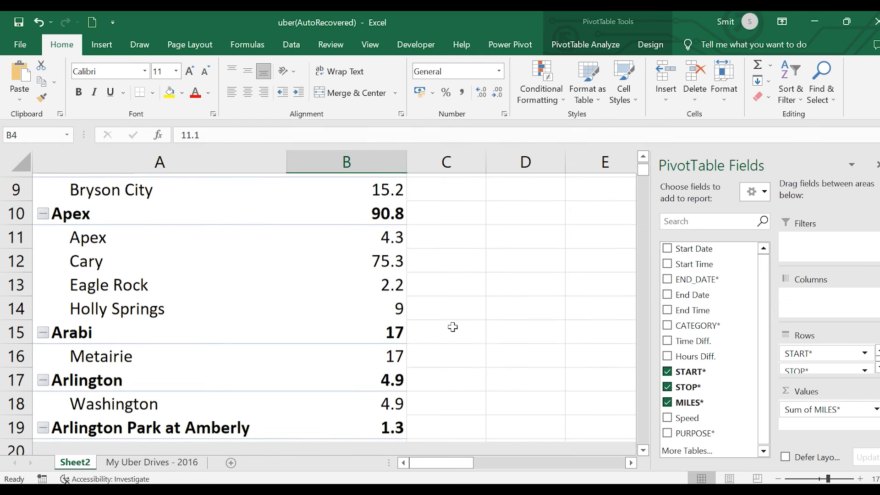
{"action": "scroll", "coordinate": [453, 327], "scroll_direction": "down", "scroll_amount": 3}
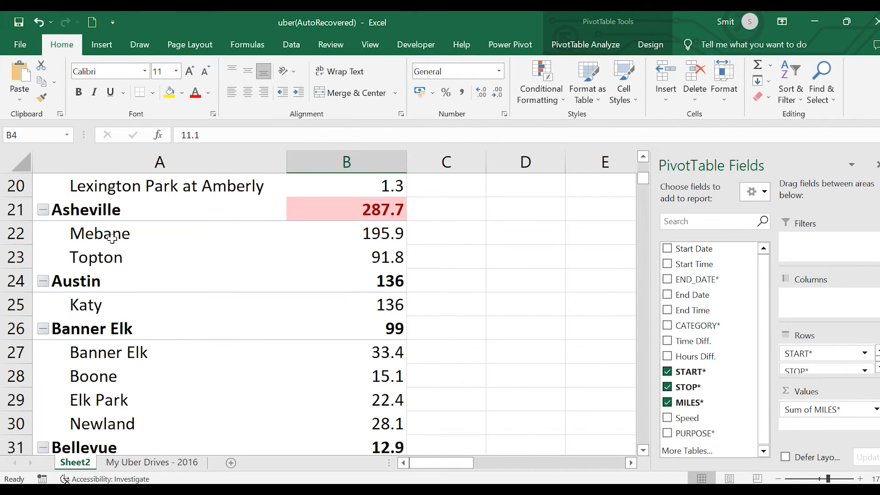
{"action": "mouse_move", "coordinate": [403, 245]}
{"action": "scroll", "coordinate": [485, 273], "scroll_direction": "down", "scroll_amount": 12}
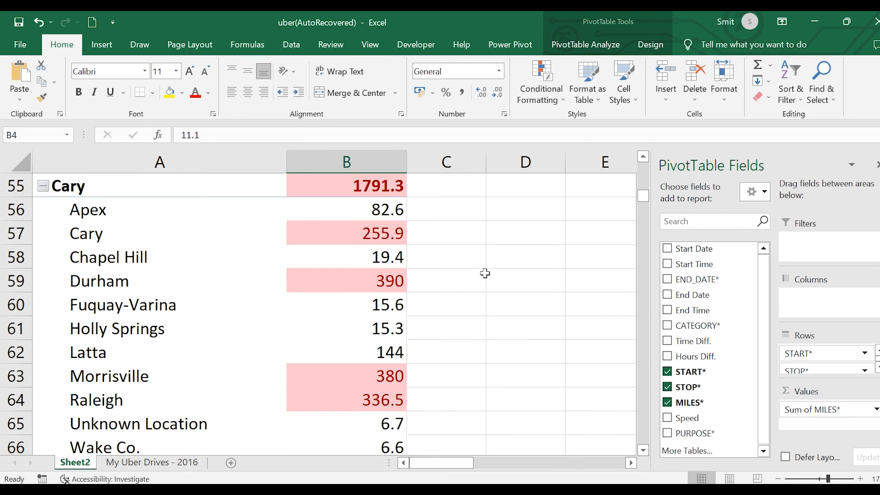
{"action": "scroll", "coordinate": [485, 273], "scroll_direction": "up", "scroll_amount": 1}
{"action": "scroll", "coordinate": [485, 273], "scroll_direction": "down", "scroll_amount": 1}
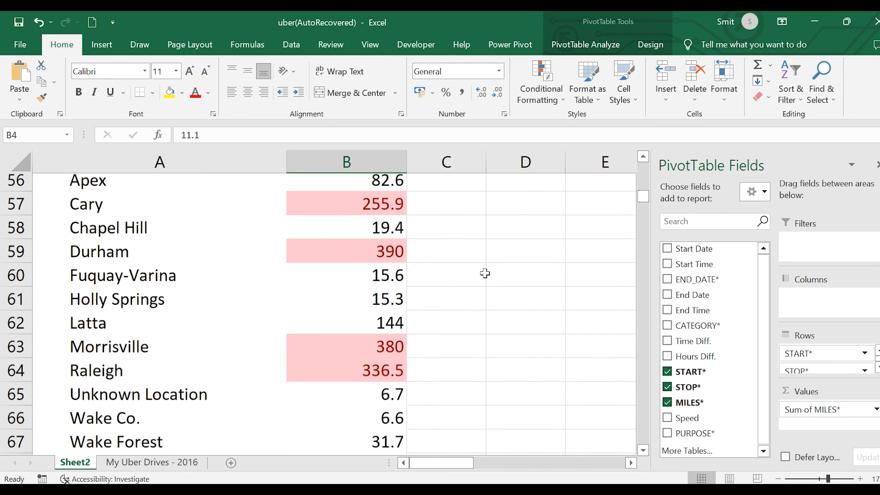
{"action": "scroll", "coordinate": [485, 274], "scroll_direction": "up", "scroll_amount": 1}
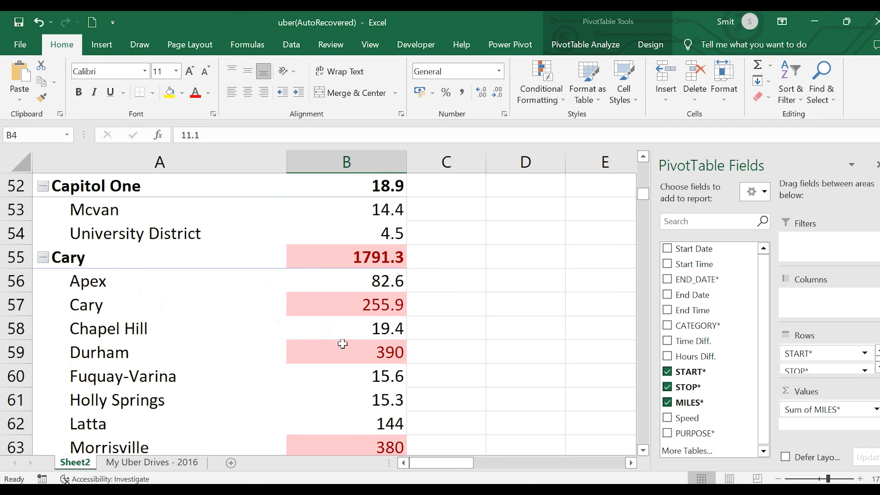
{"action": "scroll", "coordinate": [342, 343], "scroll_direction": "down", "scroll_amount": 1}
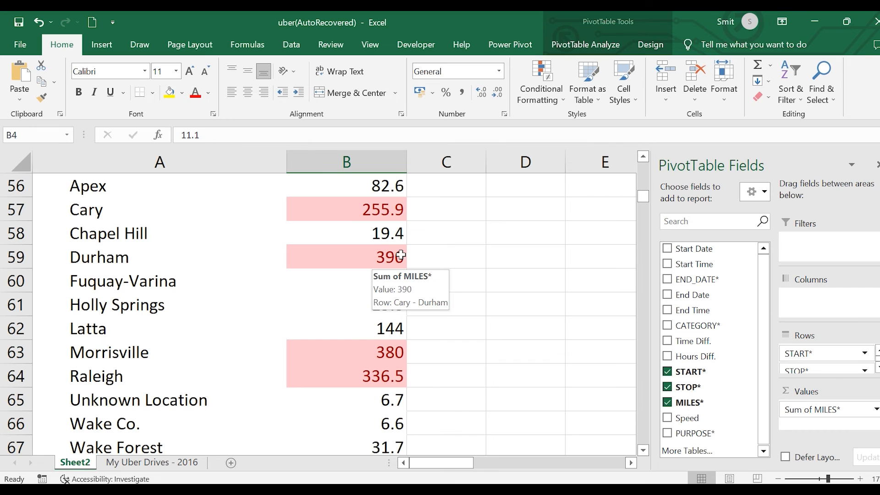
- Examine the highlighted miles in the start groups after Cary, from Durham down to Morrisville and its stop points
{"action": "scroll", "coordinate": [477, 302], "scroll_direction": "down", "scroll_amount": 9}
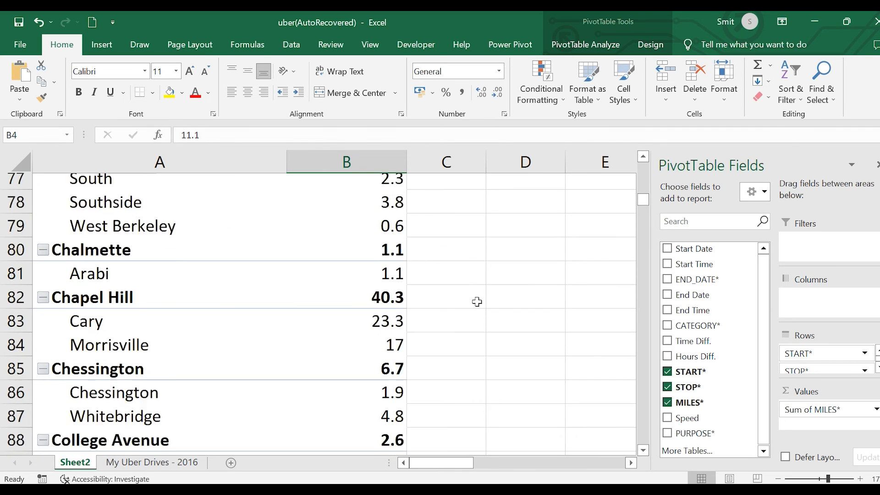
{"action": "scroll", "coordinate": [477, 302], "scroll_direction": "down", "scroll_amount": 11}
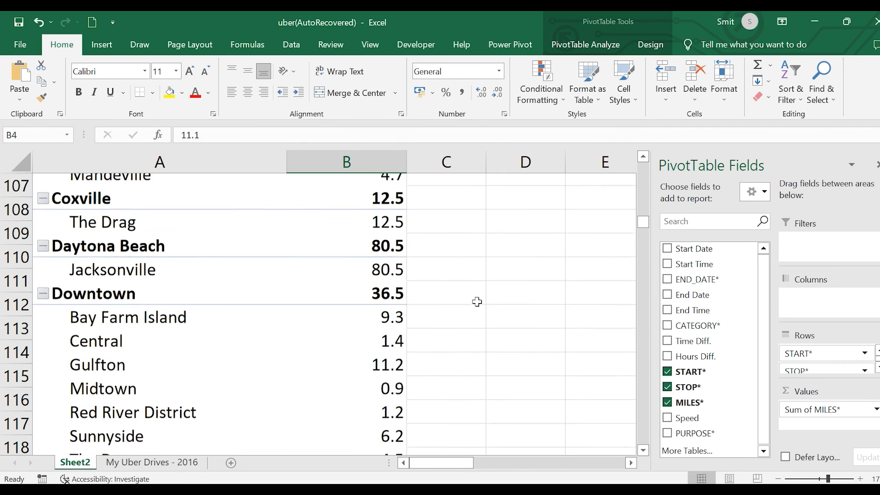
{"action": "scroll", "coordinate": [477, 301], "scroll_direction": "down", "scroll_amount": 8}
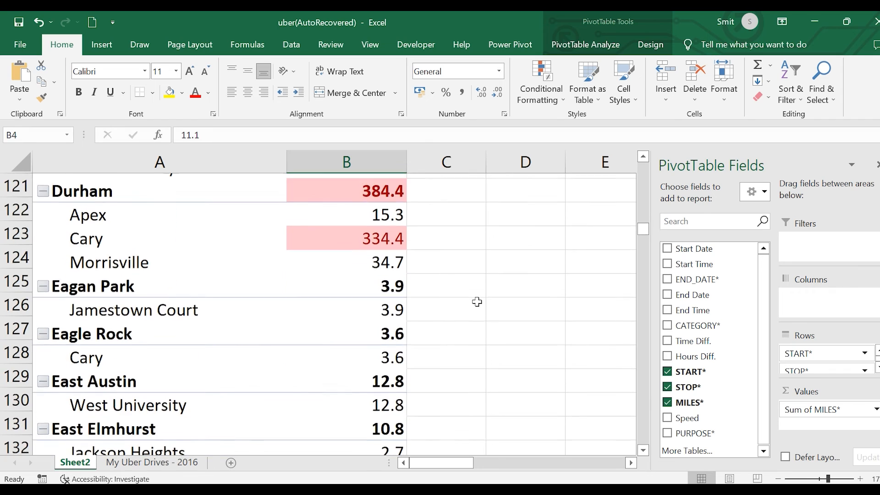
{"action": "scroll", "coordinate": [477, 302], "scroll_direction": "down", "scroll_amount": 9}
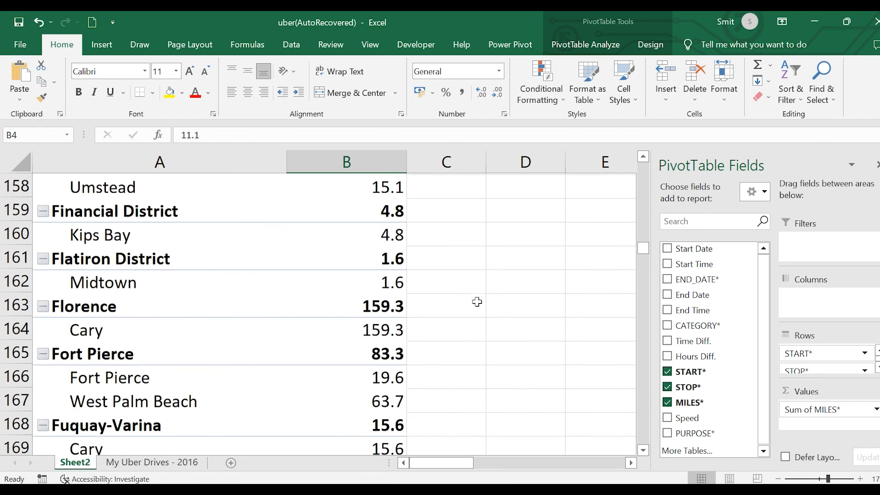
{"action": "scroll", "coordinate": [477, 302], "scroll_direction": "down", "scroll_amount": 12}
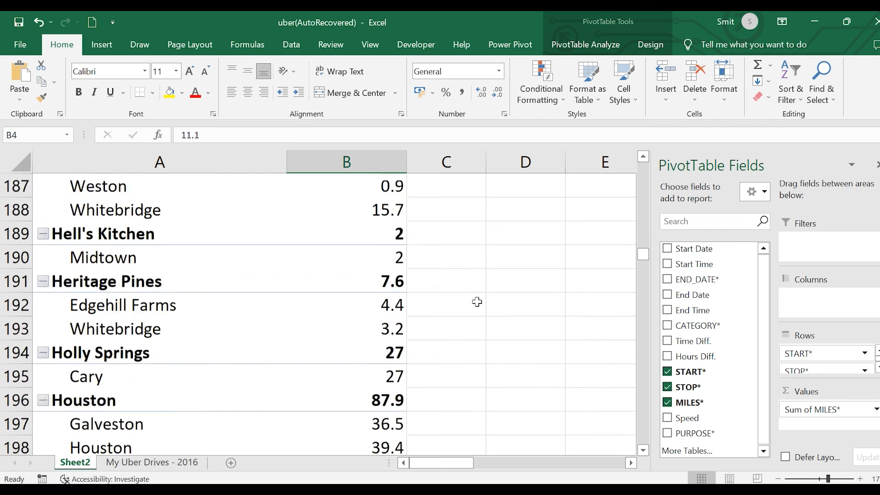
{"action": "scroll", "coordinate": [477, 301], "scroll_direction": "down", "scroll_amount": 2}
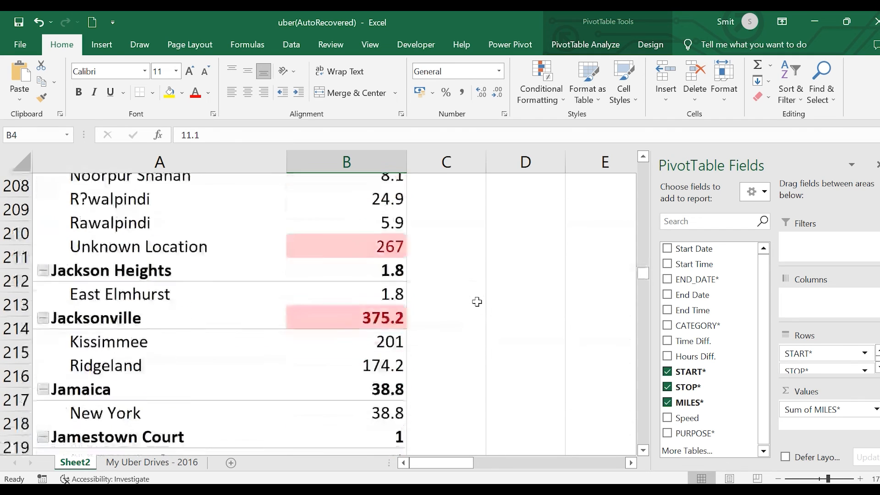
{"action": "scroll", "coordinate": [477, 302], "scroll_direction": "down", "scroll_amount": 1}
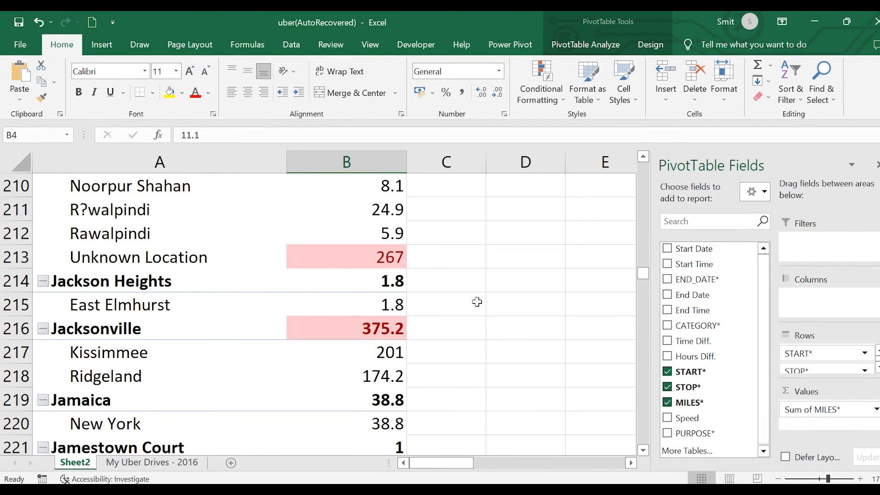
{"action": "scroll", "coordinate": [478, 302], "scroll_direction": "down", "scroll_amount": 20}
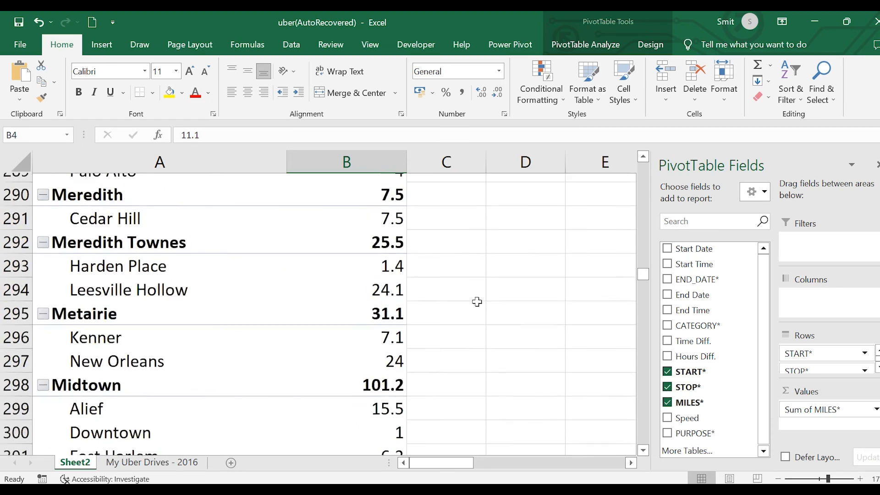
{"action": "scroll", "coordinate": [477, 302], "scroll_direction": "up", "scroll_amount": 6}
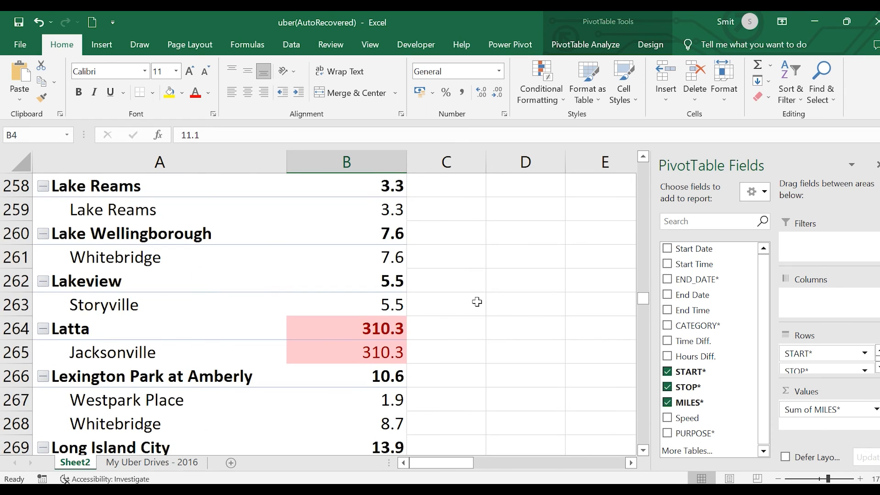
{"action": "scroll", "coordinate": [477, 301], "scroll_direction": "down", "scroll_amount": 20}
{"action": "scroll", "coordinate": [477, 301], "scroll_direction": "up", "scroll_amount": 6}
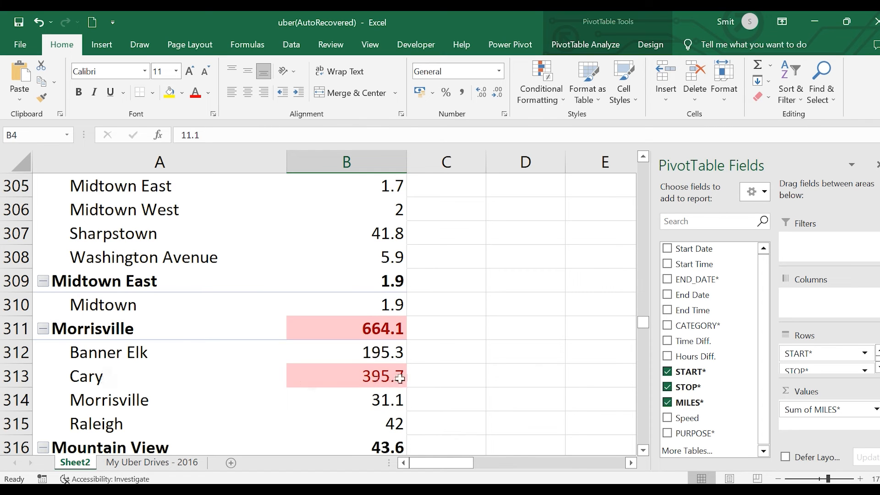
- Examine the highlighted miles in the remaining start groups, including Raleigh, Unknown Location and Whitebridge, with their stop points
{"action": "scroll", "coordinate": [524, 390], "scroll_direction": "down", "scroll_amount": 20}
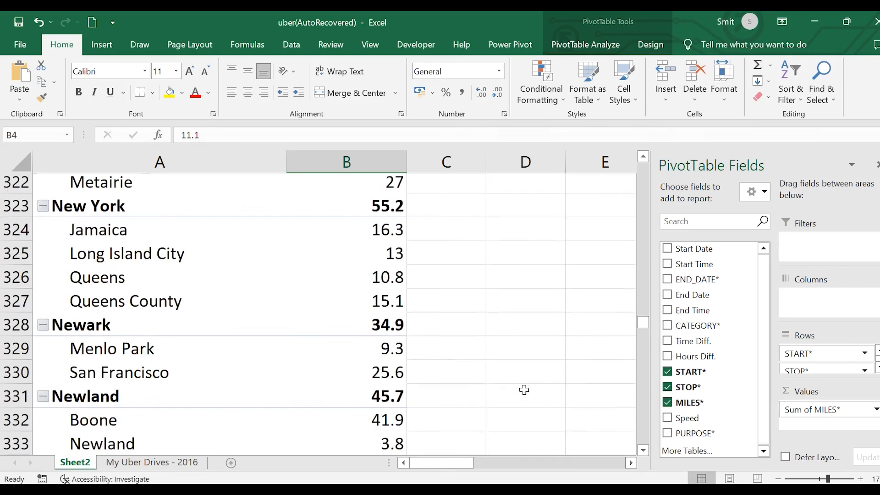
{"action": "scroll", "coordinate": [524, 389], "scroll_direction": "down", "scroll_amount": 3}
{"action": "scroll", "coordinate": [524, 390], "scroll_direction": "up", "scroll_amount": 4}
{"action": "left_click", "coordinate": [524, 390]}
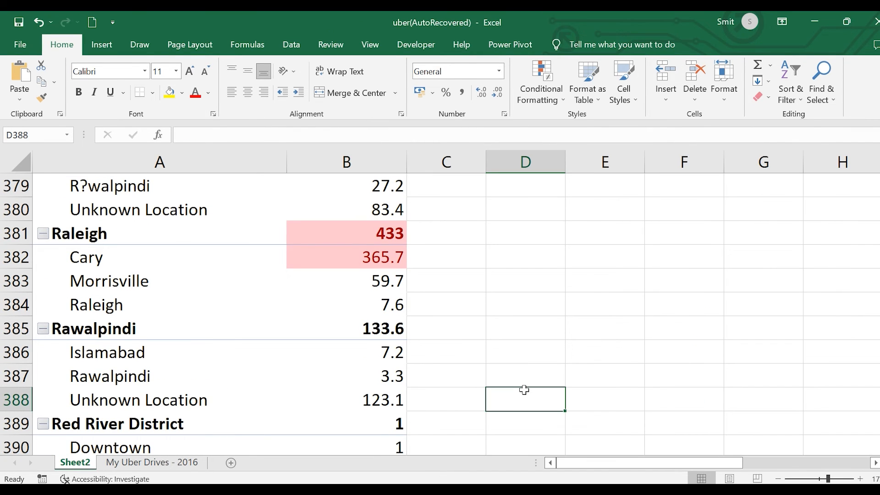
{"action": "left_click", "coordinate": [463, 332]}
{"action": "scroll", "coordinate": [463, 332], "scroll_direction": "down", "scroll_amount": 17}
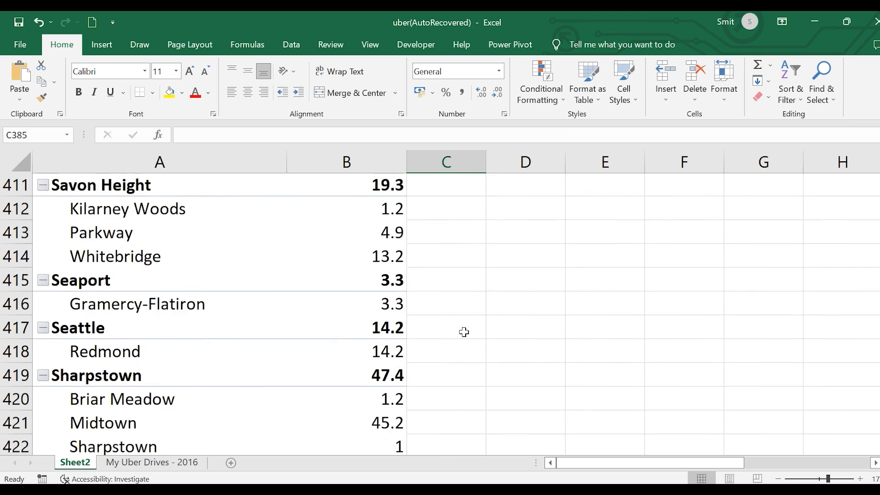
{"action": "scroll", "coordinate": [464, 332], "scroll_direction": "down", "scroll_amount": 16}
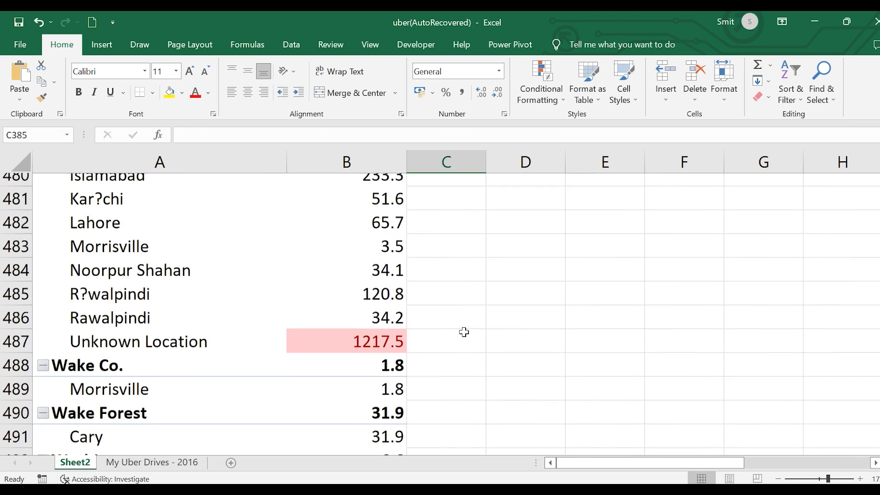
{"action": "scroll", "coordinate": [464, 332], "scroll_direction": "up", "scroll_amount": 1}
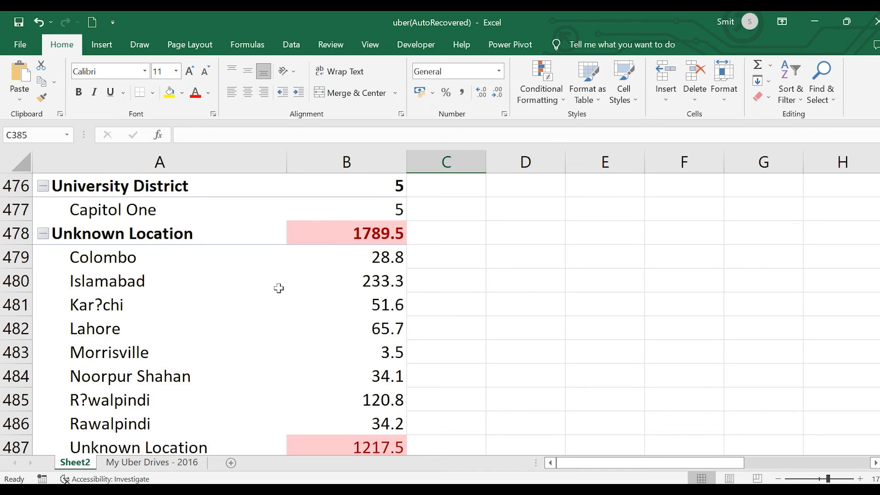
{"action": "scroll", "coordinate": [257, 307], "scroll_direction": "down", "scroll_amount": 1}
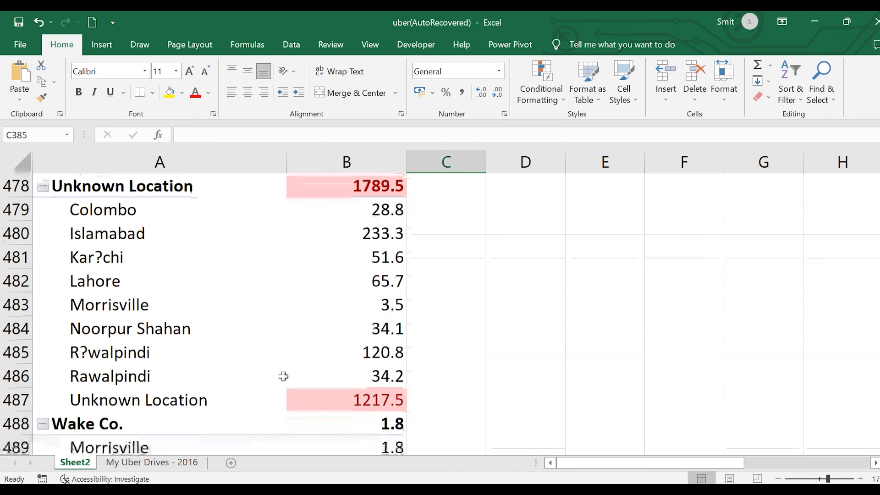
{"action": "mouse_move", "coordinate": [365, 408]}
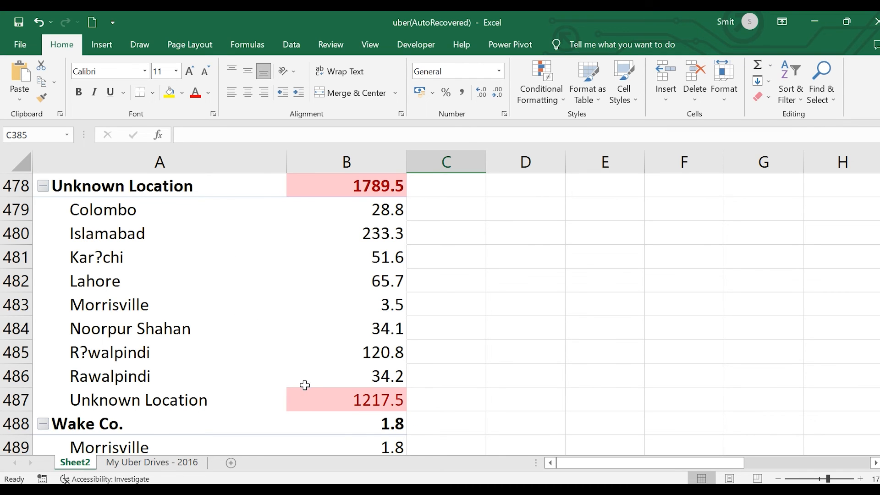
{"action": "scroll", "coordinate": [487, 400], "scroll_direction": "down", "scroll_amount": 5}
{"action": "scroll", "coordinate": [487, 400], "scroll_direction": "down", "scroll_amount": 13}
{"action": "scroll", "coordinate": [487, 400], "scroll_direction": "up", "scroll_amount": 5}
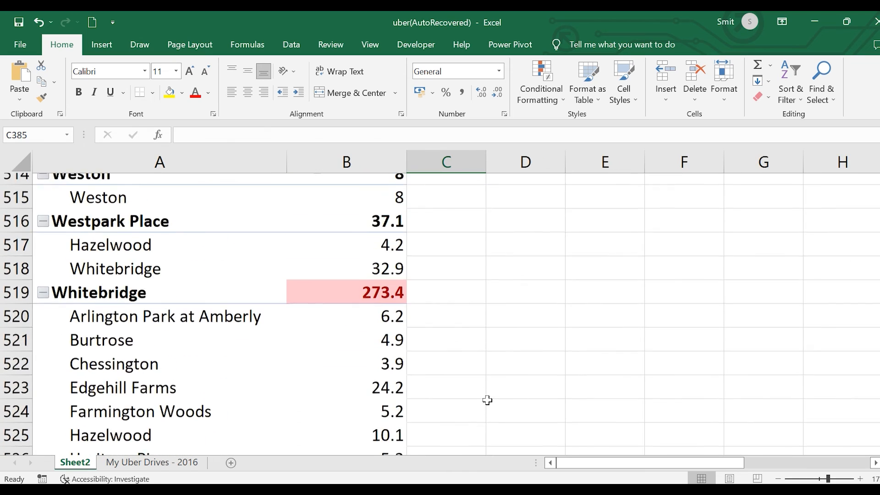
- Re-examine the highlighted miles from the Whitebridge group back up to Morrisville to identify the start-stop pair with the most miles
{"action": "scroll", "coordinate": [488, 400], "scroll_direction": "down", "scroll_amount": 10}
{"action": "scroll", "coordinate": [487, 400], "scroll_direction": "up", "scroll_amount": 20}
{"action": "scroll", "coordinate": [487, 400], "scroll_direction": "up", "scroll_amount": 20}
{"action": "scroll", "coordinate": [487, 401], "scroll_direction": "up", "scroll_amount": 2}
{"action": "scroll", "coordinate": [487, 400], "scroll_direction": "down", "scroll_amount": 3}
{"action": "scroll", "coordinate": [488, 400], "scroll_direction": "up", "scroll_amount": 7}
{"action": "scroll", "coordinate": [487, 400], "scroll_direction": "up", "scroll_amount": 10}
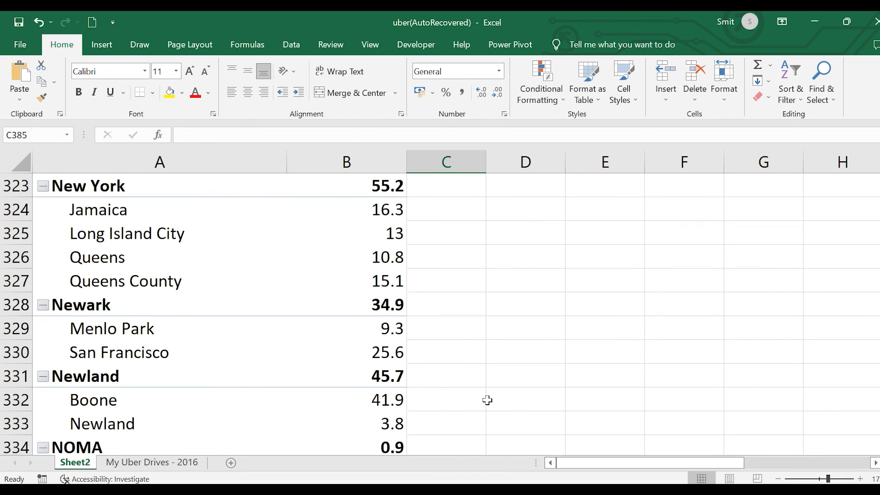
{"action": "scroll", "coordinate": [487, 400], "scroll_direction": "down", "scroll_amount": 16}
{"action": "scroll", "coordinate": [488, 401], "scroll_direction": "down", "scroll_amount": 1}
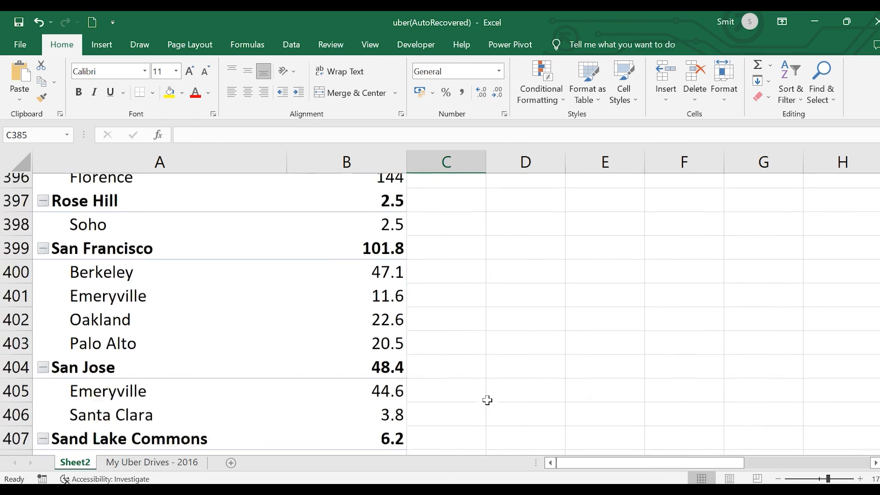
{"action": "scroll", "coordinate": [487, 400], "scroll_direction": "down", "scroll_amount": 11}
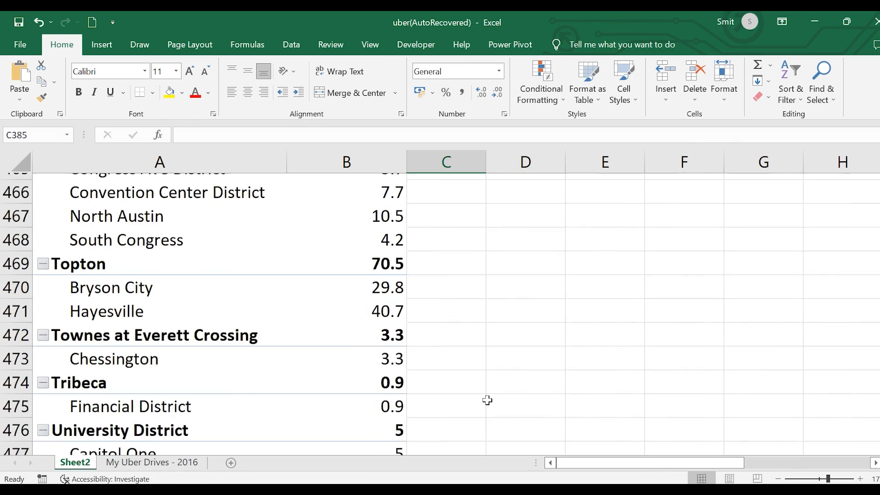
{"action": "scroll", "coordinate": [488, 400], "scroll_direction": "up", "scroll_amount": 20}
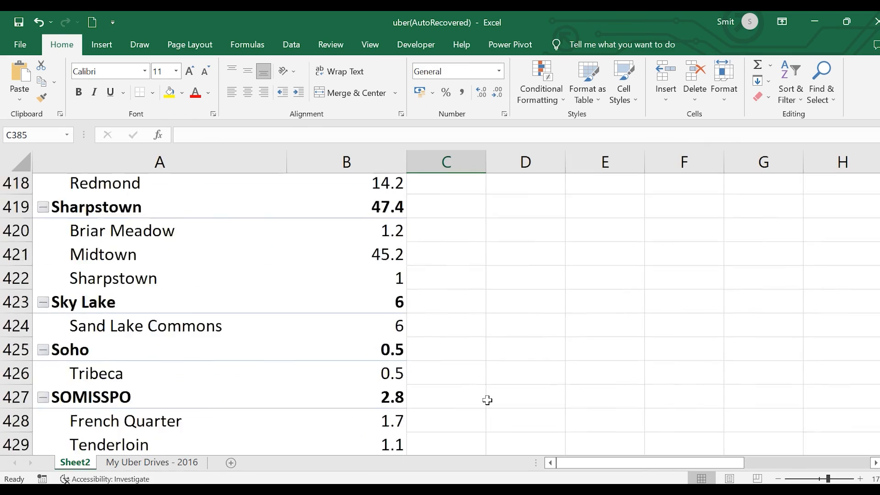
{"action": "scroll", "coordinate": [487, 400], "scroll_direction": "up", "scroll_amount": 19}
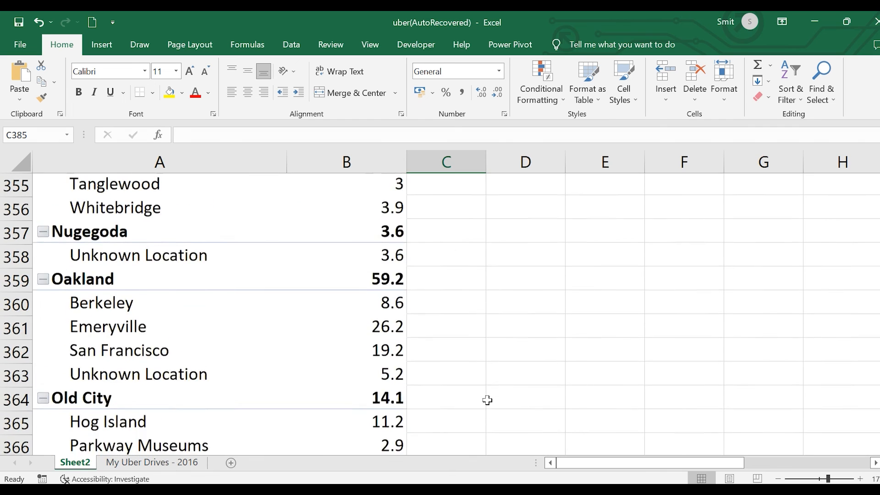
{"action": "scroll", "coordinate": [487, 400], "scroll_direction": "down", "scroll_amount": 1}
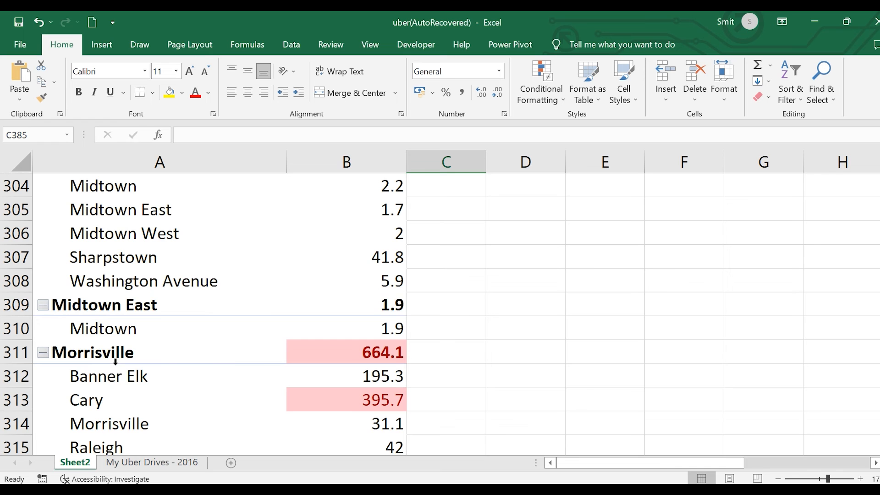
- Enter "MORSIVELLE TO CARRY" in J8 below the "FAMOUS START AND STOP/ HIGHEST MILES" heading
{"action": "scroll", "coordinate": [511, 330], "scroll_direction": "up", "scroll_amount": 10}
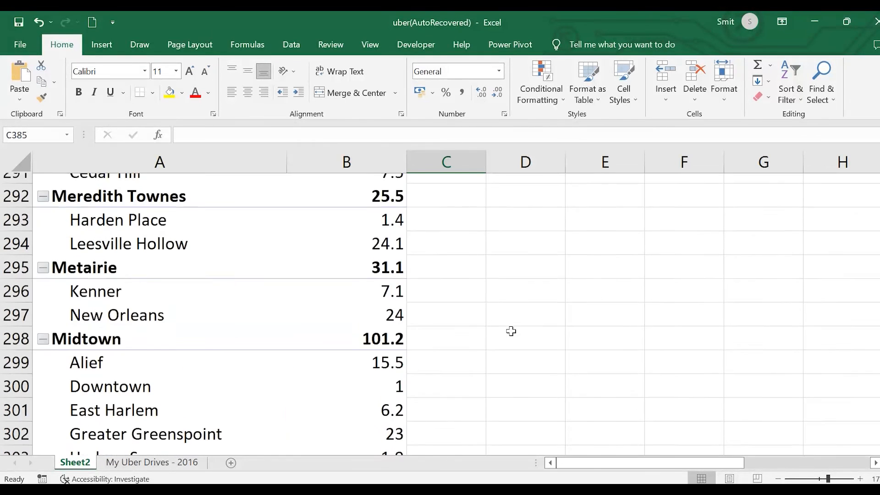
{"action": "left_click", "coordinate": [845, 463]}
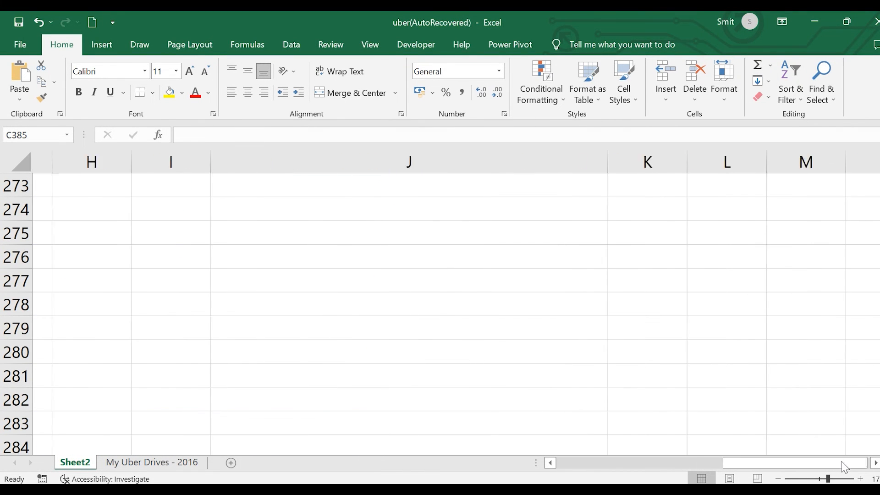
{"action": "scroll", "coordinate": [675, 317], "scroll_direction": "up", "scroll_amount": 1}
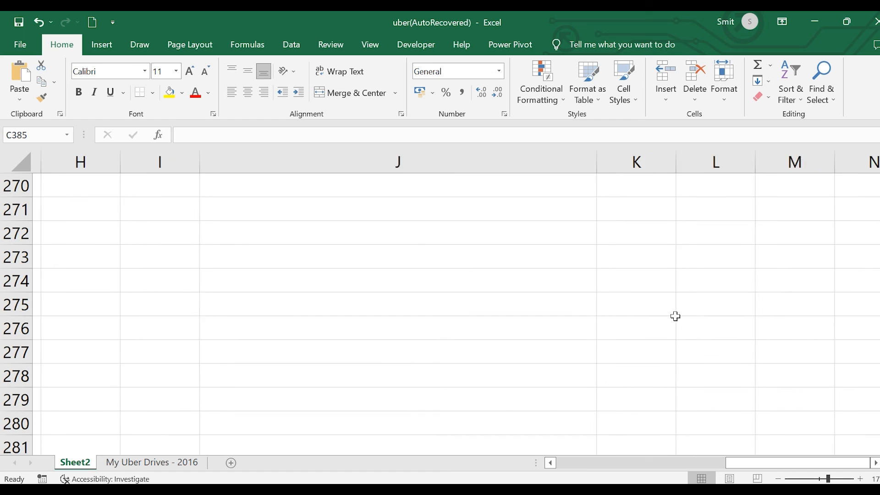
{"action": "left_click", "coordinate": [578, 463]}
{"action": "scroll", "coordinate": [687, 317], "scroll_direction": "up", "scroll_amount": 9}
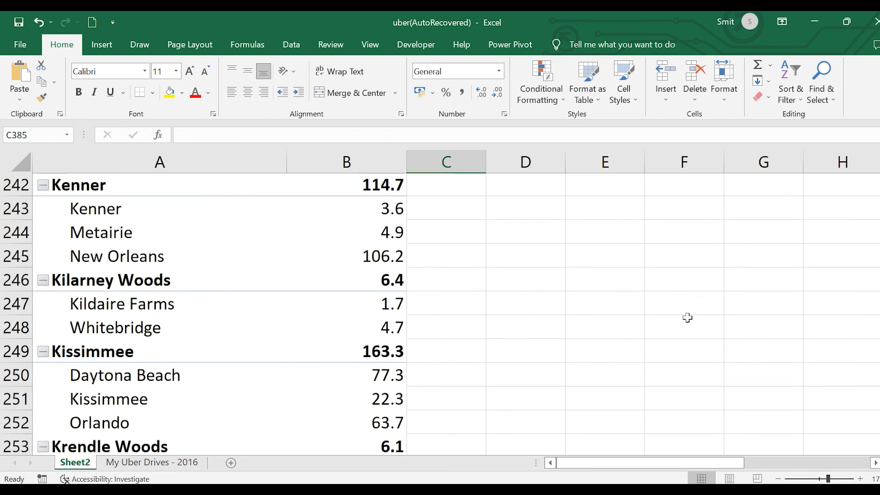
{"action": "scroll", "coordinate": [687, 317], "scroll_direction": "up", "scroll_amount": 20}
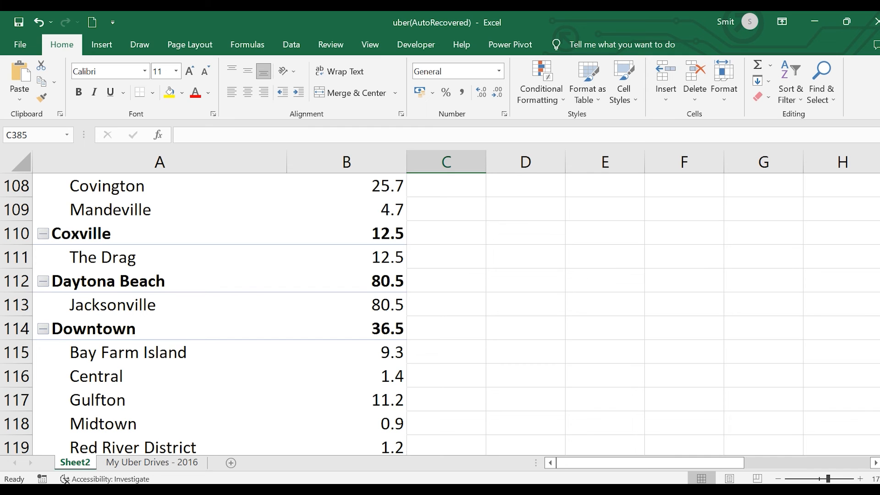
{"action": "scroll", "coordinate": [831, 287], "scroll_direction": "up", "scroll_amount": 20}
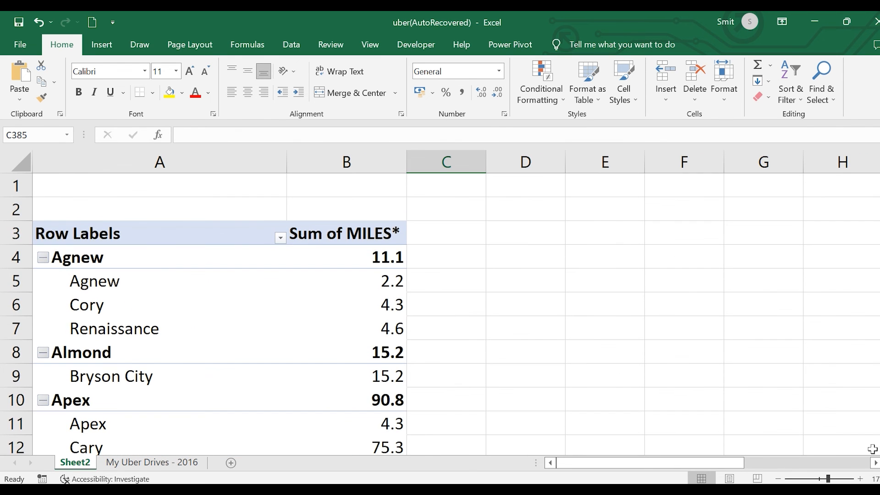
{"action": "scroll", "coordinate": [874, 464], "scroll_direction": "right", "scroll_amount": 2}
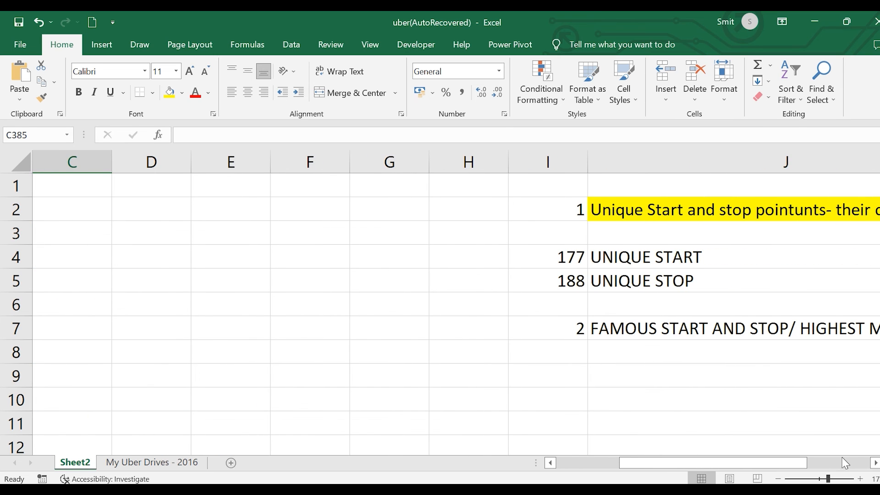
{"action": "left_click", "coordinate": [619, 352]}
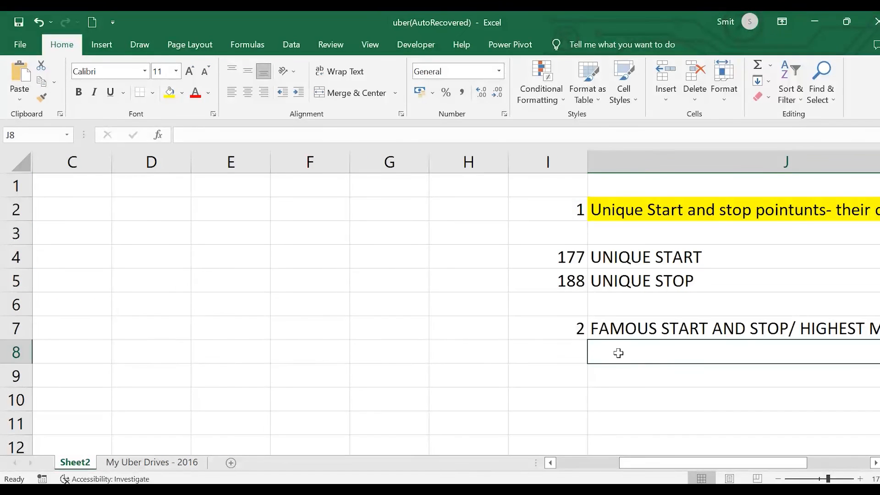
{"action": "type", "text": "MO"}
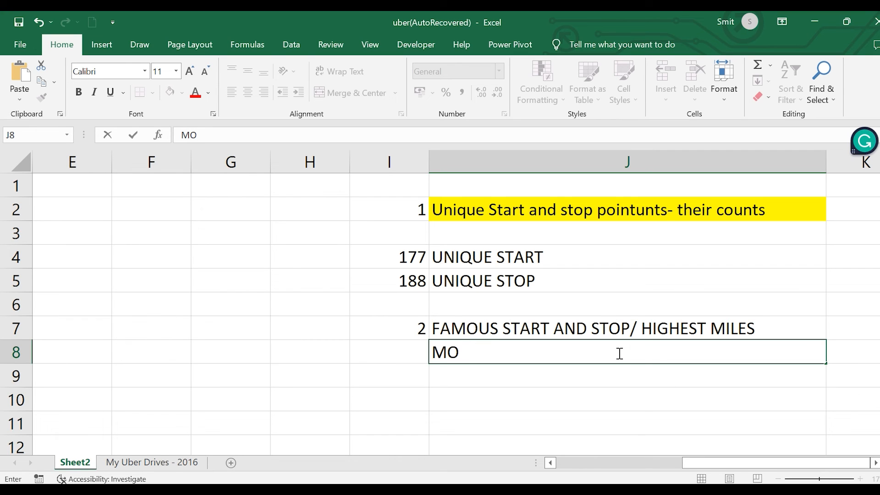
{"action": "type", "text": "RSIVELLE TO CARRY"}
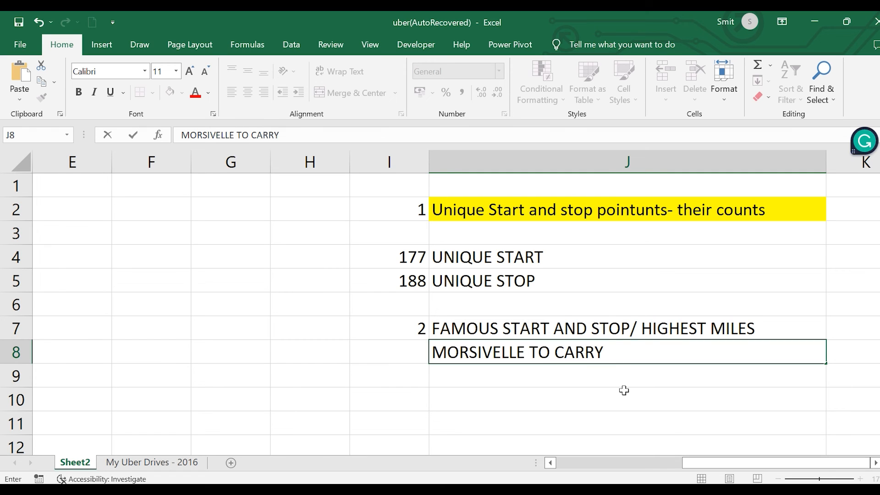
{"action": "left_click", "coordinate": [624, 390]}
- Fill the question 2 heading in J7 with yellow and enter "396 Miles" in J9
{"action": "left_click", "coordinate": [471, 328]}
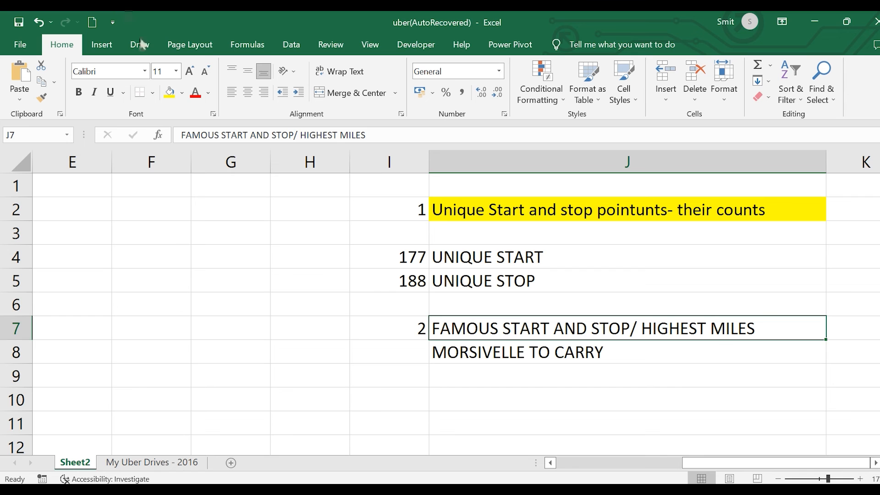
{"action": "left_click", "coordinate": [169, 93]}
{"action": "left_click", "coordinate": [522, 381]}
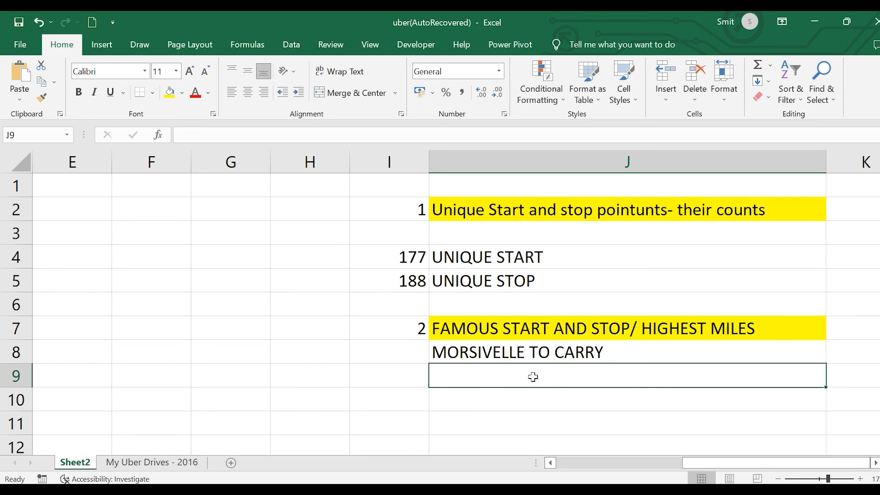
{"action": "type", "text": "39"}
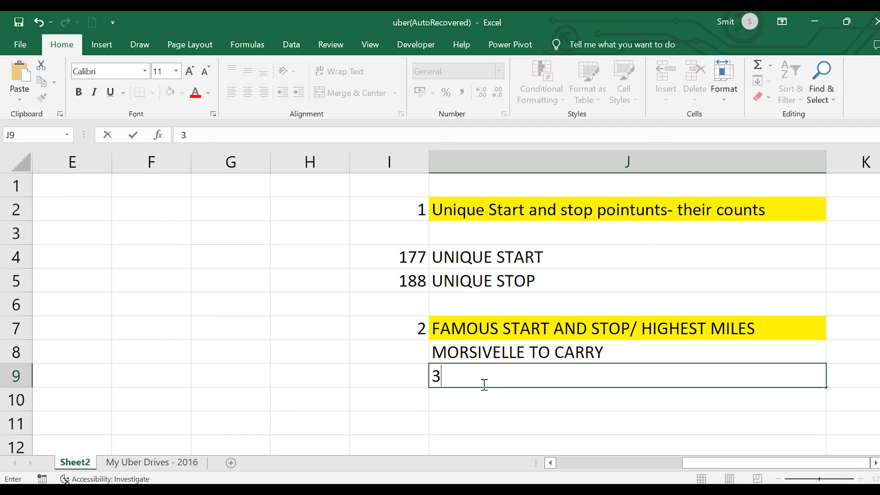
{"action": "type", "text": "6 Miles"}
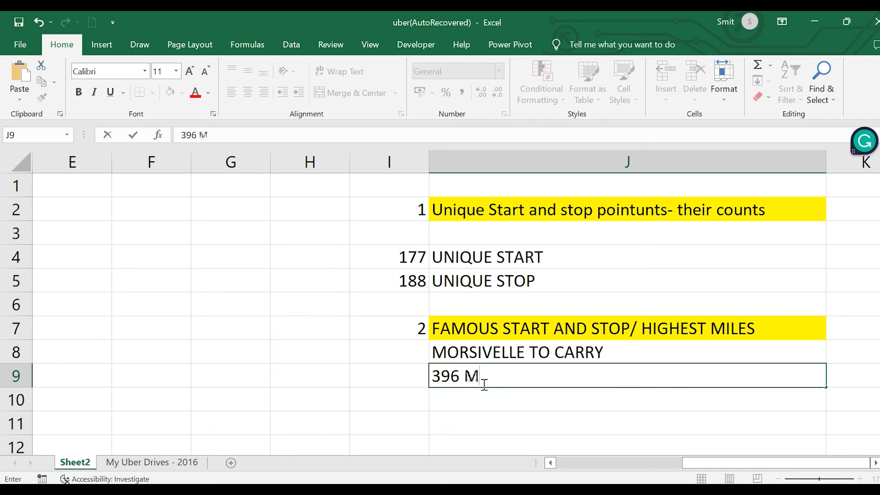
{"action": "left_click", "coordinate": [386, 375]}
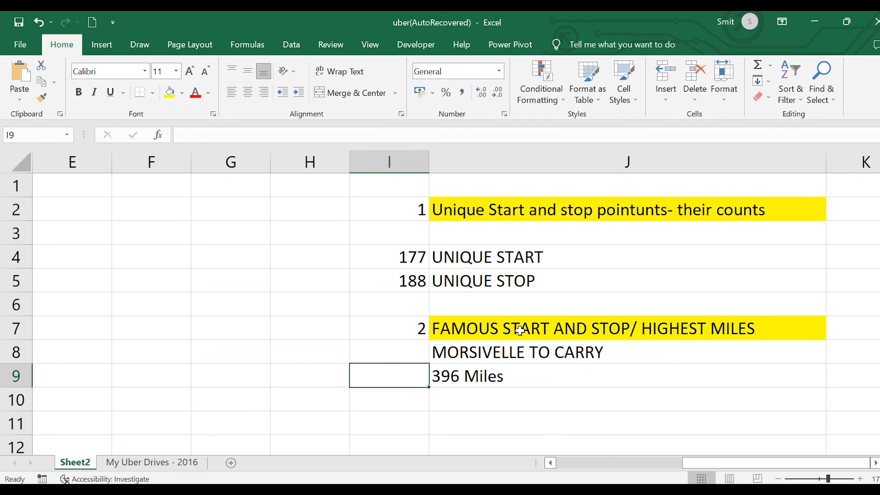
- Add the third question to the notes by entering 3 in I10 and "Speed travelled" in J10
{"action": "left_click", "coordinate": [583, 464]}
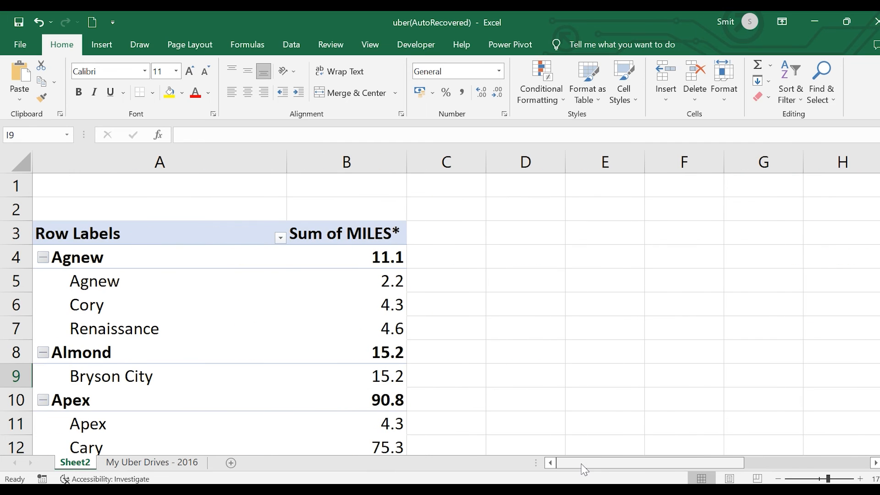
{"action": "left_click", "coordinate": [779, 462]}
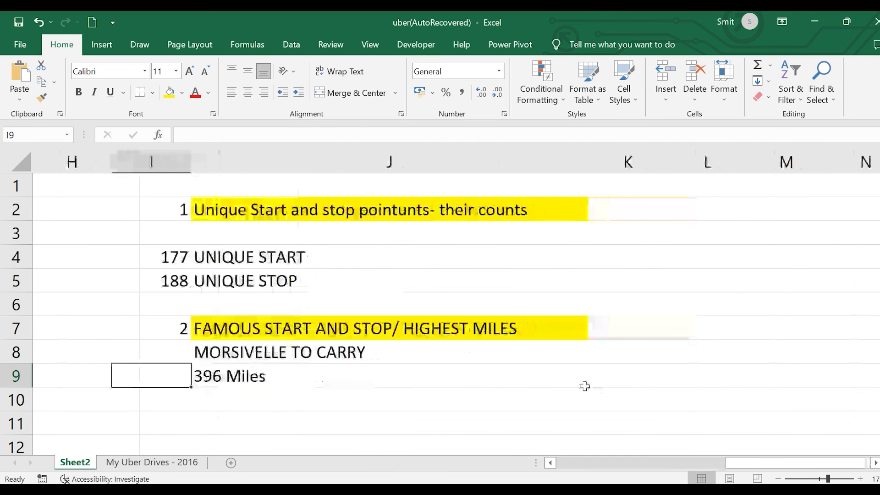
{"action": "scroll", "coordinate": [585, 386], "scroll_direction": "down", "scroll_amount": 1}
{"action": "left_click", "coordinate": [181, 375]}
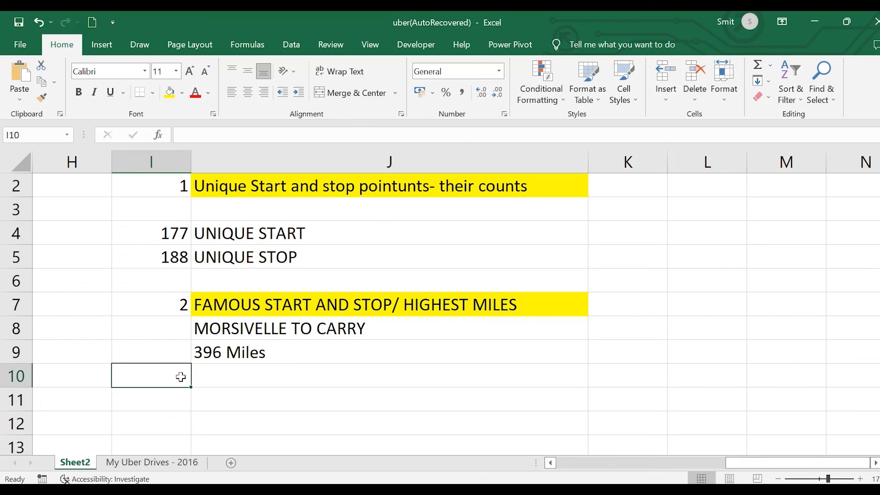
{"action": "type", "text": "3"}
{"action": "left_click", "coordinate": [252, 380]}
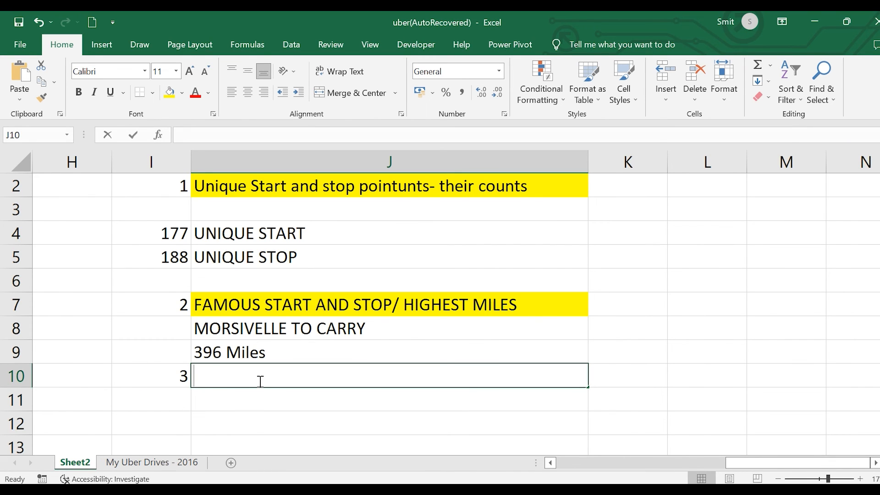
{"action": "type", "text": "Speef"}
{"action": "key", "text": "BackSpace"}
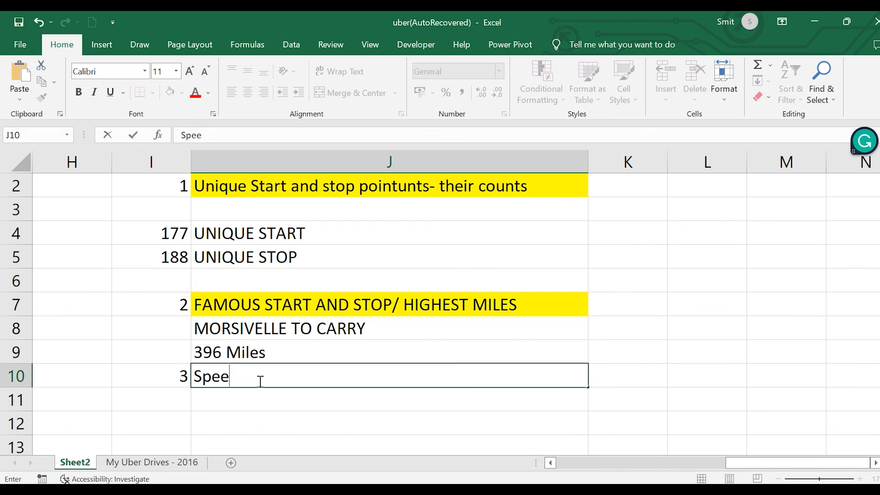
{"action": "key", "text": "BackSpace"}
{"action": "type", "text": "ed travee"}
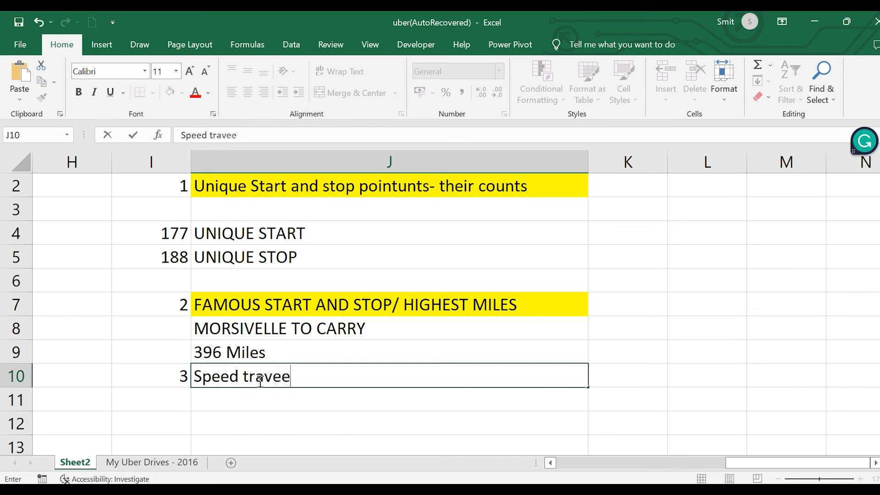
{"action": "key", "text": "BackSpace"}
{"action": "type", "text": "lled"}
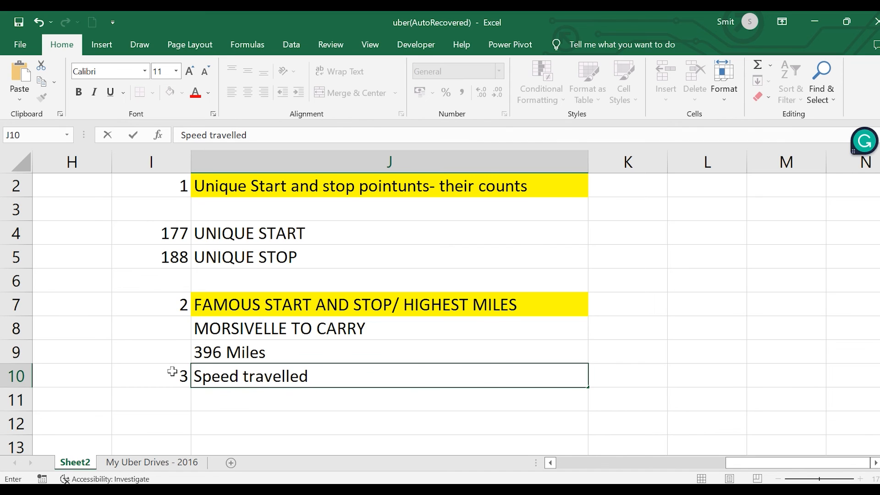
- Replace the PivotTable's START*, STOP* and MILES* fields with PURPOSE* as rows and Speed as values
{"action": "scroll", "coordinate": [173, 369], "scroll_direction": "left", "scroll_amount": 5}
{"action": "left_click", "coordinate": [200, 358]}
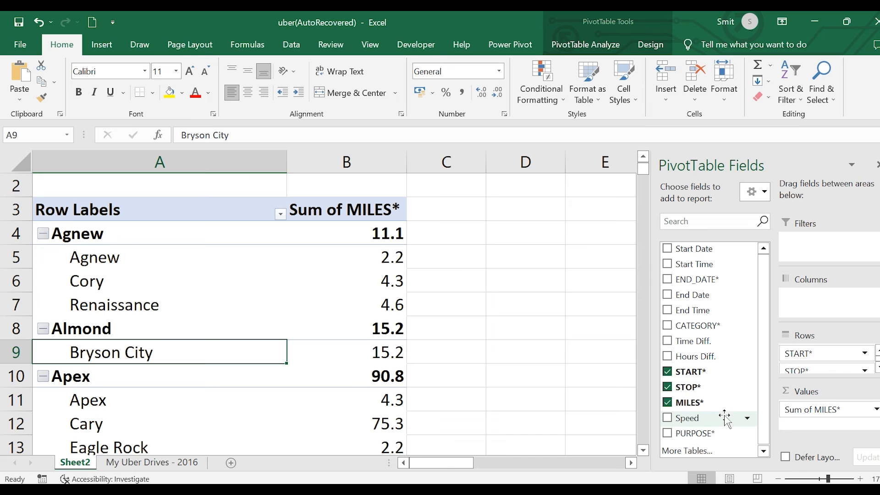
{"action": "left_click", "coordinate": [667, 372]}
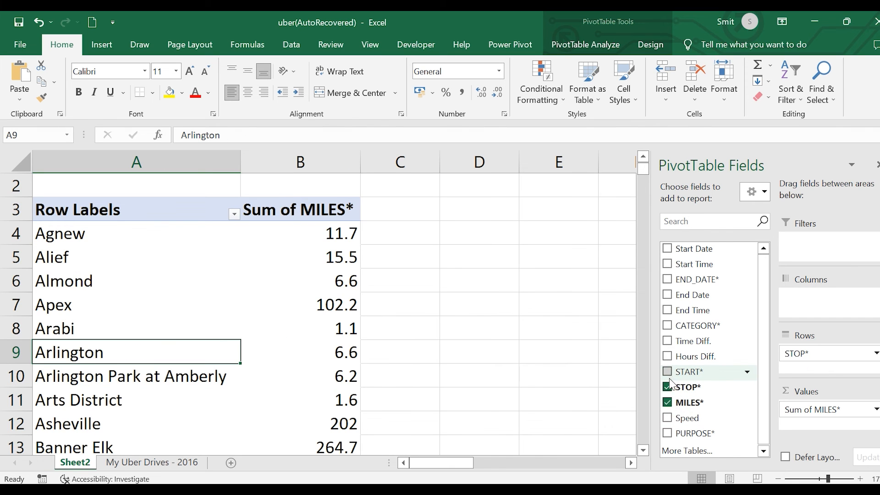
{"action": "left_click", "coordinate": [667, 386]}
{"action": "left_click", "coordinate": [668, 402]}
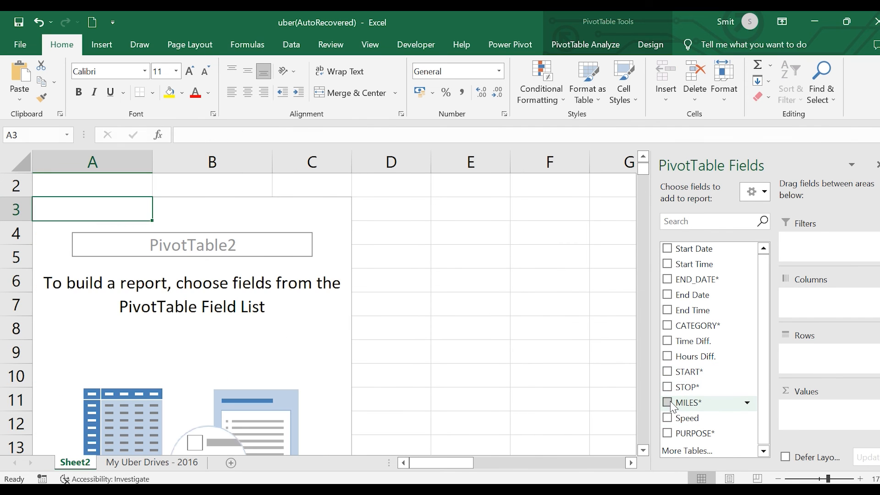
{"action": "left_click_drag", "start_coordinate": [675, 433], "coordinate": [797, 367]}
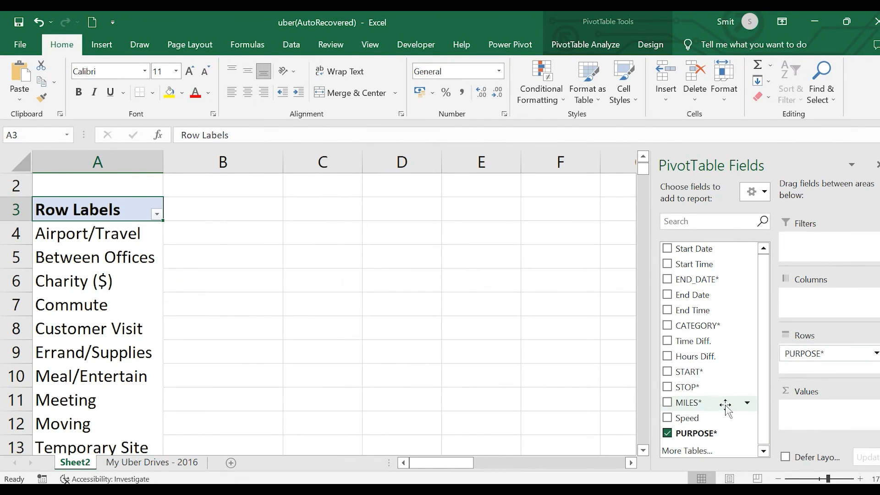
{"action": "left_click_drag", "start_coordinate": [730, 417], "coordinate": [811, 424]}
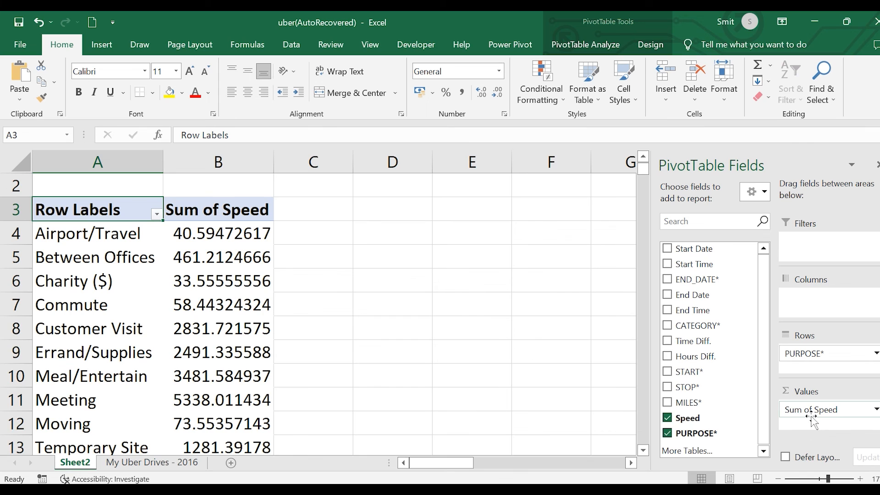
- Change the PivotTable's Speed value field to summarize by Average instead of Sum
{"action": "left_click", "coordinate": [875, 413]}
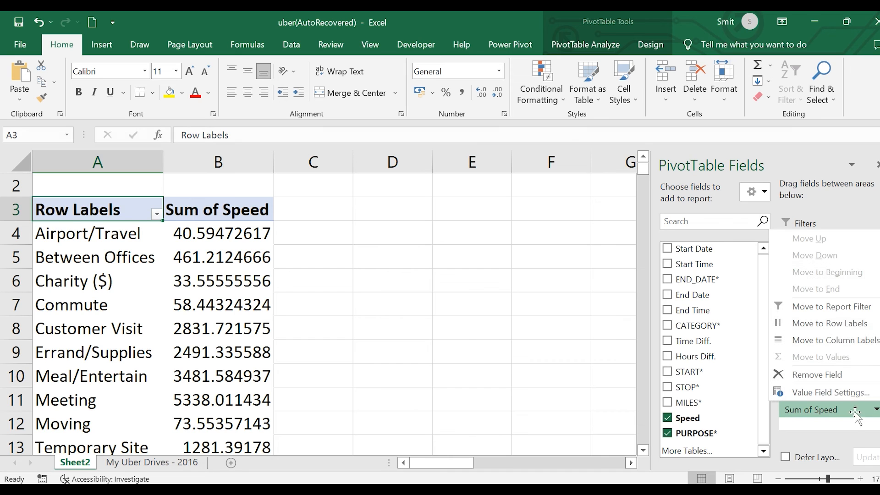
{"action": "left_click", "coordinate": [831, 395]}
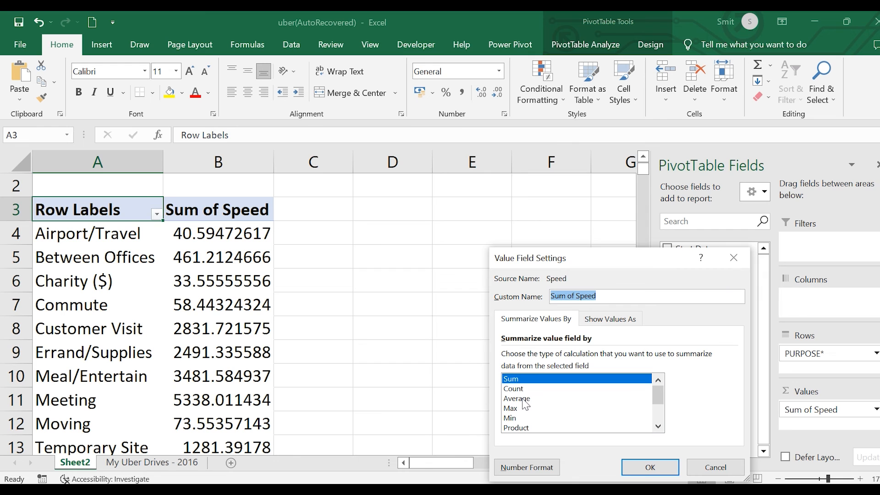
{"action": "left_click", "coordinate": [523, 398]}
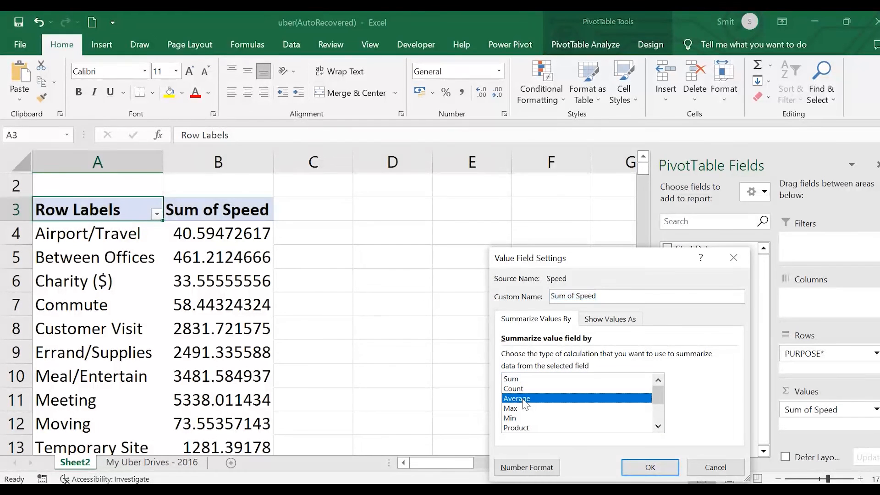
{"action": "left_click", "coordinate": [665, 475]}
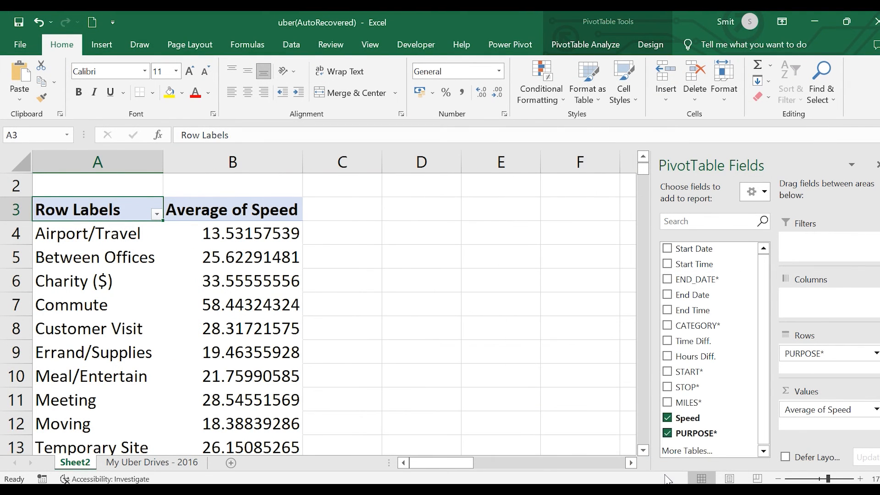
- Examine the average speed of every trip purpose in the PivotTable to find the fastest one
{"action": "scroll", "coordinate": [274, 261], "scroll_direction": "down", "scroll_amount": 1}
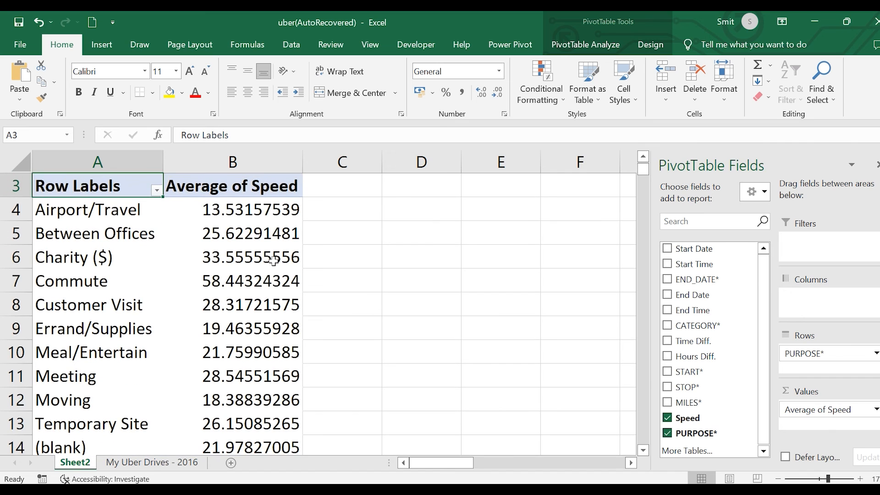
{"action": "scroll", "coordinate": [274, 261], "scroll_direction": "down", "scroll_amount": 2}
{"action": "scroll", "coordinate": [178, 262], "scroll_direction": "up", "scroll_amount": 3}
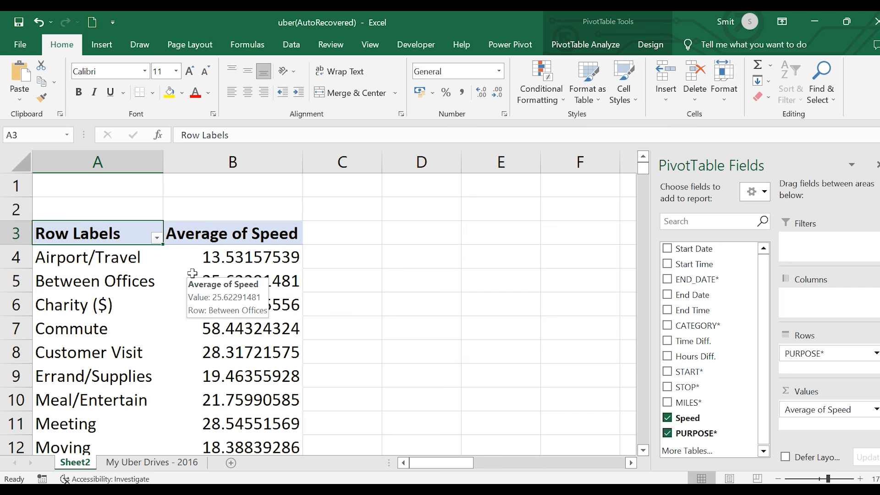
{"action": "scroll", "coordinate": [200, 330], "scroll_direction": "down", "scroll_amount": 1}
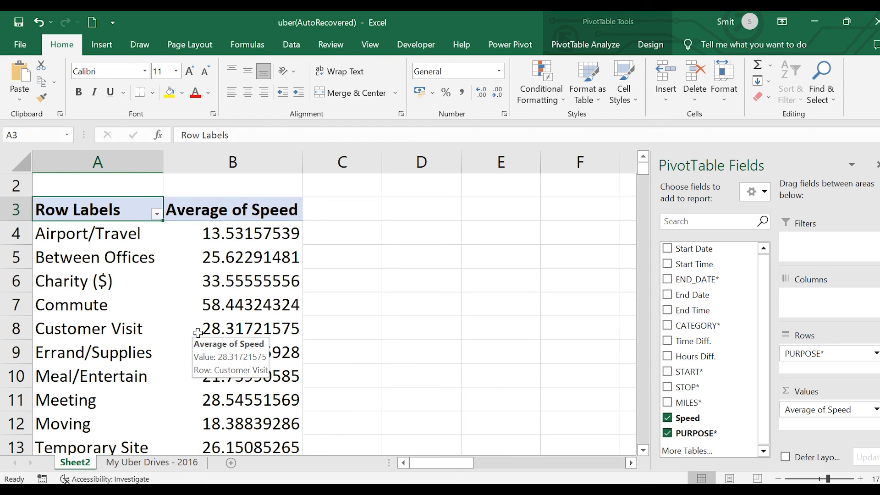
{"action": "scroll", "coordinate": [198, 333], "scroll_direction": "down", "scroll_amount": 1}
{"action": "left_click", "coordinate": [97, 280]}
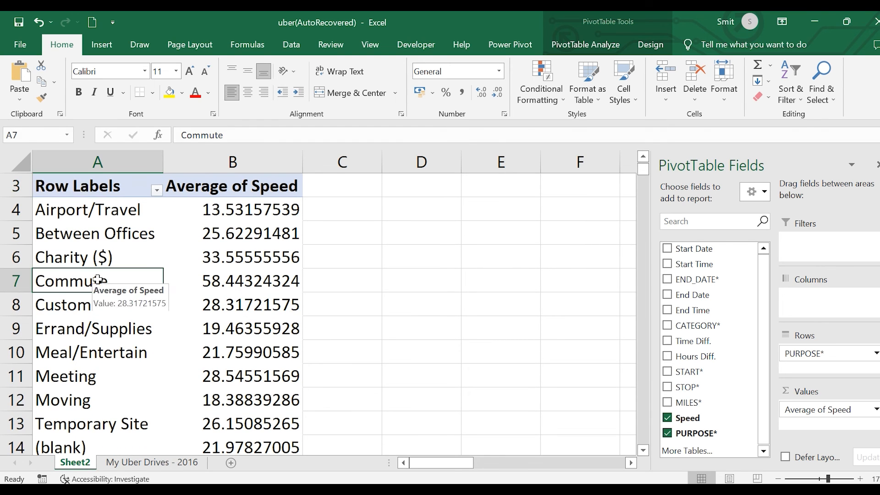
{"action": "left_click", "coordinate": [225, 276]}
{"action": "scroll", "coordinate": [293, 285], "scroll_direction": "down", "scroll_amount": 2}
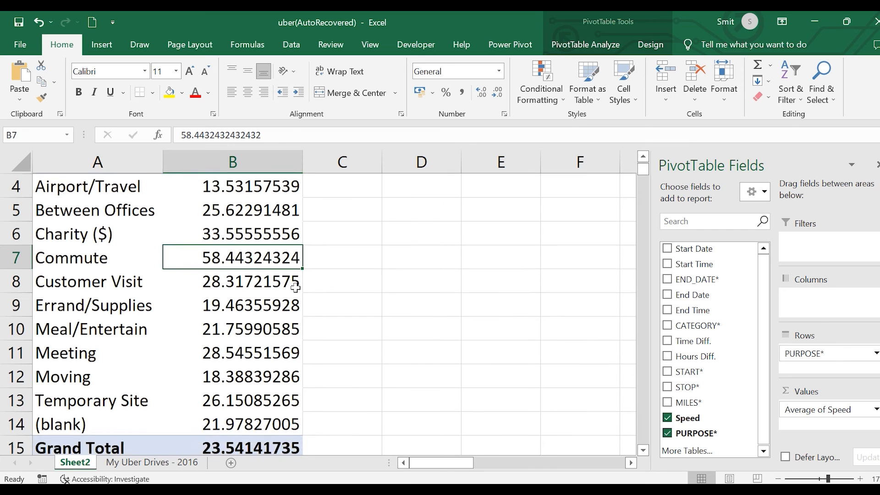
{"action": "scroll", "coordinate": [295, 287], "scroll_direction": "up", "scroll_amount": 3}
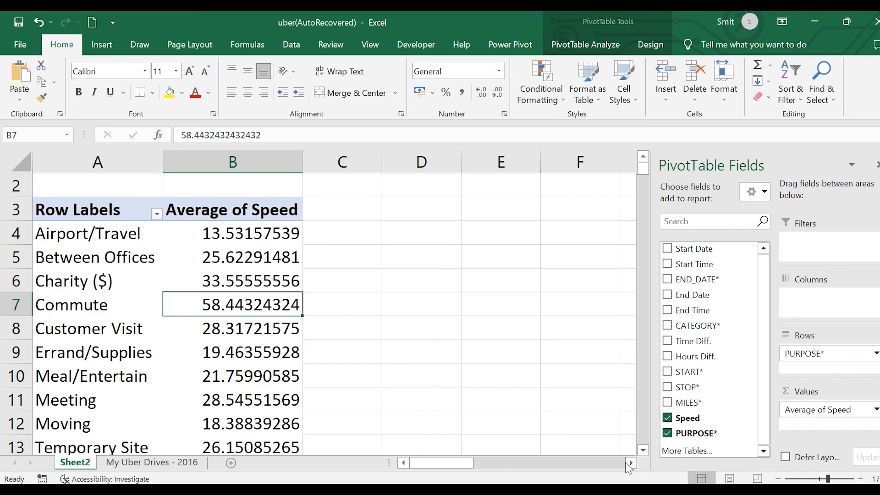
- Extend the question 3 heading in J10 to read "Speed travelled at what purpose"
{"action": "scroll", "coordinate": [513, 403], "scroll_direction": "right", "scroll_amount": 5}
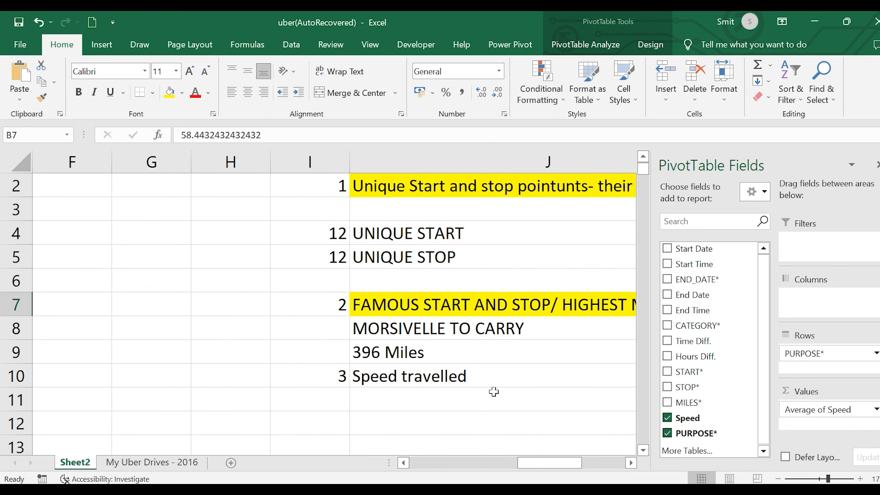
{"action": "left_click", "coordinate": [475, 379]}
{"action": "double_click", "coordinate": [478, 379]}
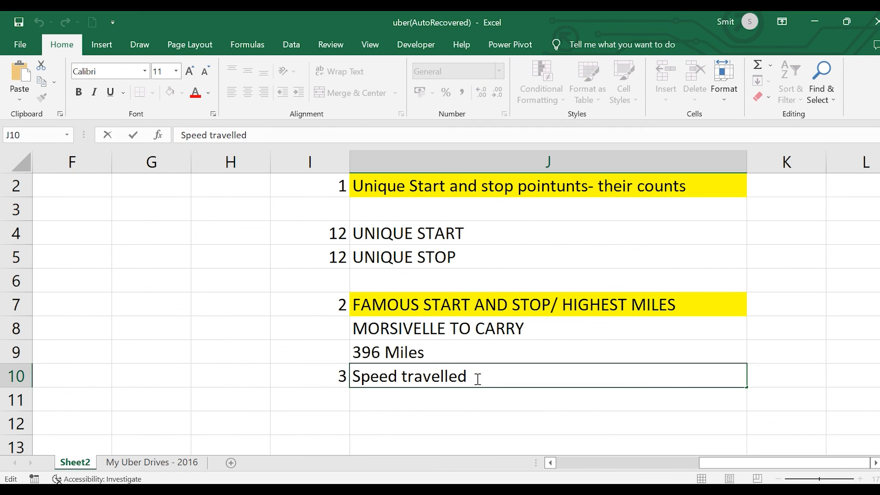
{"action": "type", "text": "at wah"}
{"action": "key", "text": "BackSpace"}
{"action": "key", "text": "BackSpace"}
{"action": "type", "text": "ja"}
{"action": "key", "text": "BackSpace"}
{"action": "key", "text": "BackSpace"}
{"action": "type", "text": "hat pur"}
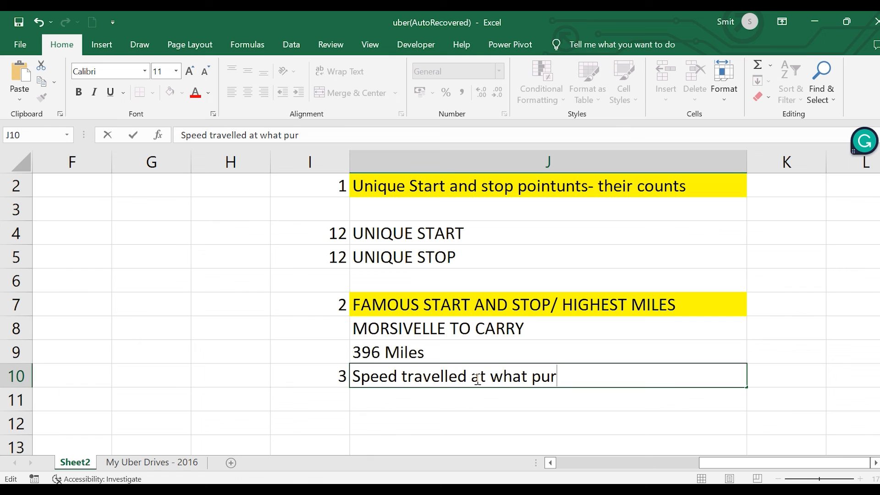
{"action": "type", "text": "pose"}
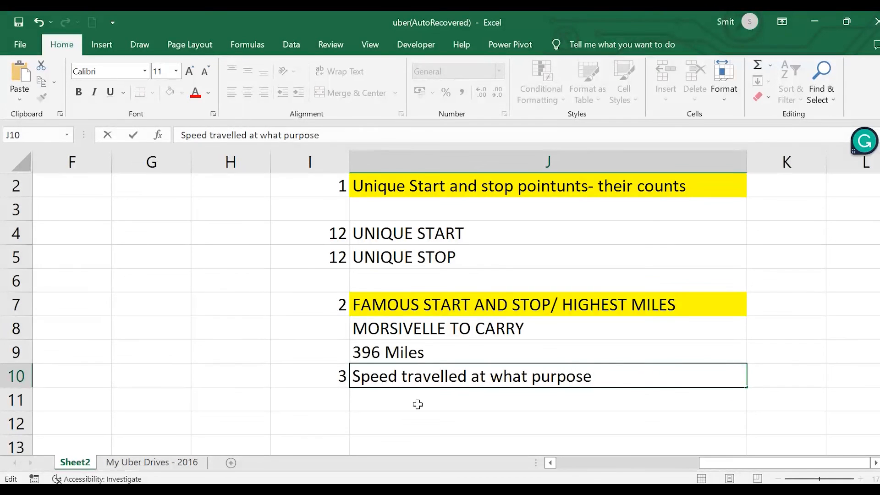
{"action": "key", "text": "Return"}
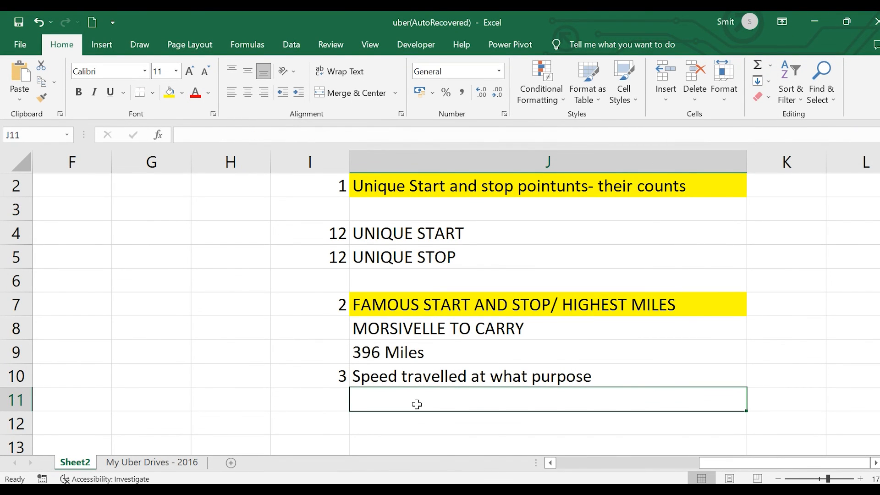
- Enter the answer "Commute- 58mph" in J11 below the question 3 heading
{"action": "type", "text": "Comm"}
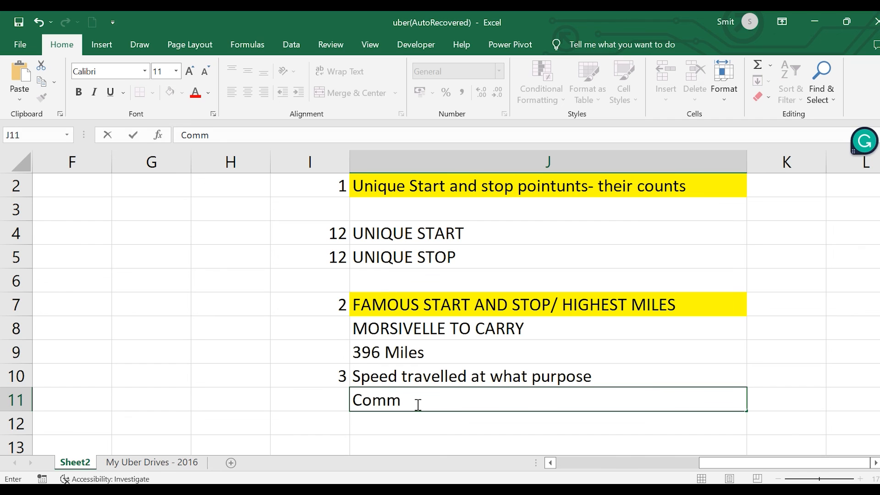
{"action": "type", "text": "ute- 58mph"}
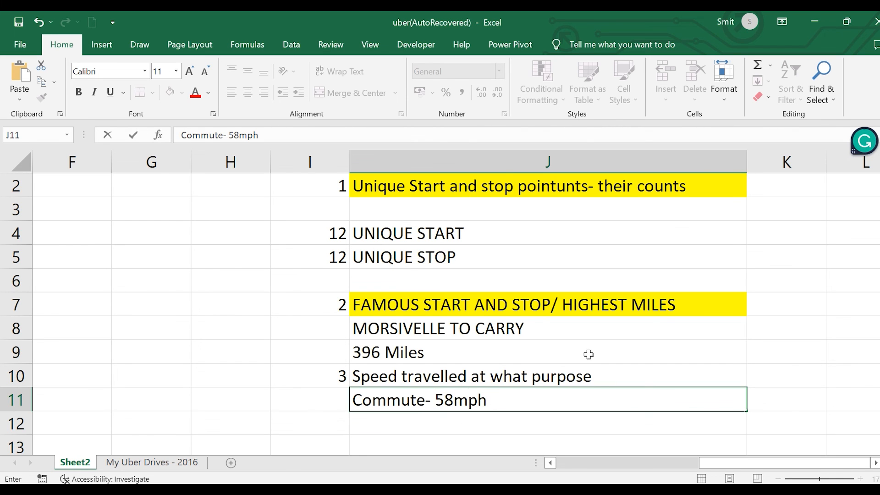
{"action": "left_click", "coordinate": [588, 354]}
- Enter 4 in I12 for the fourth question and begin its heading in J12 with "Aver"
{"action": "scroll", "coordinate": [376, 376], "scroll_direction": "left", "scroll_amount": 3}
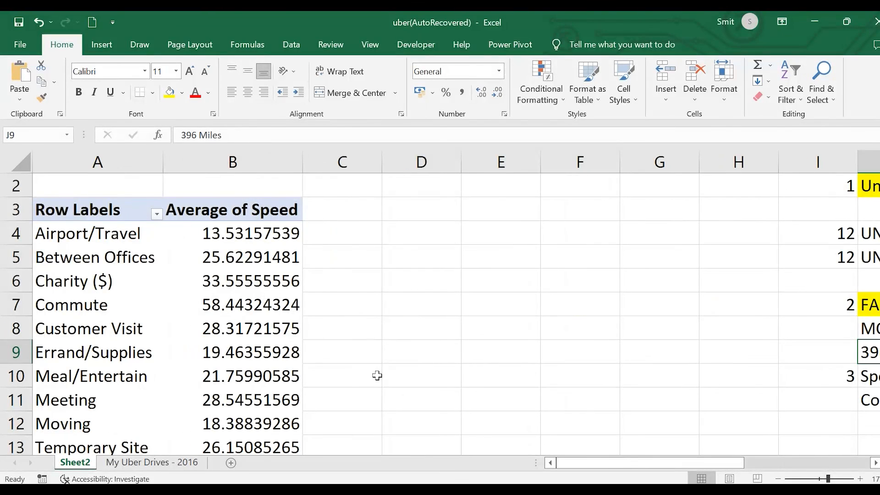
{"action": "scroll", "coordinate": [623, 402], "scroll_direction": "right", "scroll_amount": 3}
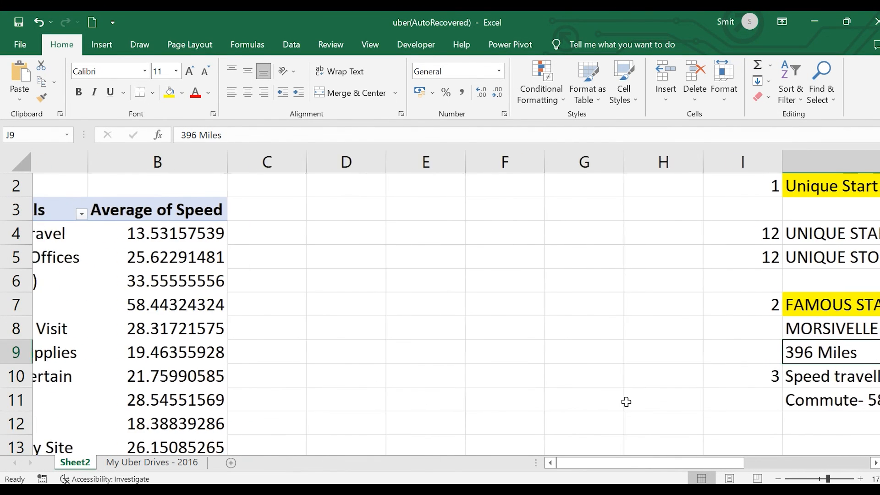
{"action": "left_click", "coordinate": [573, 425]}
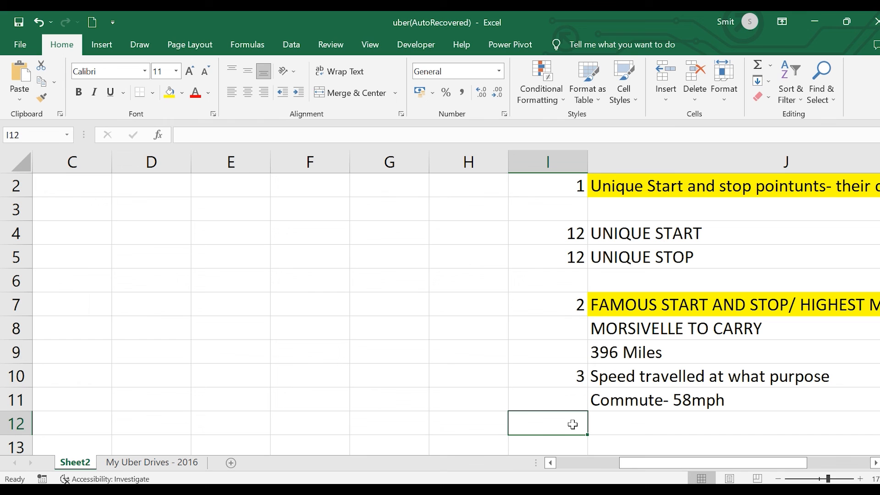
{"action": "type", "text": "4"}
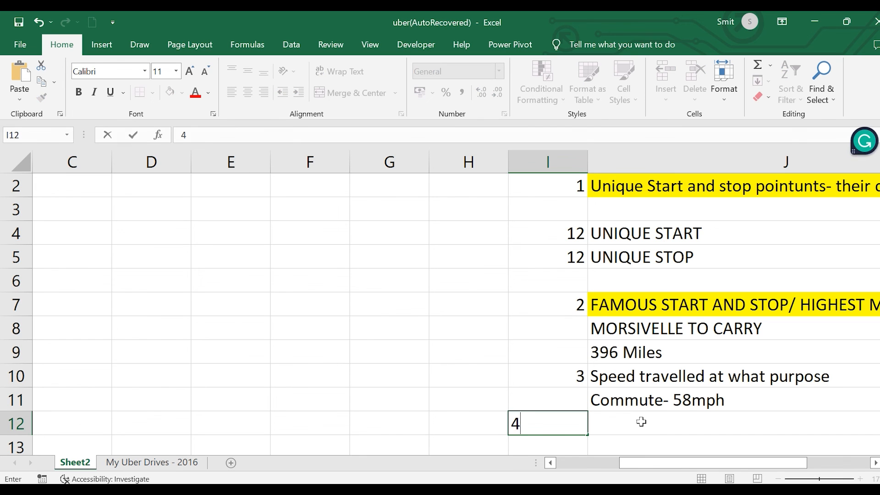
{"action": "left_click", "coordinate": [641, 422]}
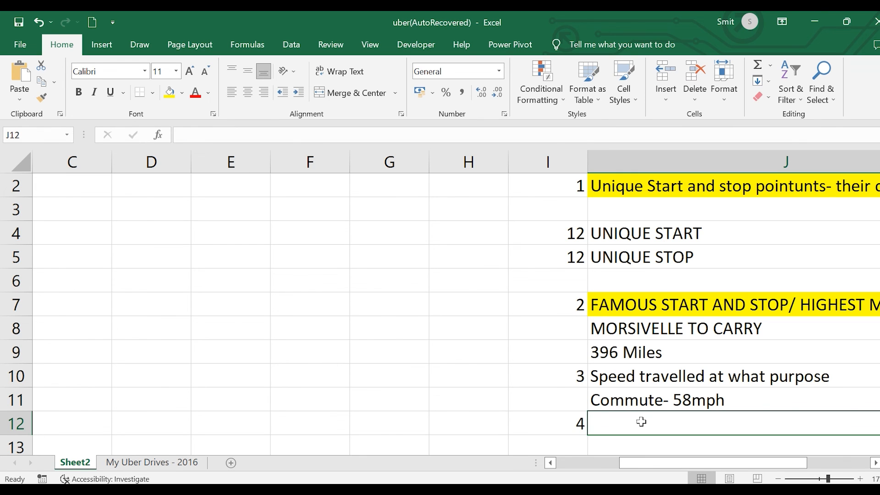
{"action": "type", "text": "Aver"}
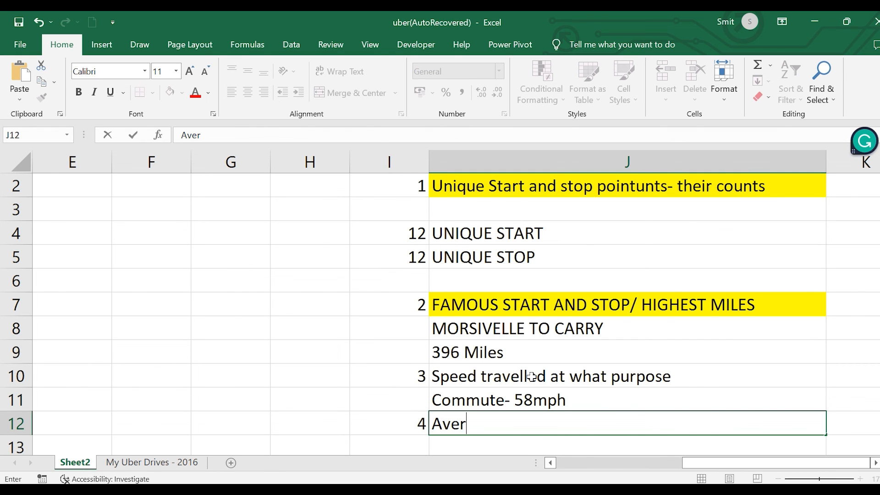
{"action": "scroll", "coordinate": [530, 376], "scroll_direction": "left", "scroll_amount": 3}
{"action": "left_click", "coordinate": [48, 370]}
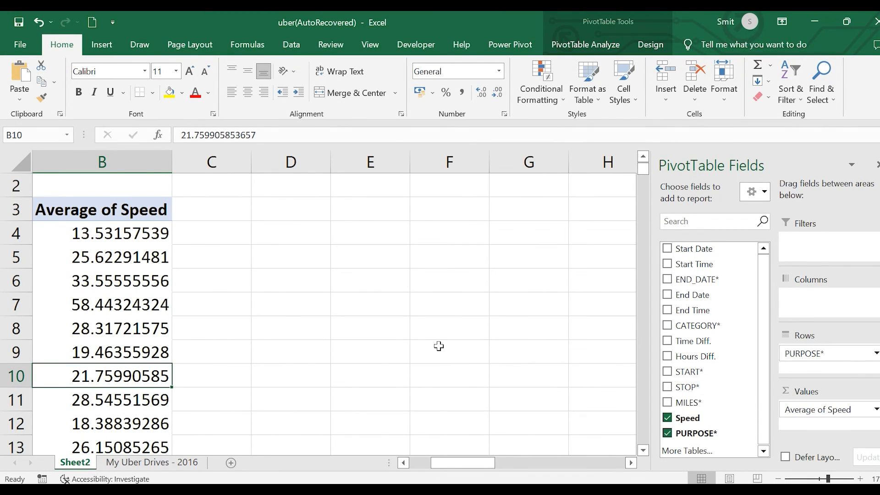
{"action": "scroll", "coordinate": [598, 472], "scroll_direction": "right", "scroll_amount": 6}
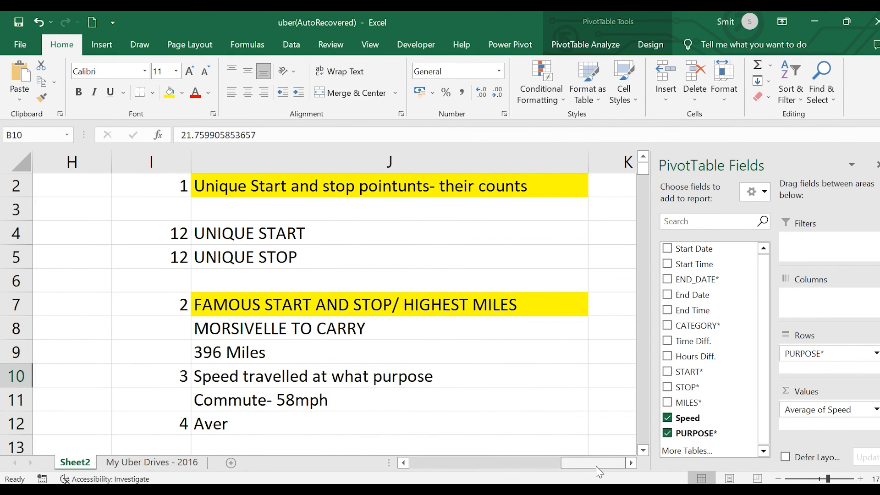
- Complete the question 4 heading in J12 as "Average speed by category"
{"action": "left_click", "coordinate": [263, 430]}
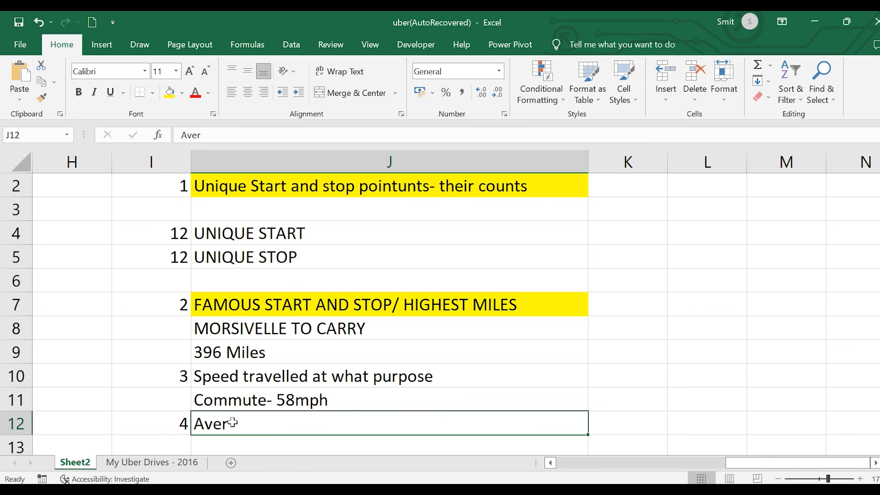
{"action": "double_click", "coordinate": [232, 423]}
{"action": "type", "text": "w"}
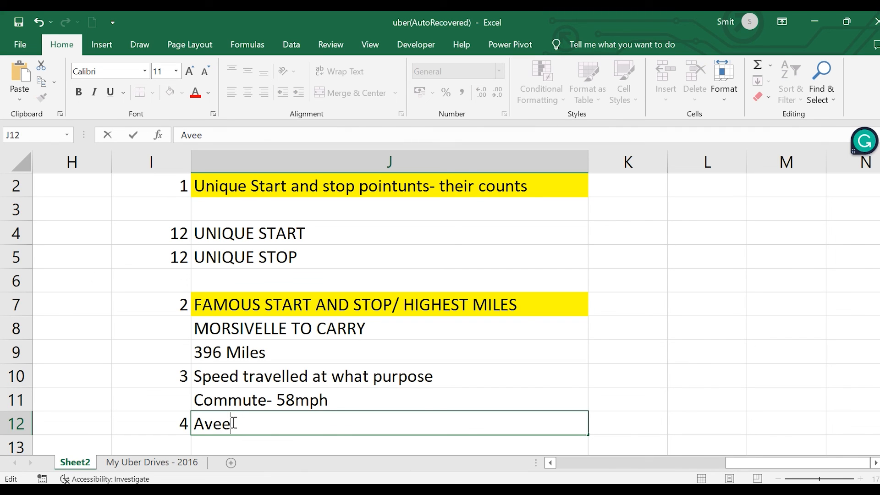
{"action": "type", "text": "rage spped"}
{"action": "key", "text": "BackSpace"}
{"action": "key", "text": "BackSpace"}
{"action": "key", "text": "BackSpace"}
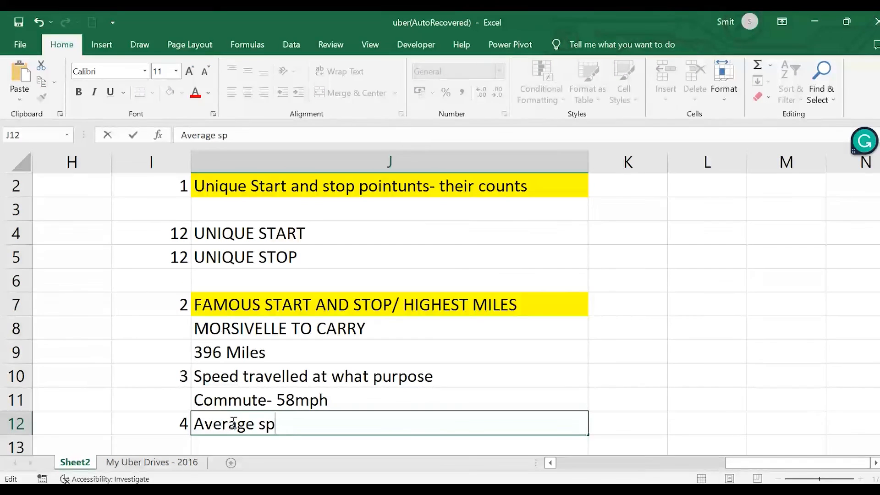
{"action": "type", "text": "ed"}
{"action": "key", "text": "BackSpace"}
{"action": "type", "text": "ed "}
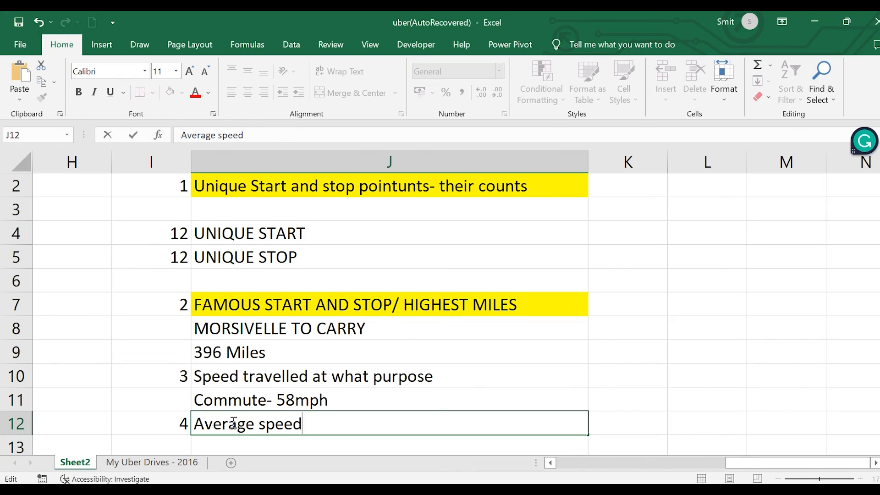
{"action": "type", "text": "by catory"}
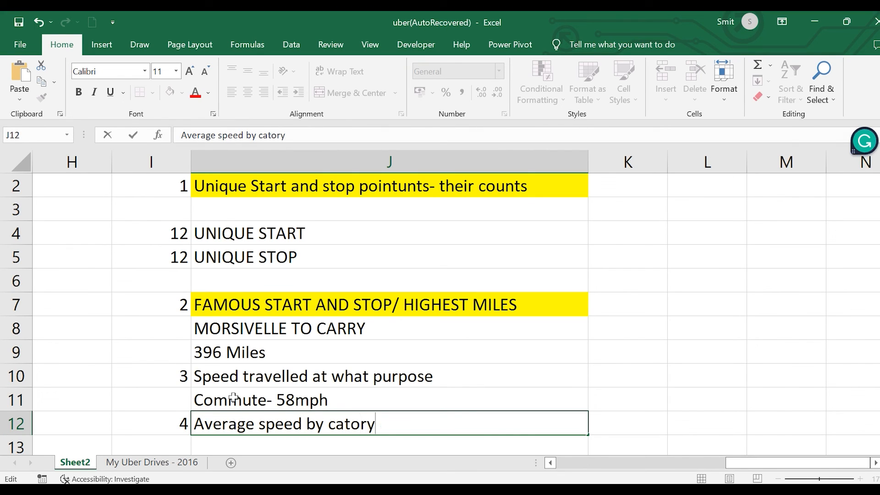
{"action": "key", "text": "BackSpace"}
{"action": "key", "text": "BackSpace"}
{"action": "type", "text": "egory"}
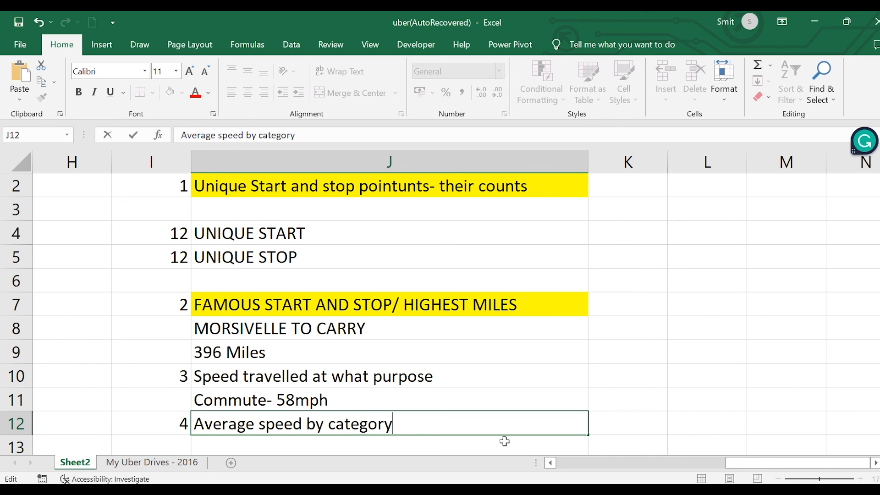
- Replace the PivotTable's PURPOSE* row field with CATEGORY* to break down the average speed by category
{"action": "left_click", "coordinate": [577, 464]}
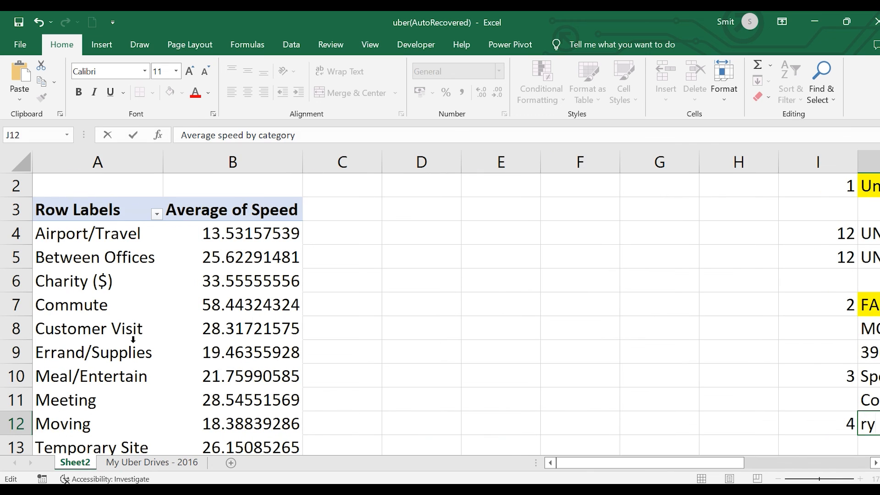
{"action": "left_click", "coordinate": [133, 340]}
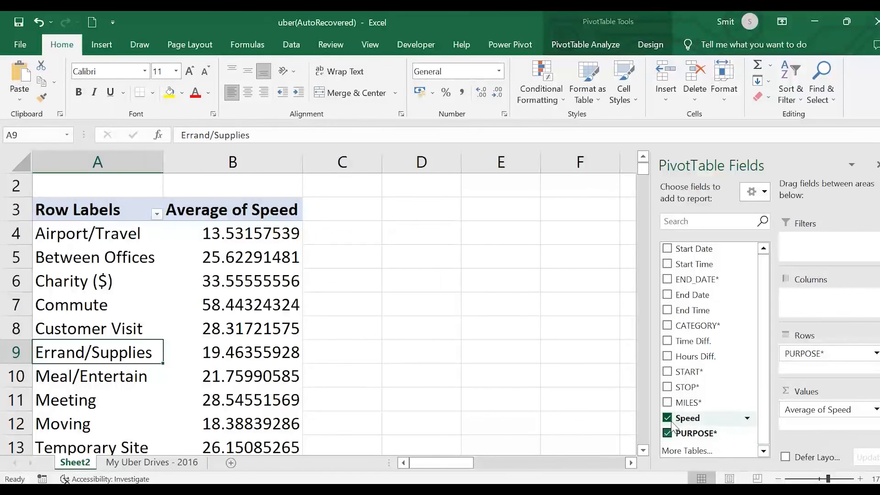
{"action": "left_click", "coordinate": [668, 434]}
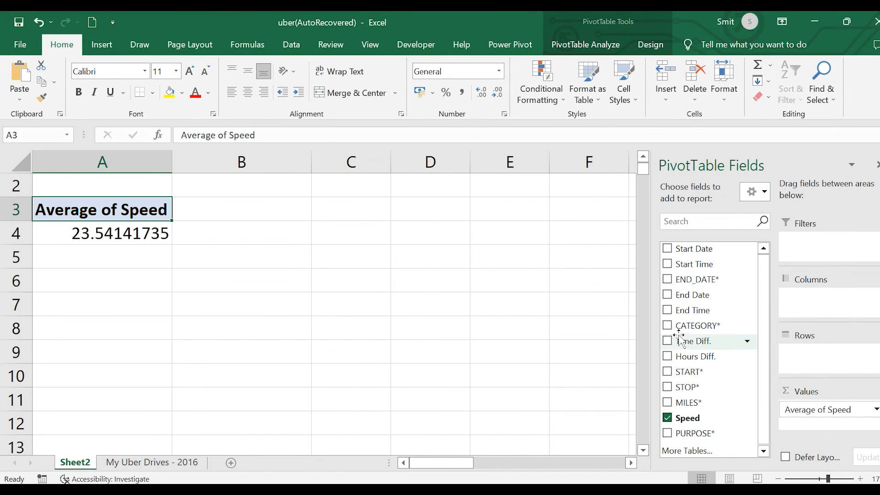
{"action": "left_click", "coordinate": [668, 326]}
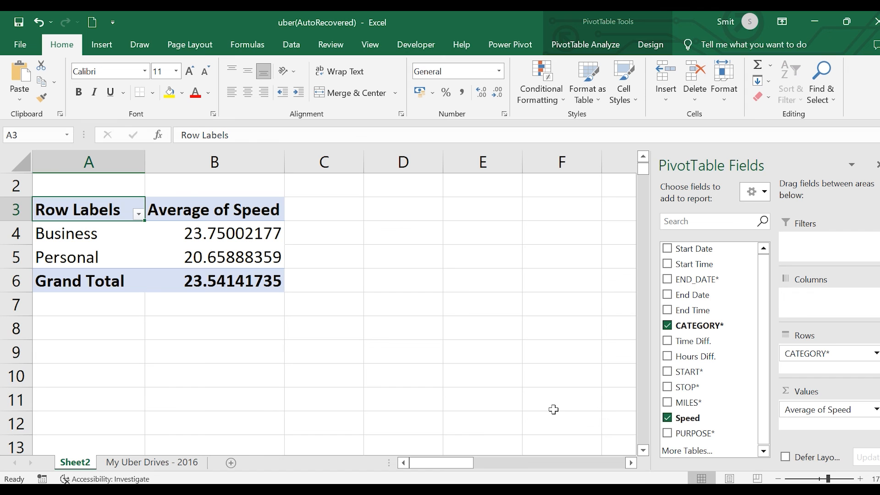
- Enter the answer "Business- 24mph" in J13 below the question 4 heading
{"action": "scroll", "coordinate": [631, 463], "scroll_direction": "right", "scroll_amount": 5}
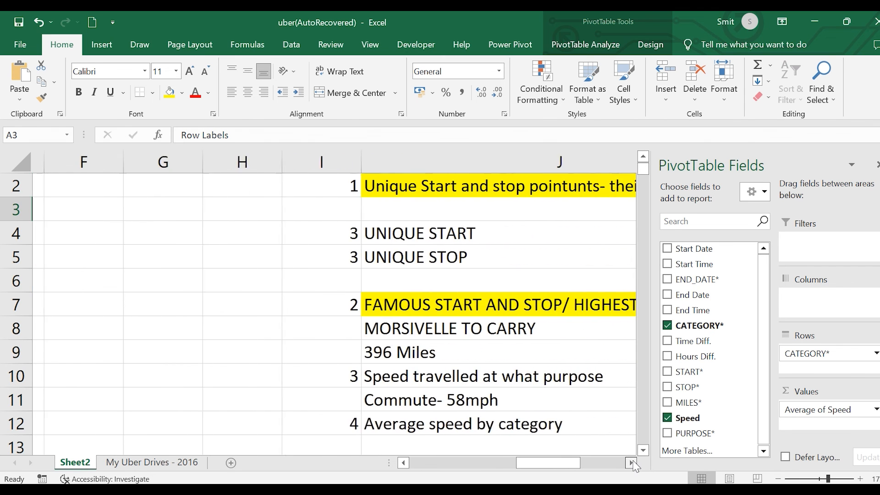
{"action": "scroll", "coordinate": [412, 444], "scroll_direction": "down", "scroll_amount": 2}
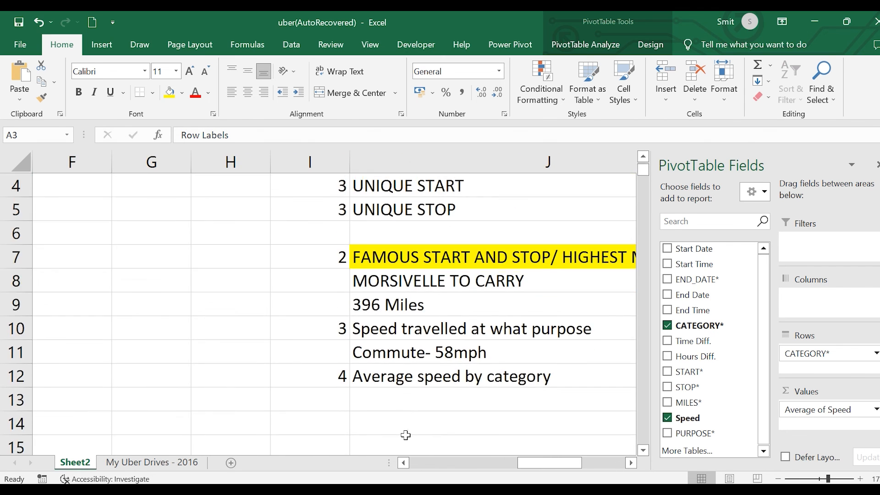
{"action": "left_click", "coordinate": [373, 402]}
{"action": "type", "text": "Bu"}
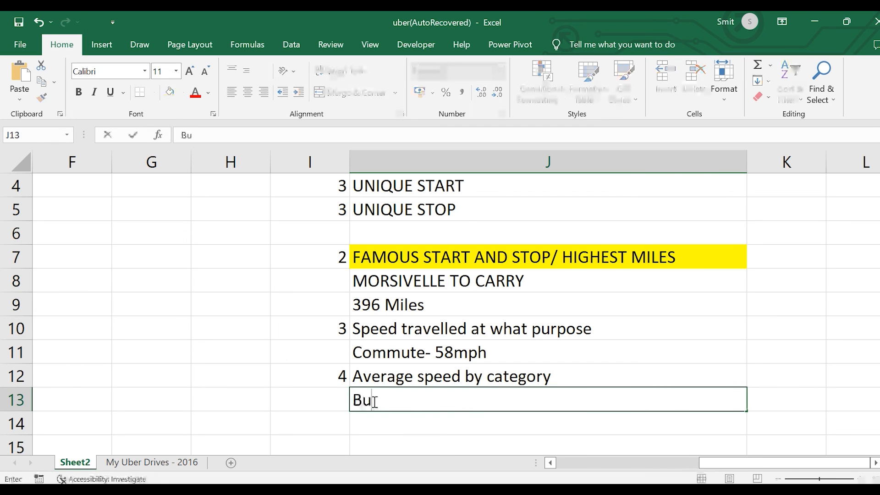
{"action": "type", "text": "sines"}
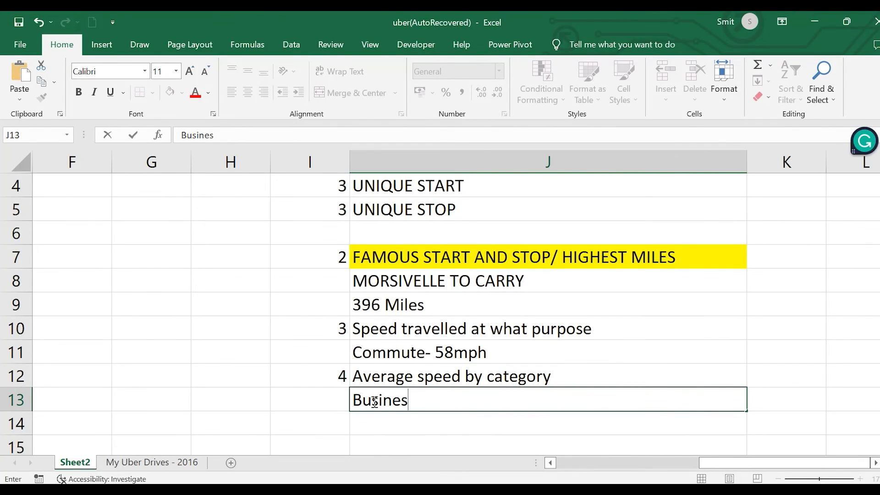
{"action": "type", "text": "s- 2"}
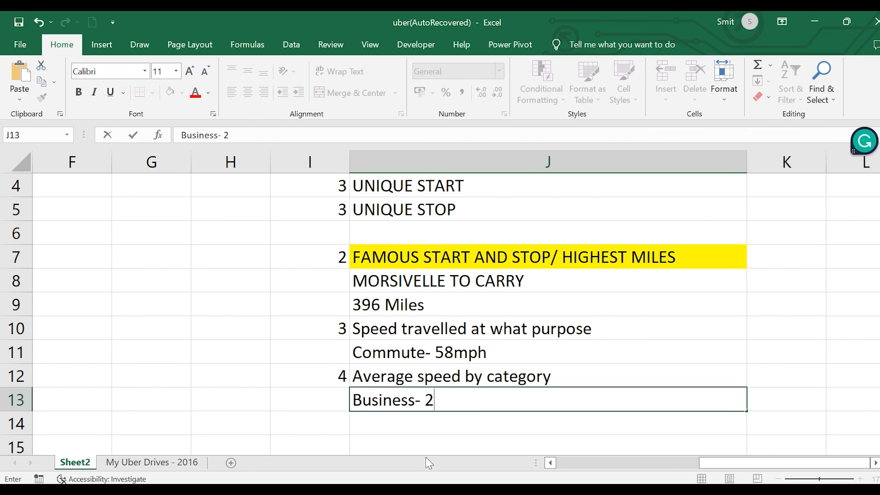
{"action": "left_click", "coordinate": [572, 463]}
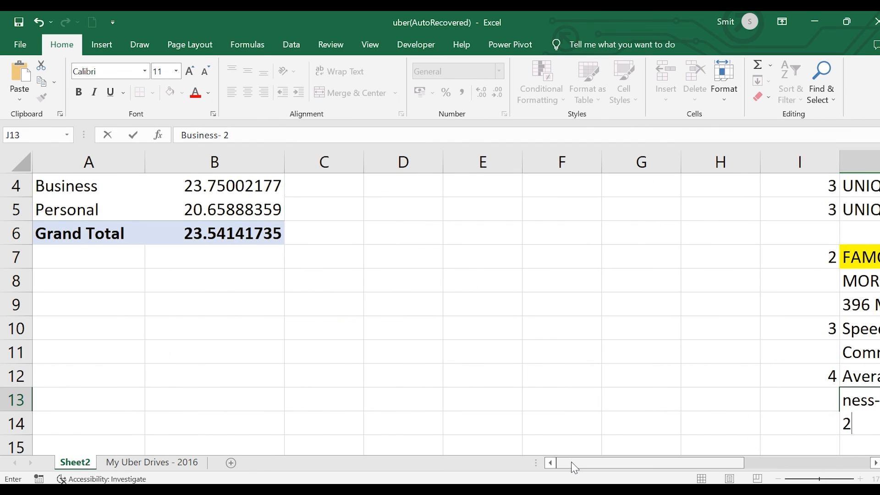
{"action": "left_click", "coordinate": [762, 465]}
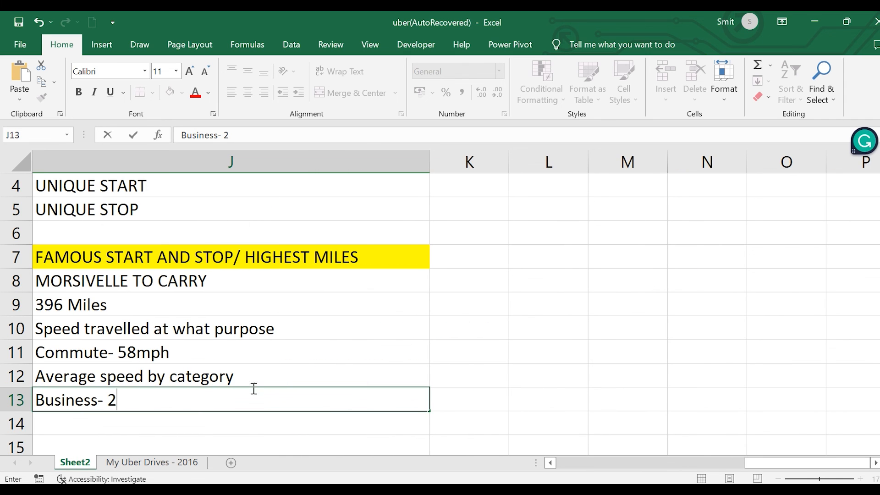
{"action": "type", "text": "4mph"}
{"action": "left_click", "coordinate": [481, 357]}
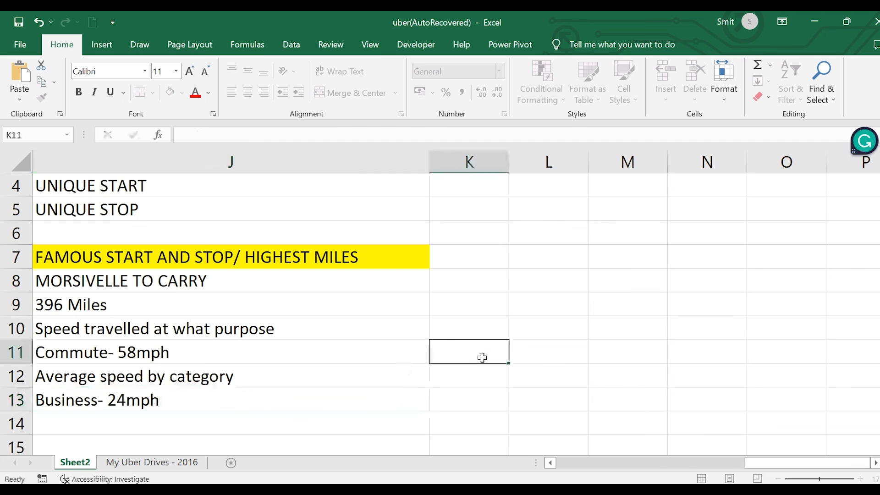
- Highlight the question 3 and question 4 headings in J10 and J12 with yellow fill
{"action": "scroll", "coordinate": [482, 357], "scroll_direction": "left", "scroll_amount": 2}
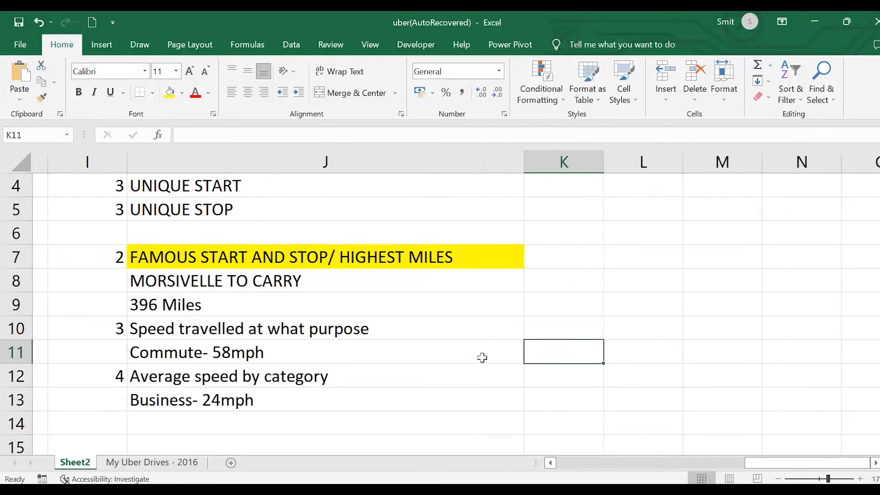
{"action": "left_click", "coordinate": [136, 338]}
{"action": "left_click", "coordinate": [169, 93]}
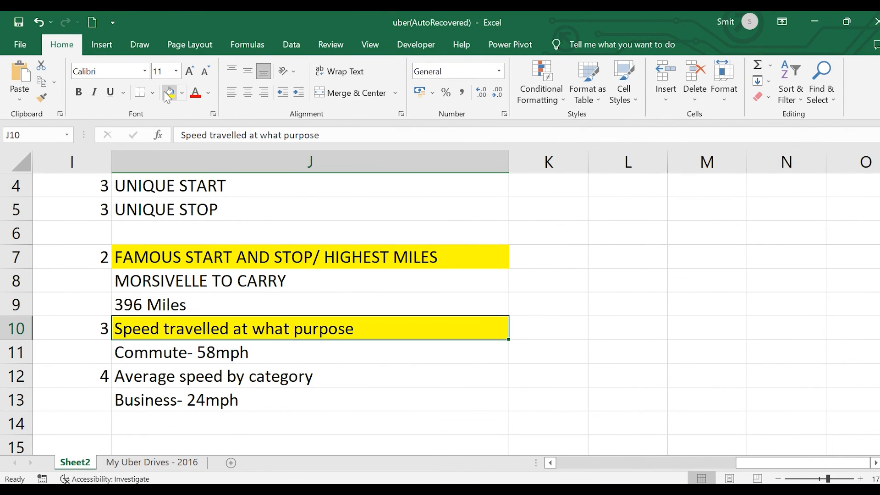
{"action": "left_click", "coordinate": [151, 370]}
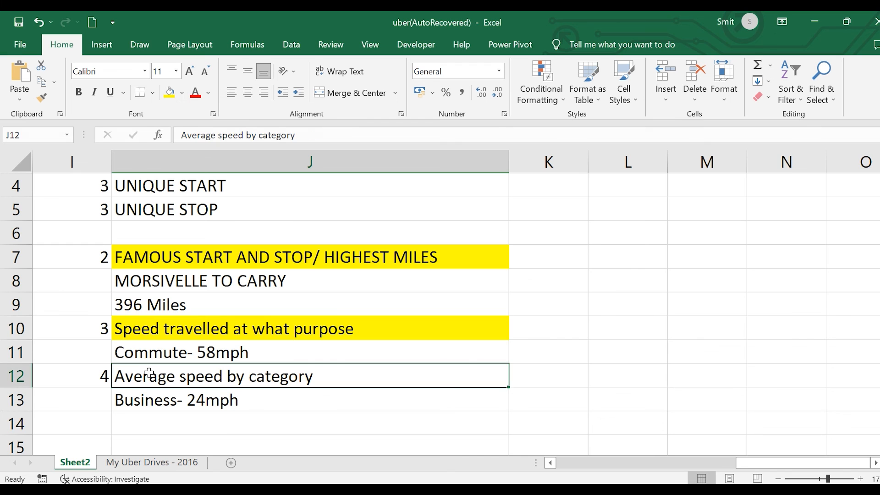
{"action": "left_click", "coordinate": [169, 93]}
{"action": "scroll", "coordinate": [452, 231], "scroll_direction": "up", "scroll_amount": 1}
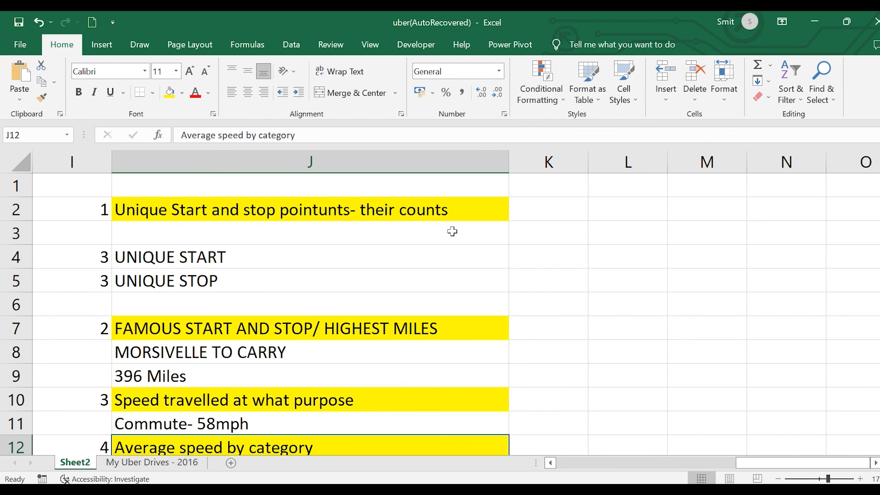
{"action": "scroll", "coordinate": [452, 231], "scroll_direction": "down", "scroll_amount": 1}
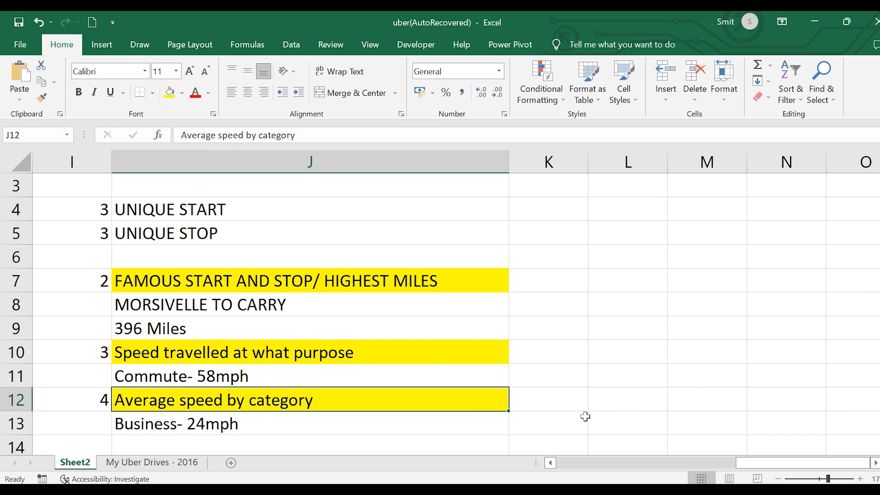
- Examine the PivotTable's average speeds by category and review the data columns on the My Uber Drives - 2016 sheet
{"action": "left_click", "coordinate": [580, 464]}
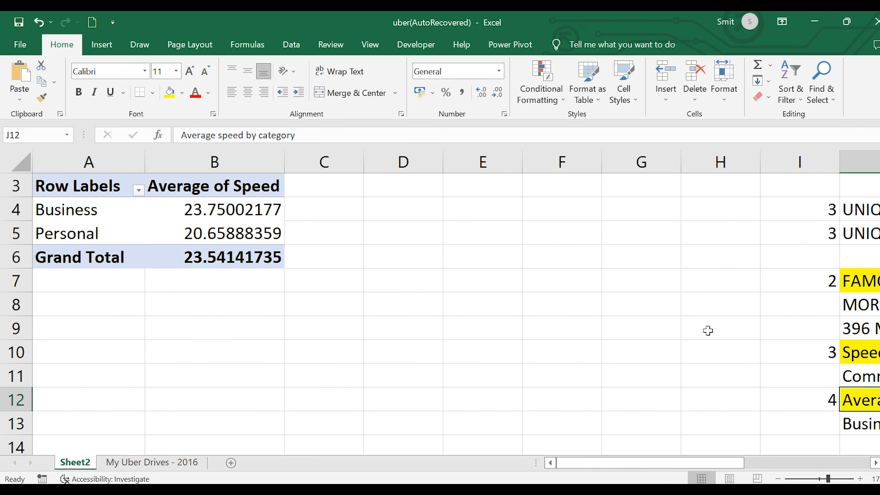
{"action": "left_click", "coordinate": [196, 205]}
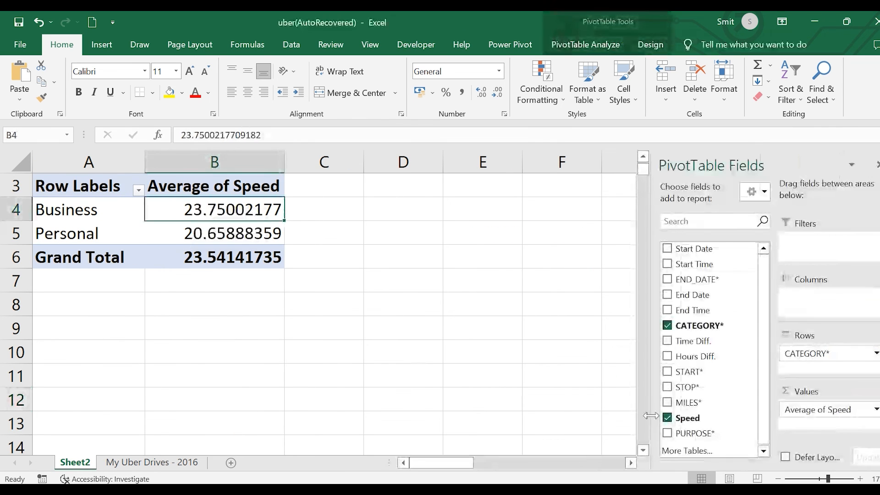
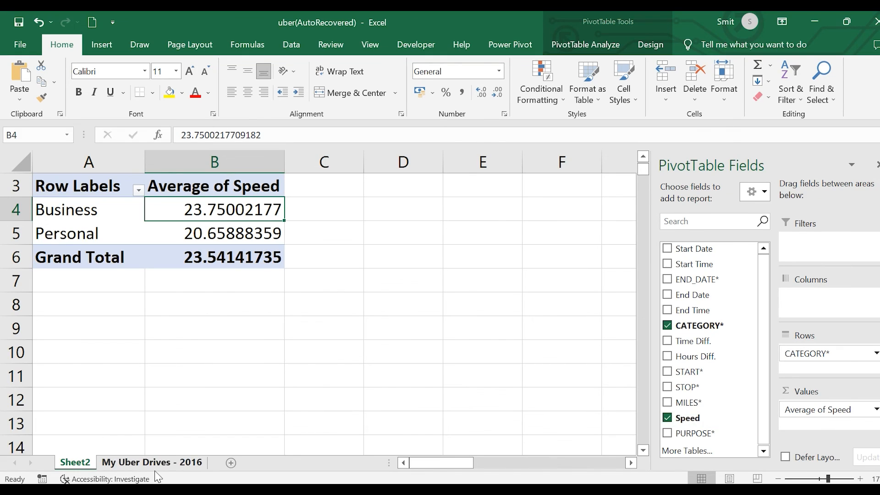
{"action": "left_click", "coordinate": [168, 464]}
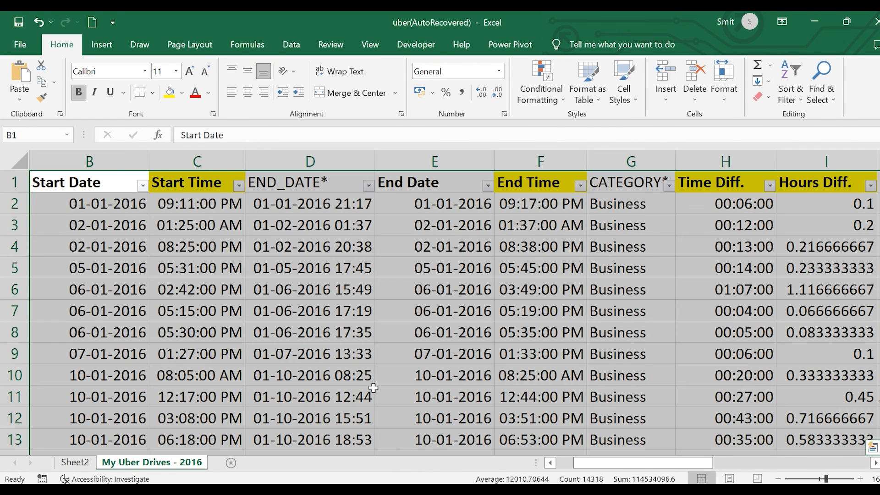
{"action": "scroll", "coordinate": [374, 388], "scroll_direction": "right", "scroll_amount": 3}
{"action": "scroll", "coordinate": [373, 388], "scroll_direction": "left", "scroll_amount": 3}
{"action": "scroll", "coordinate": [741, 295], "scroll_direction": "right", "scroll_amount": 3}
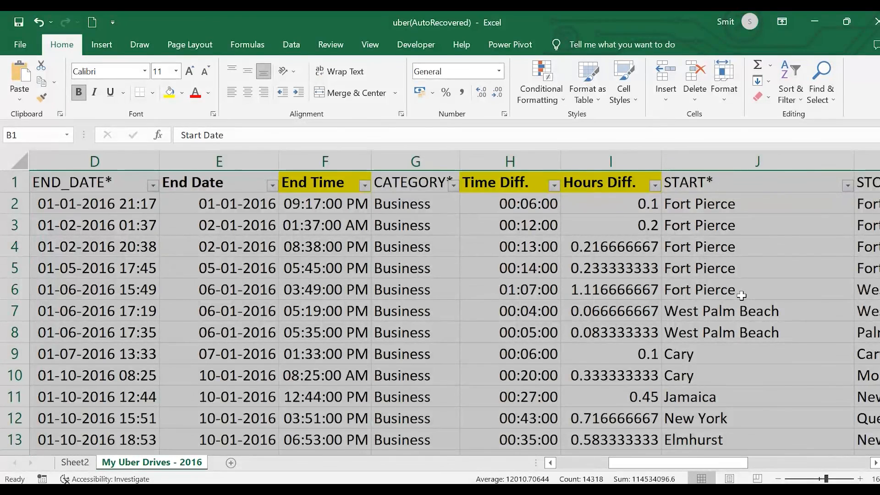
{"action": "scroll", "coordinate": [741, 294], "scroll_direction": "right", "scroll_amount": 3}
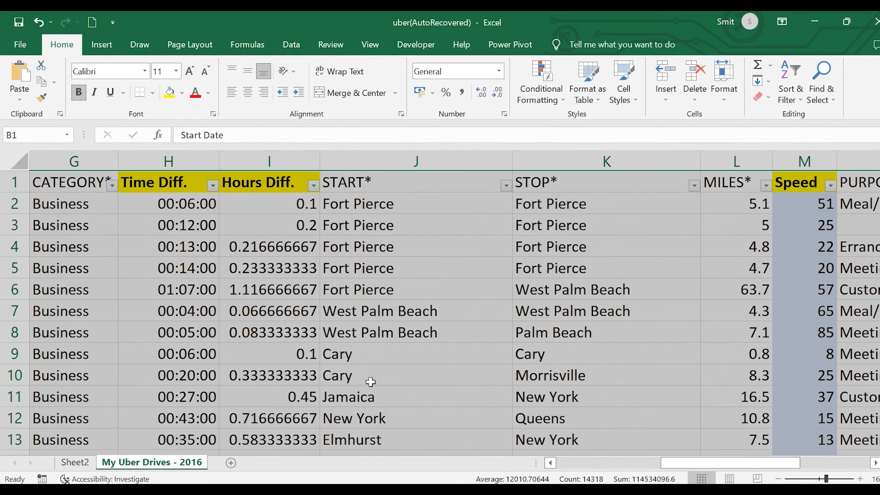
- Remove the CATEGORY* and Speed fields from the PivotTable on Sheet2 and return to the My Uber Drives - 2016 sheet
{"action": "left_click", "coordinate": [76, 461]}
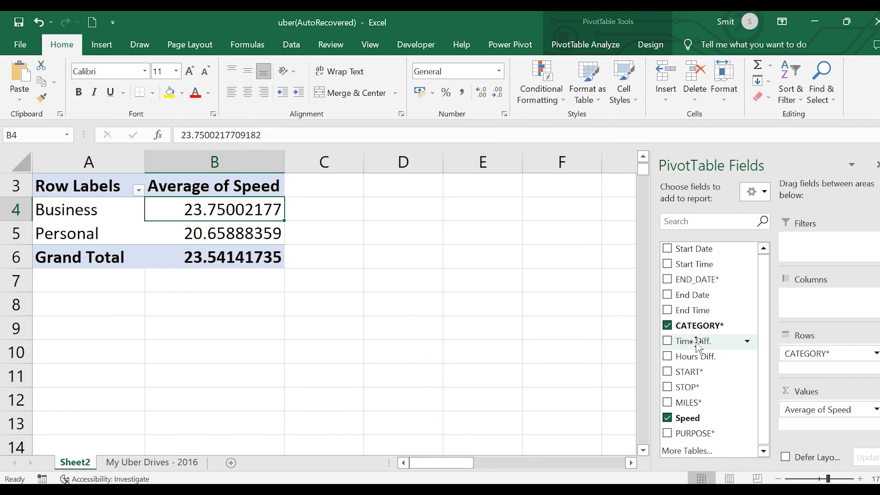
{"action": "left_click", "coordinate": [668, 327]}
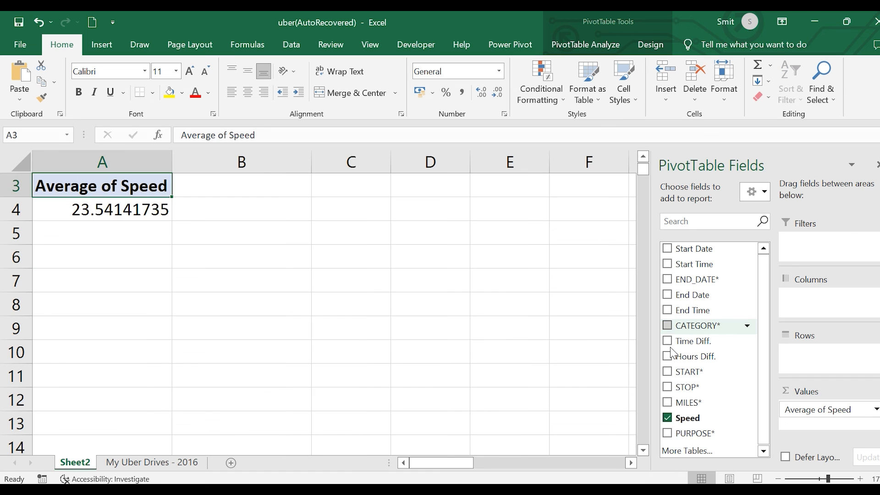
{"action": "left_click", "coordinate": [668, 418]}
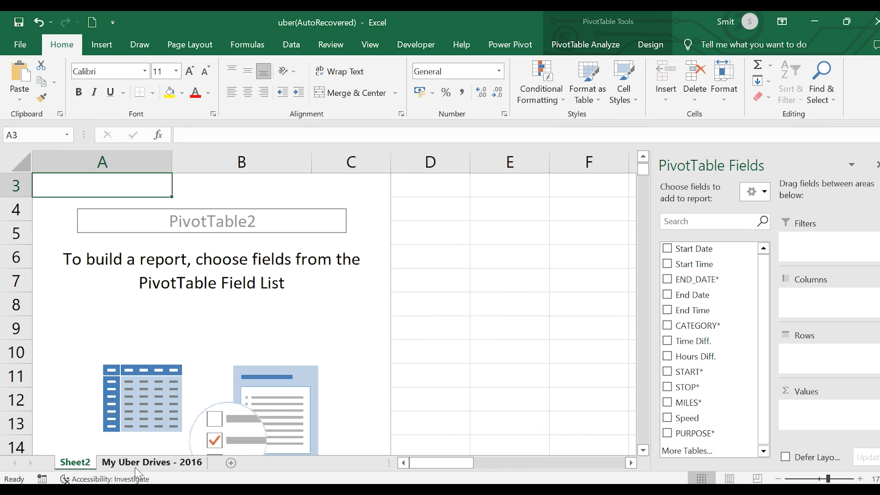
{"action": "left_click", "coordinate": [152, 465]}
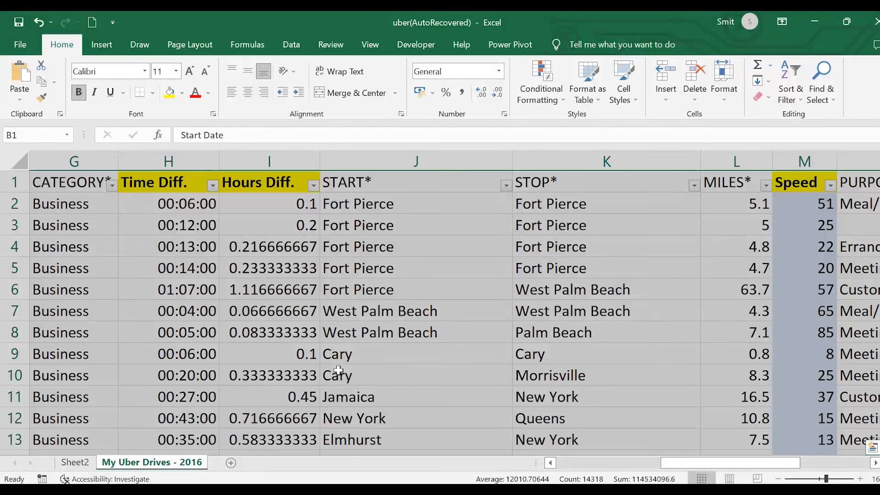